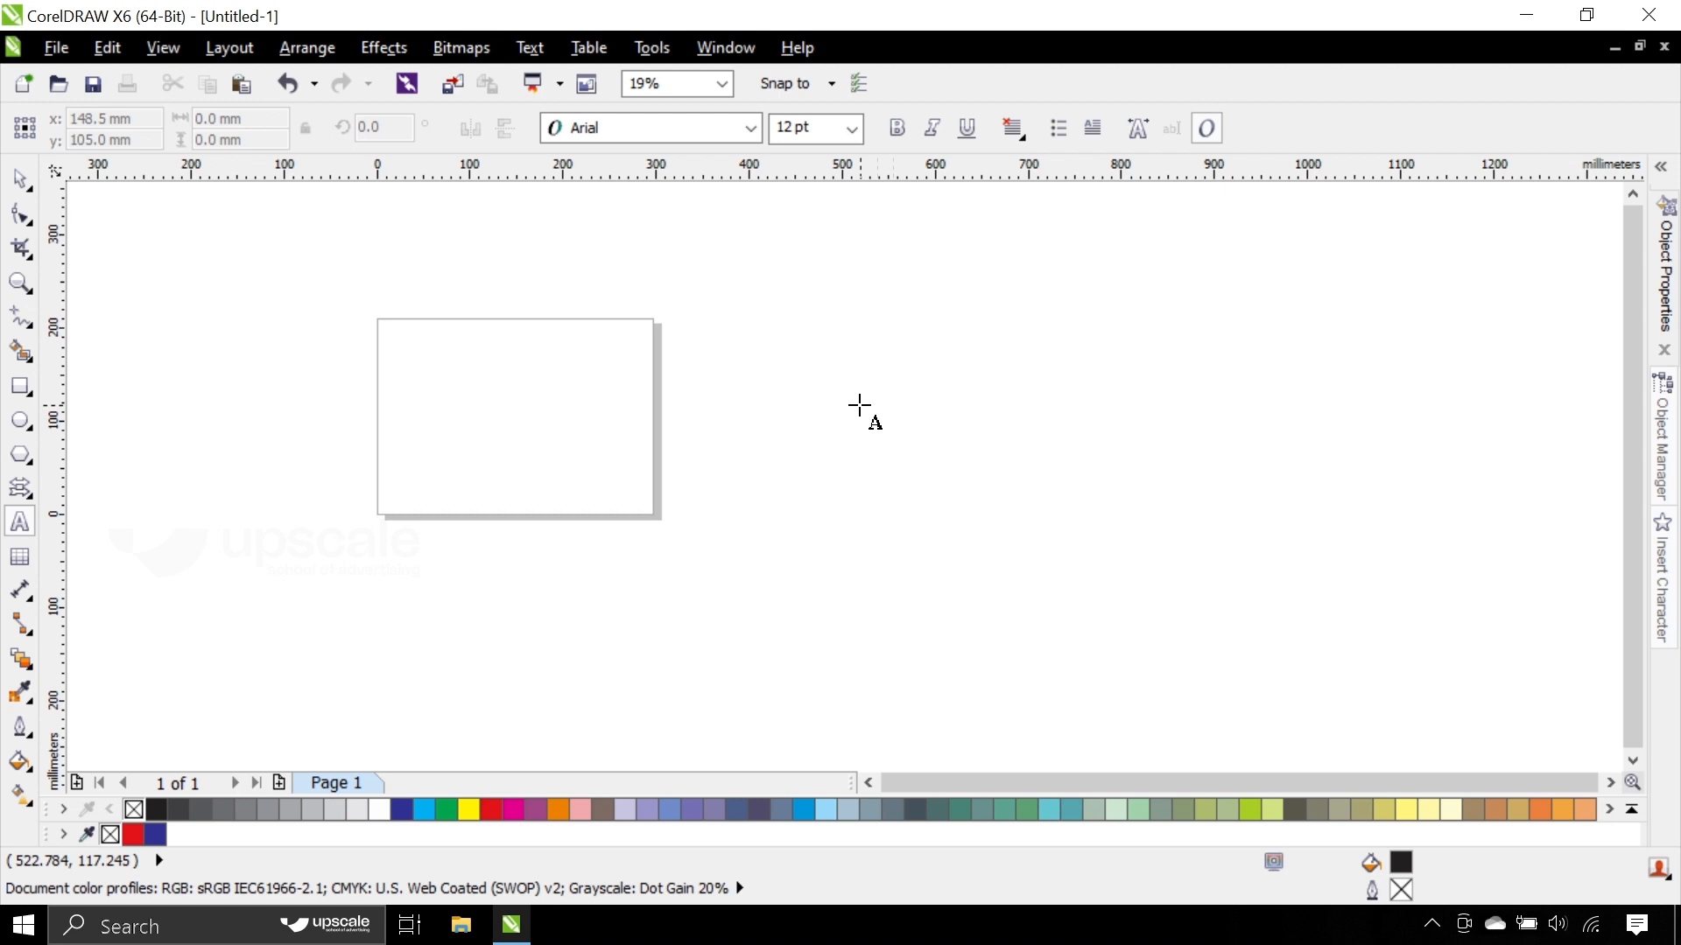
- Add the artistic text "CorelDraw" in the empty area beside the page
{"action": "left_click", "coordinate": [860, 405]}
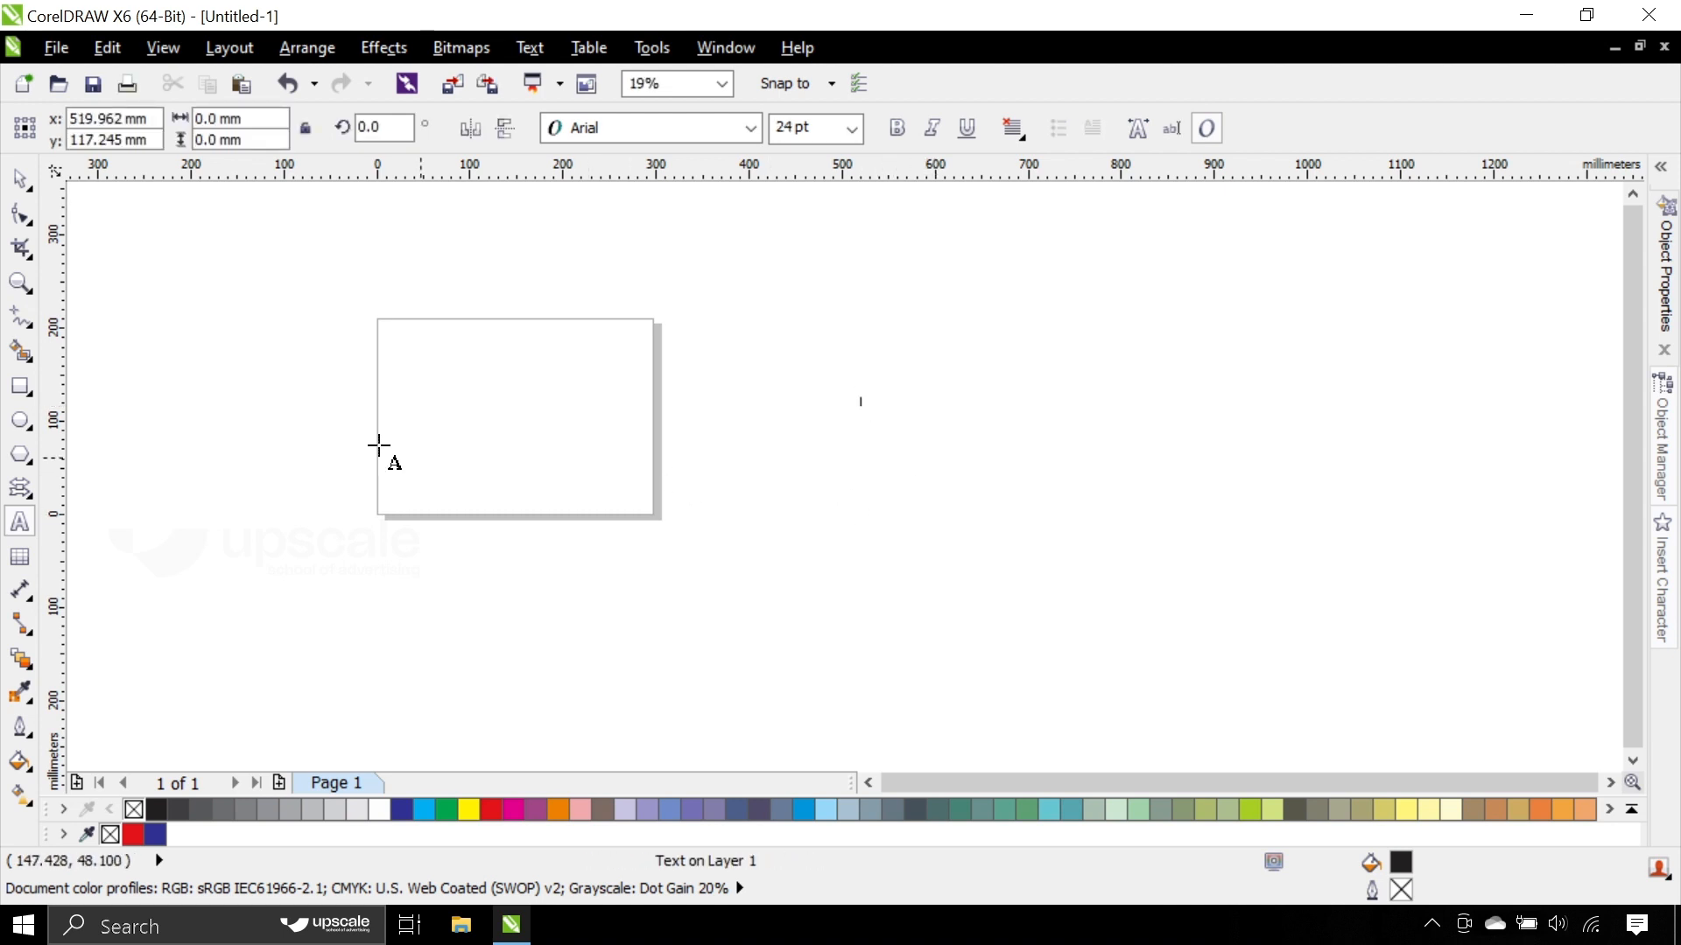
{"action": "left_click", "coordinate": [19, 183]}
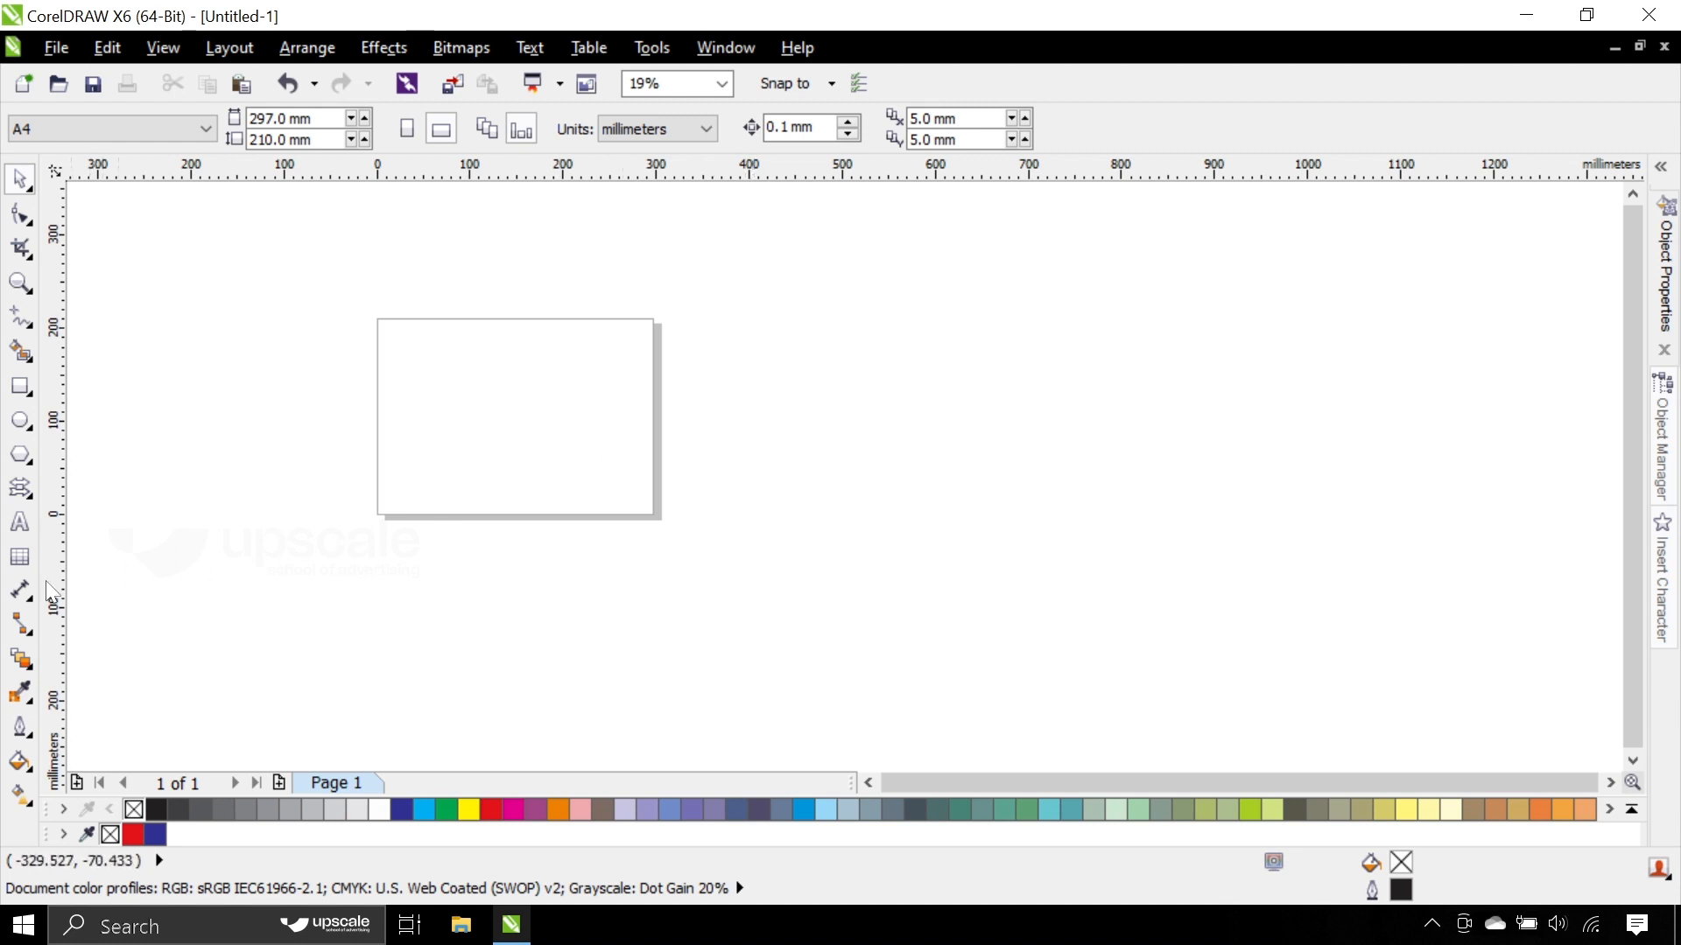
{"action": "left_click", "coordinate": [19, 523]}
{"action": "left_click", "coordinate": [911, 449]}
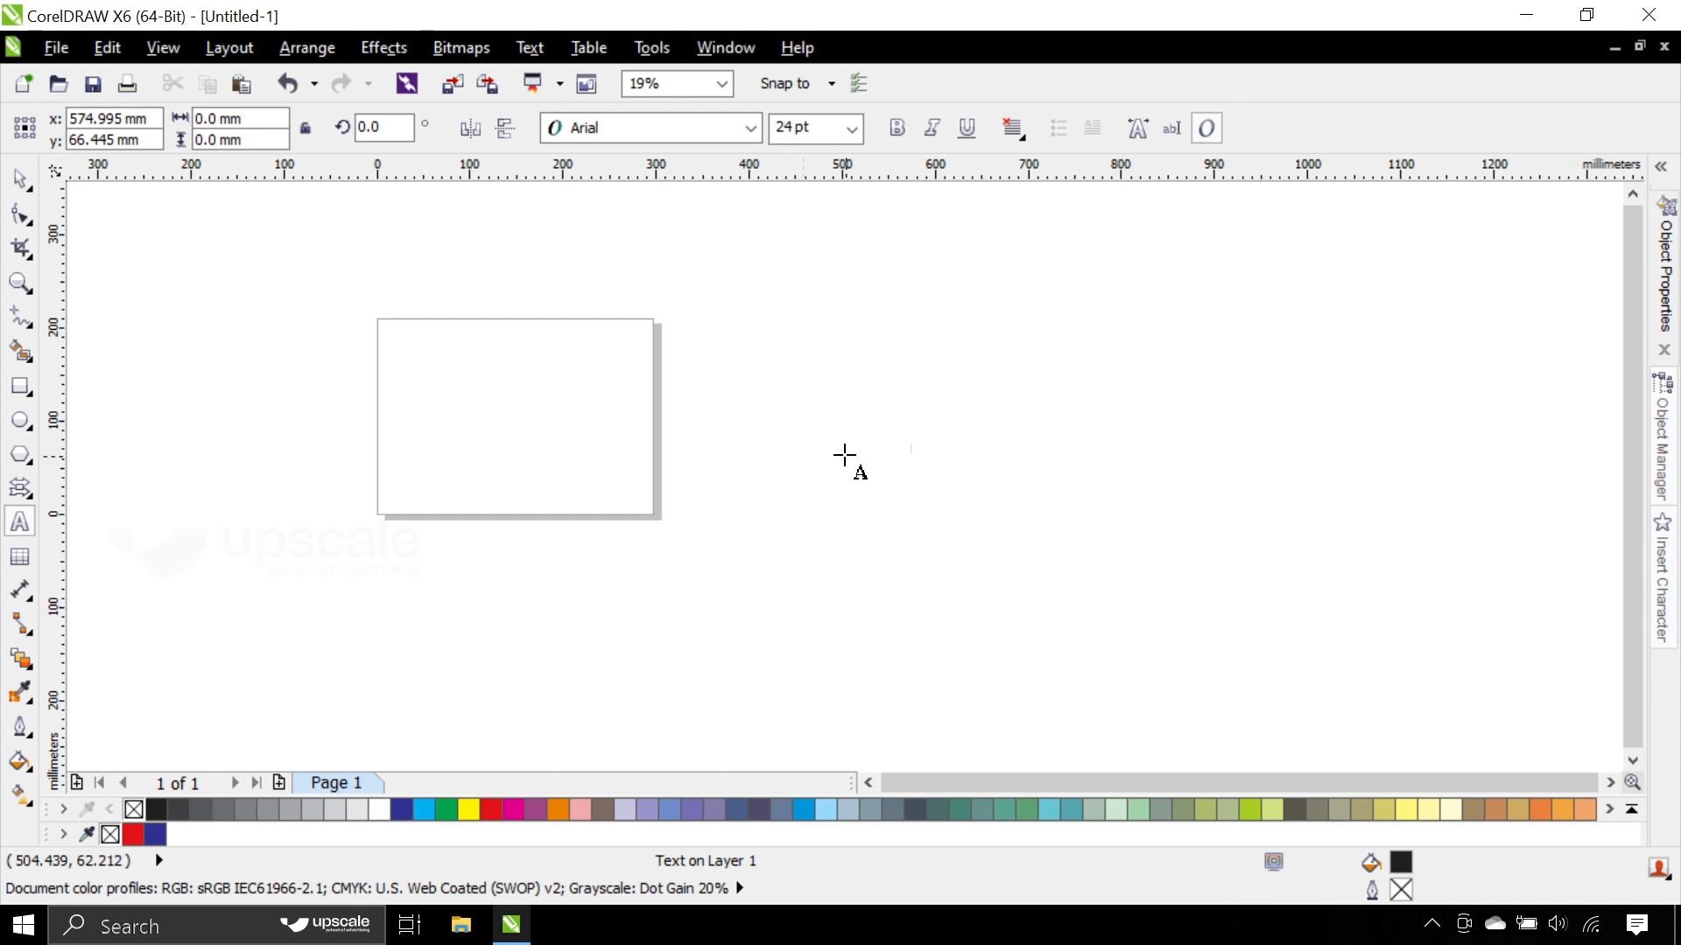
{"action": "type", "text": "aw"}
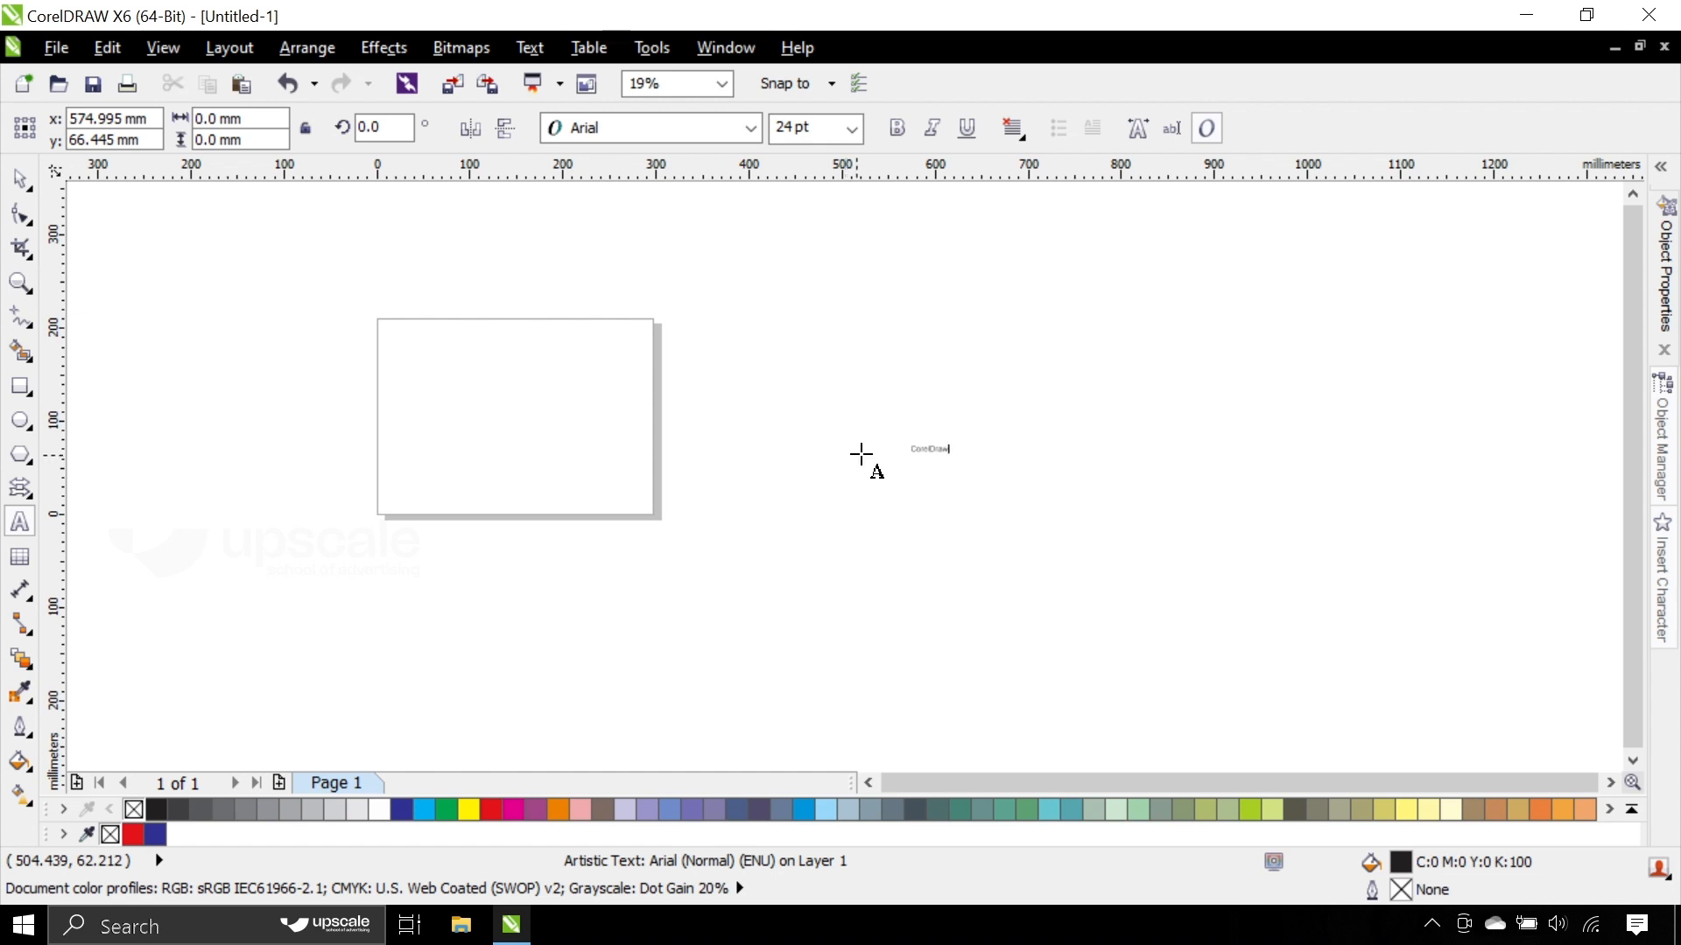
{"action": "scroll", "coordinate": [861, 454], "scroll_direction": "up", "scroll_amount": 2}
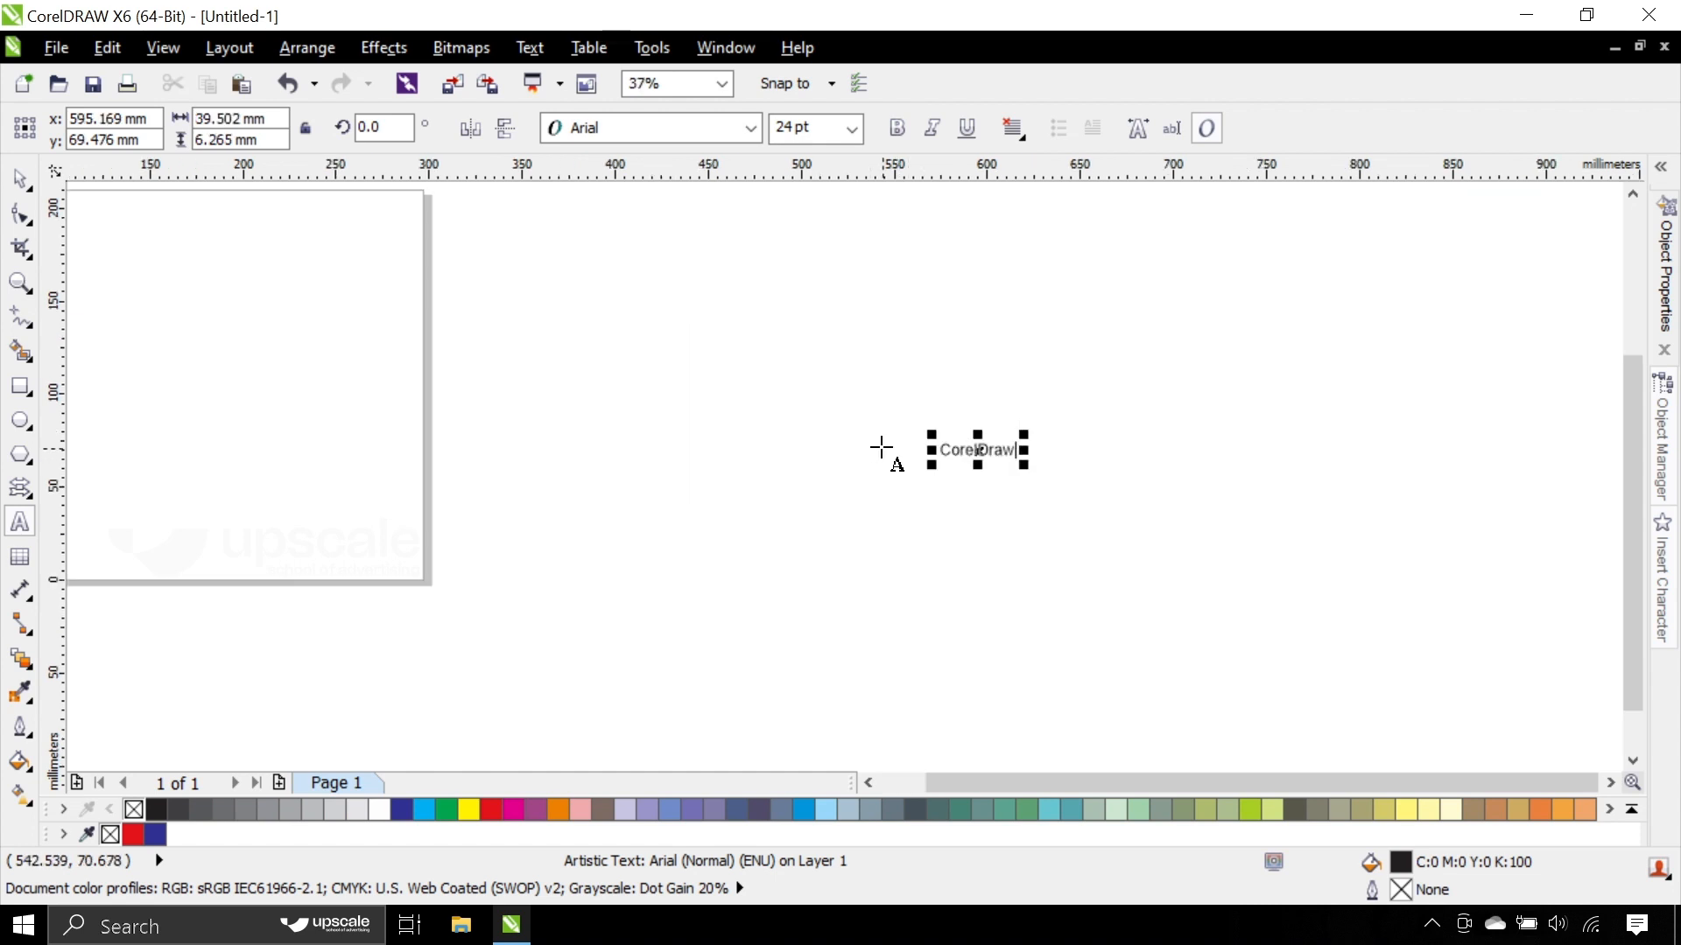
{"action": "left_click", "coordinate": [19, 179]}
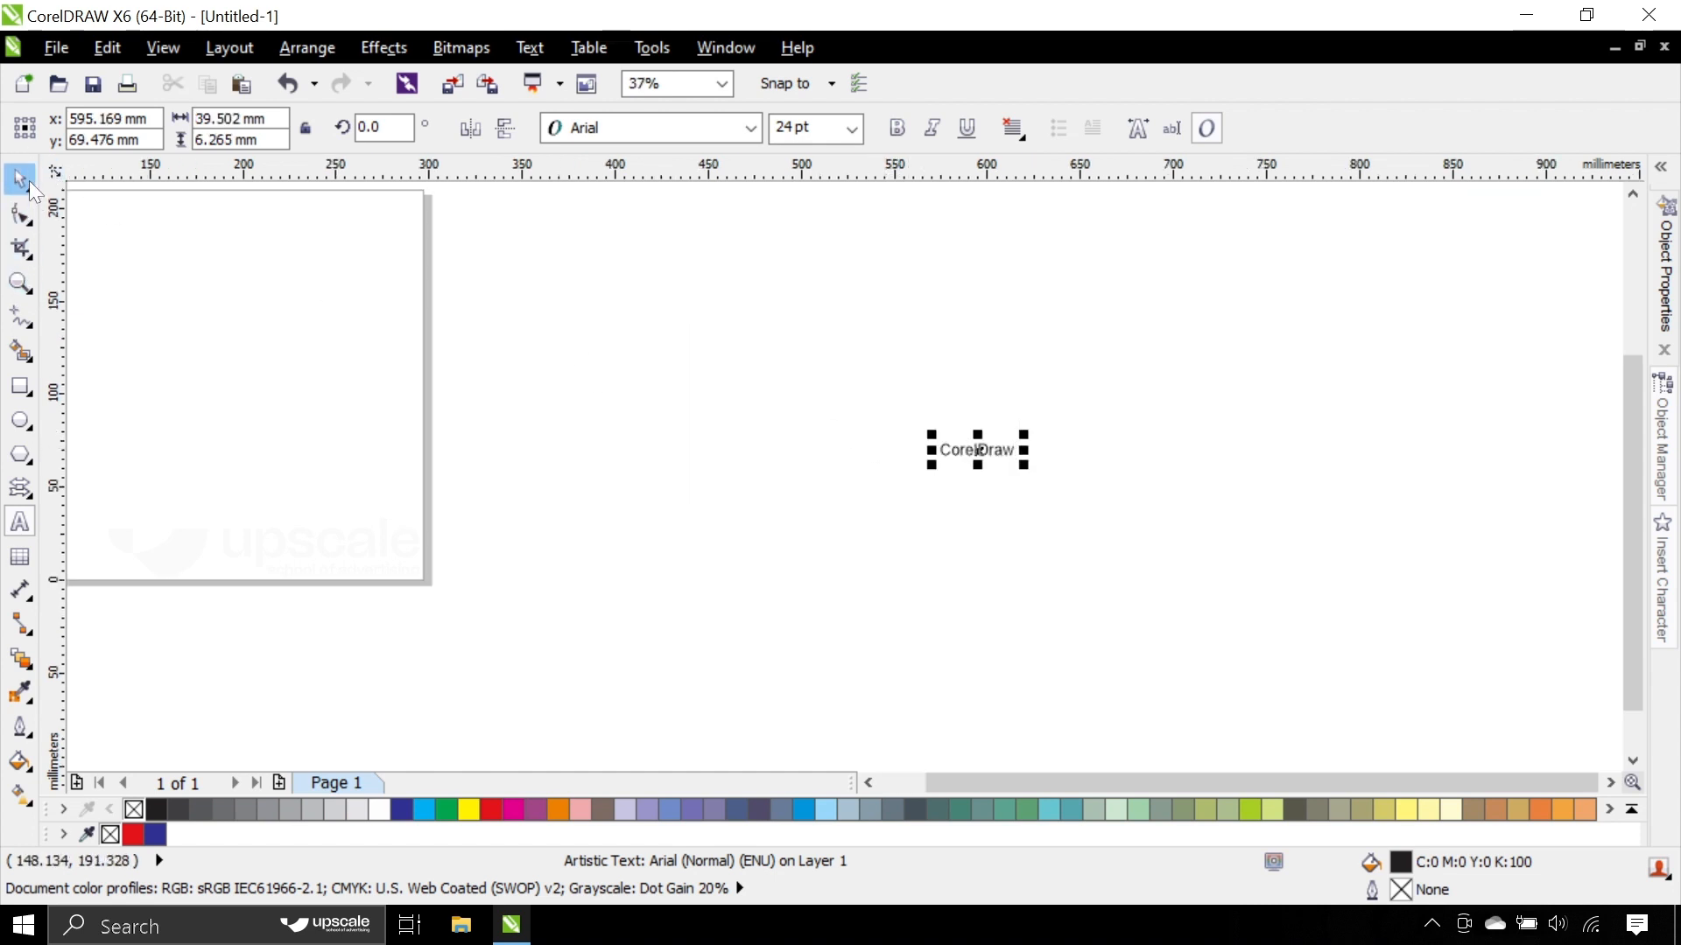
- Move the CorelDraw text slightly up and closer to the page, and deselect it
{"action": "left_click_drag", "start_coordinate": [835, 386], "coordinate": [1254, 658]}
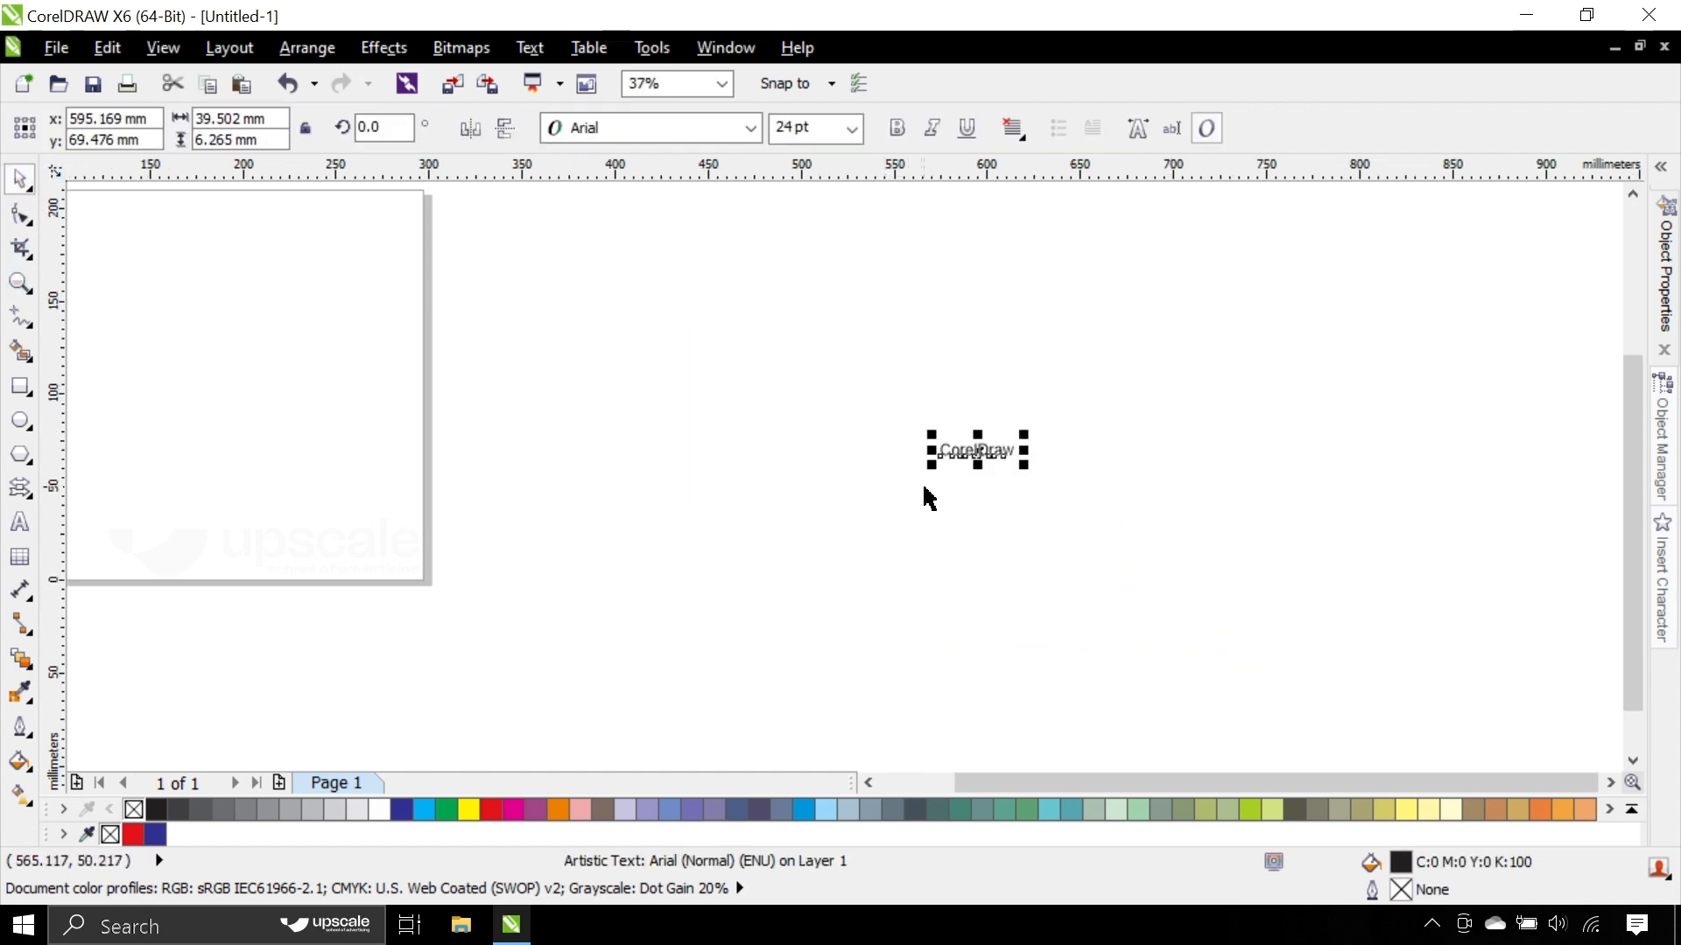
{"action": "left_click", "coordinate": [924, 491]}
{"action": "left_click_drag", "start_coordinate": [964, 457], "coordinate": [842, 428]}
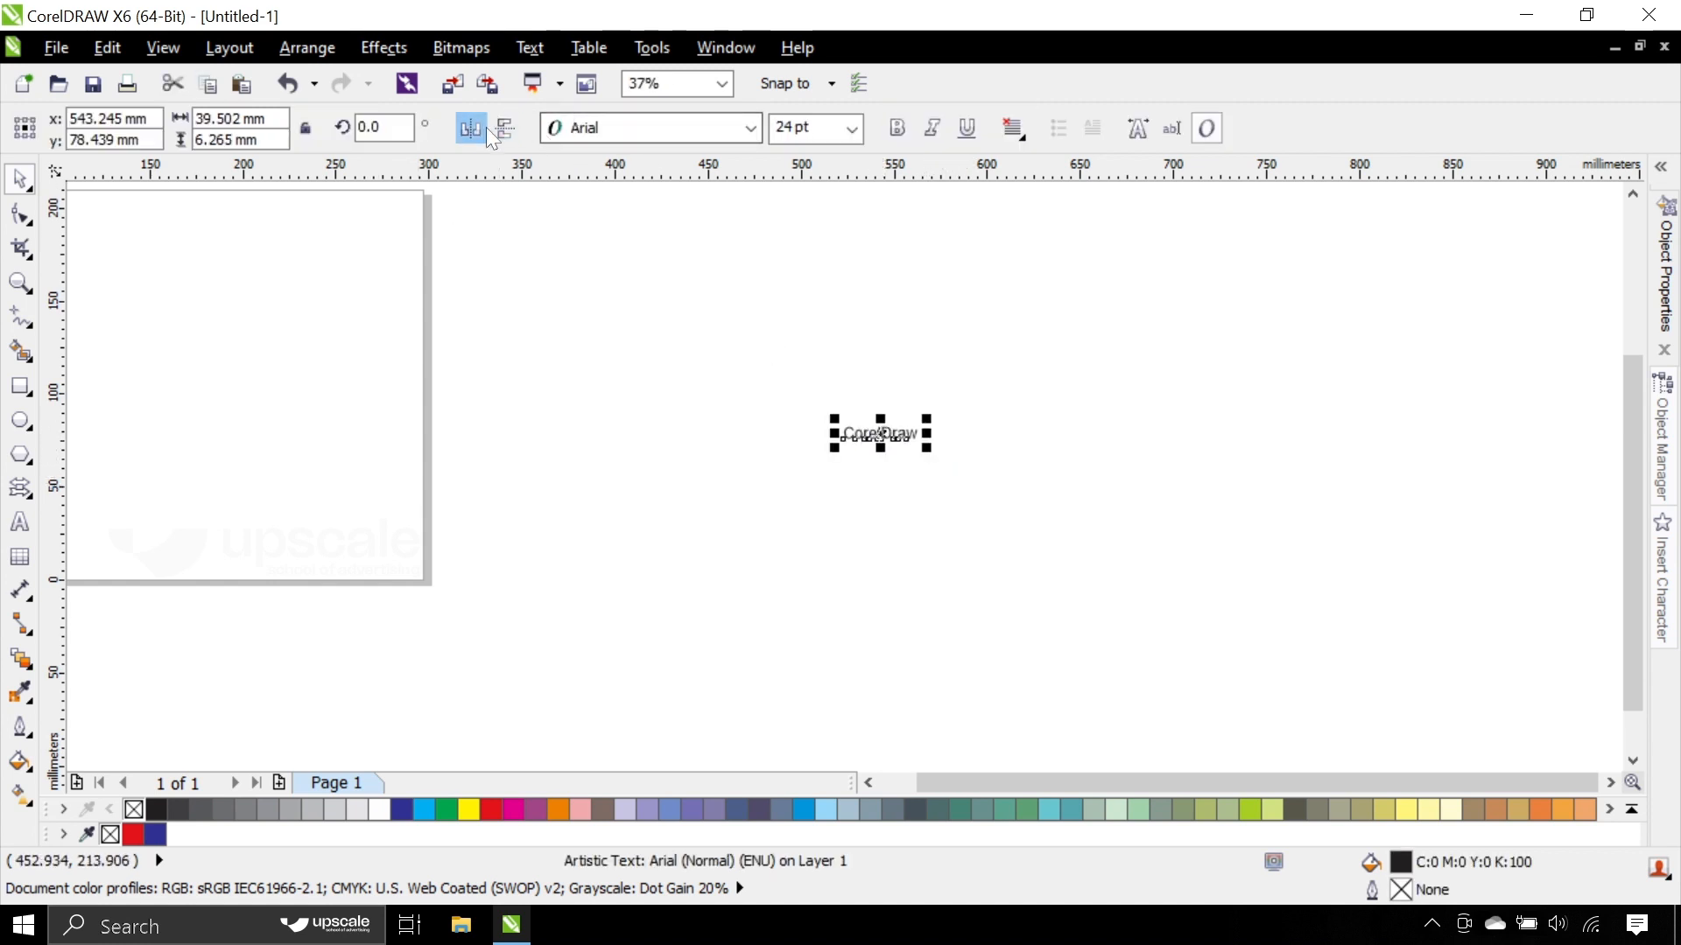
{"action": "left_click", "coordinate": [679, 371]}
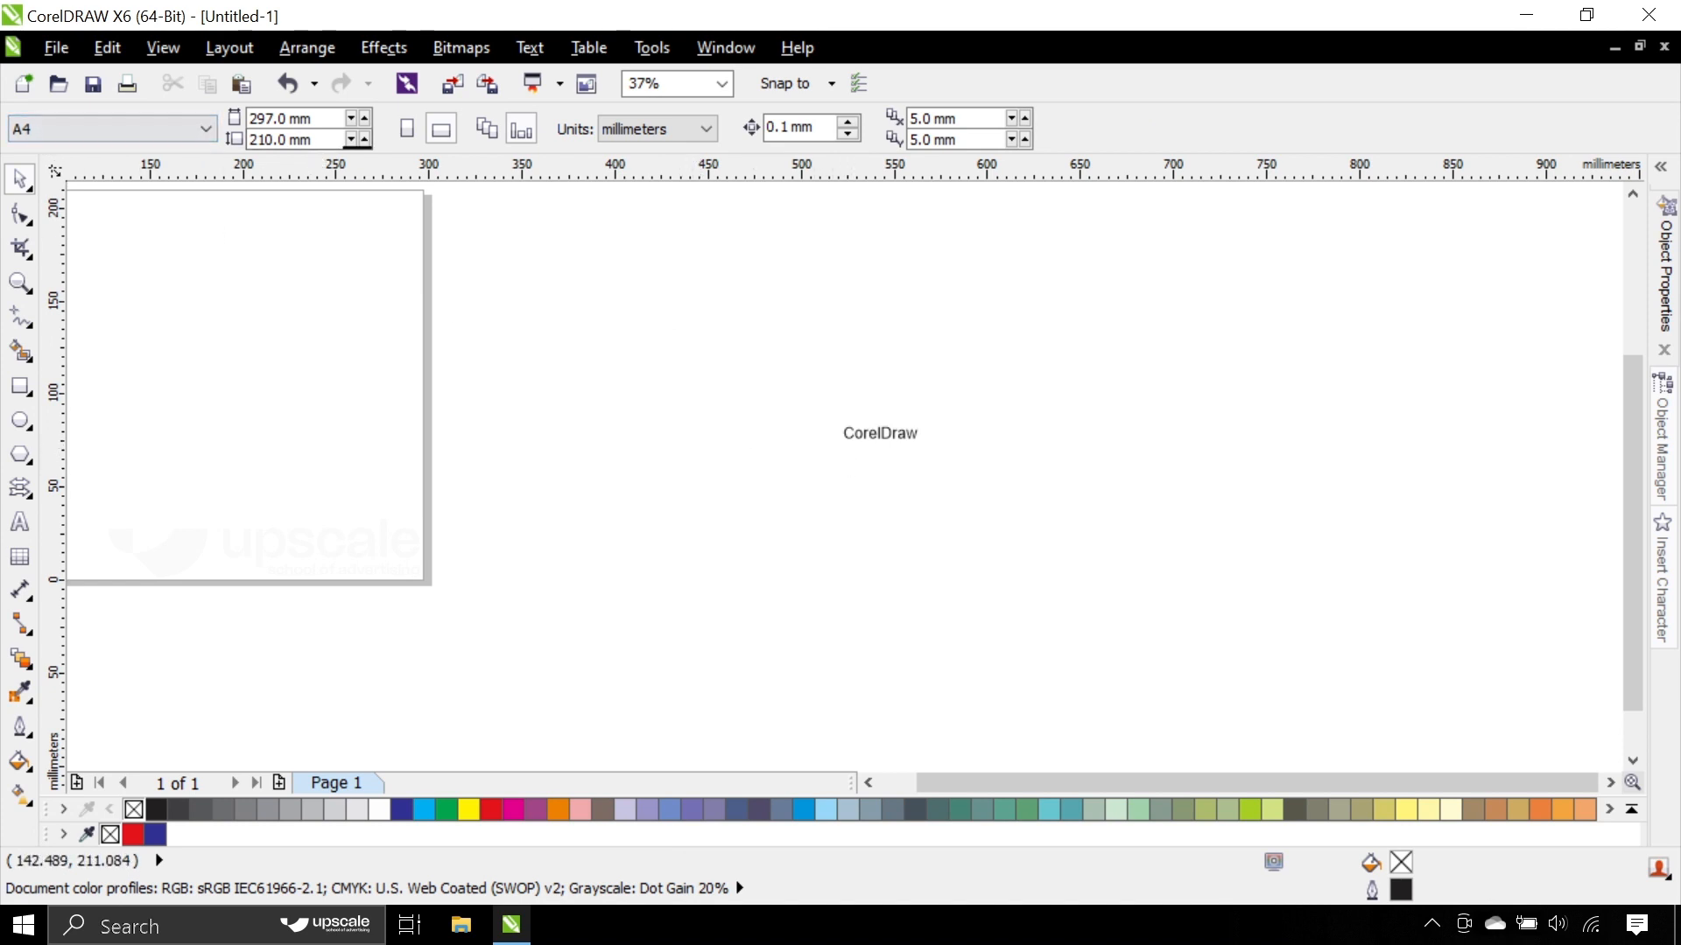
- Set the CorelDraw text's font size to 6 pt
{"action": "left_click_drag", "start_coordinate": [803, 409], "coordinate": [1047, 525]}
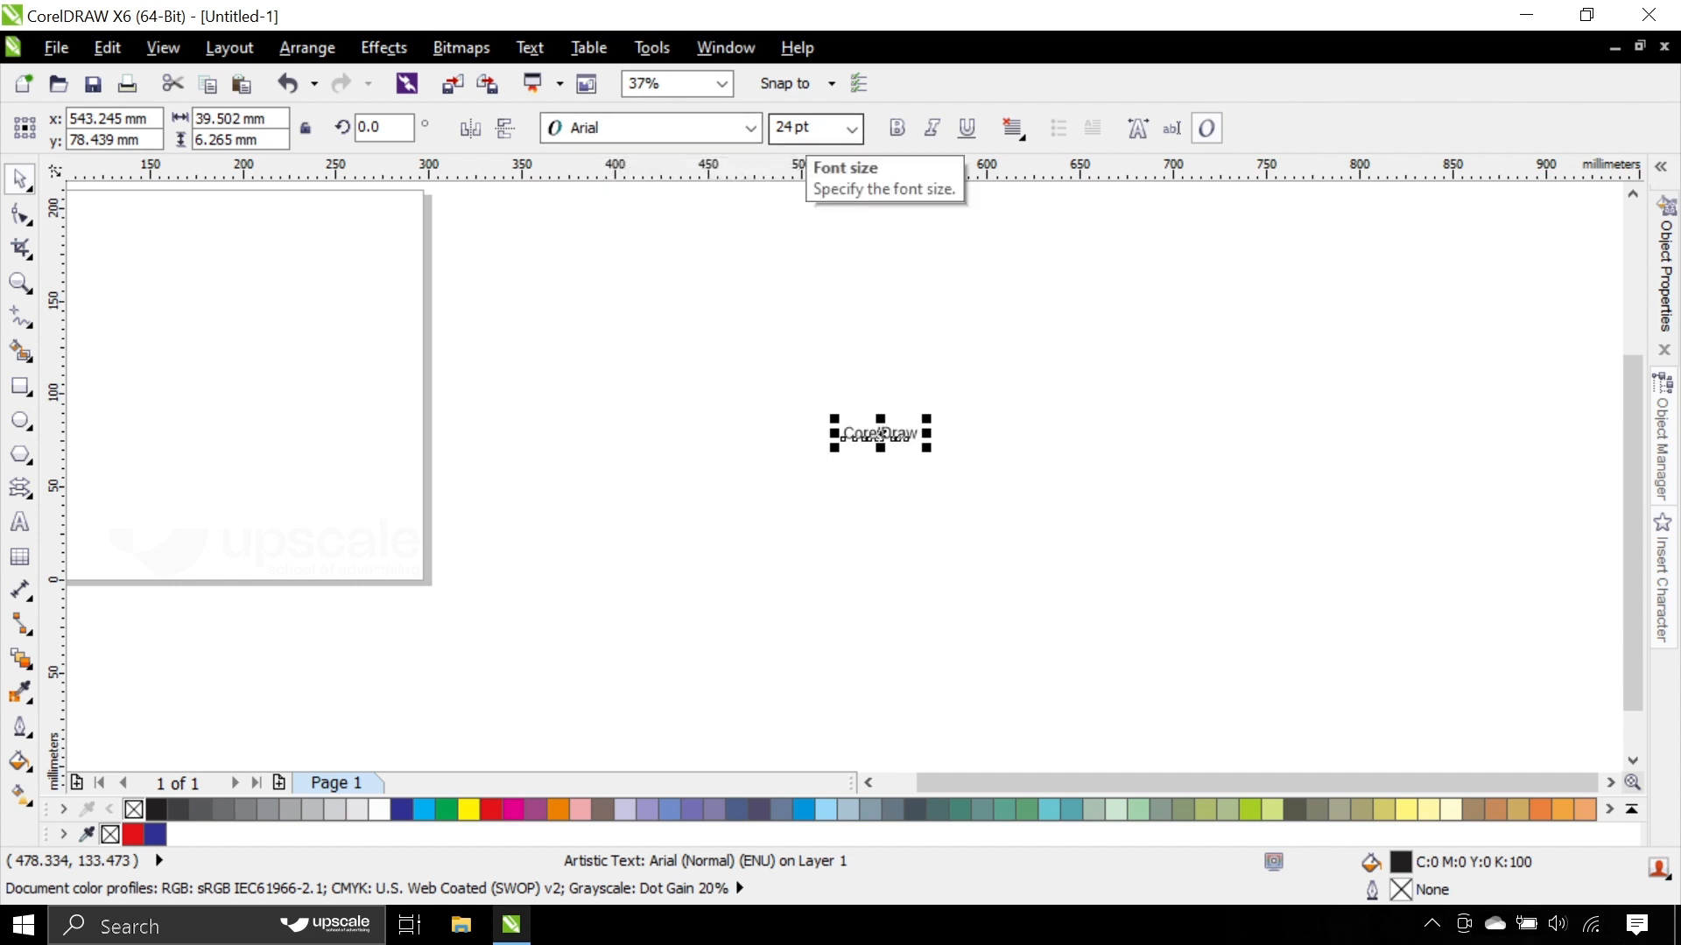
{"action": "left_click", "coordinate": [753, 331]}
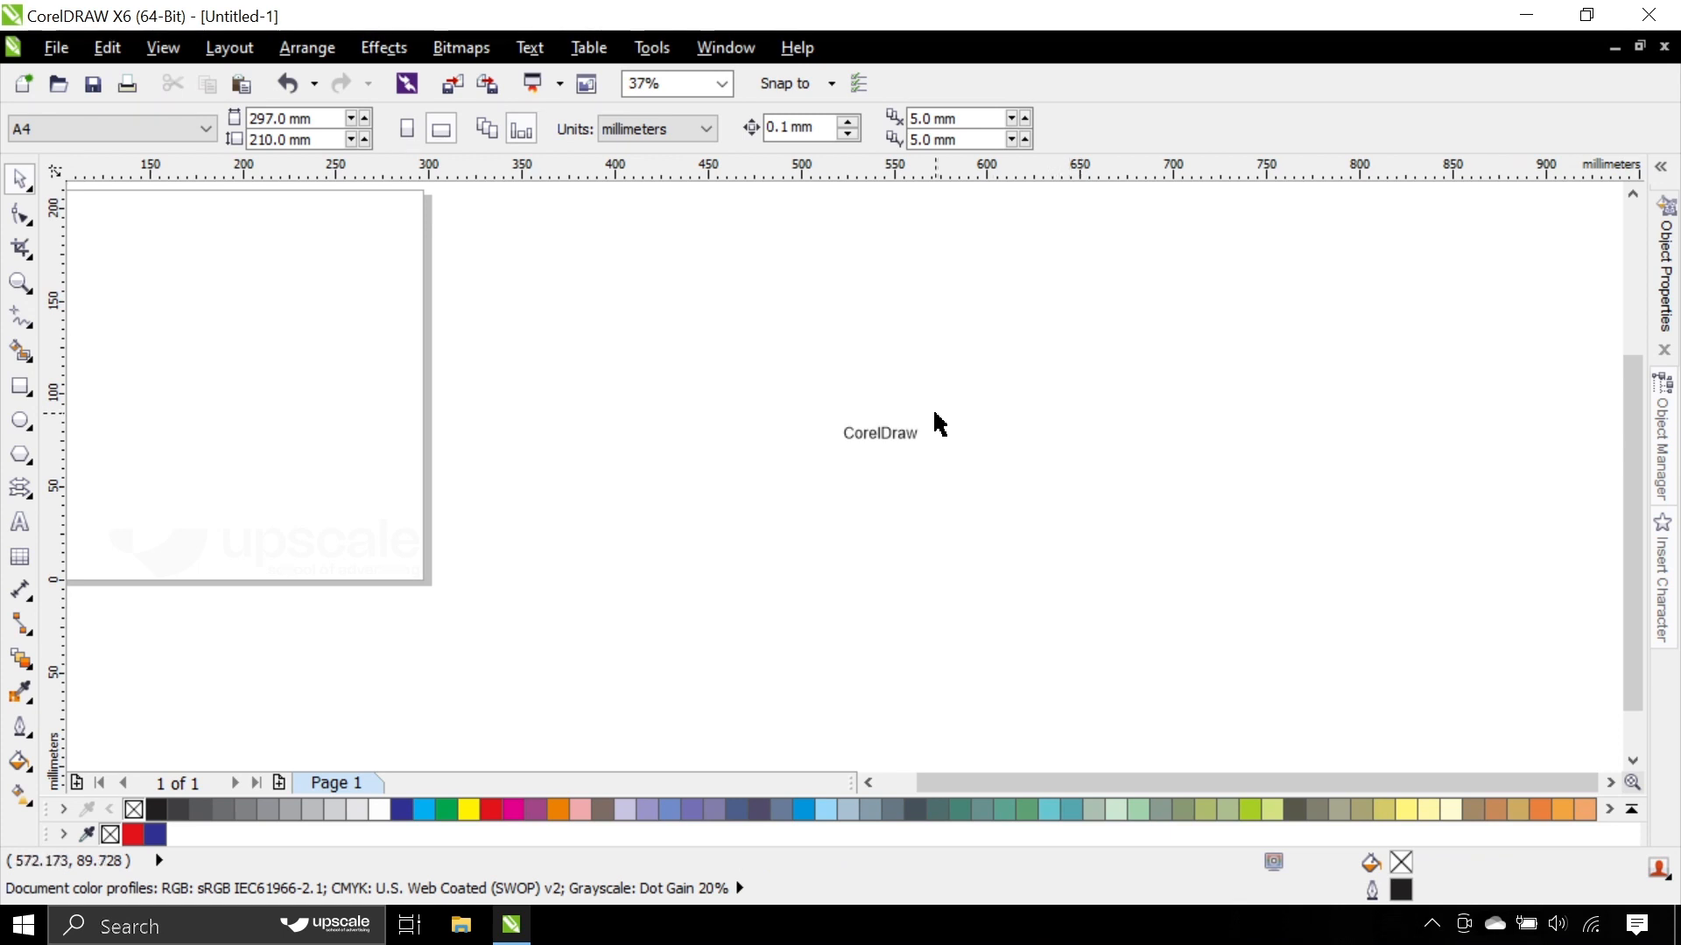
{"action": "left_click", "coordinate": [872, 440]}
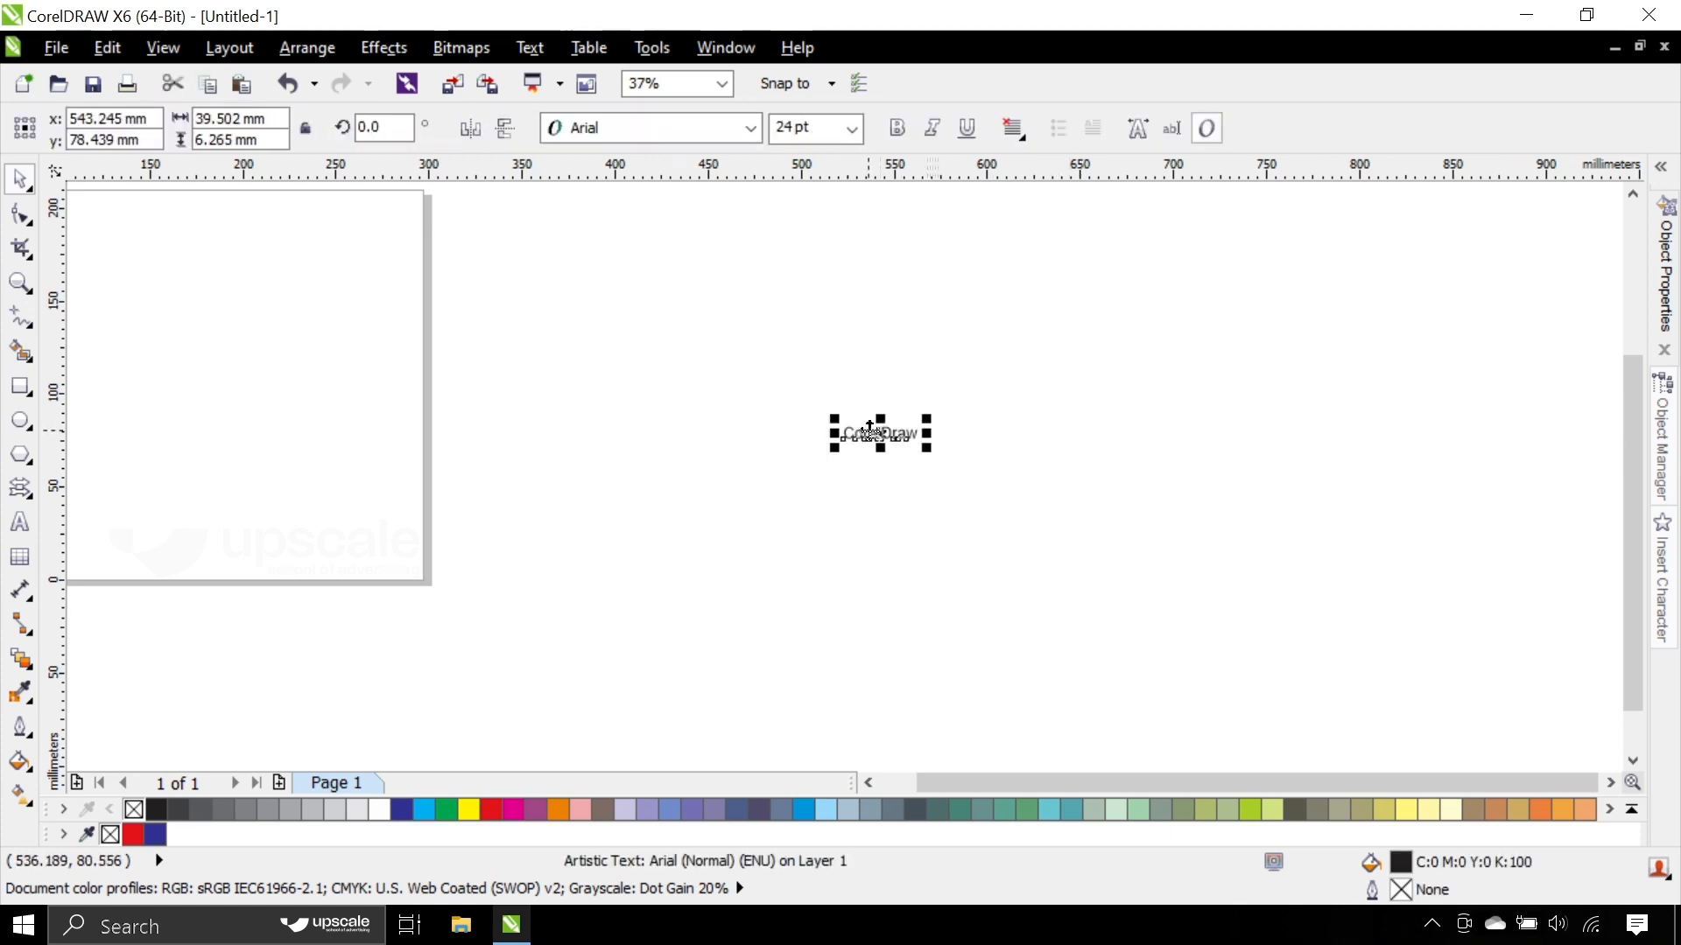
{"action": "left_click", "coordinate": [849, 132]}
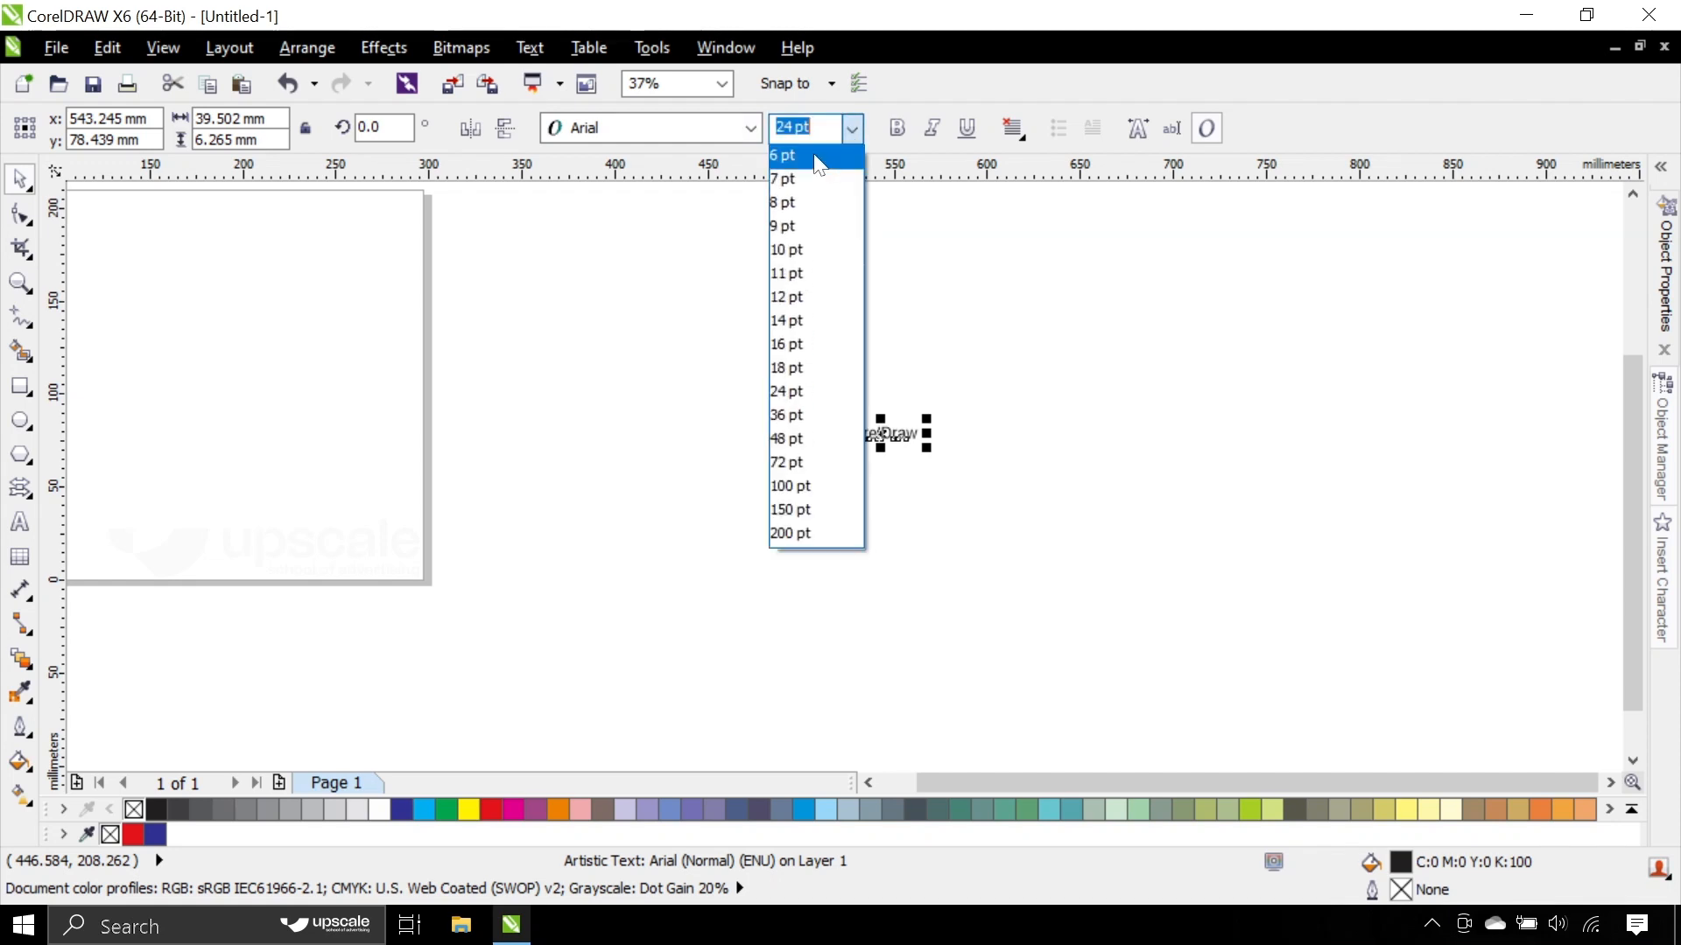
{"action": "left_click", "coordinate": [782, 202]}
{"action": "left_click", "coordinate": [788, 367]}
{"action": "scroll", "coordinate": [853, 442], "scroll_direction": "up", "scroll_amount": 3}
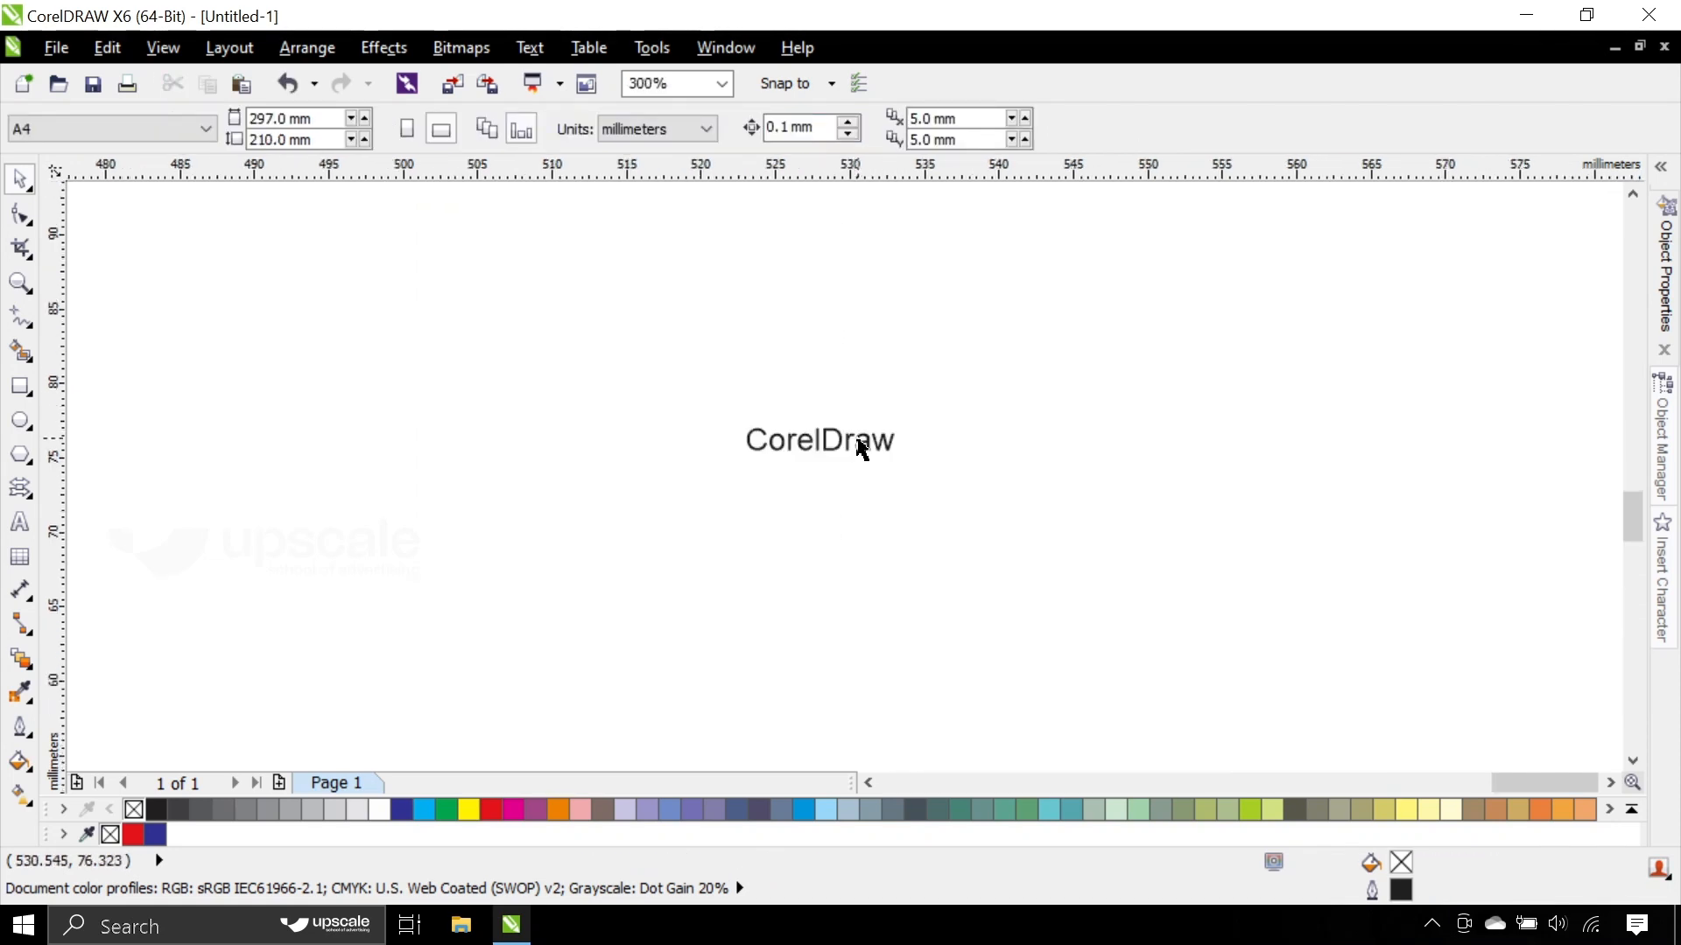
{"action": "scroll", "coordinate": [840, 441], "scroll_direction": "up", "scroll_amount": 1}
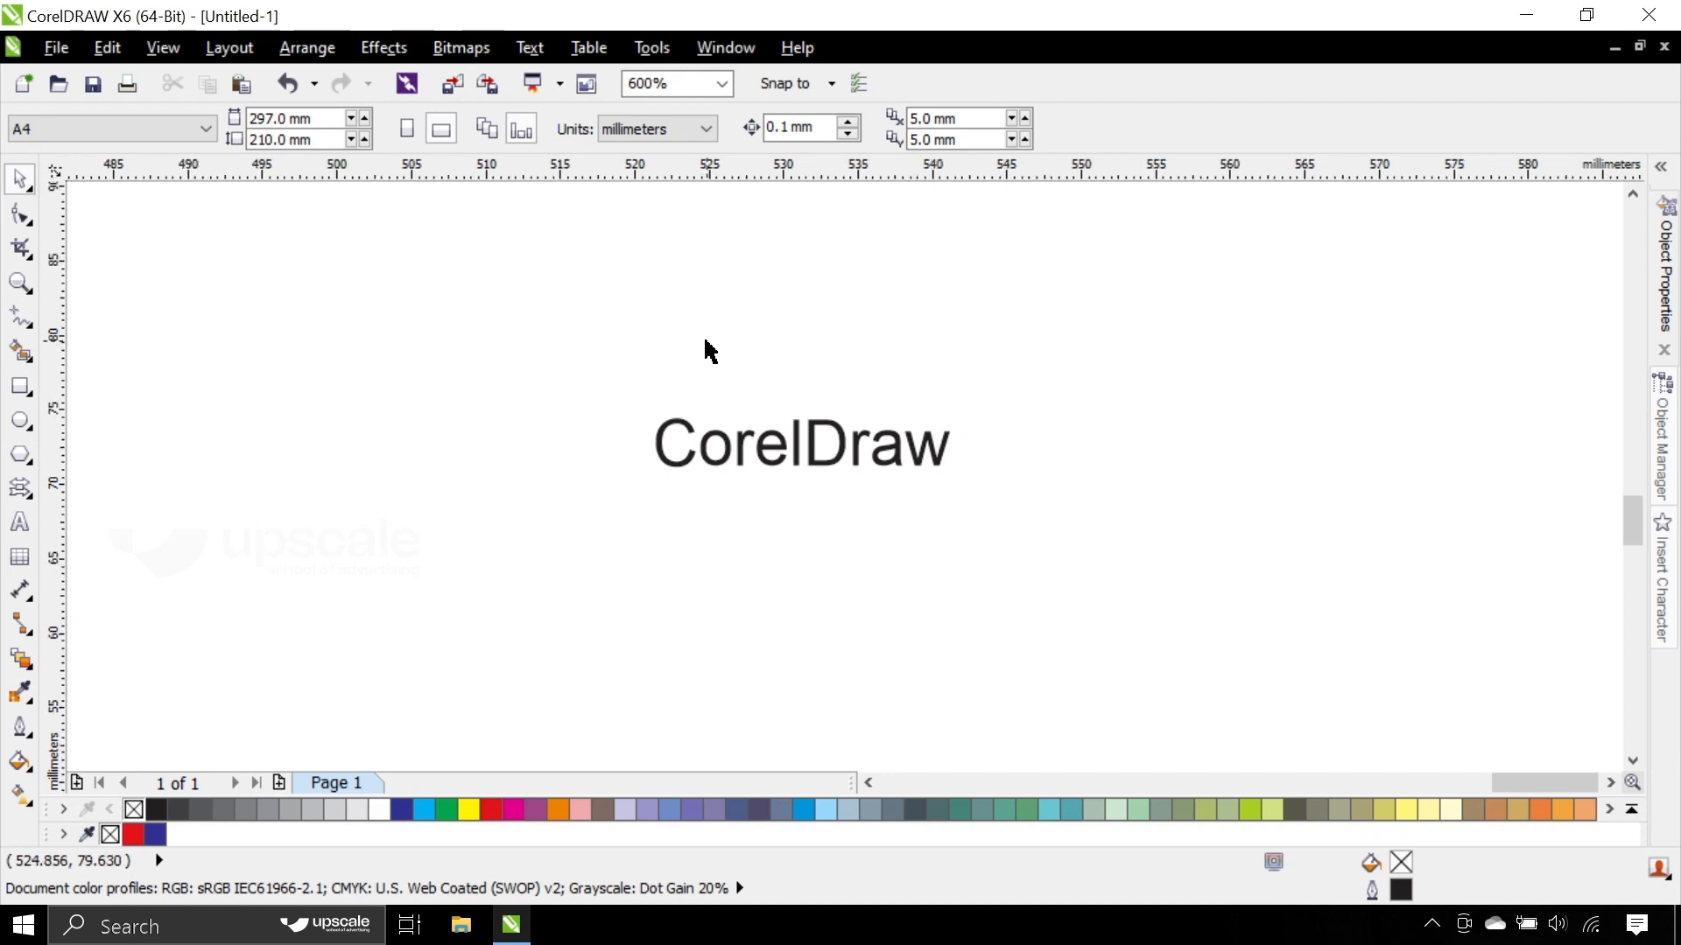
- Set the CorelDraw text's font size to 24 pt
{"action": "scroll", "coordinate": [704, 343], "scroll_direction": "down", "scroll_amount": 1}
{"action": "left_click_drag", "start_coordinate": [546, 308], "coordinate": [1033, 512]}
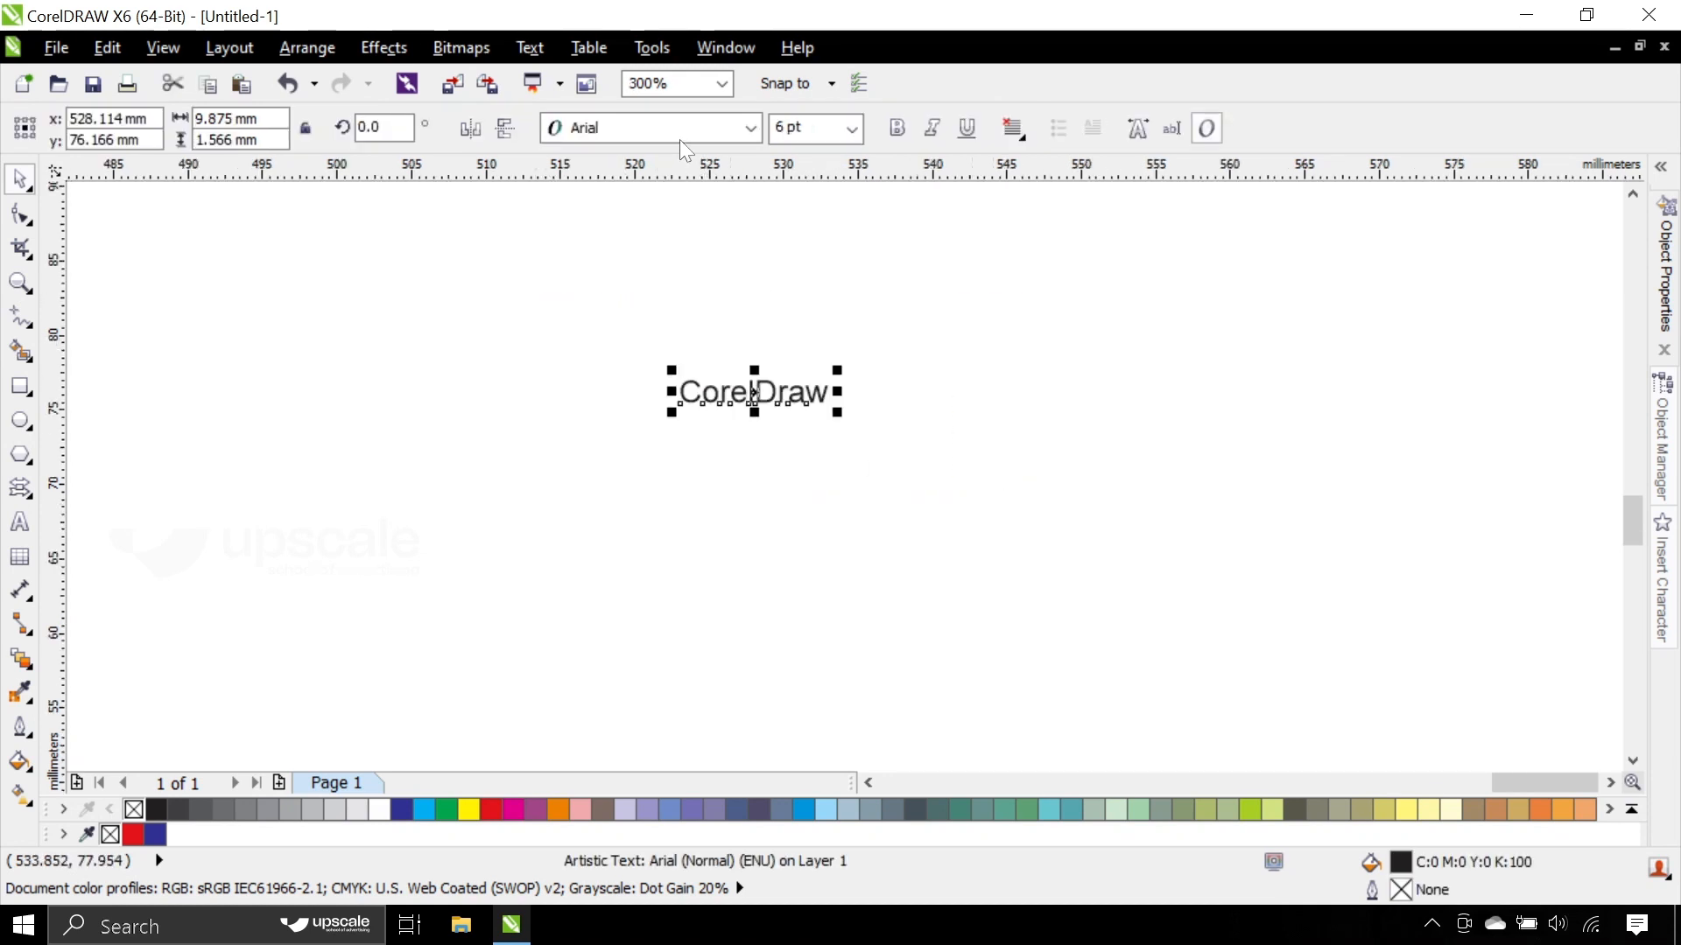
{"action": "left_click", "coordinate": [853, 128]}
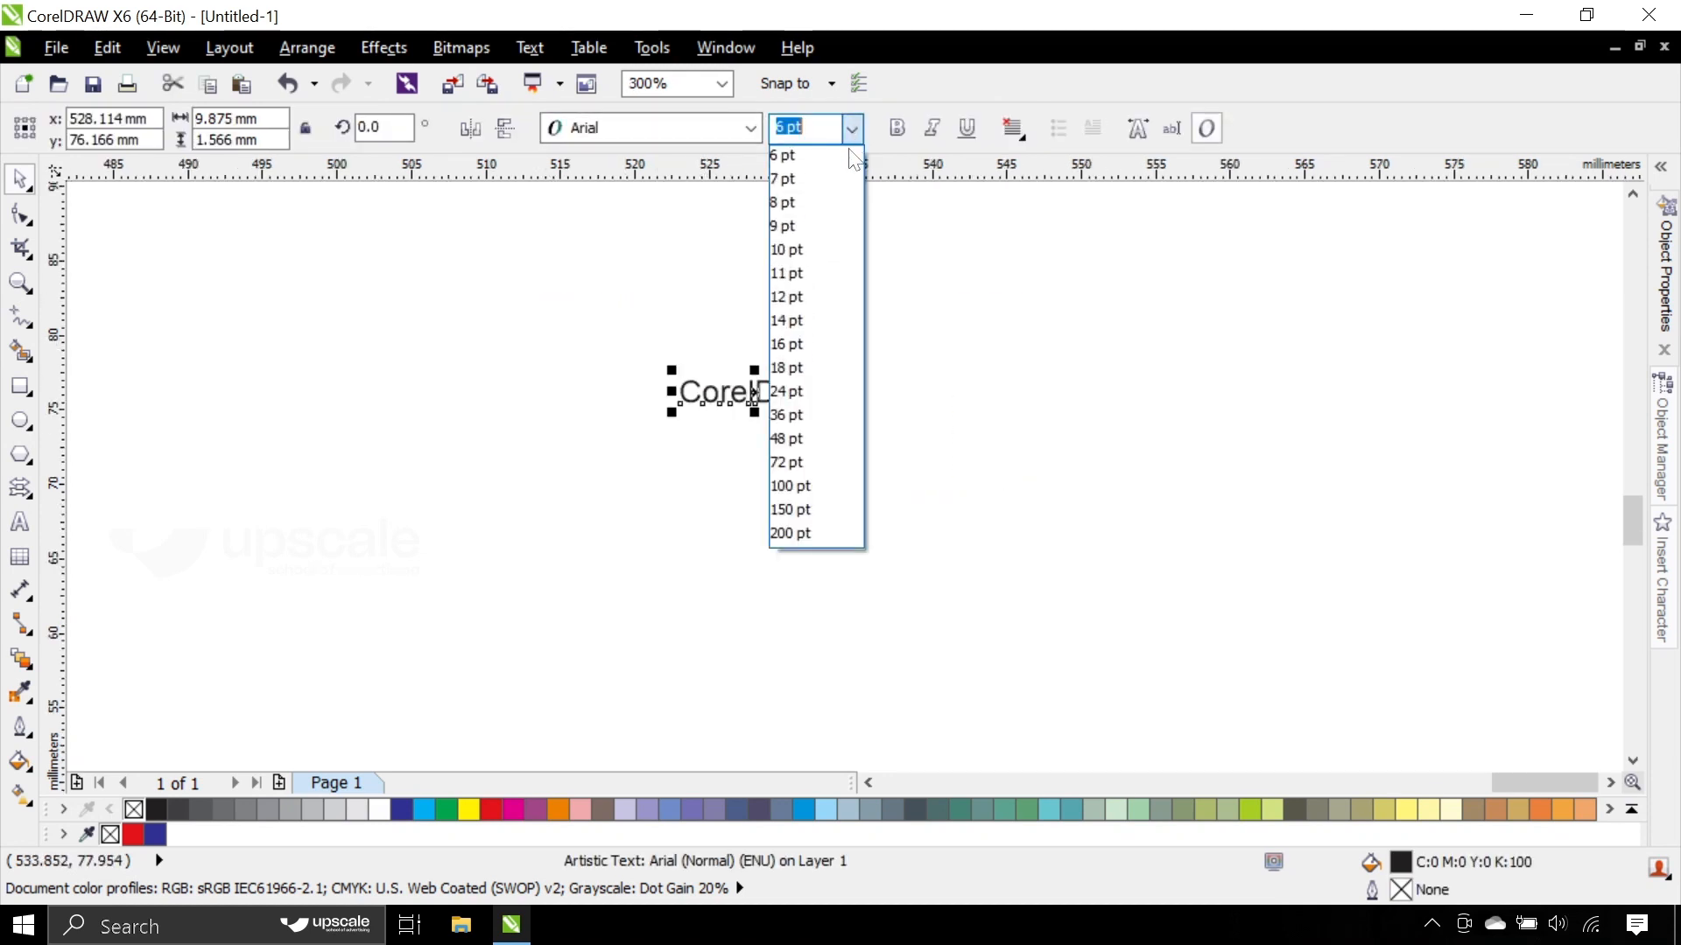
{"action": "left_click", "coordinate": [818, 390]}
{"action": "scroll", "coordinate": [922, 396], "scroll_direction": "down", "scroll_amount": 4}
{"action": "scroll", "coordinate": [921, 397], "scroll_direction": "up", "scroll_amount": 4}
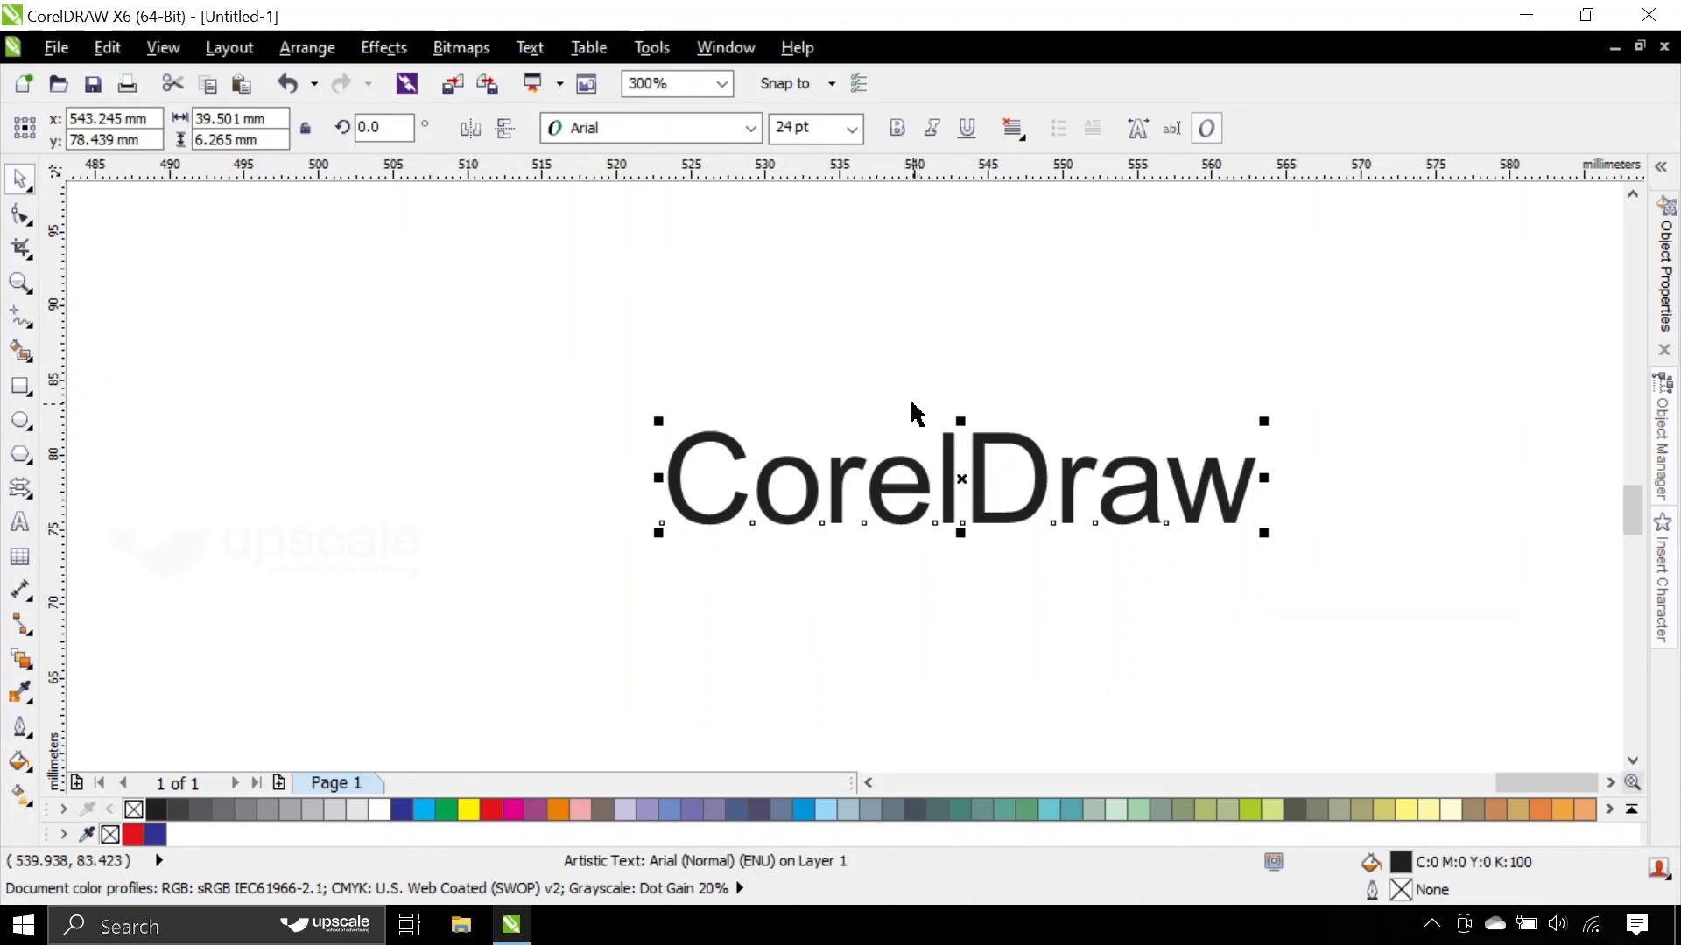
{"action": "left_click", "coordinate": [1018, 375]}
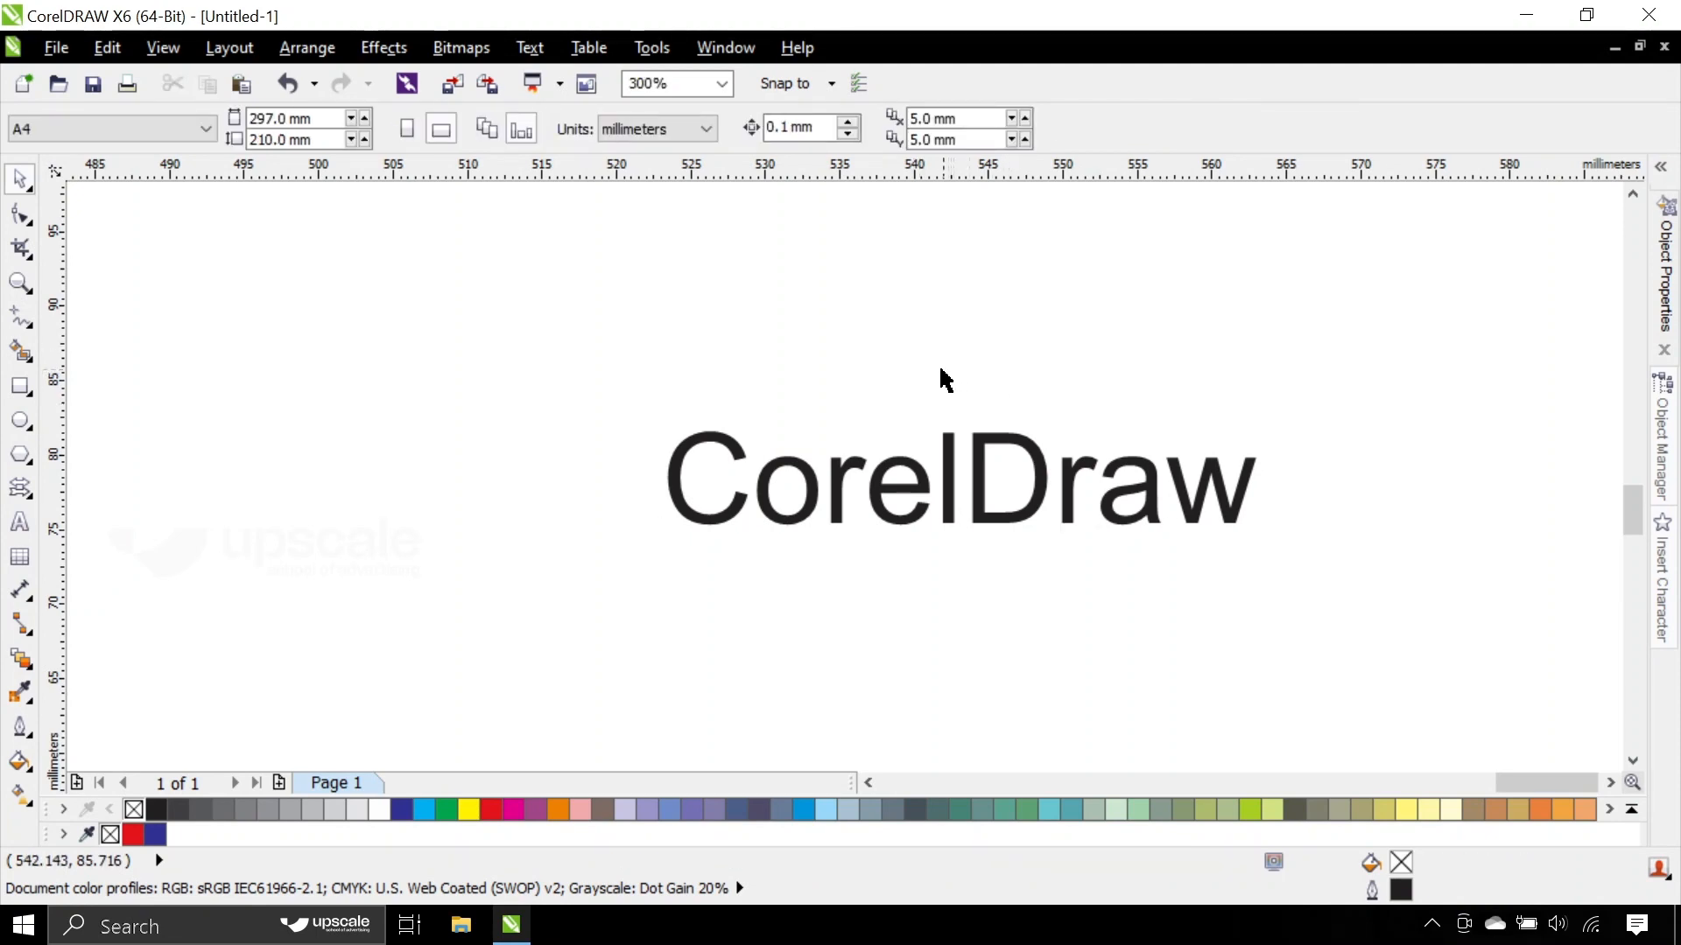
{"action": "left_click", "coordinate": [799, 478]}
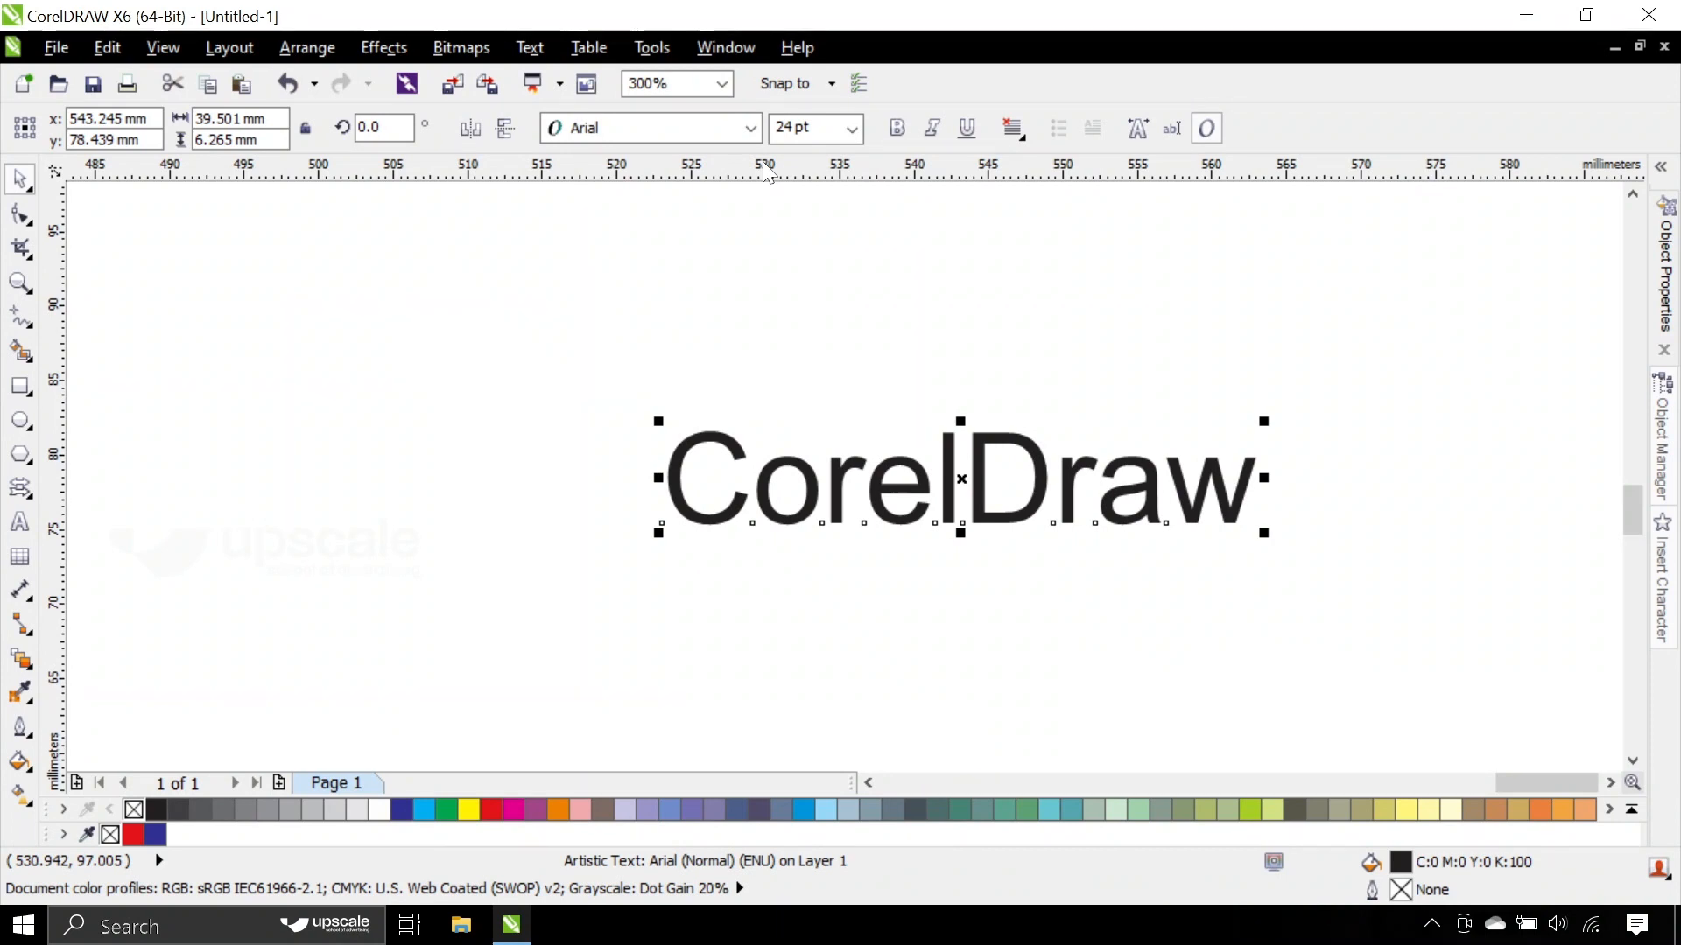
{"action": "left_click", "coordinate": [871, 266]}
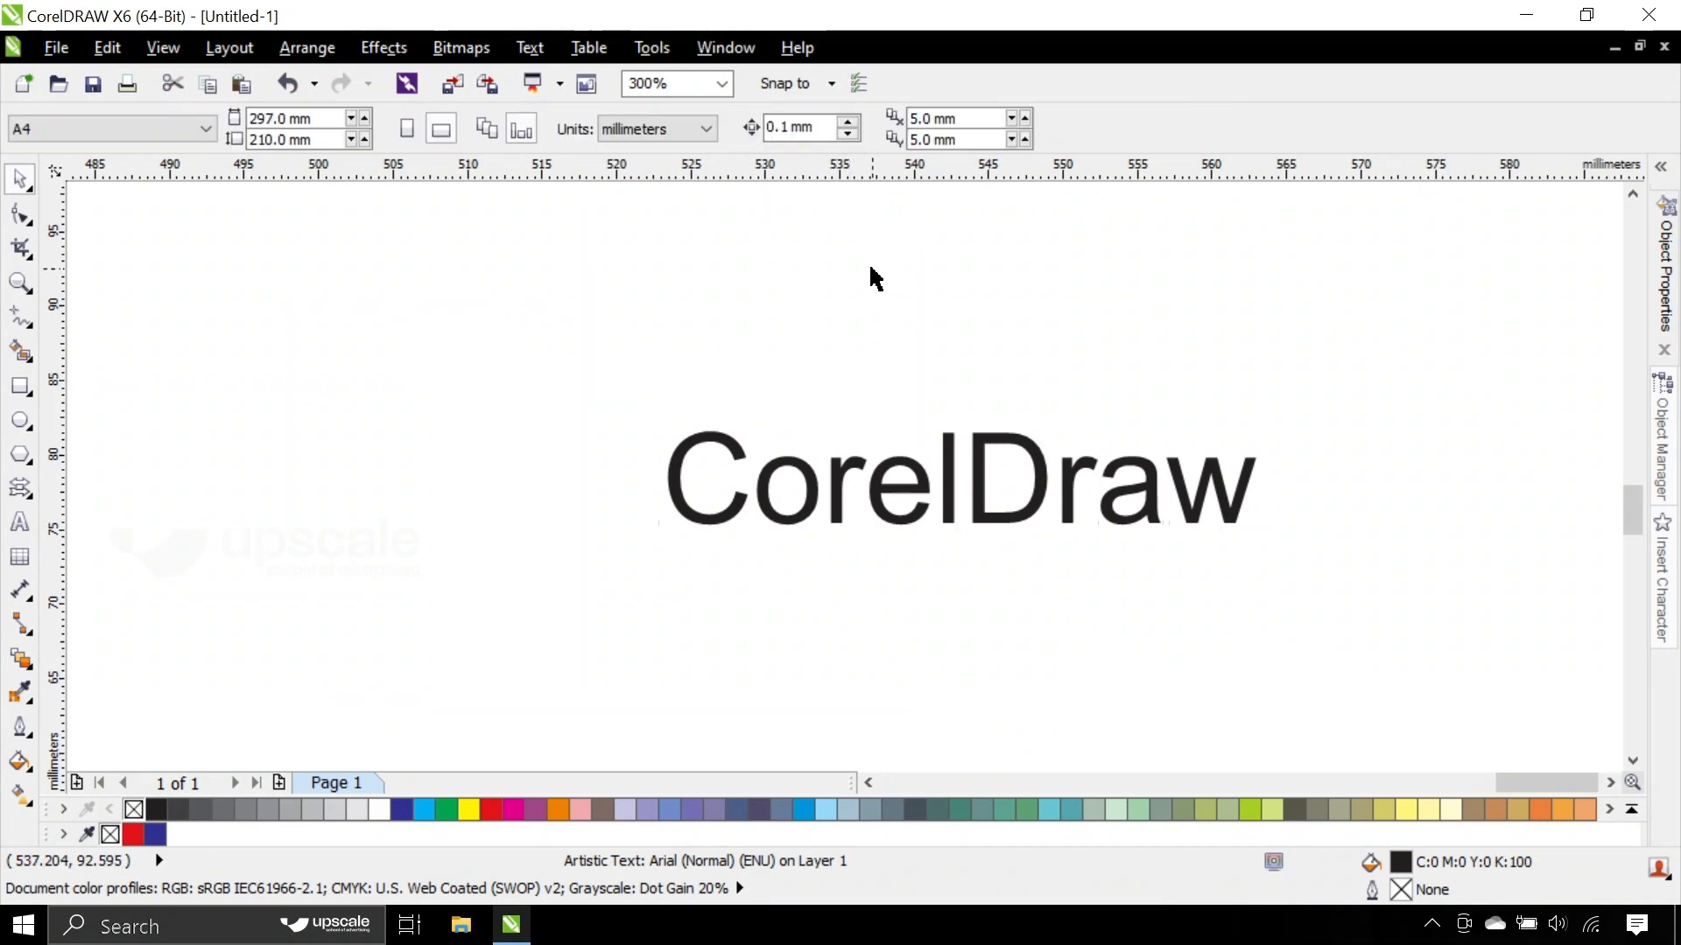
{"action": "left_click_drag", "start_coordinate": [587, 395], "coordinate": [1567, 702]}
{"action": "left_click", "coordinate": [1021, 344]}
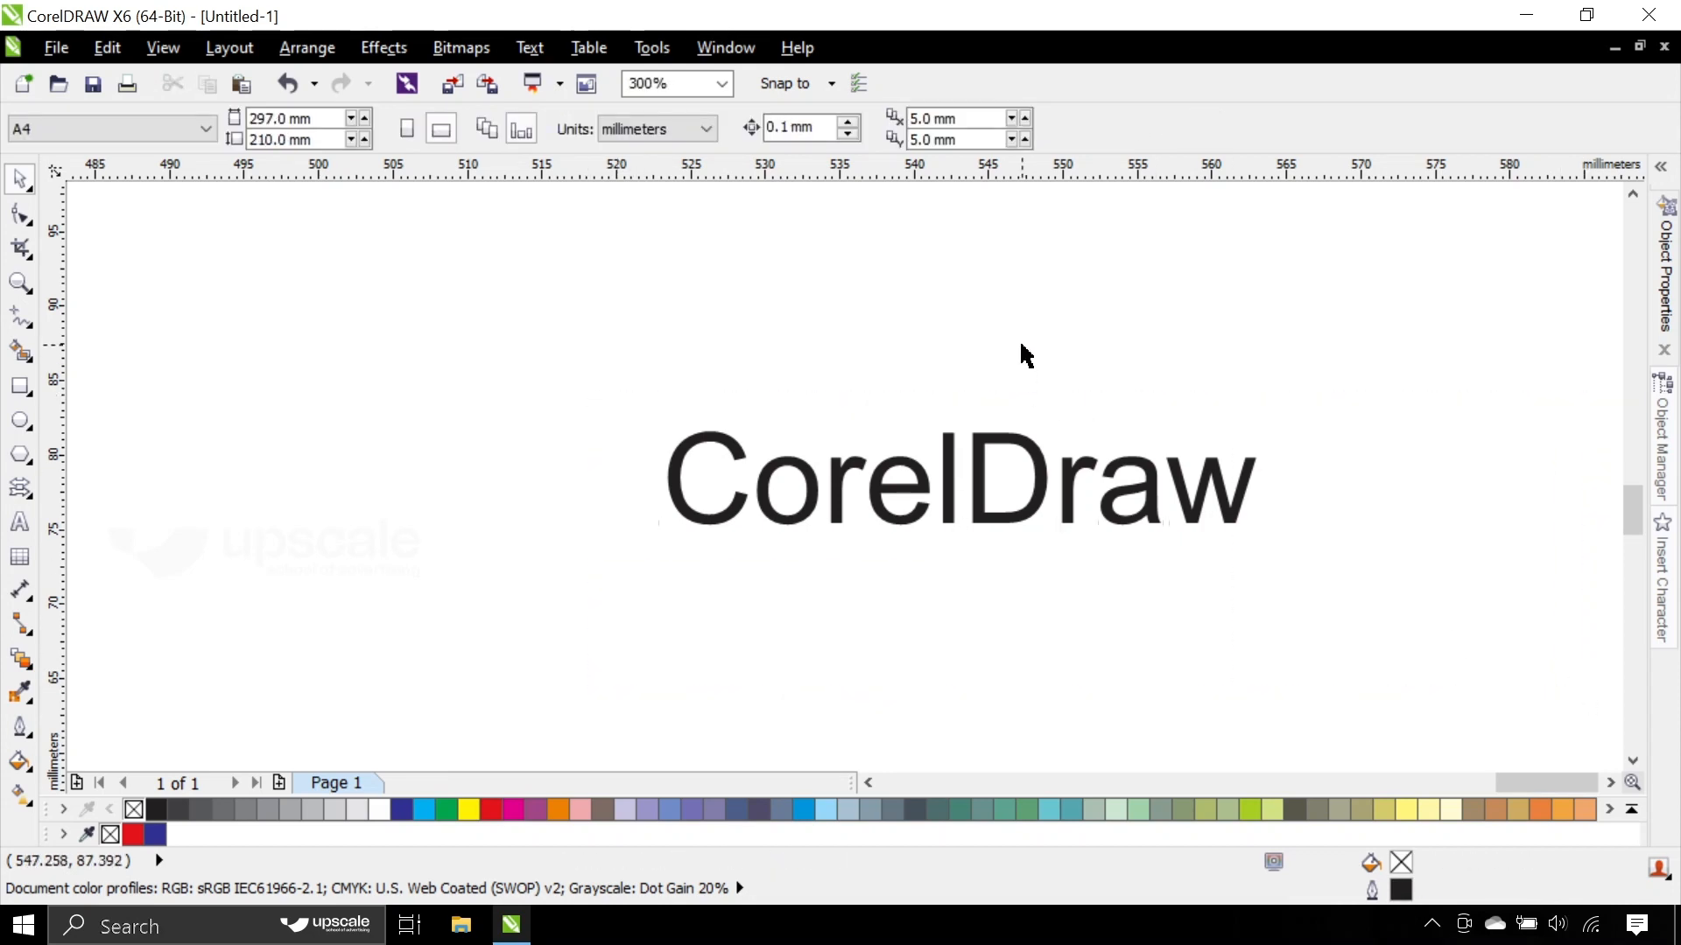
- Try bold formatting on the CorelDraw text and remove it again
{"action": "left_click", "coordinate": [725, 435]}
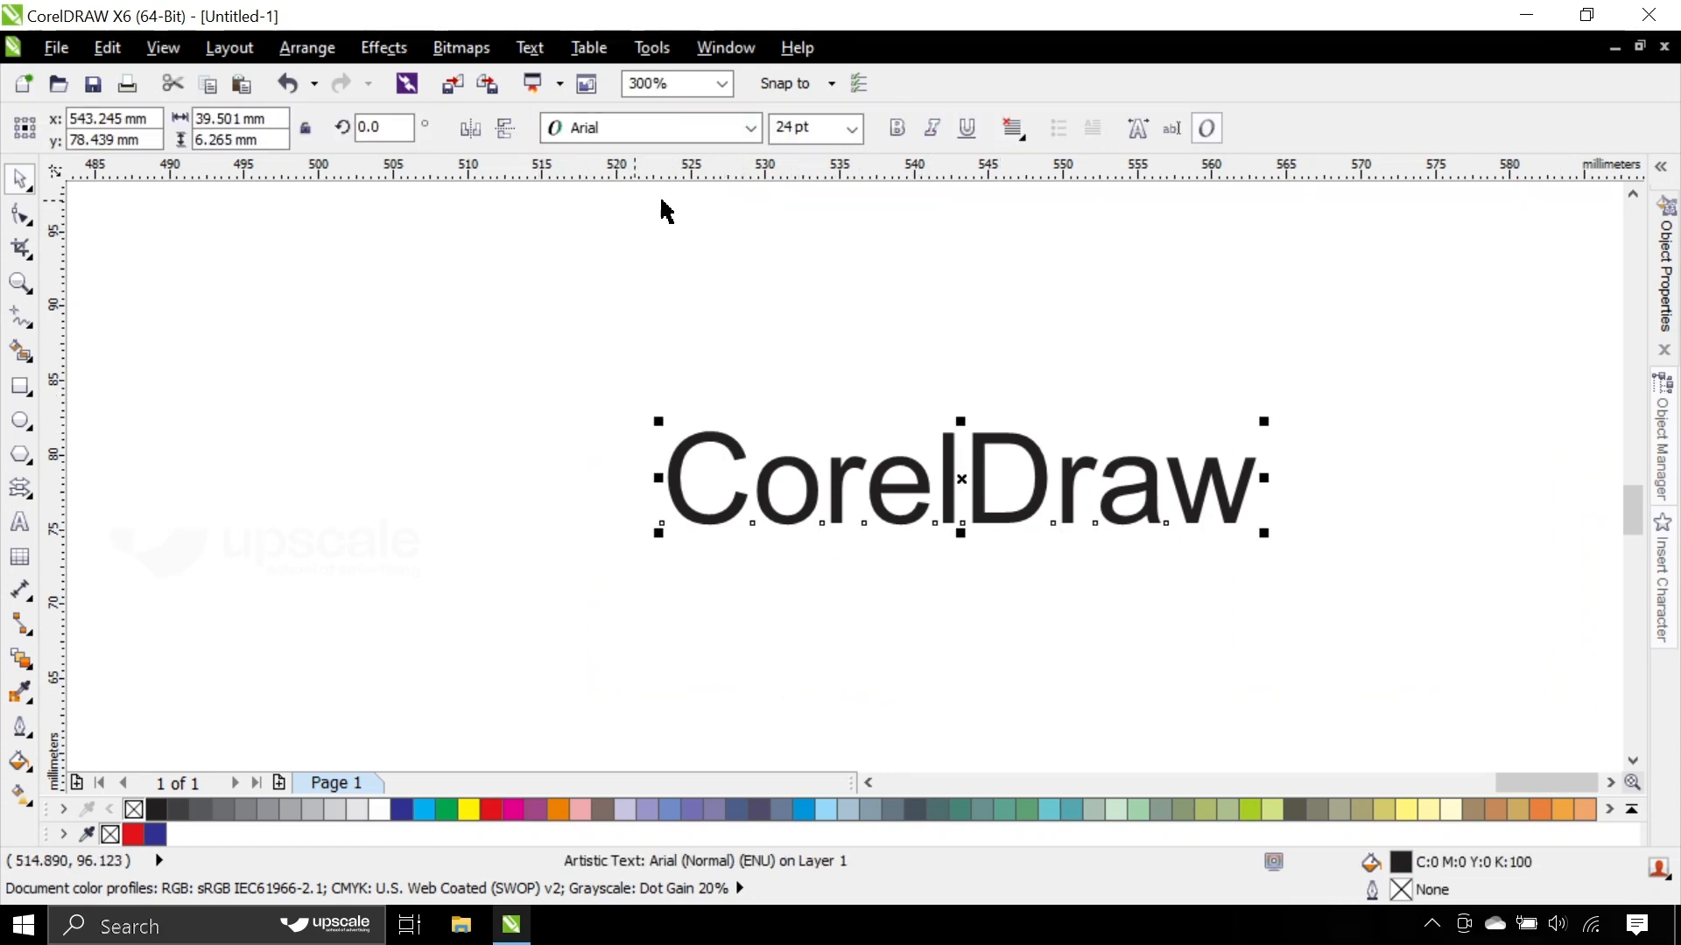
{"action": "left_click", "coordinate": [896, 128]}
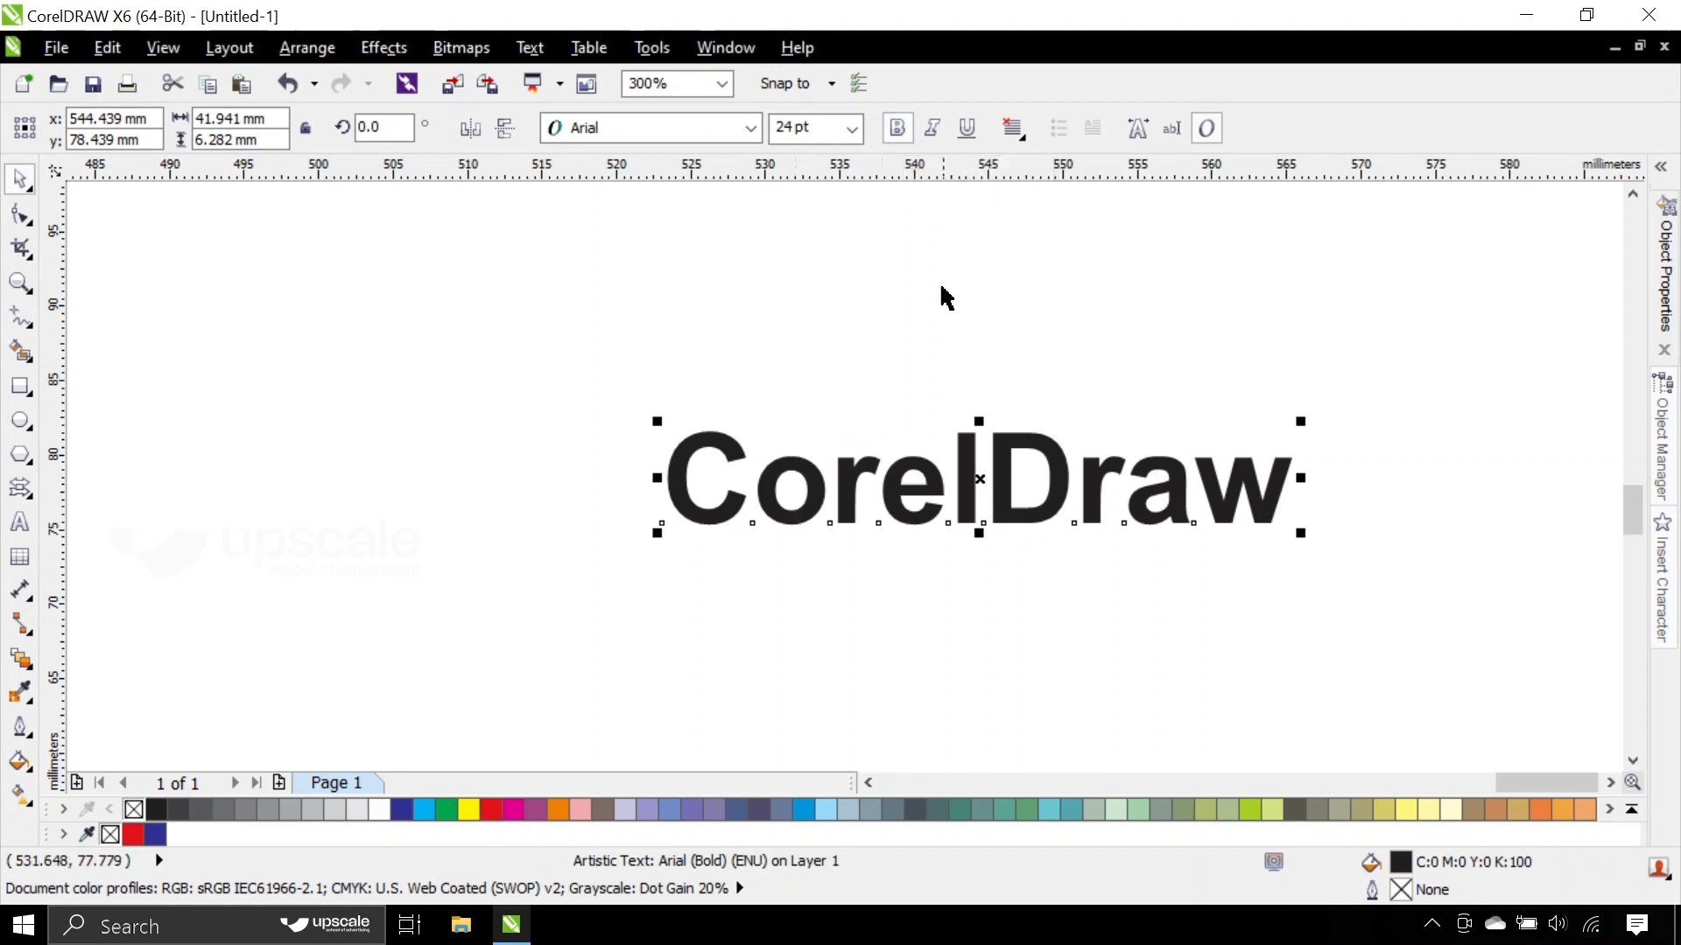
{"action": "left_click", "coordinate": [896, 128]}
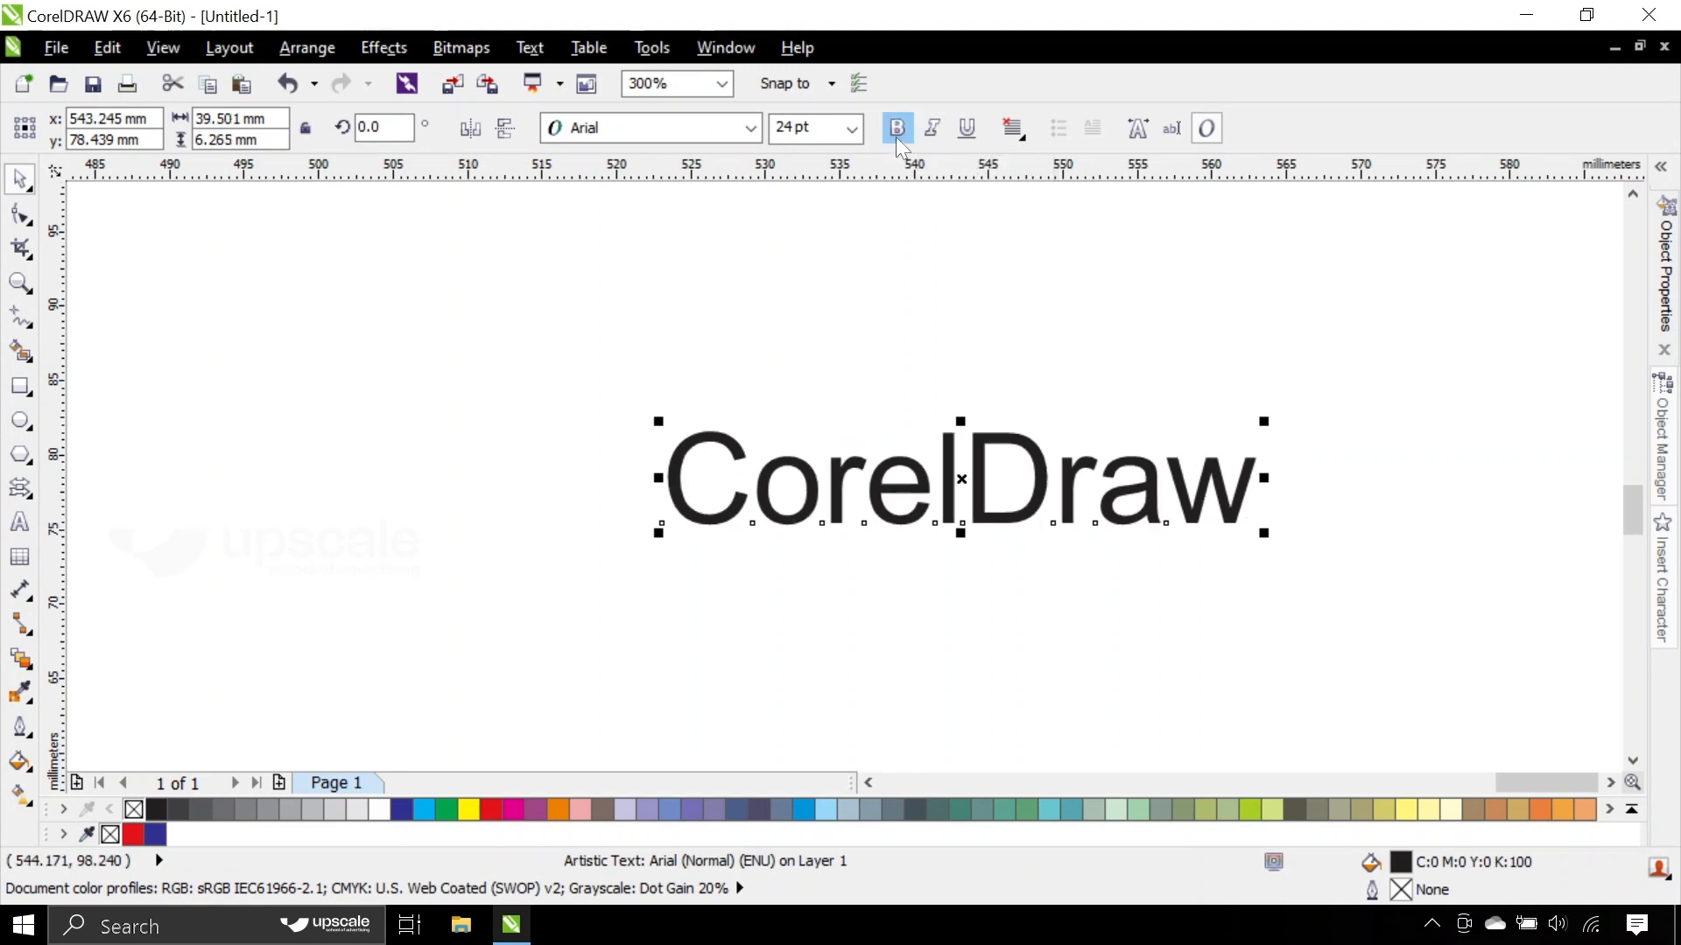
- Change the CorelDraw text's font to Impact, and apply and remove an underline
{"action": "left_click", "coordinate": [654, 138]}
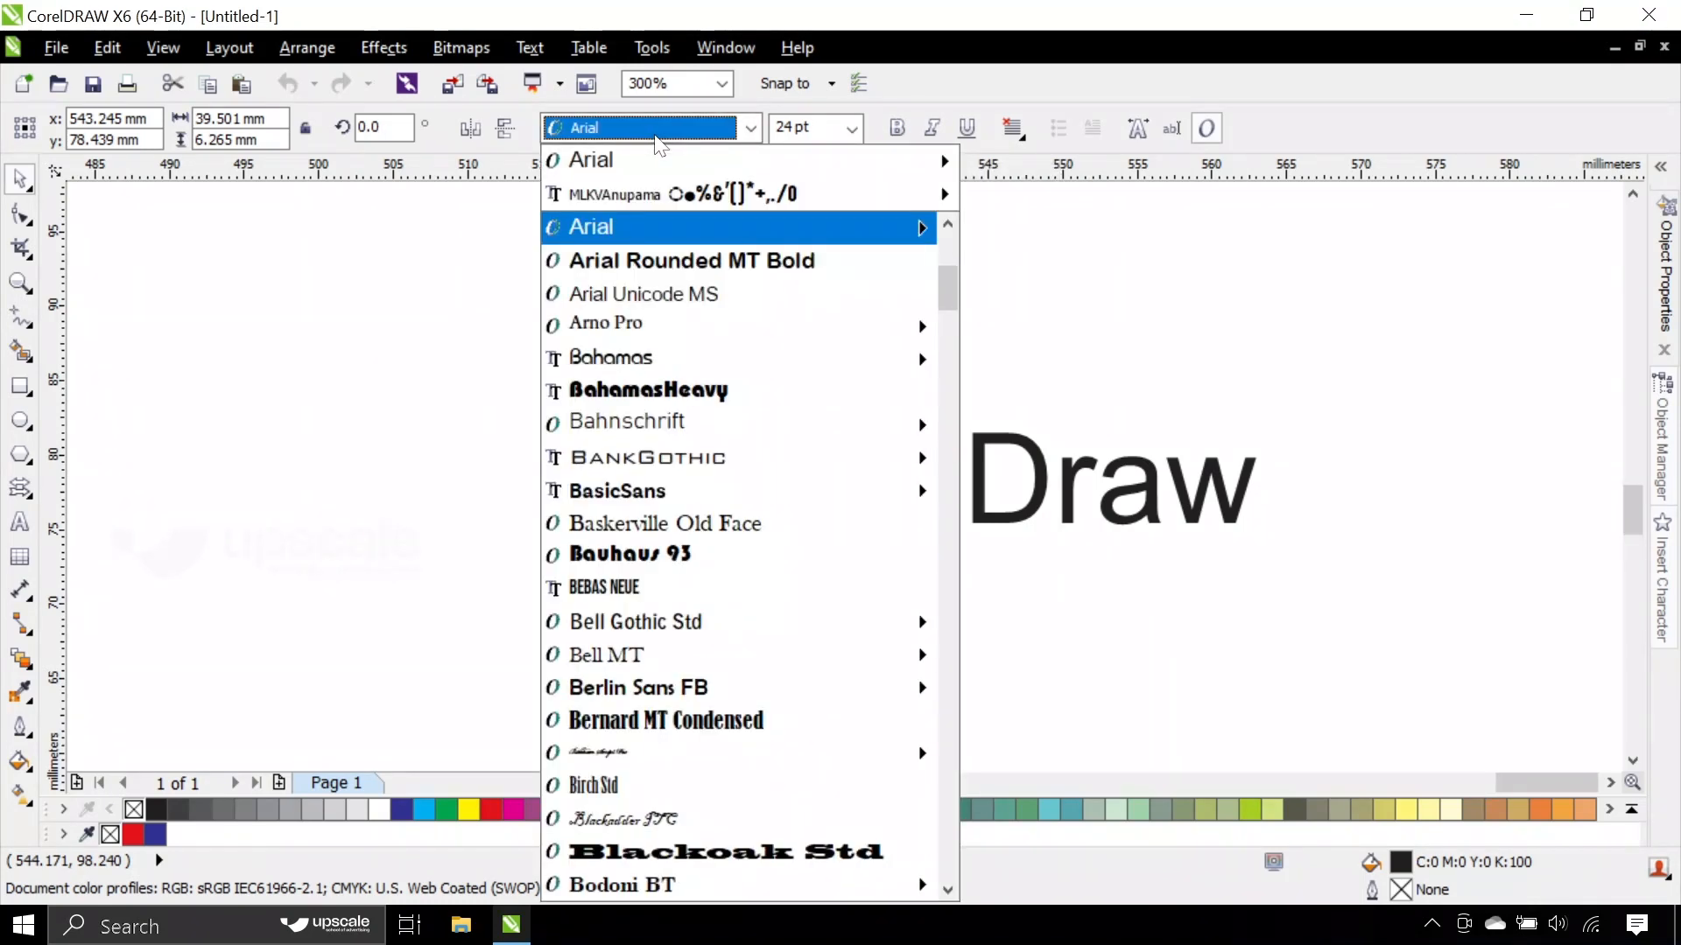
{"action": "type", "text": "Impact"}
{"action": "key", "text": "Return"}
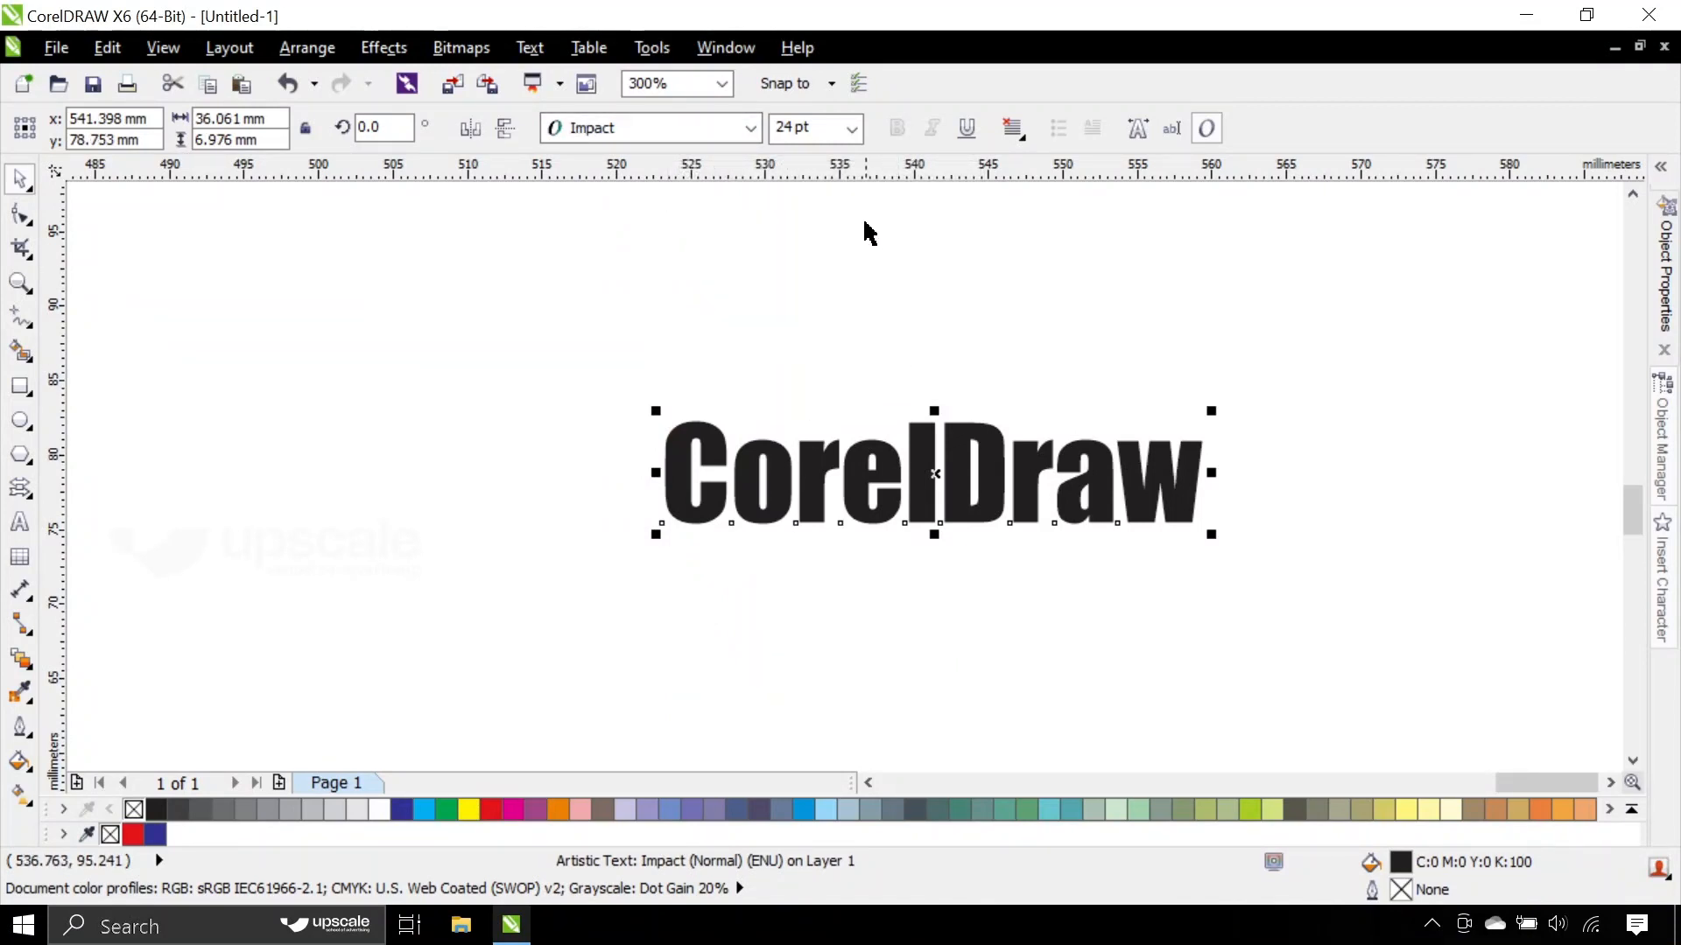
{"action": "left_click", "coordinate": [966, 132]}
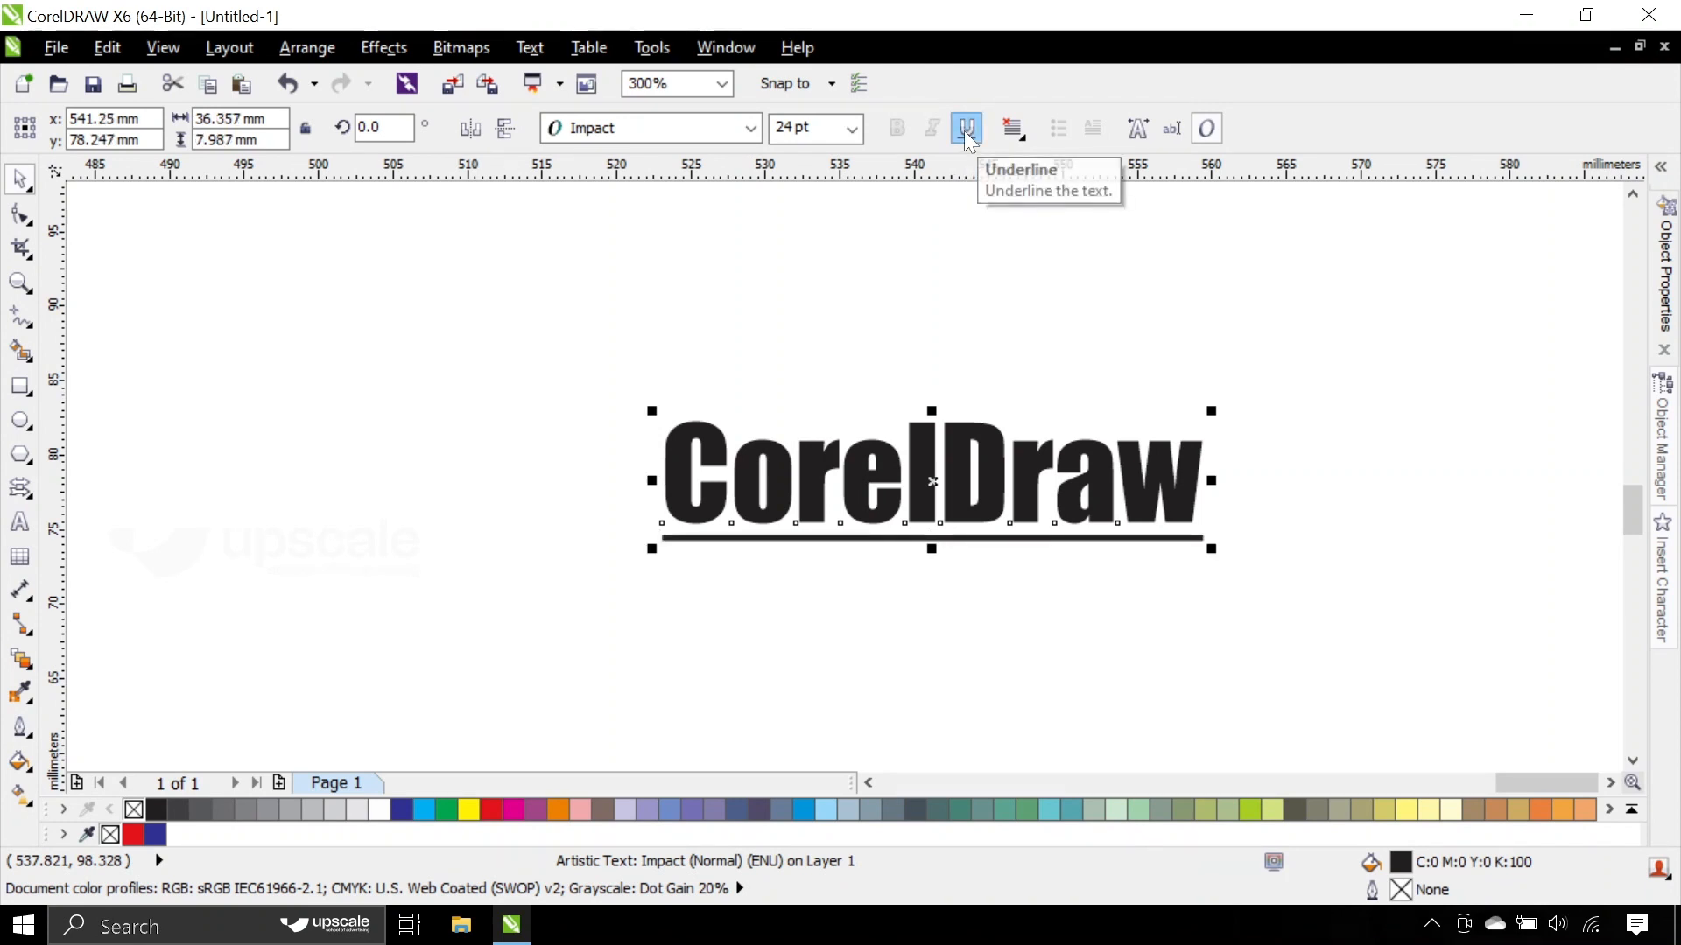
{"action": "left_click", "coordinate": [967, 133]}
- Return the text to the Arial font, try bold italic, and keep only the italic style
{"action": "left_click", "coordinate": [674, 137]}
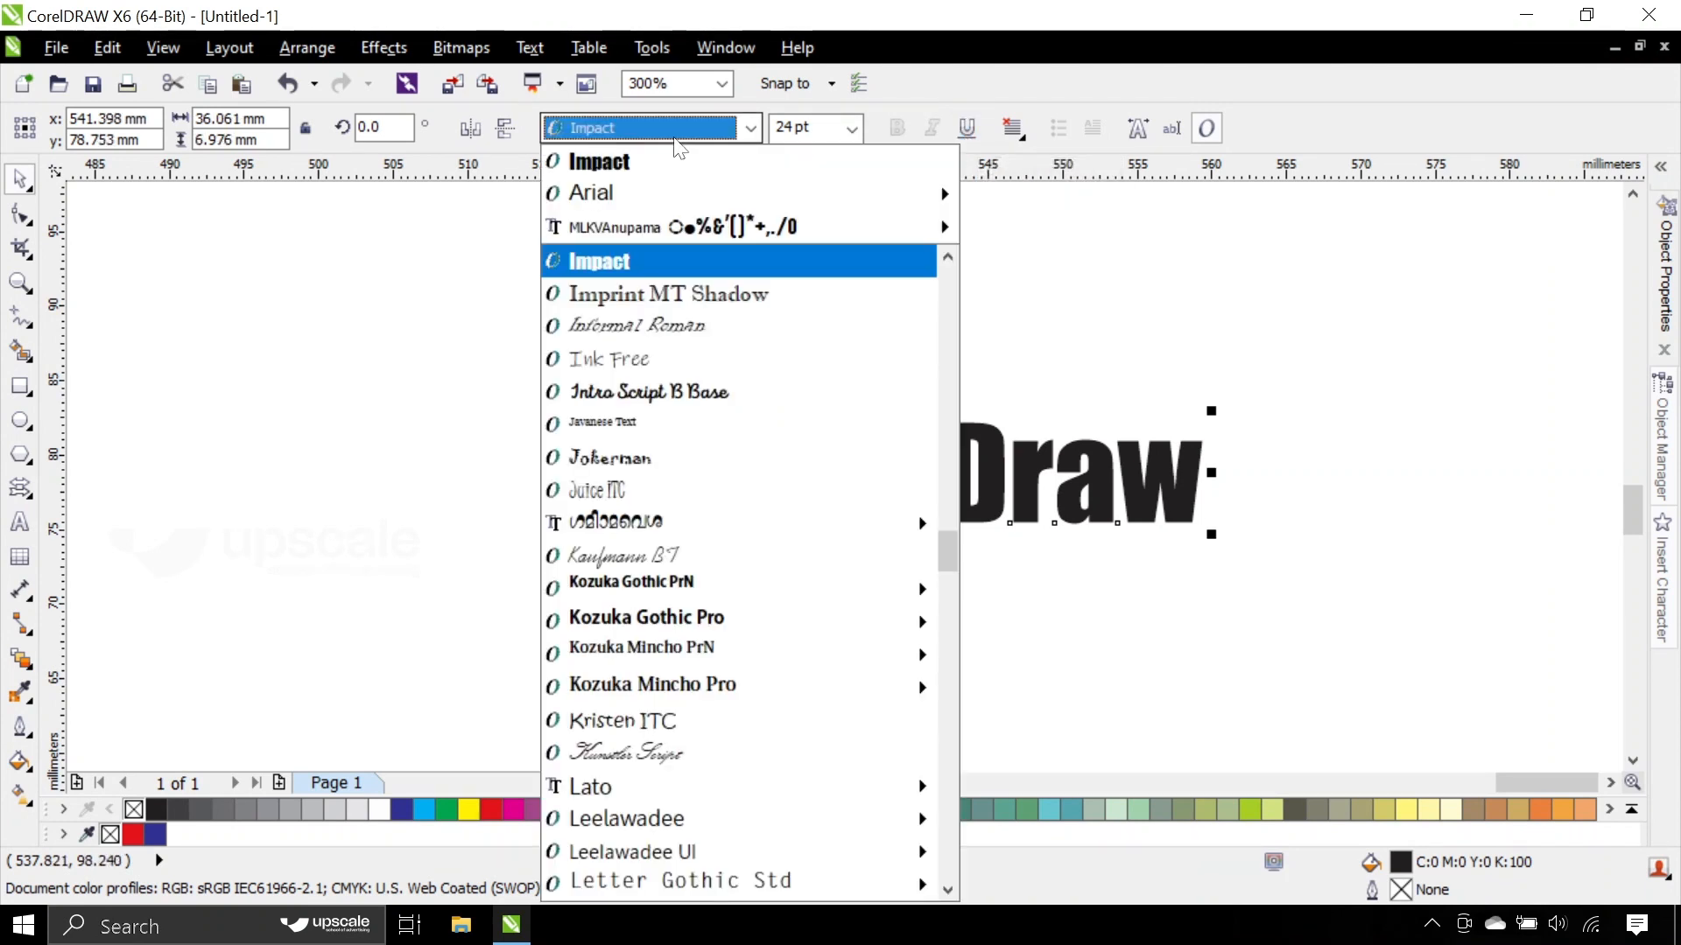
{"action": "left_click", "coordinate": [669, 189]}
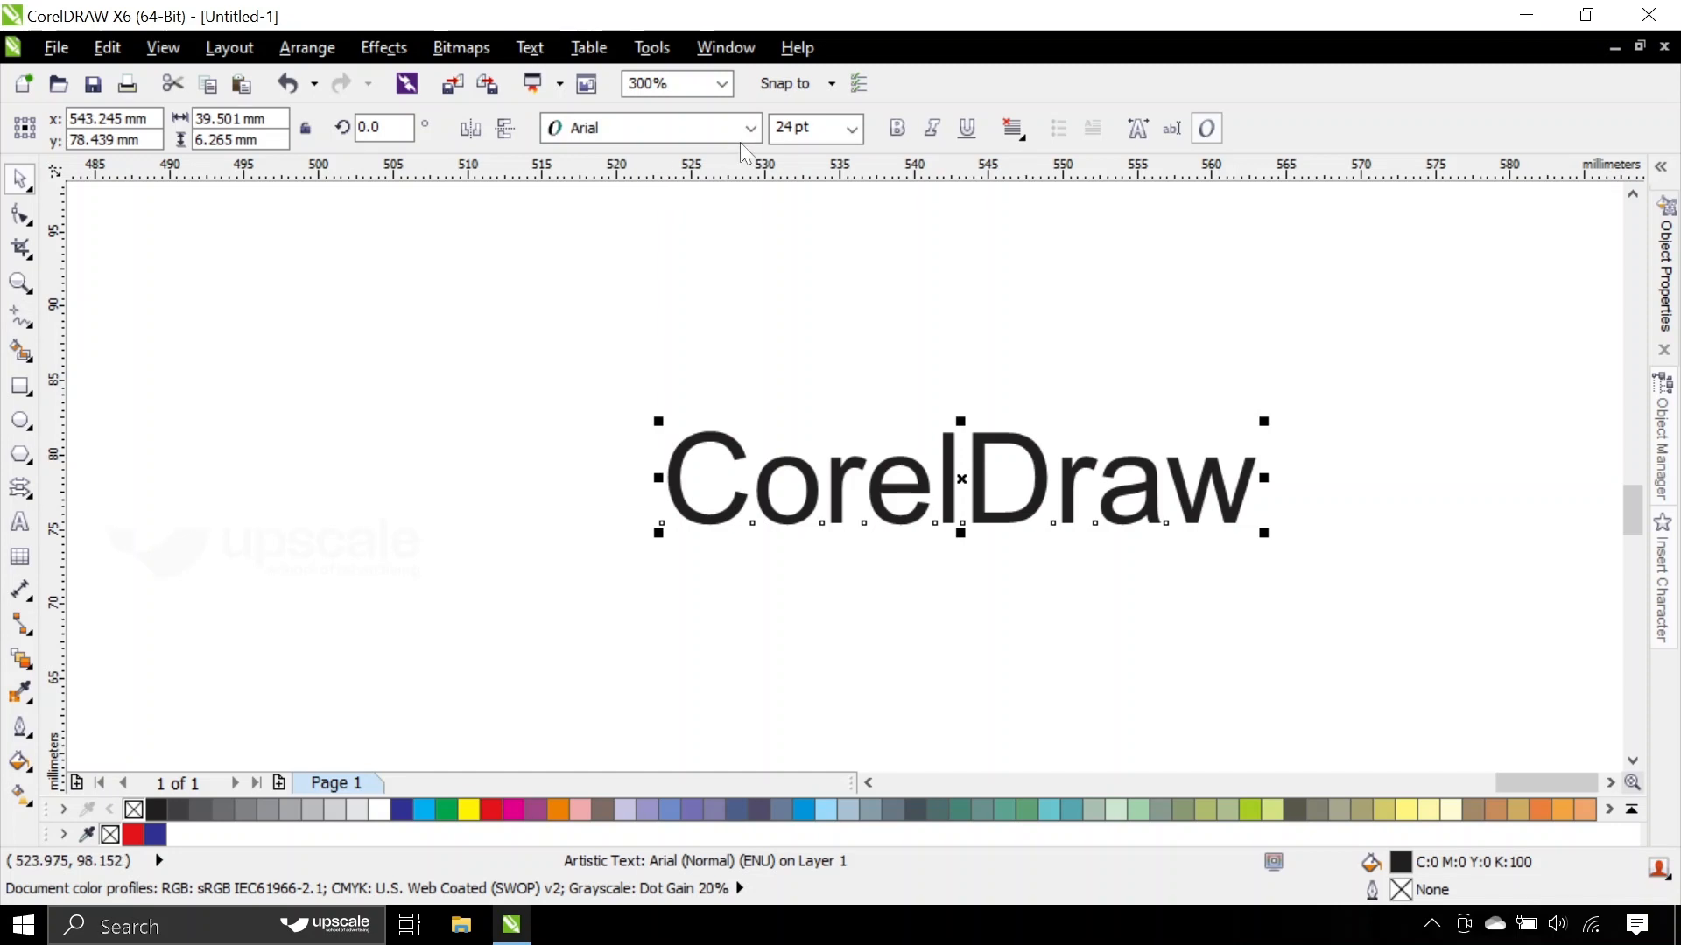
{"action": "left_click", "coordinate": [896, 128]}
{"action": "left_click", "coordinate": [930, 127]}
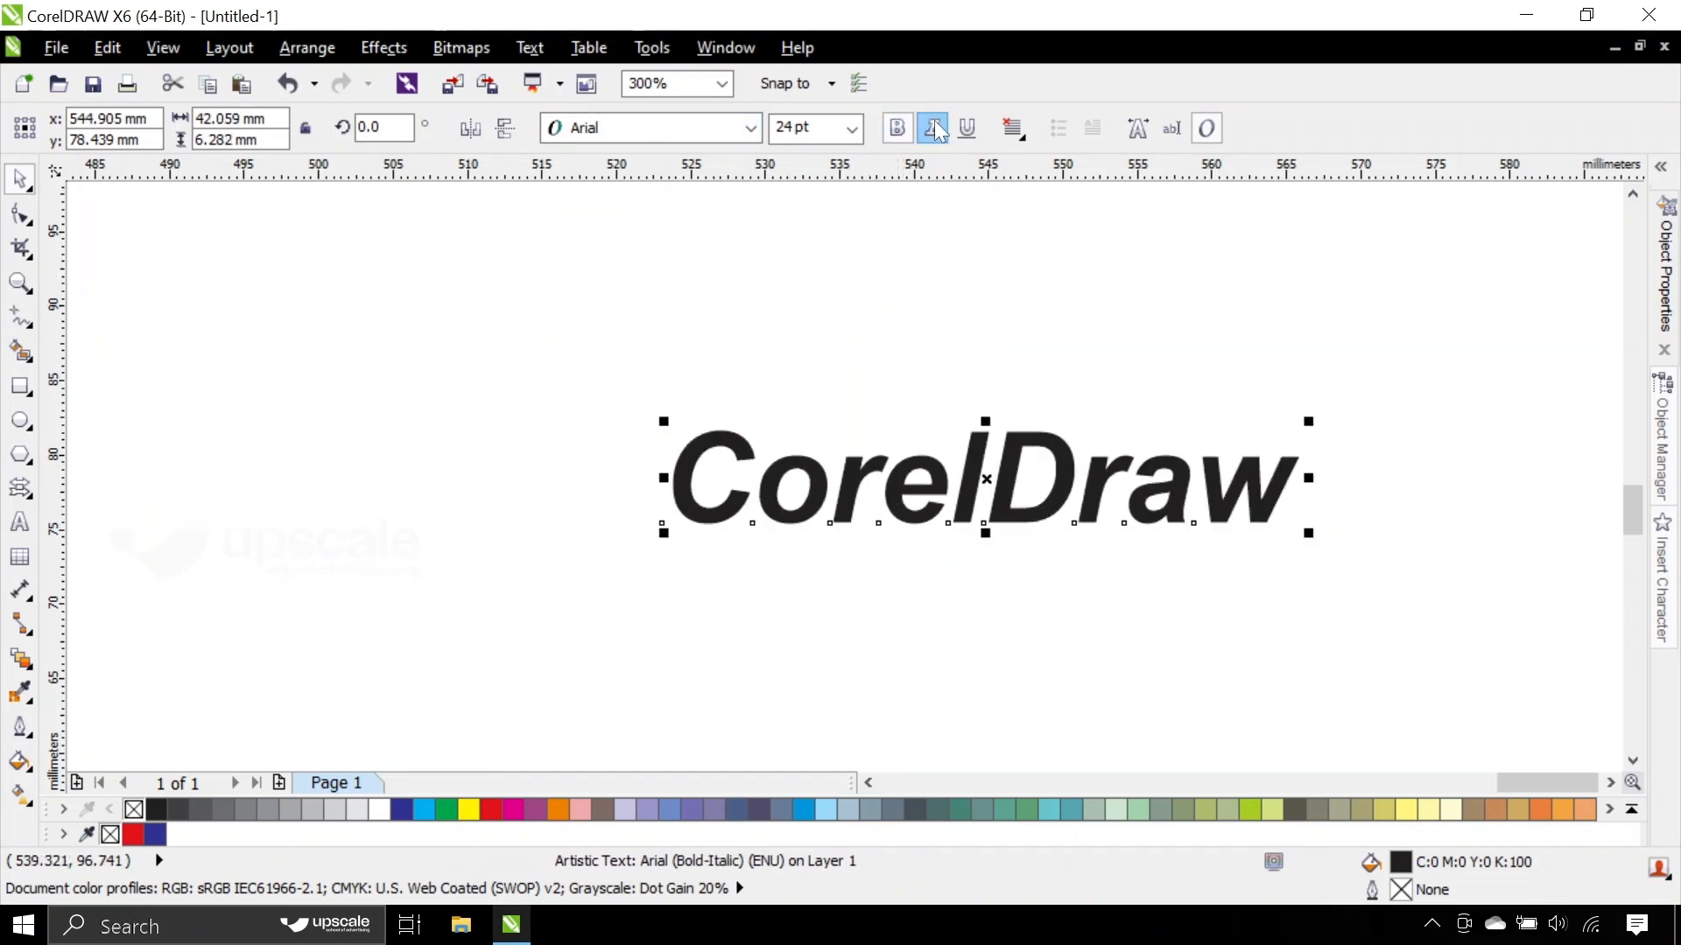
{"action": "left_click", "coordinate": [896, 128]}
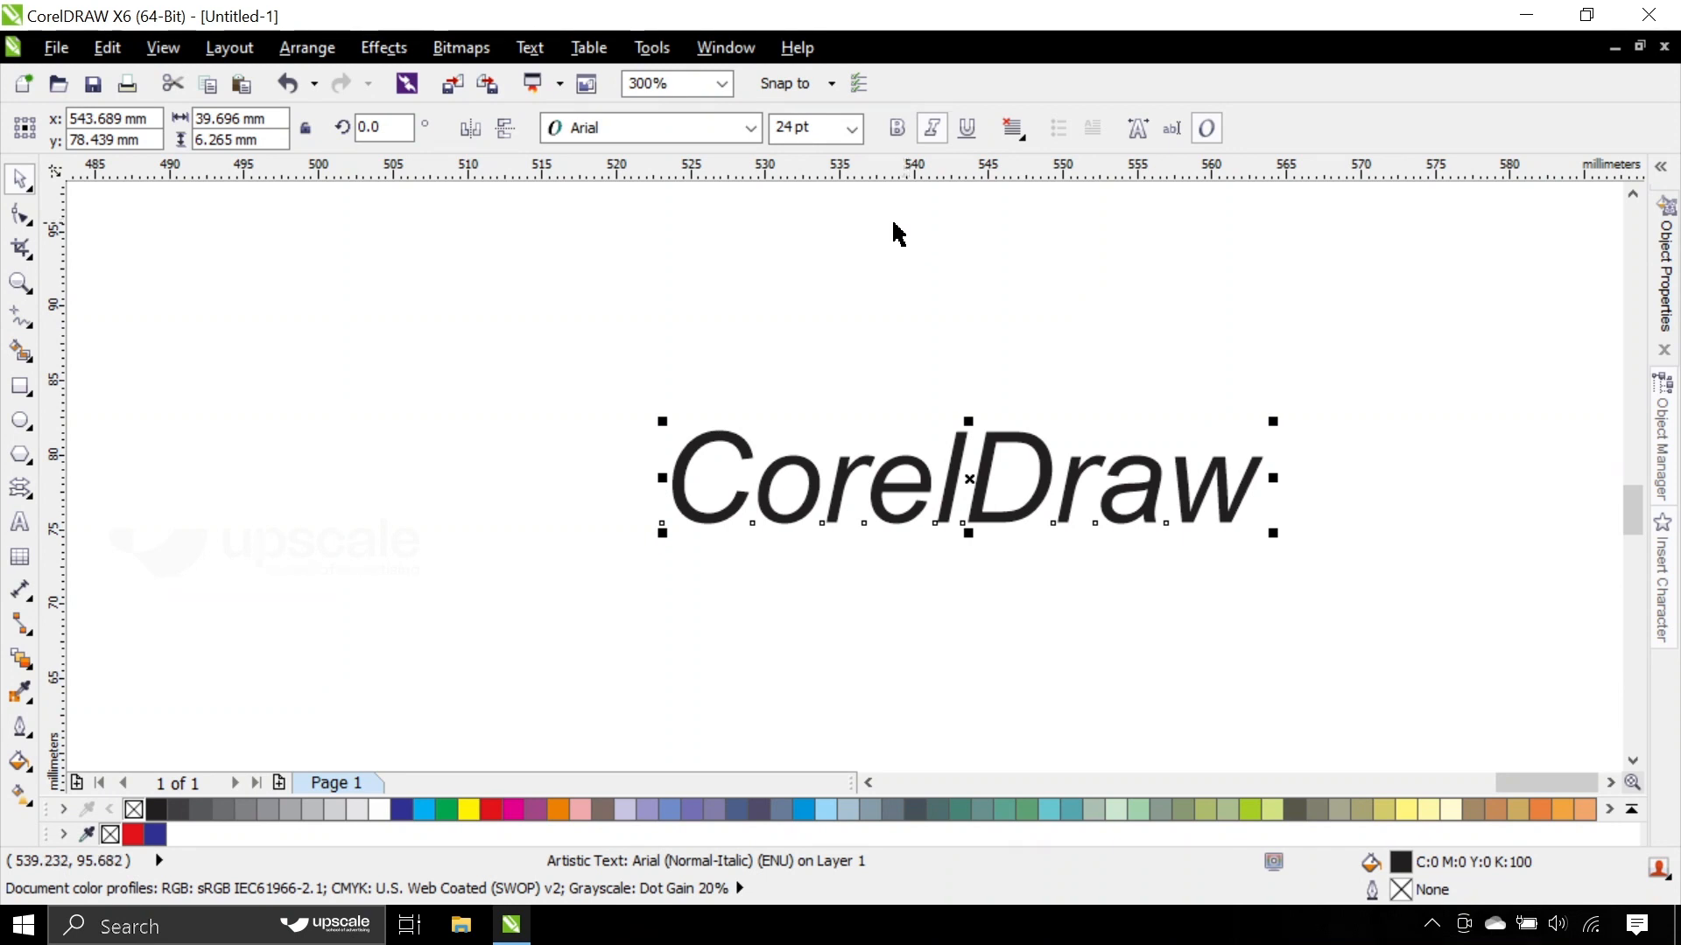
- Change the CorelDraw text's font style to Arial Narrow (Normal)
{"action": "left_click", "coordinate": [676, 127]}
{"action": "mouse_move", "coordinate": [681, 159]}
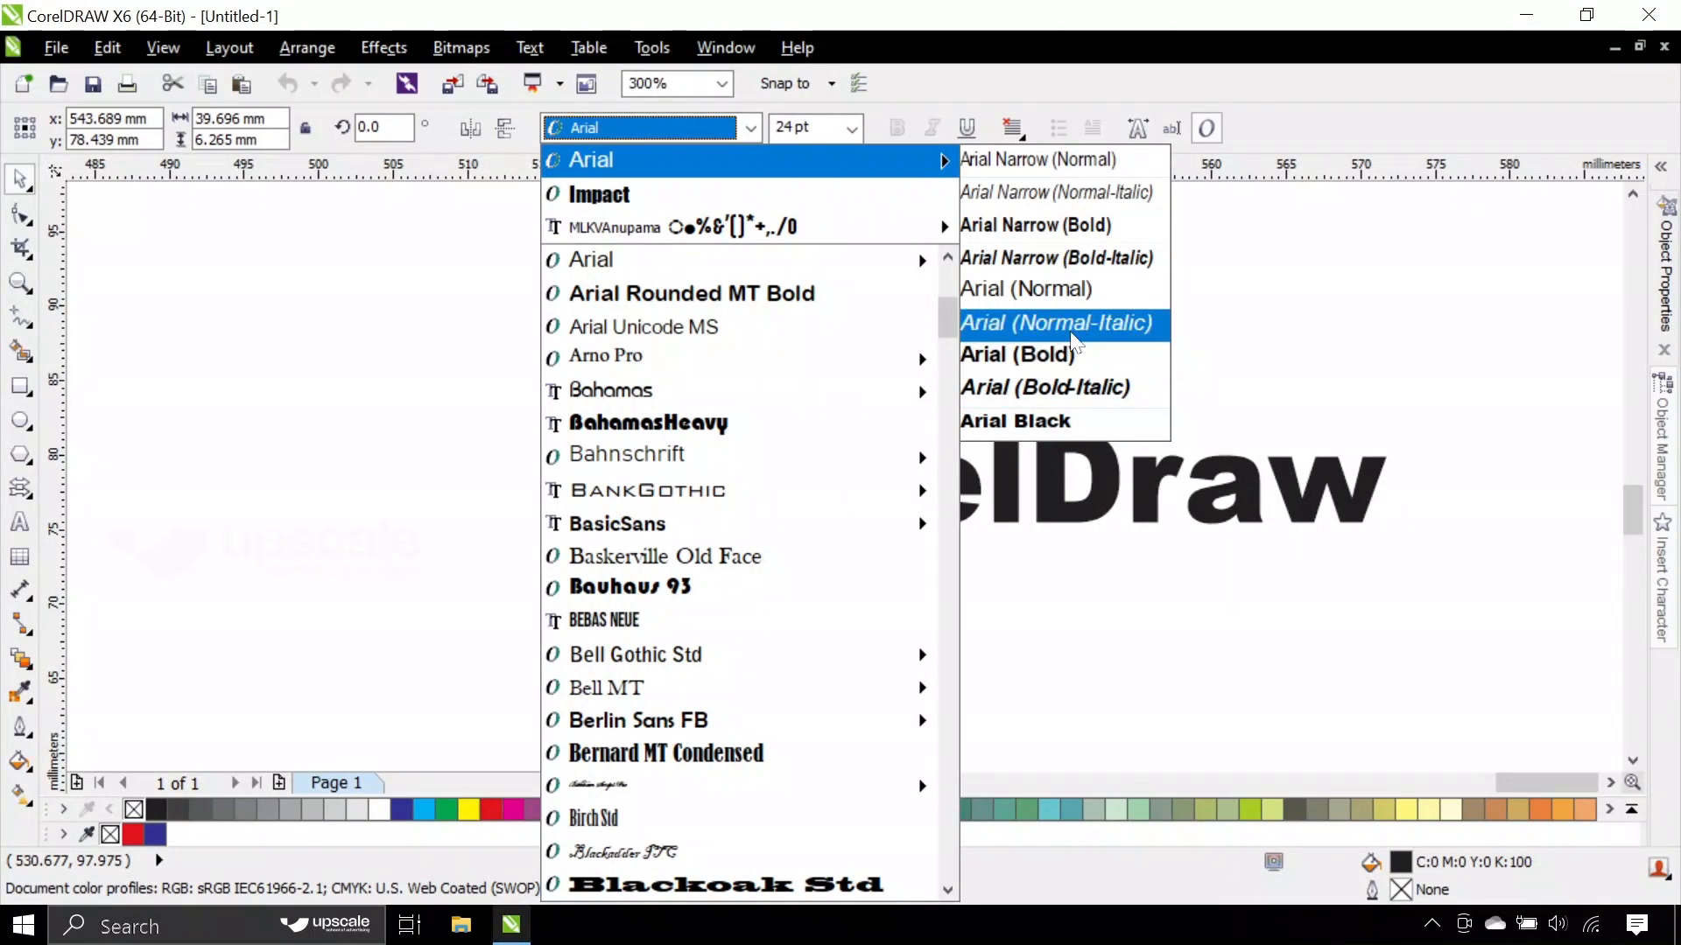
{"action": "left_click", "coordinate": [1075, 166]}
{"action": "left_click", "coordinate": [723, 129]}
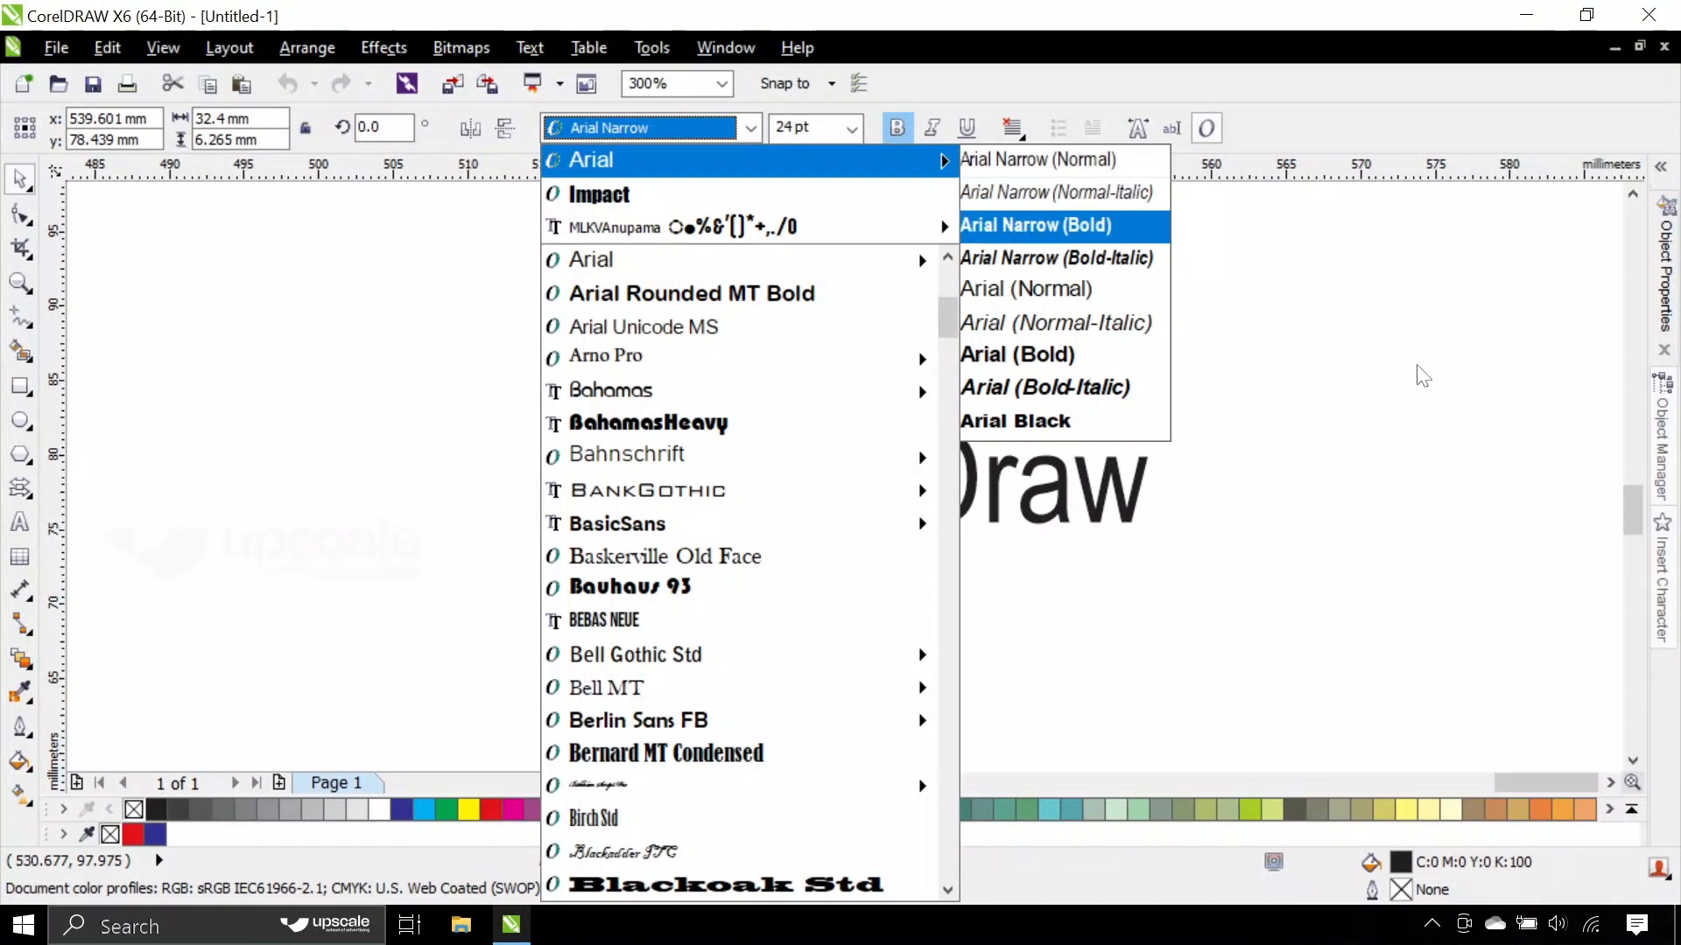
{"action": "left_click", "coordinate": [1202, 337]}
{"action": "left_click", "coordinate": [812, 477]}
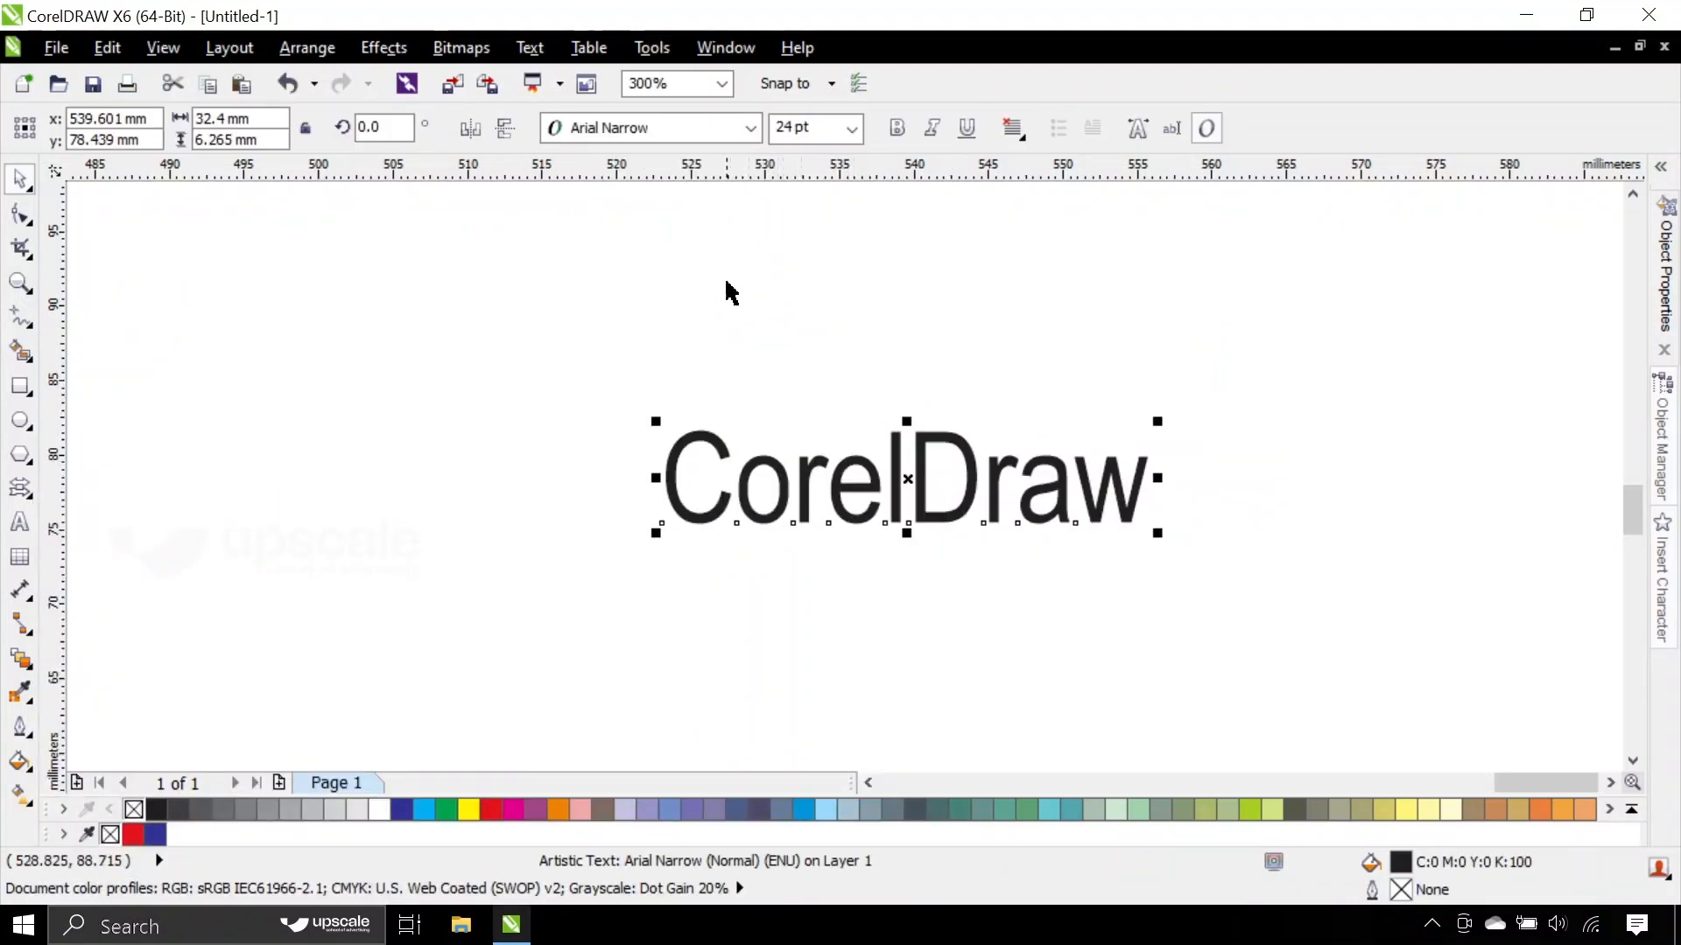
- Change the CorelDraw text's font to Bodoni BT and move the text right to about x 564 mm, y 79 mm
{"action": "left_click", "coordinate": [713, 127]}
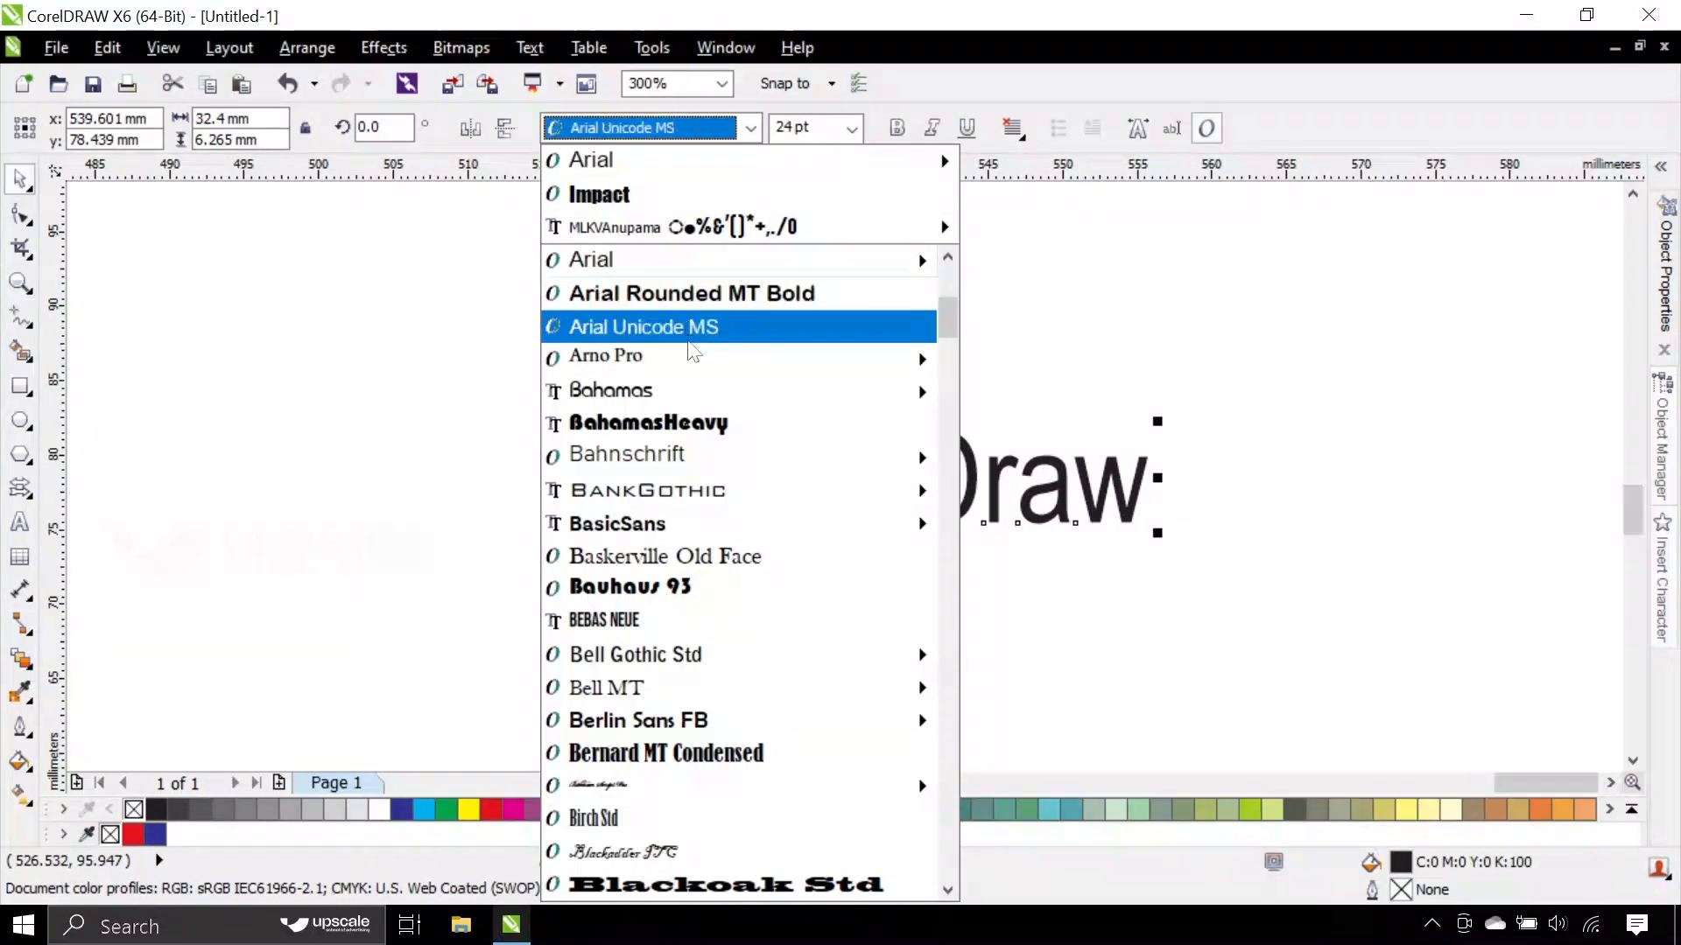
{"action": "scroll", "coordinate": [702, 382], "scroll_direction": "down", "scroll_amount": 3}
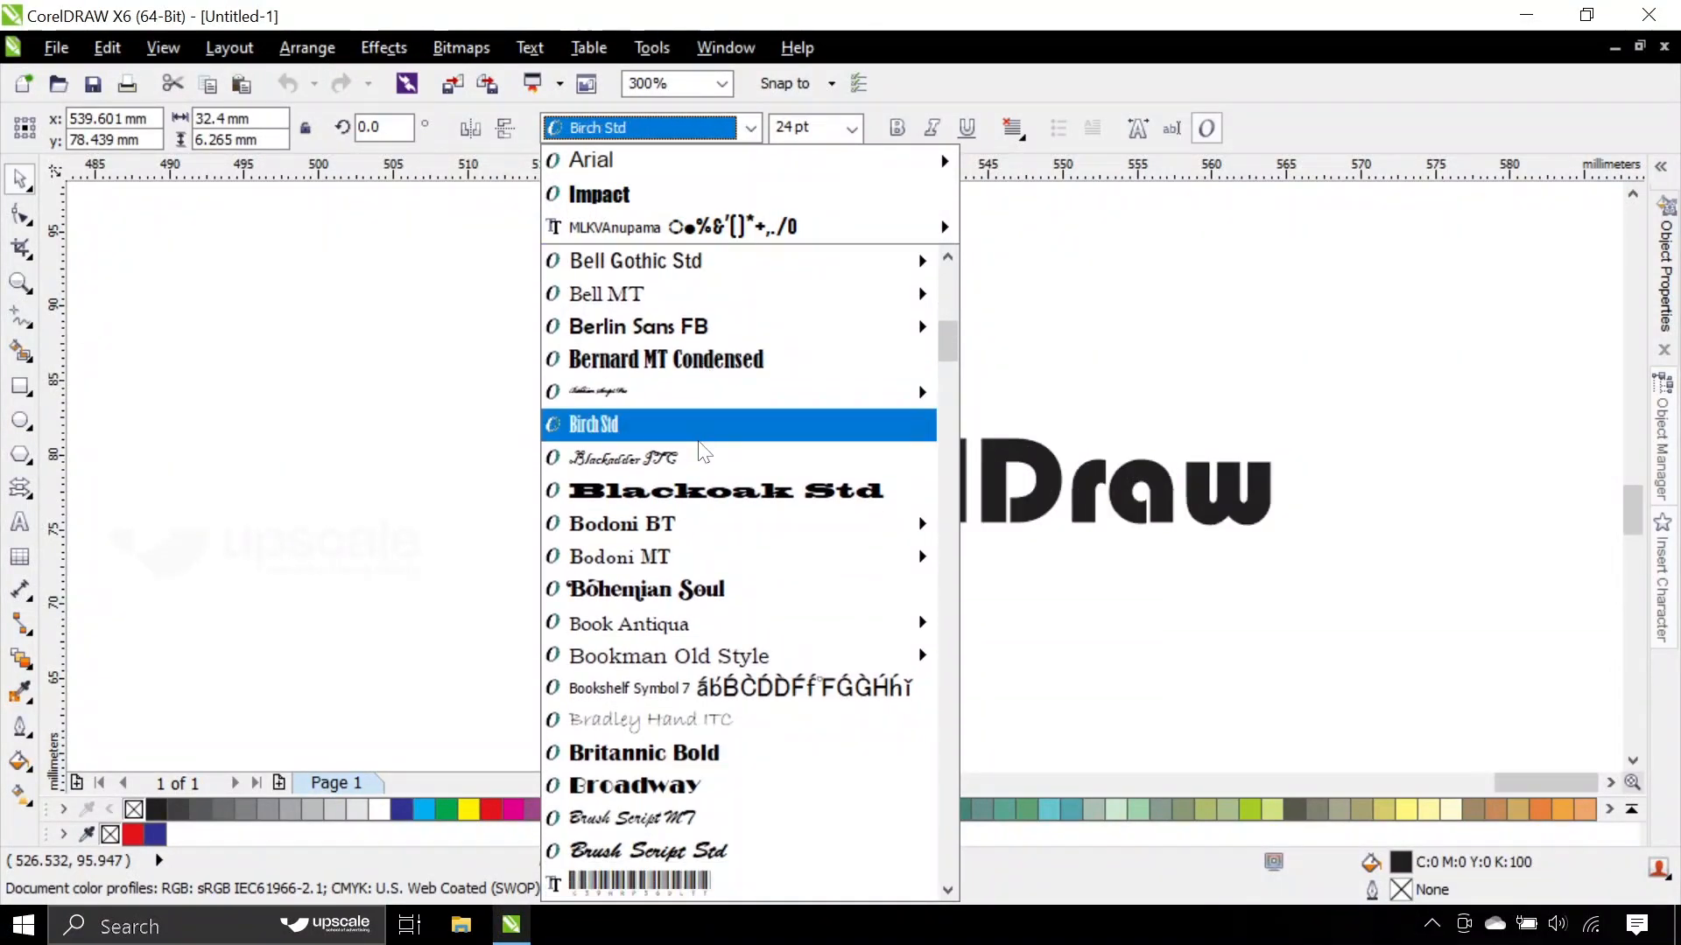
{"action": "left_click", "coordinate": [702, 515]}
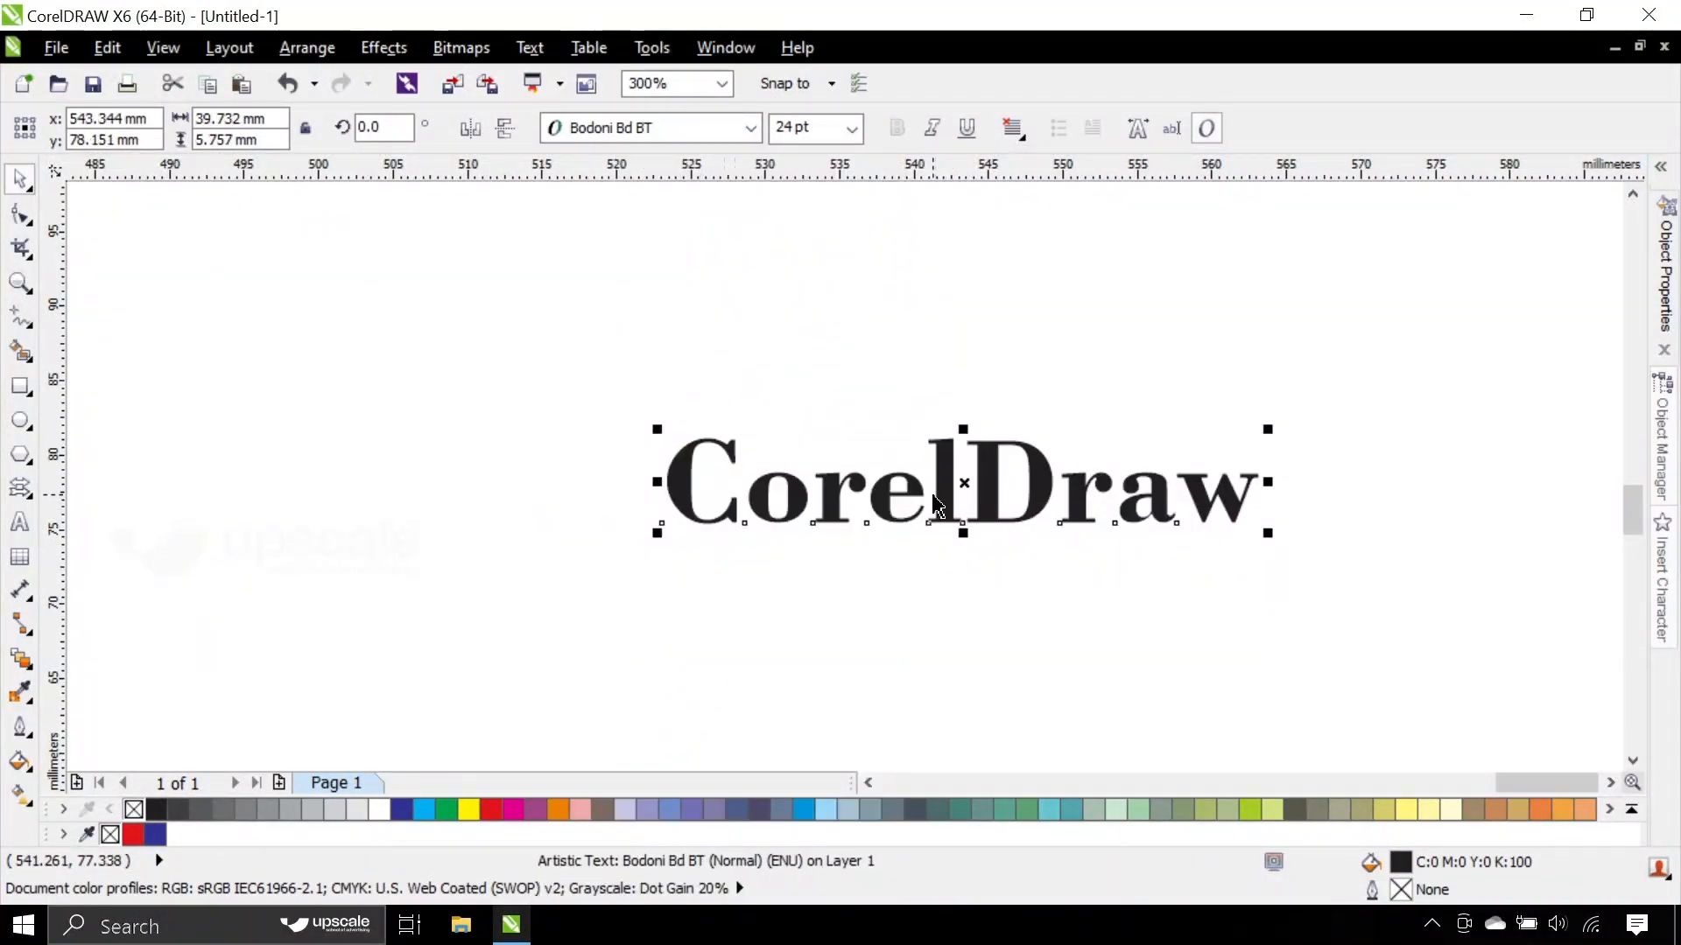
{"action": "left_click_drag", "start_coordinate": [935, 481], "coordinate": [1267, 477]}
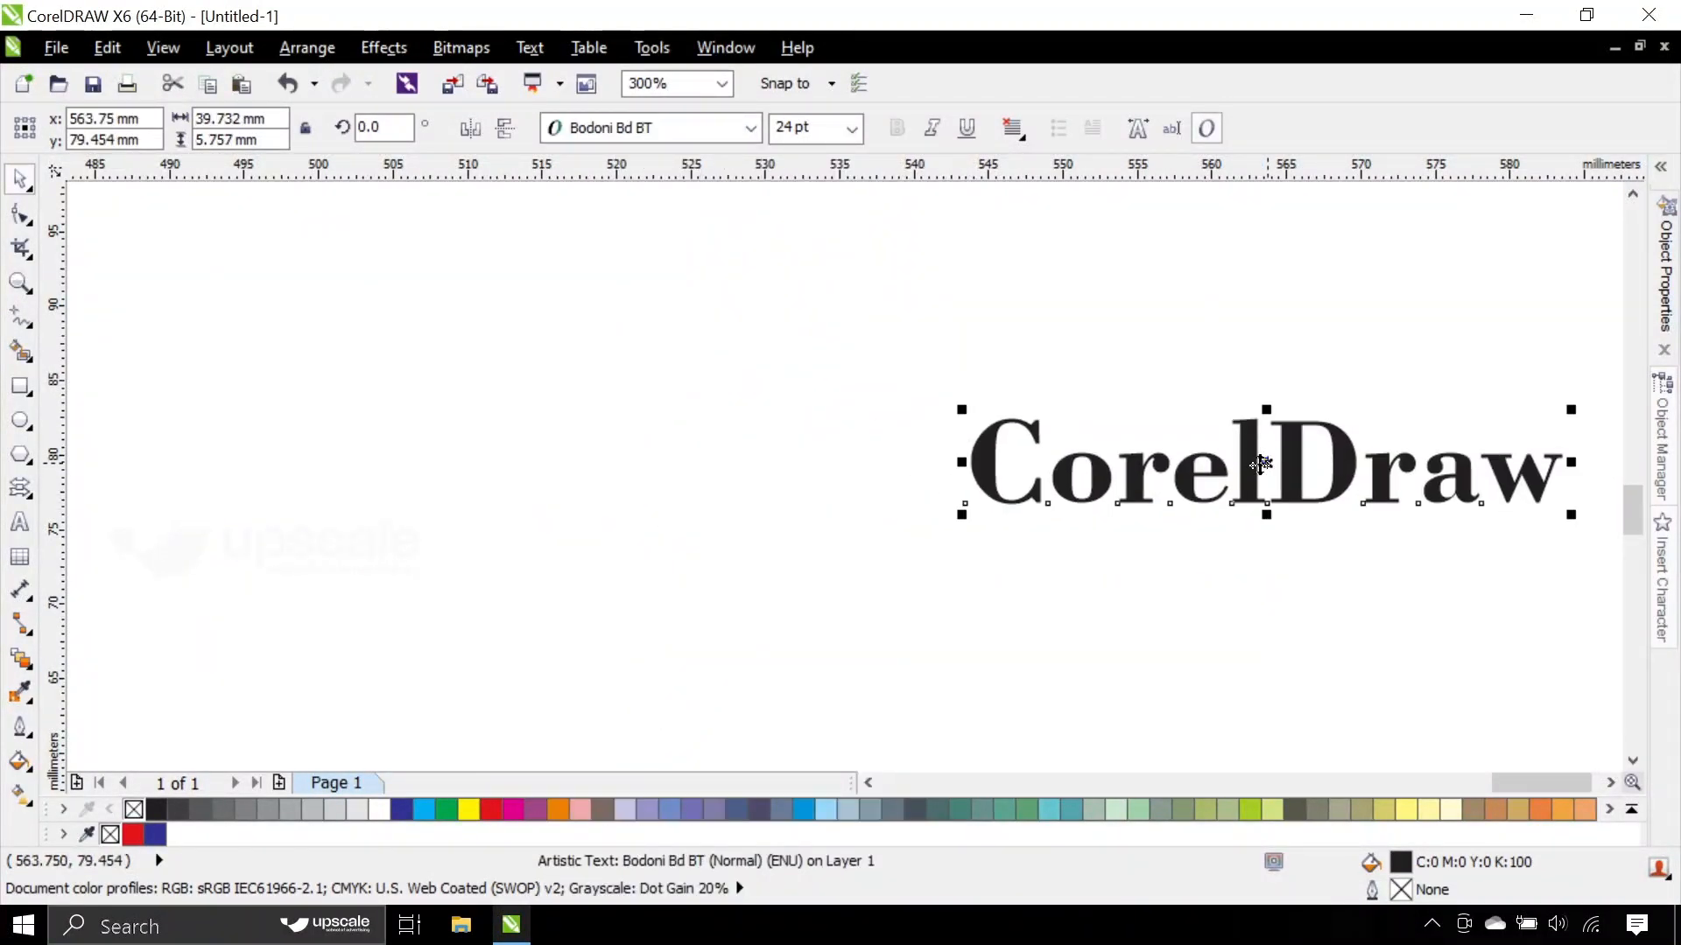
- Change the CorelDraw text's font to Calibri and move the text left to about x 538 mm, y 79 mm
{"action": "left_click", "coordinate": [665, 128]}
{"action": "scroll", "coordinate": [665, 516], "scroll_direction": "down", "scroll_amount": 1}
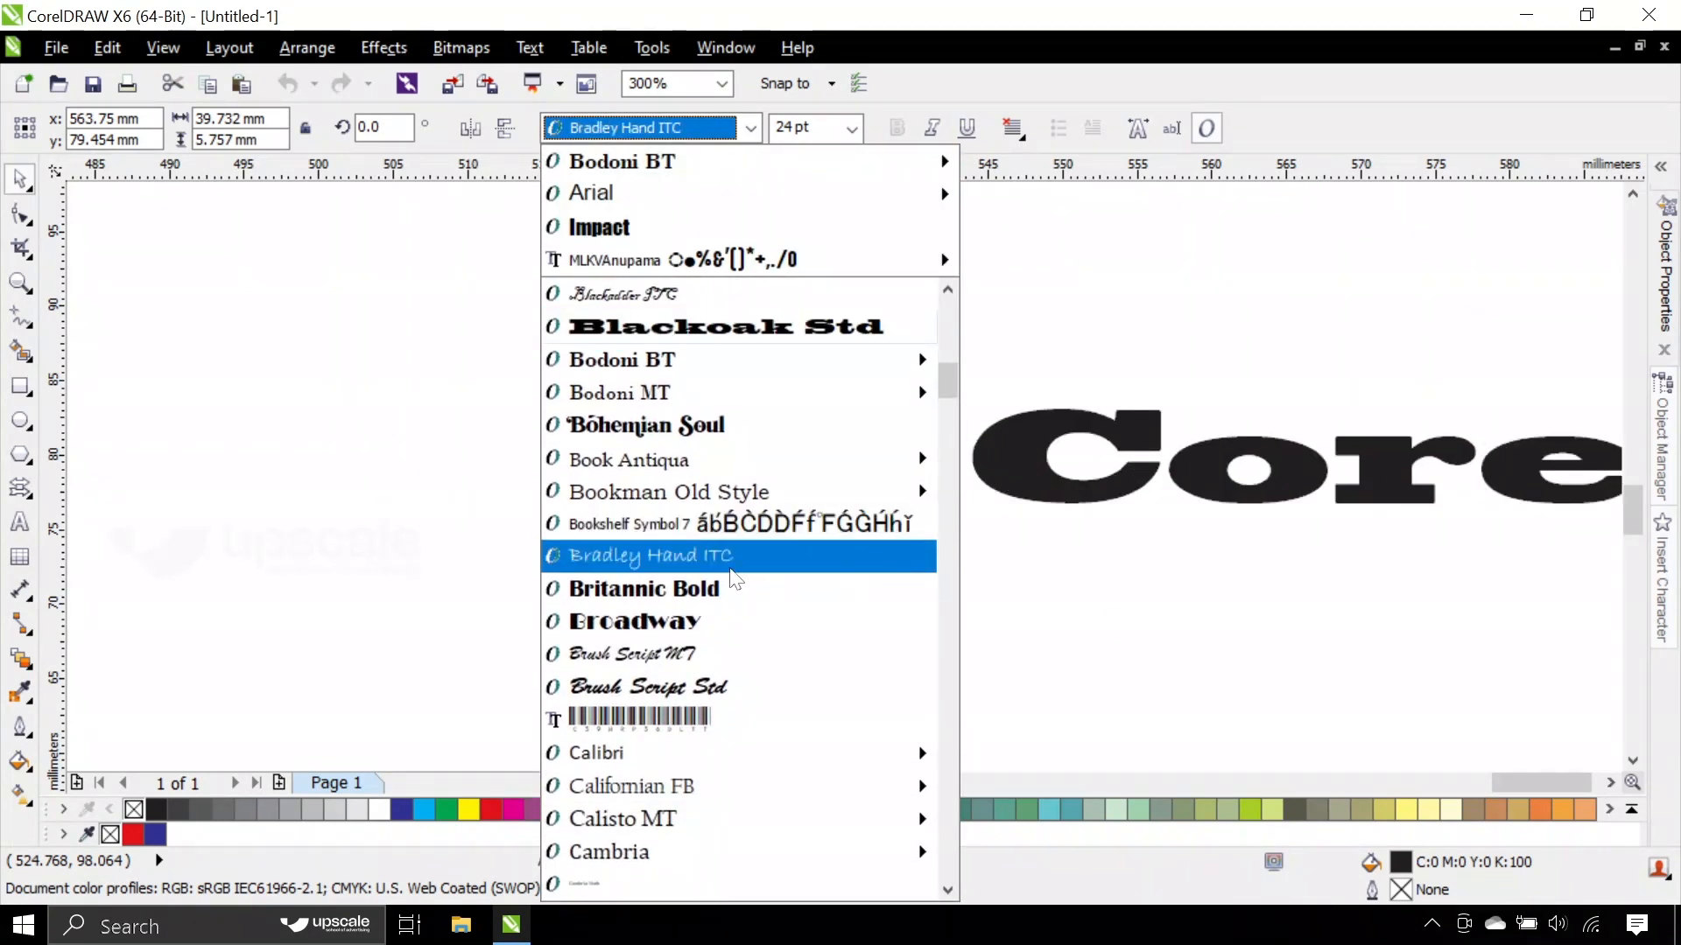
{"action": "scroll", "coordinate": [735, 569], "scroll_direction": "down", "scroll_amount": 3}
{"action": "left_click", "coordinate": [750, 472]}
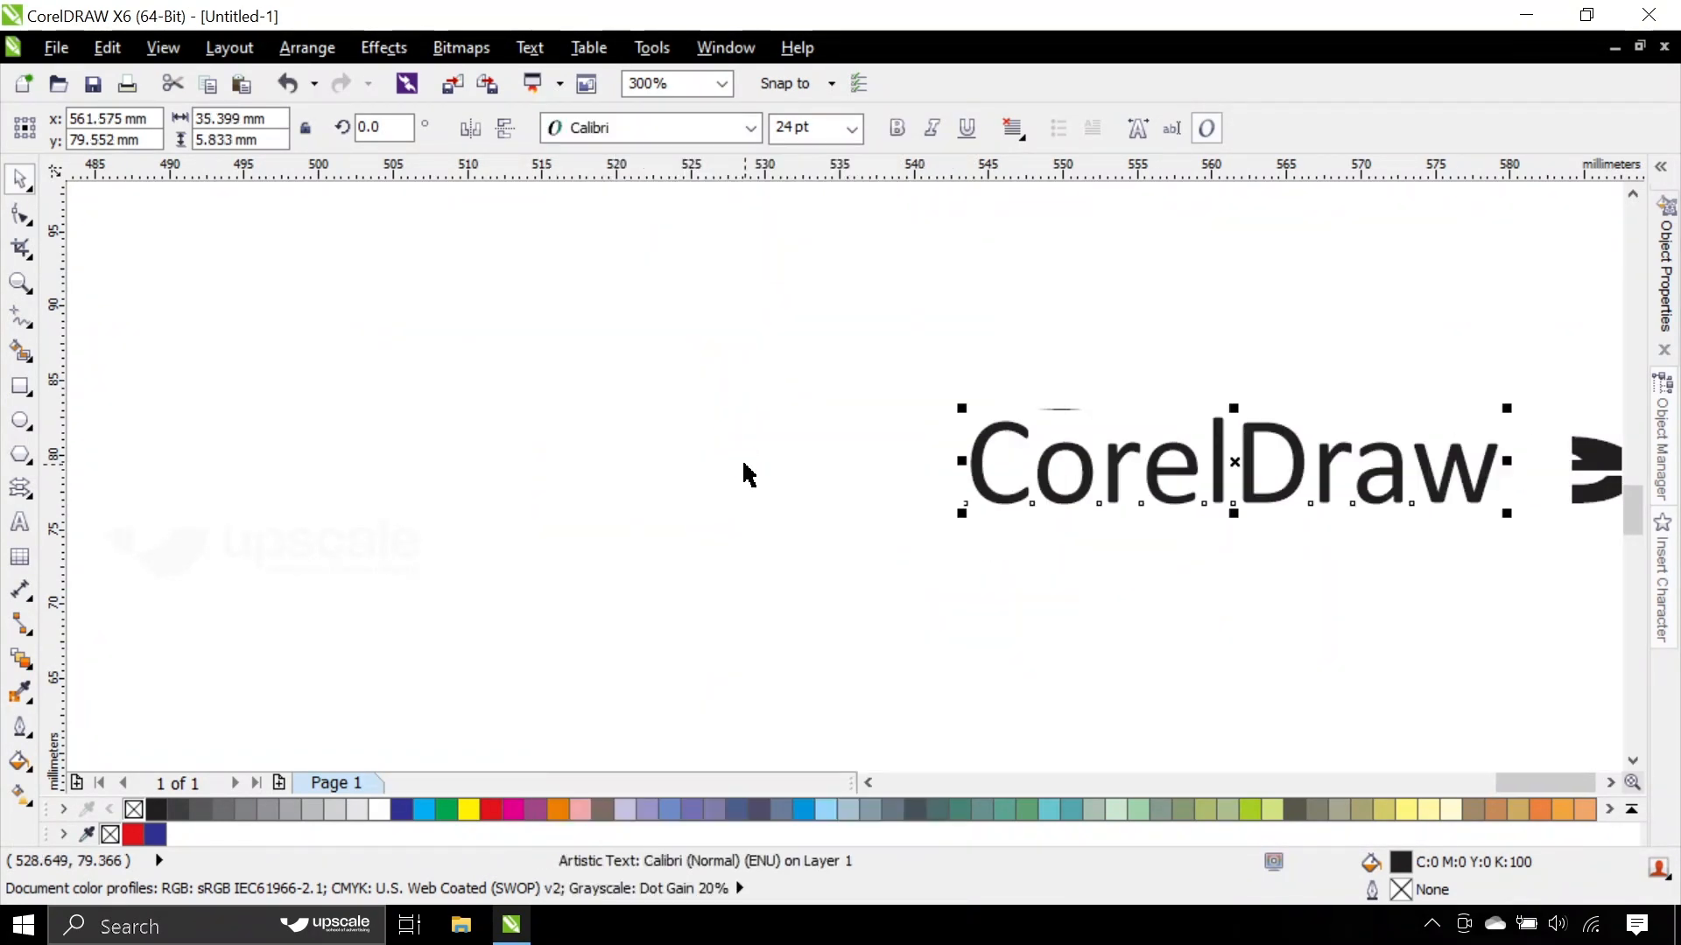
{"action": "left_click_drag", "start_coordinate": [1238, 476], "coordinate": [899, 481]}
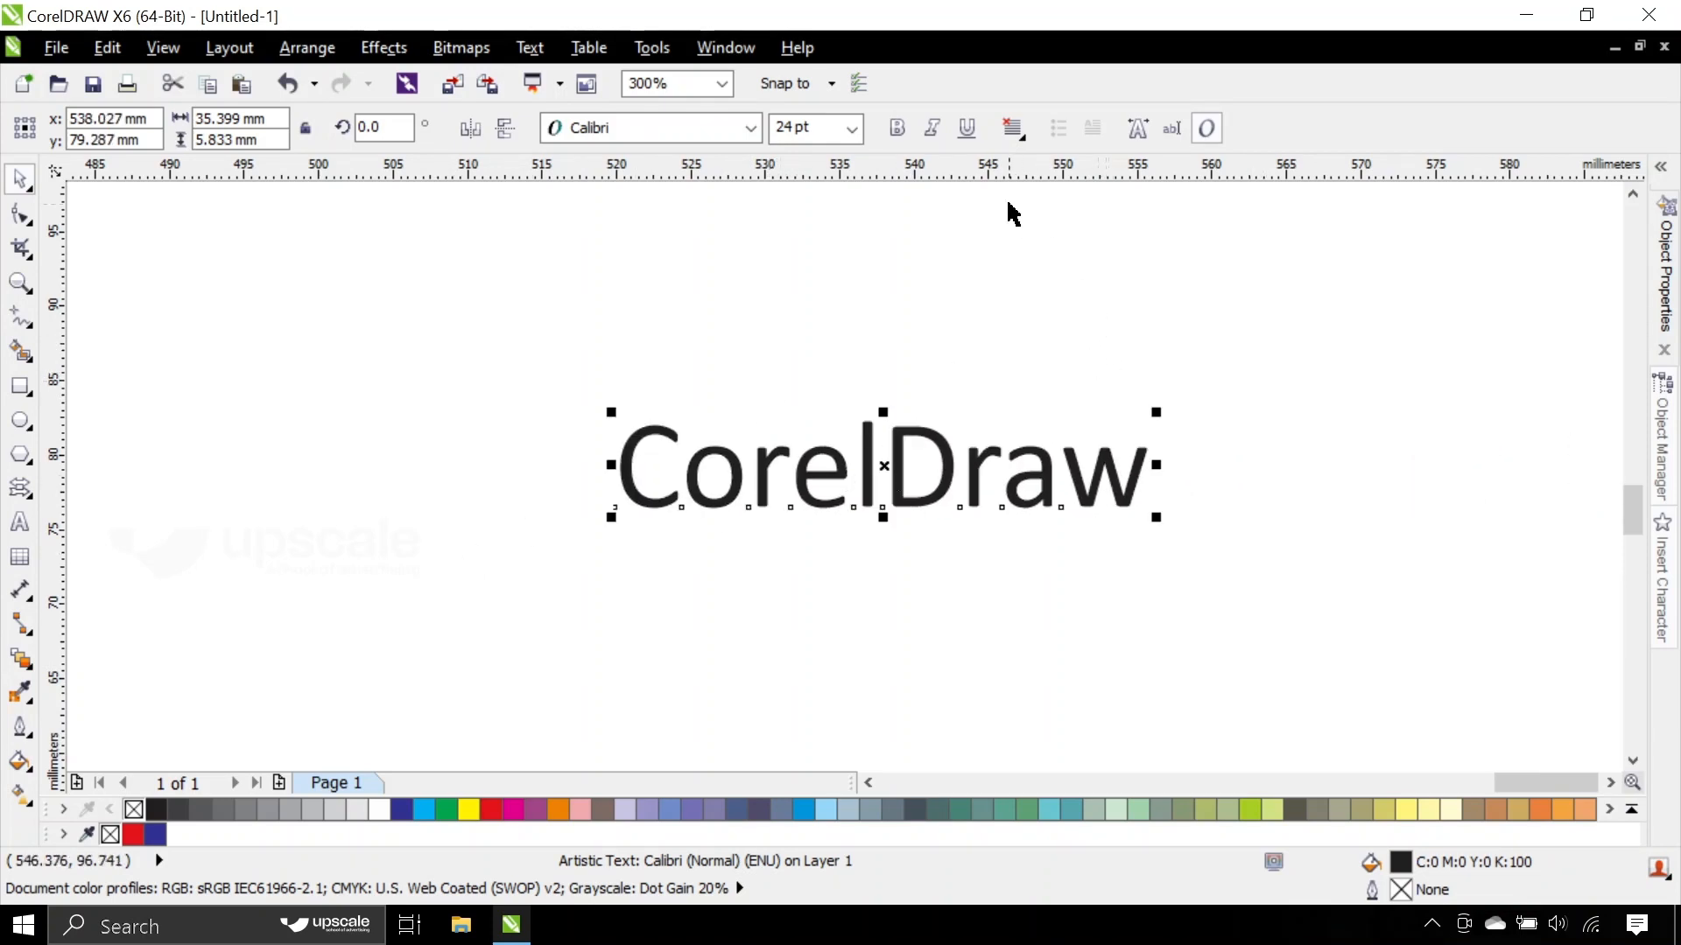
{"action": "left_click", "coordinate": [1014, 140]}
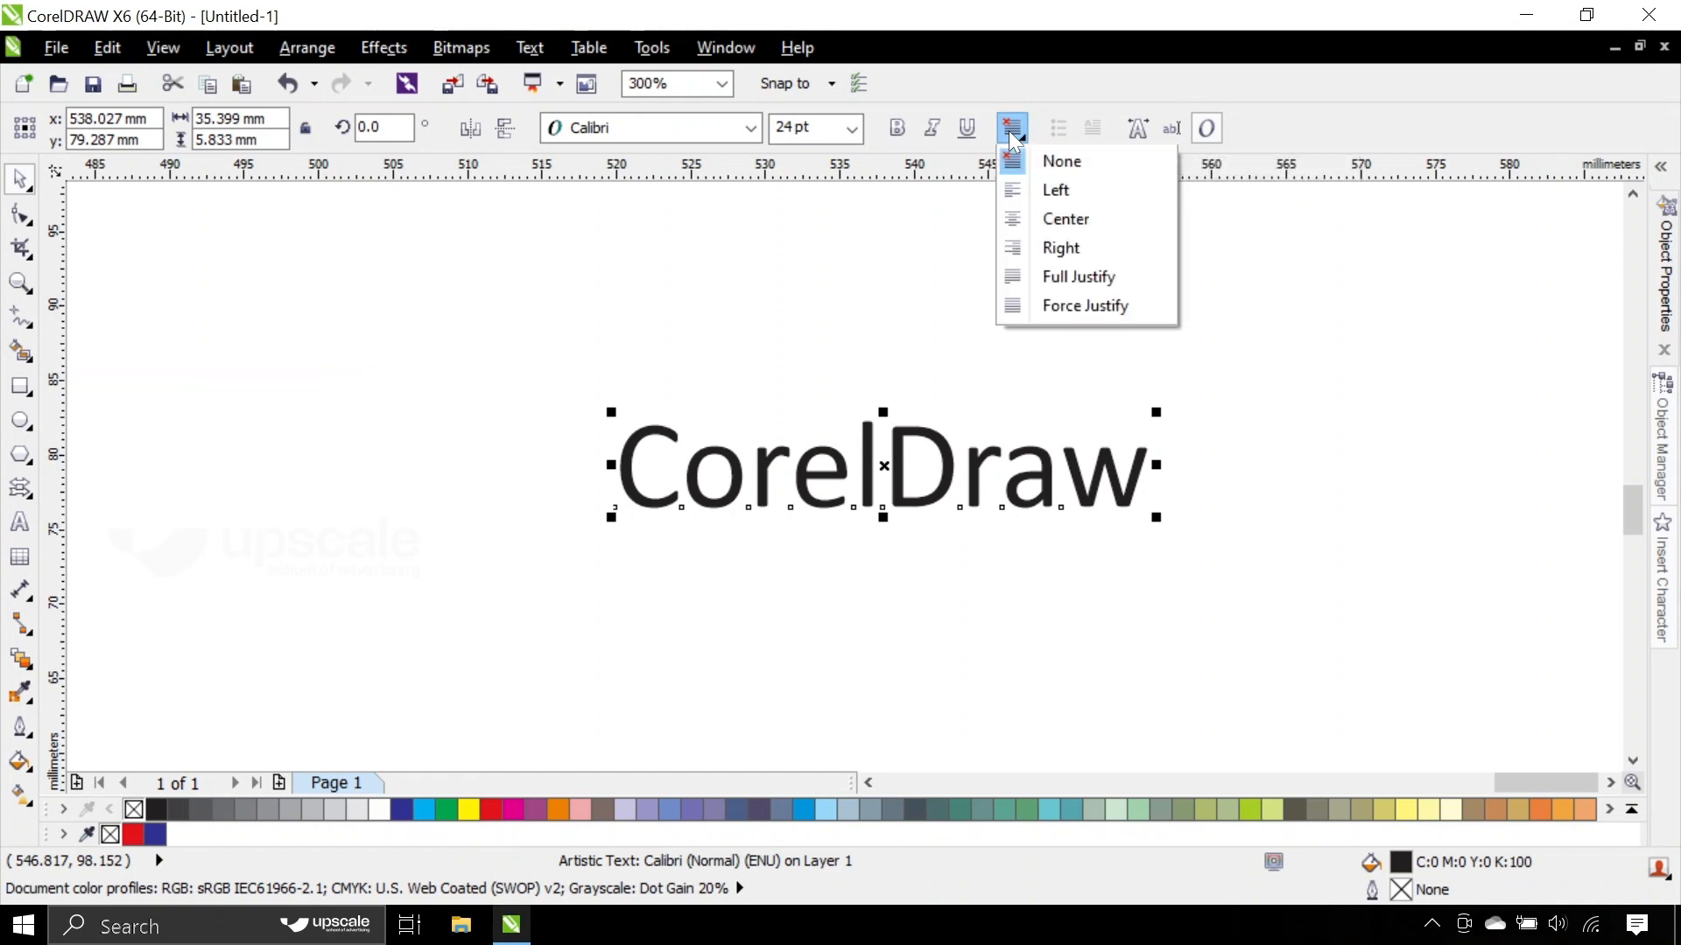
{"action": "left_click", "coordinate": [1013, 136]}
{"action": "left_click", "coordinate": [856, 389]}
{"action": "left_click", "coordinate": [859, 456]}
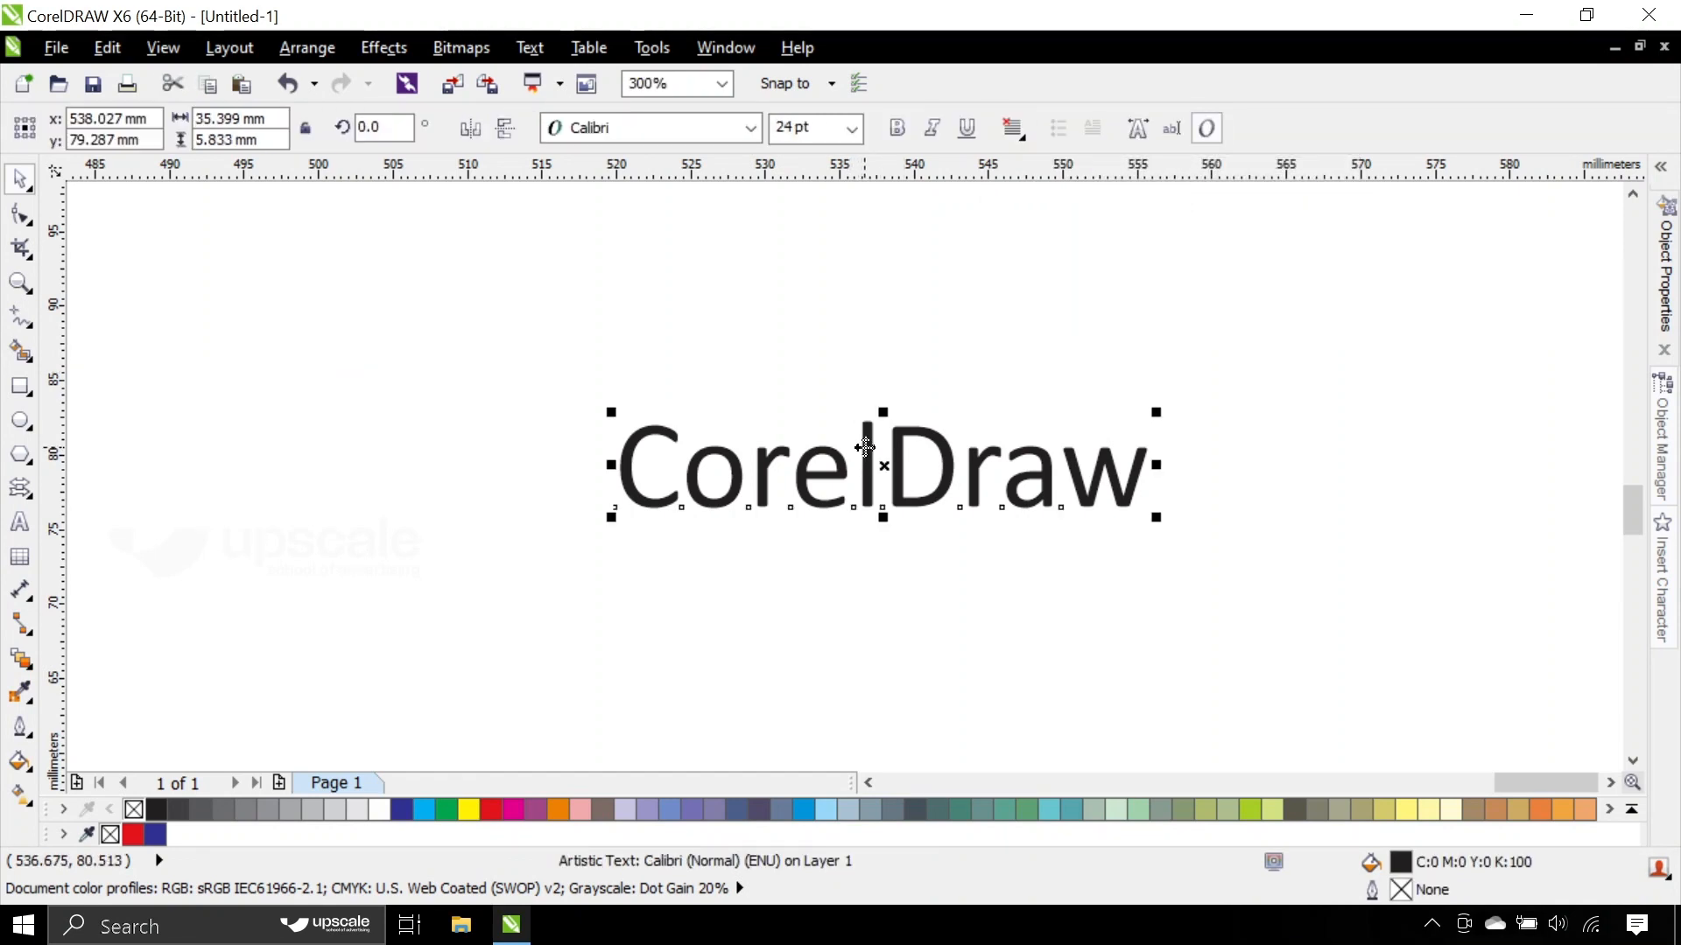
{"action": "left_click", "coordinate": [525, 49]}
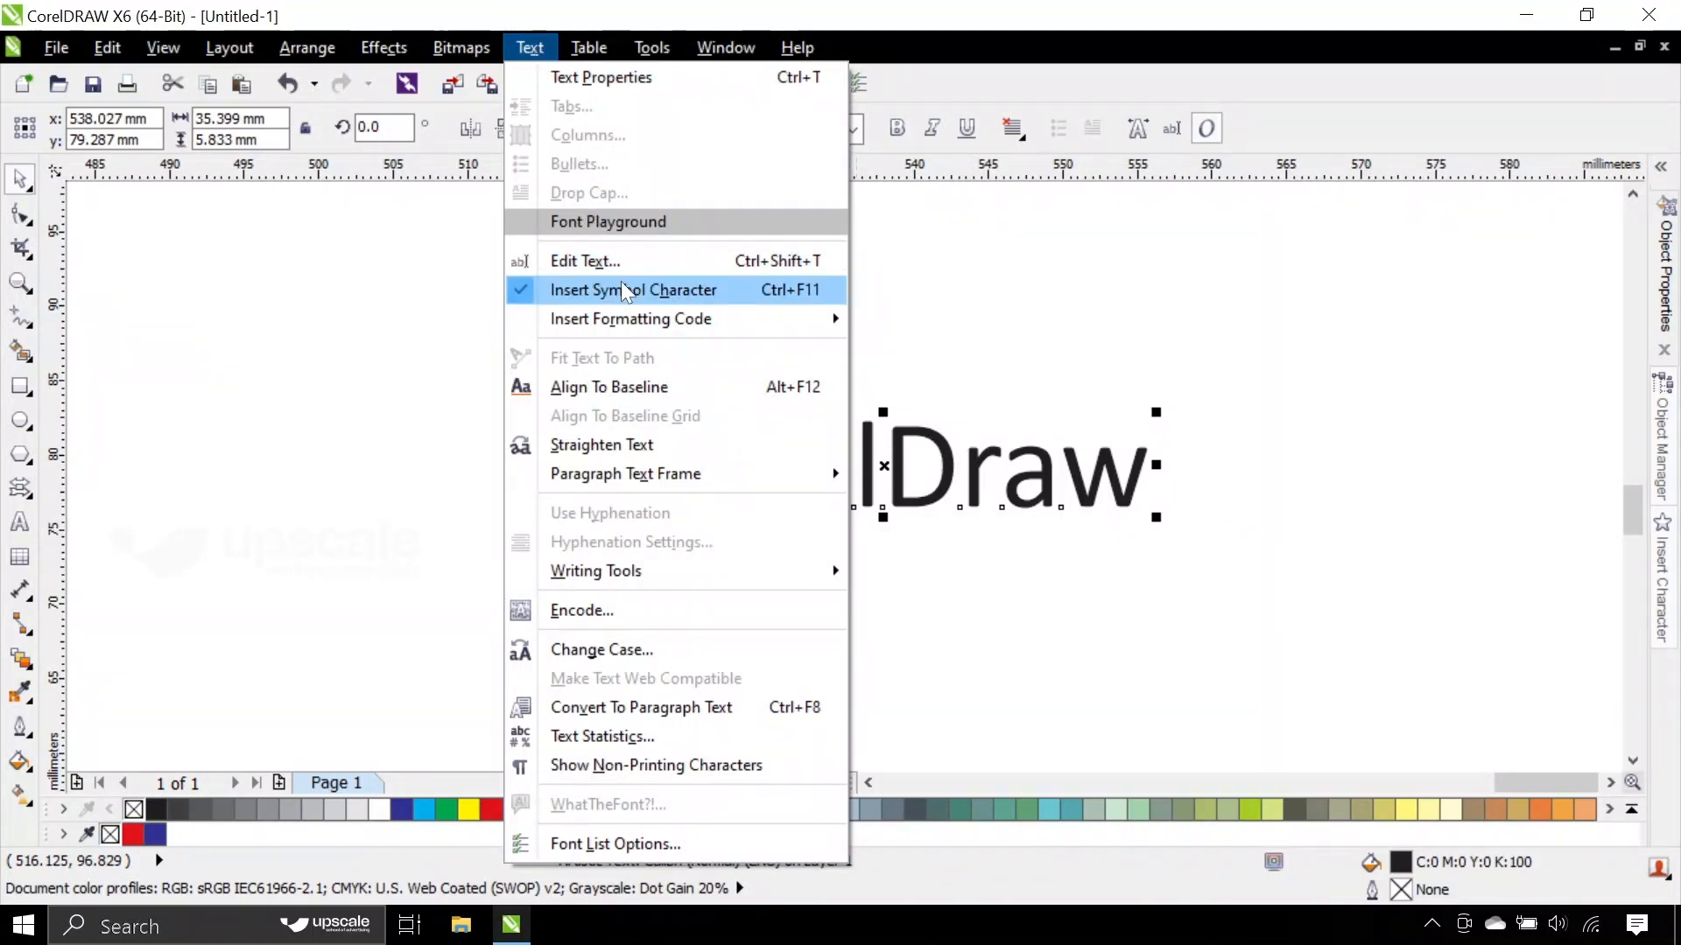
{"action": "mouse_move", "coordinate": [634, 320]}
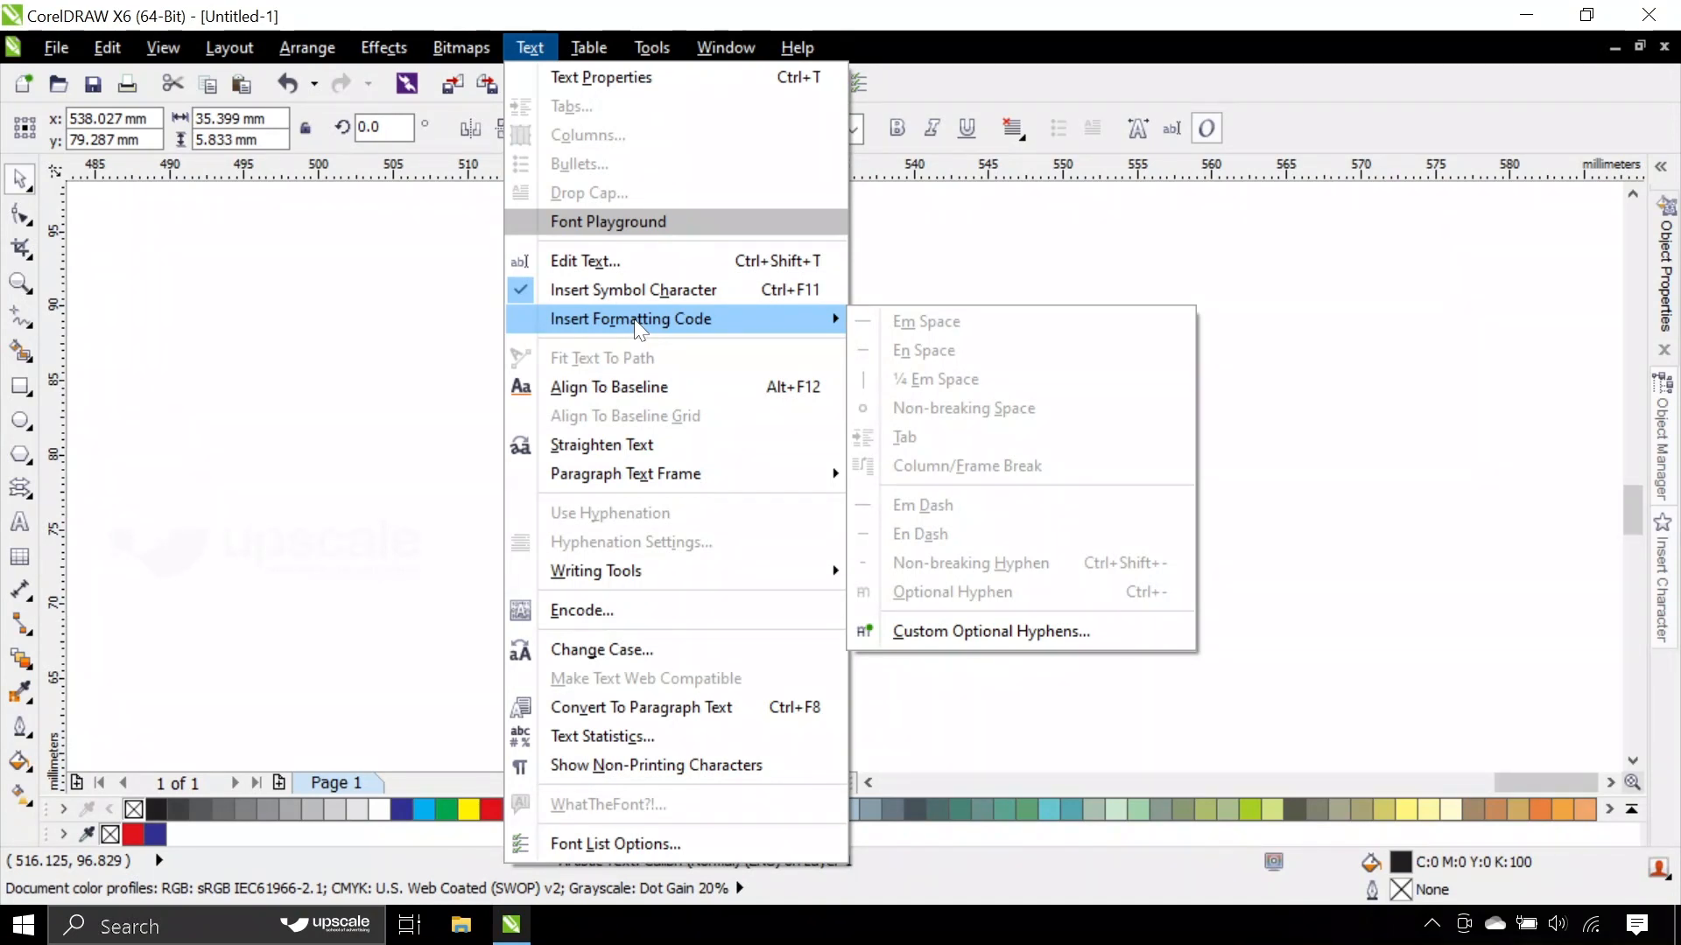
{"action": "mouse_move", "coordinate": [645, 596]}
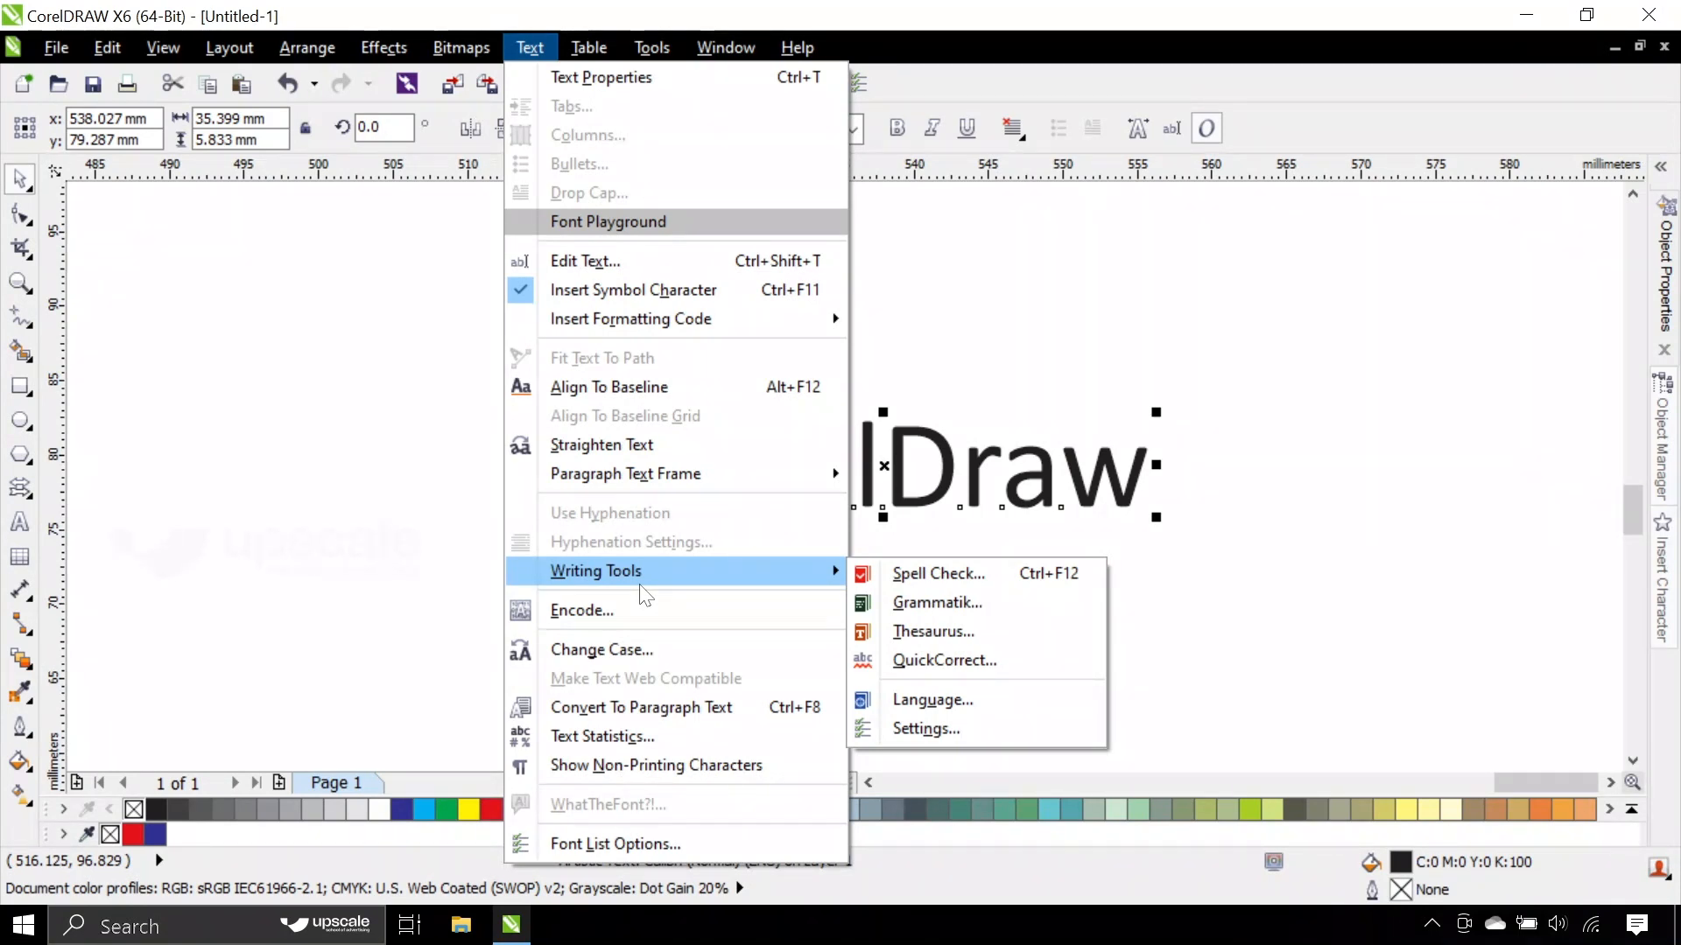
{"action": "left_click", "coordinate": [358, 447]}
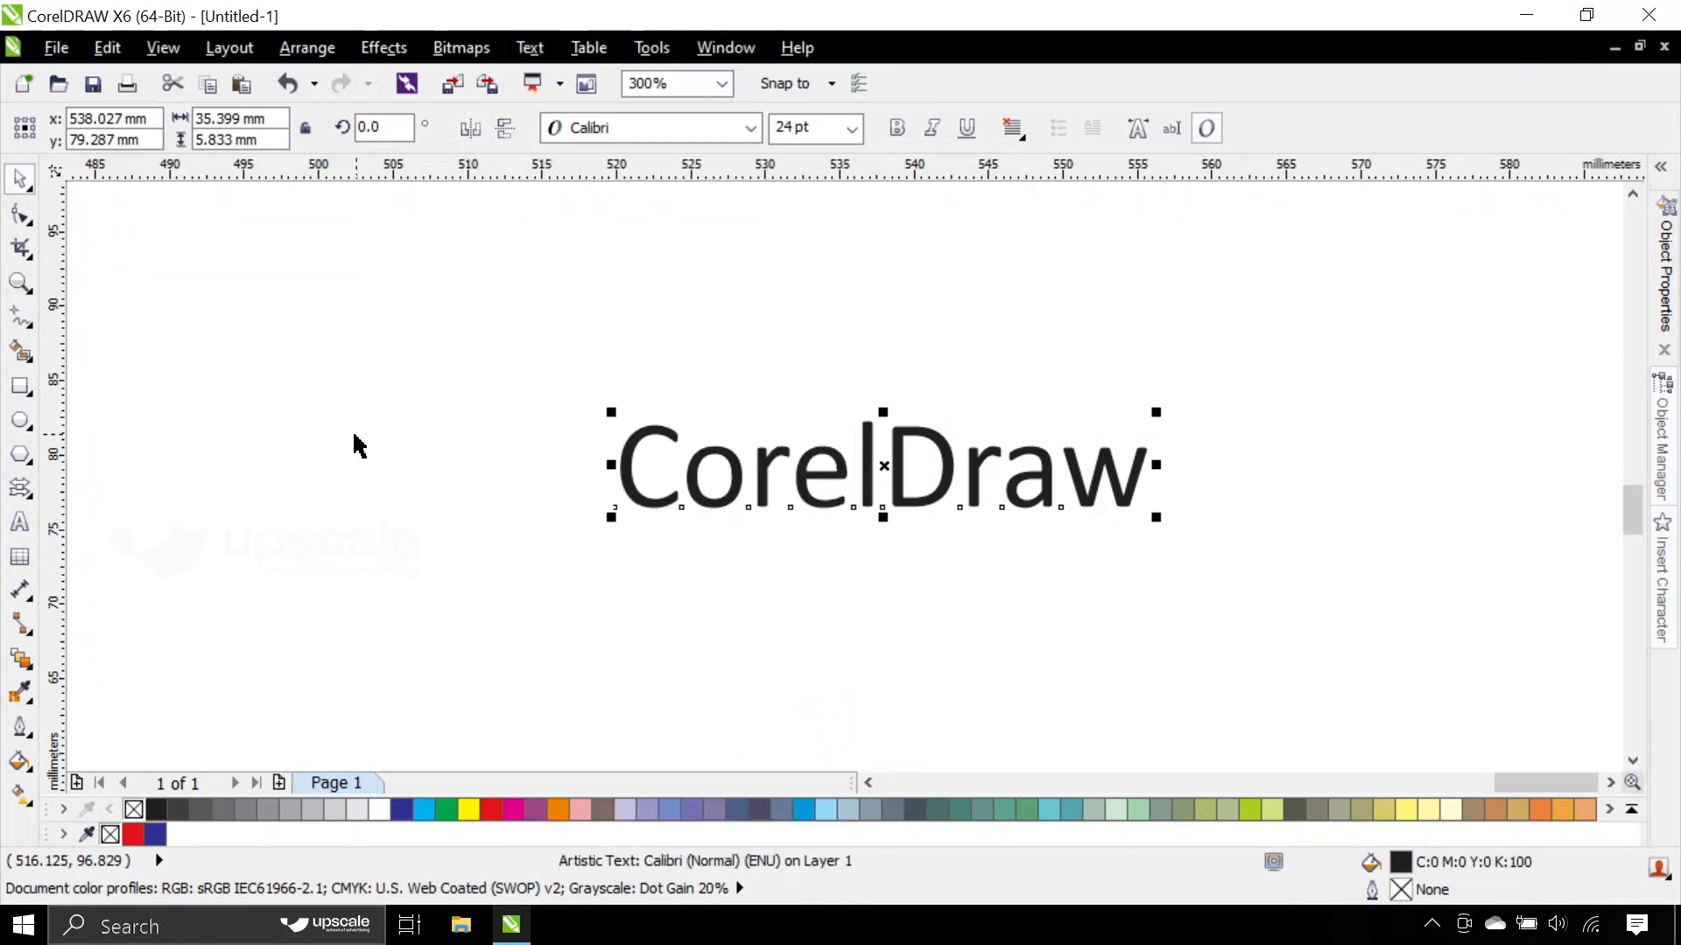
- Move the text to about x 522 mm, y 83 mm and paste a copy of the word CorelDraw after it on the same line
{"action": "left_click_drag", "start_coordinate": [832, 456], "coordinate": [599, 403]}
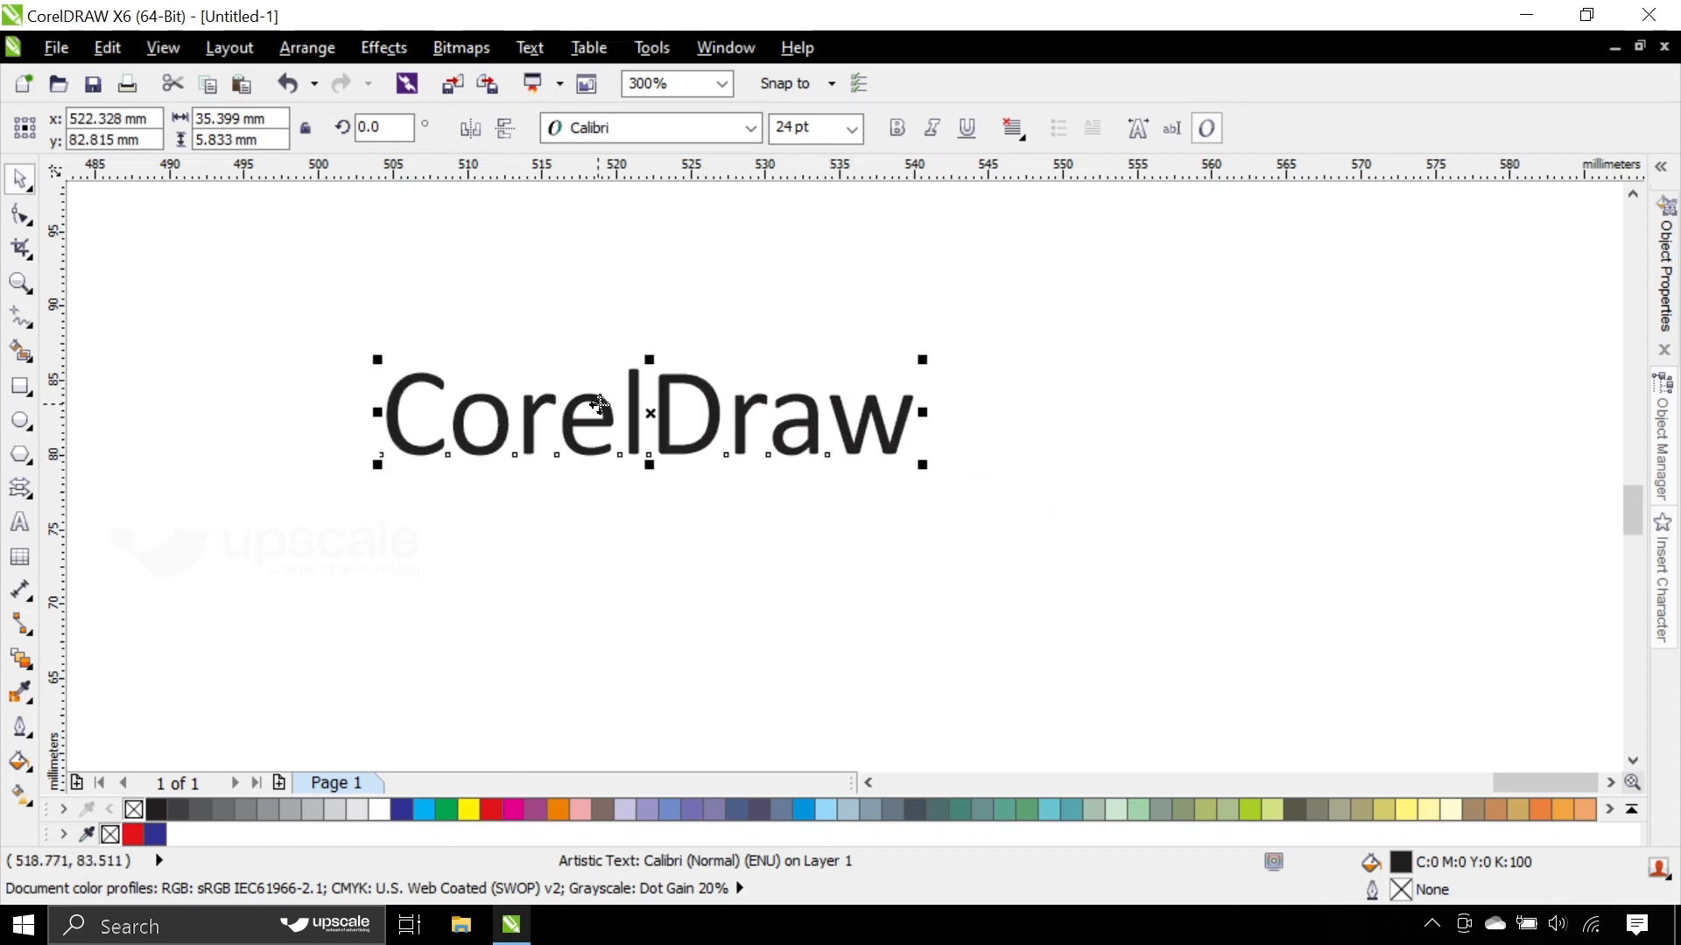
{"action": "double_click", "coordinate": [599, 403]}
{"action": "key", "text": "ctrl+a"}
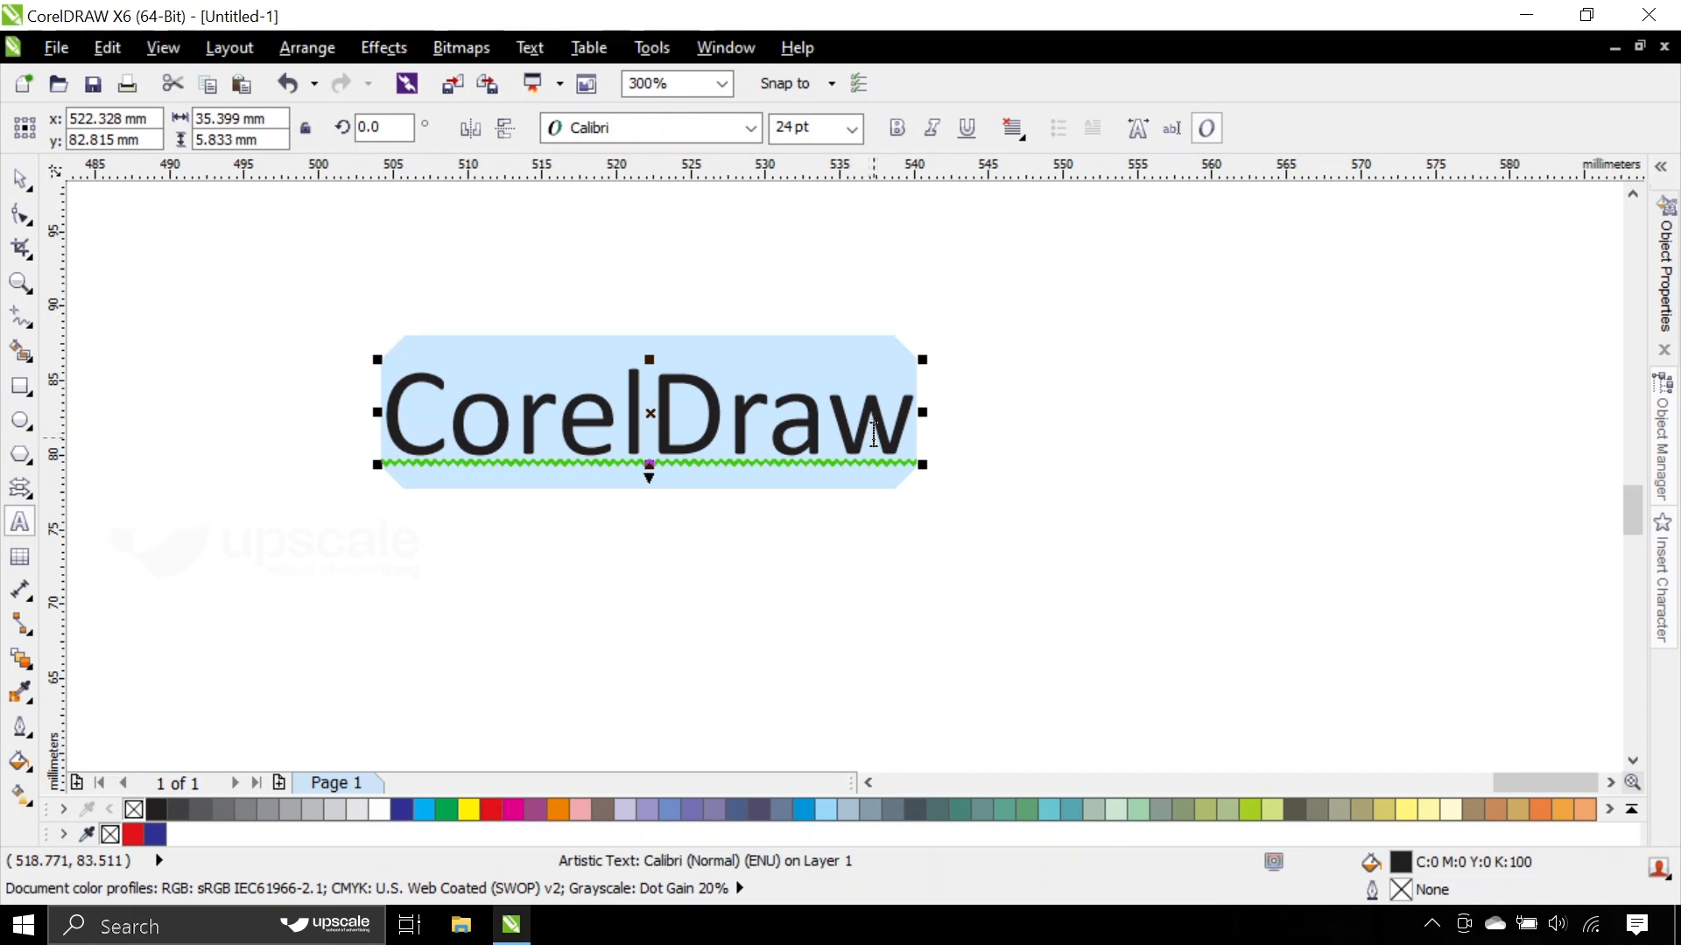
{"action": "left_click", "coordinate": [903, 429]}
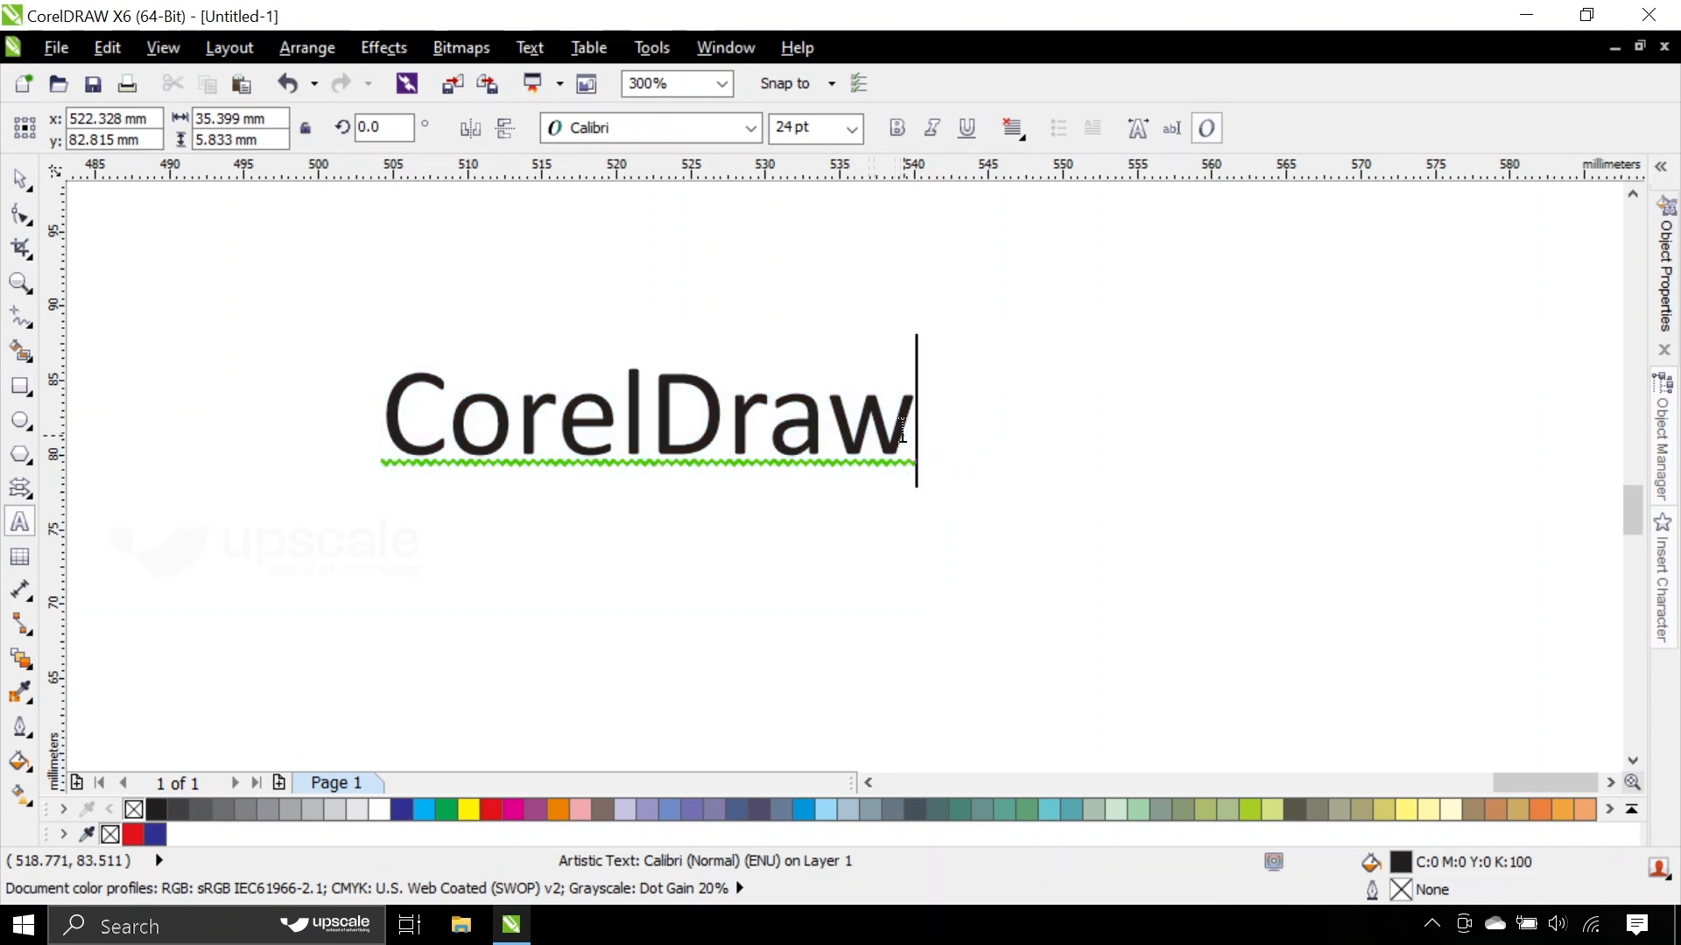
{"action": "double_click", "coordinate": [827, 429]}
{"action": "key", "text": "ctrl+c"}
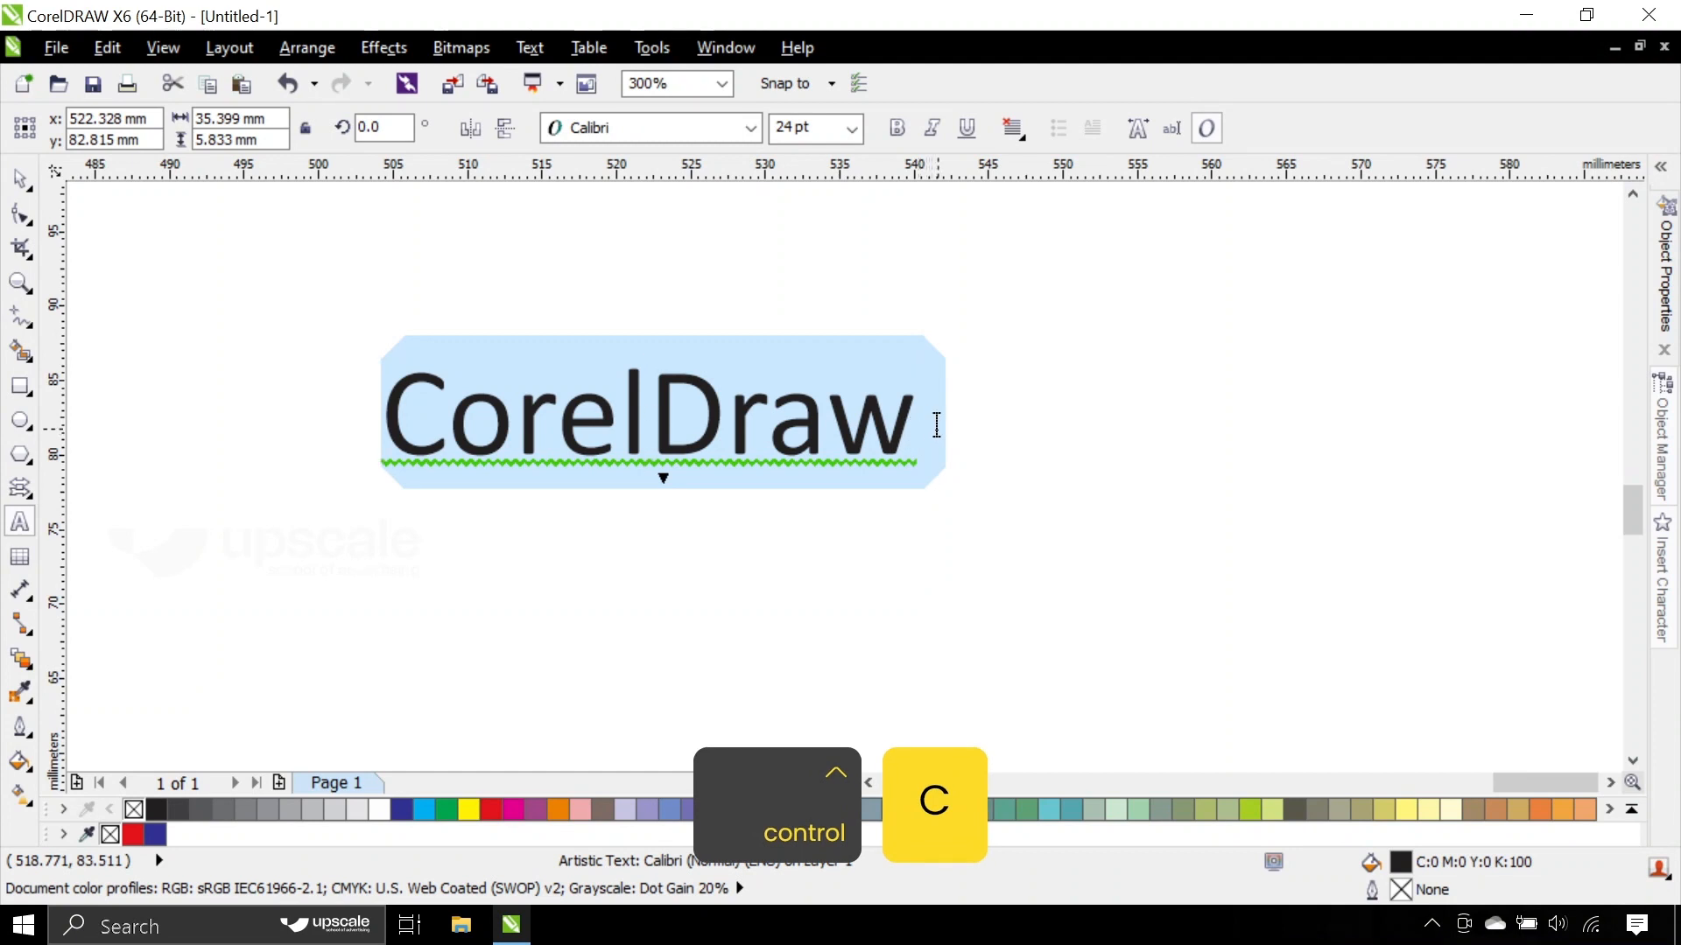
{"action": "left_click", "coordinate": [935, 422]}
{"action": "key", "text": "ctrl+v"}
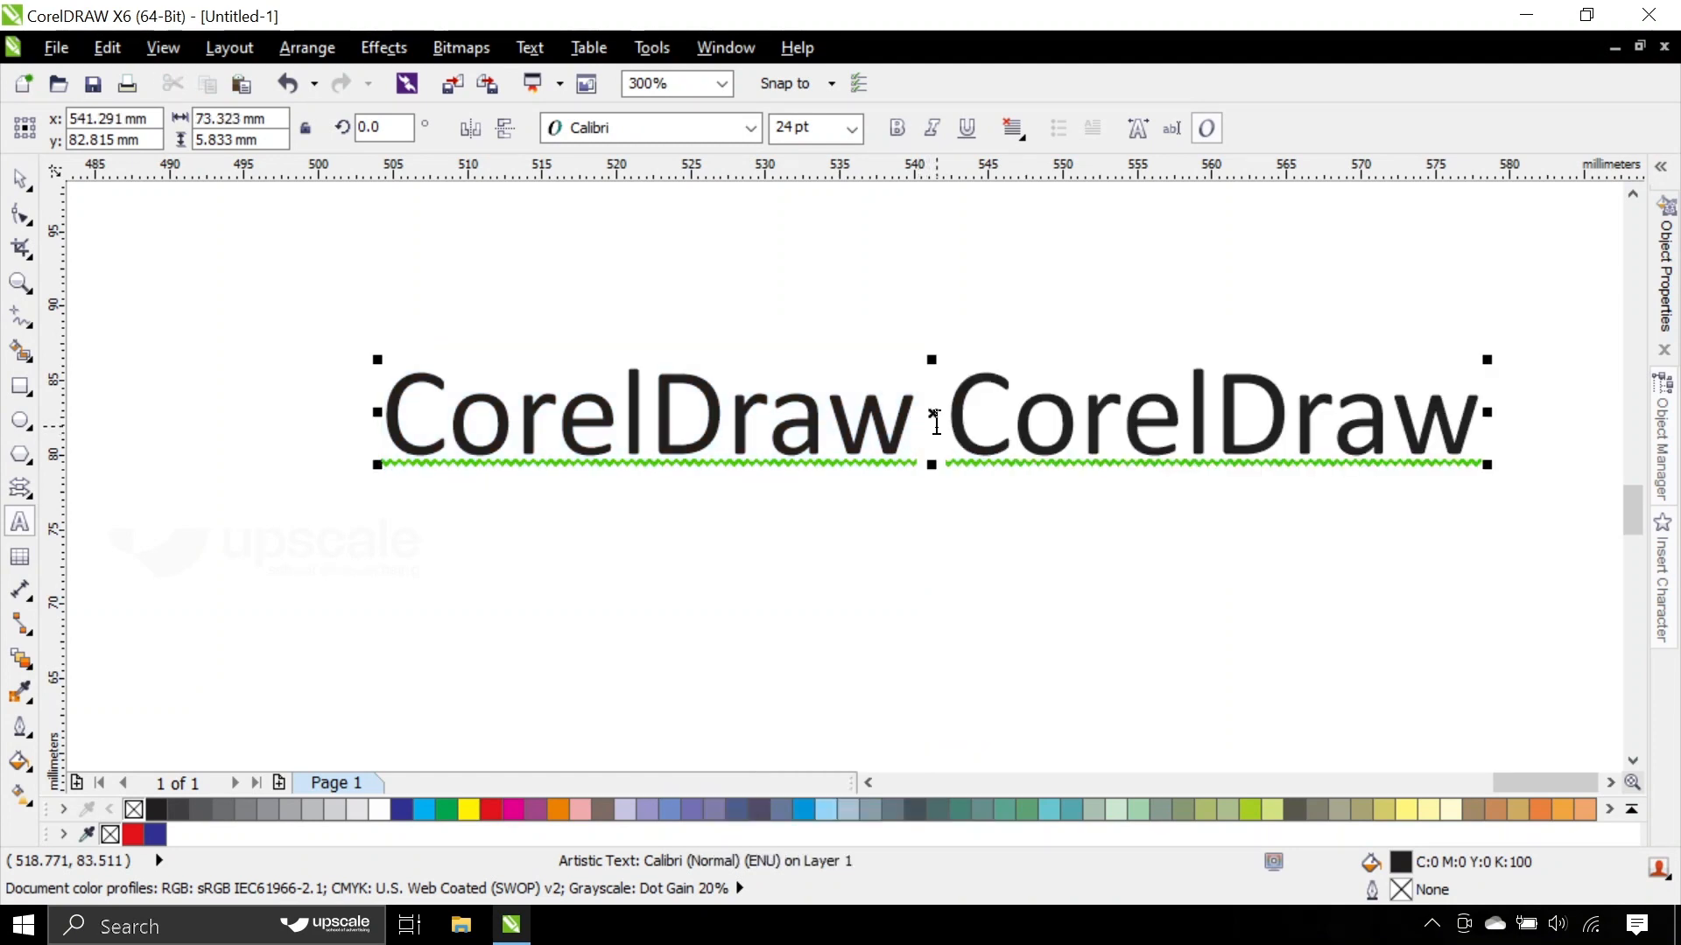
- Paste another CorelDraw copy on a second line and move the text block up slightly to about y 79 mm
{"action": "key", "text": "Return"}
{"action": "key", "text": "ctrl+v"}
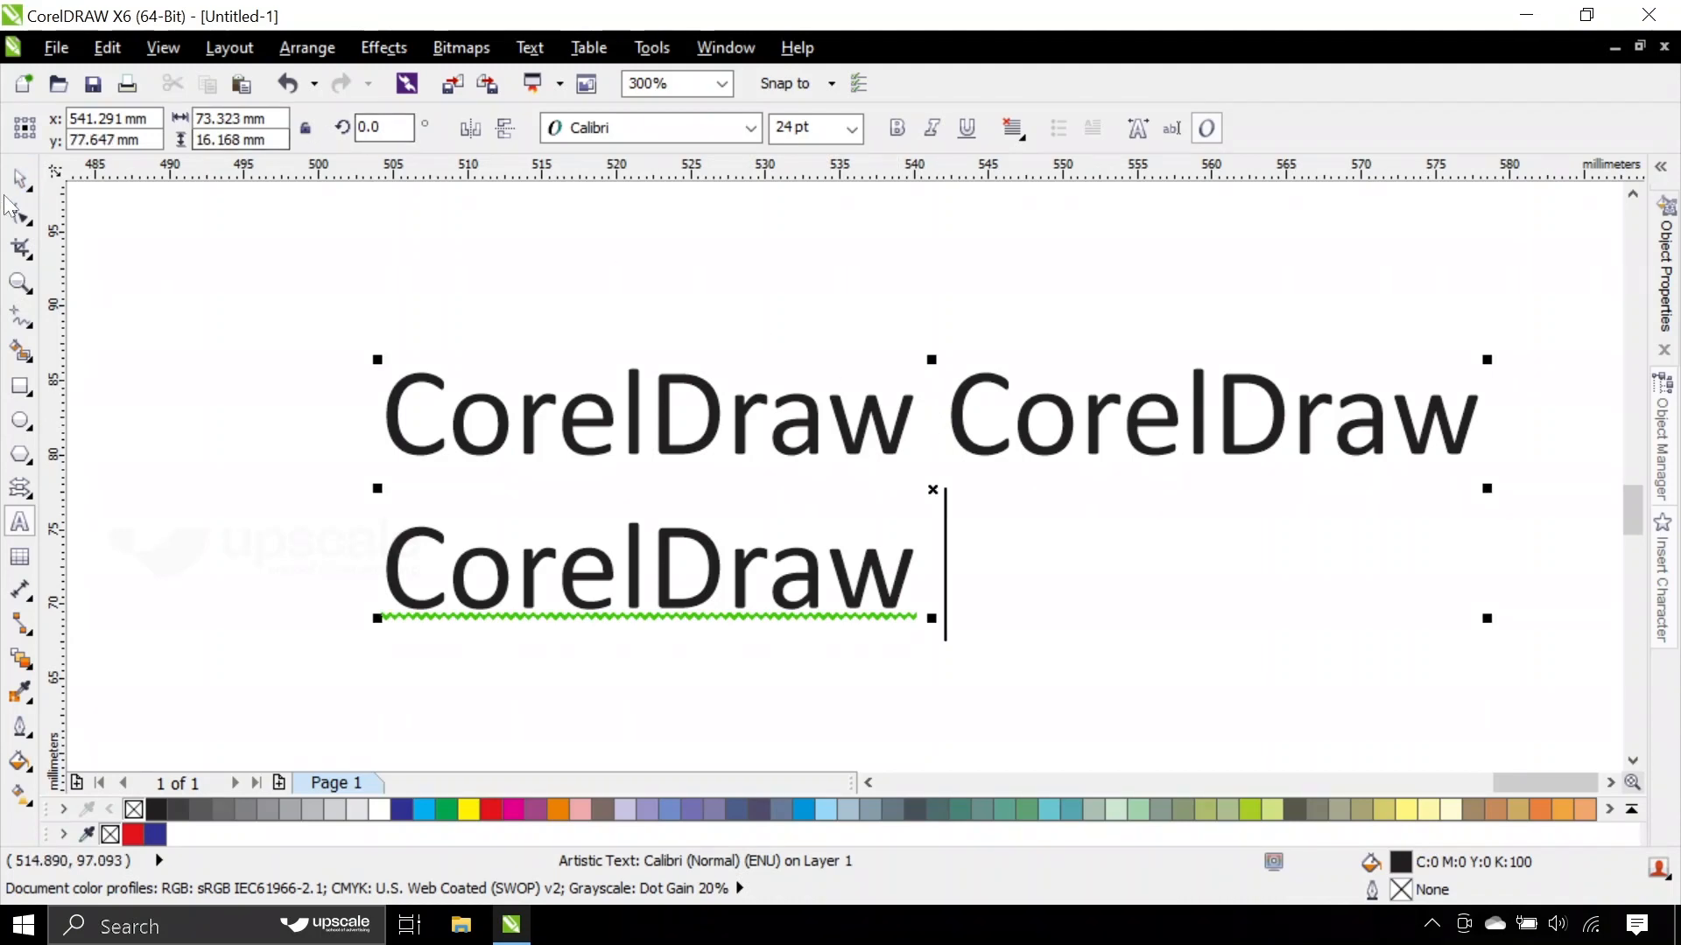
{"action": "left_click", "coordinate": [16, 186]}
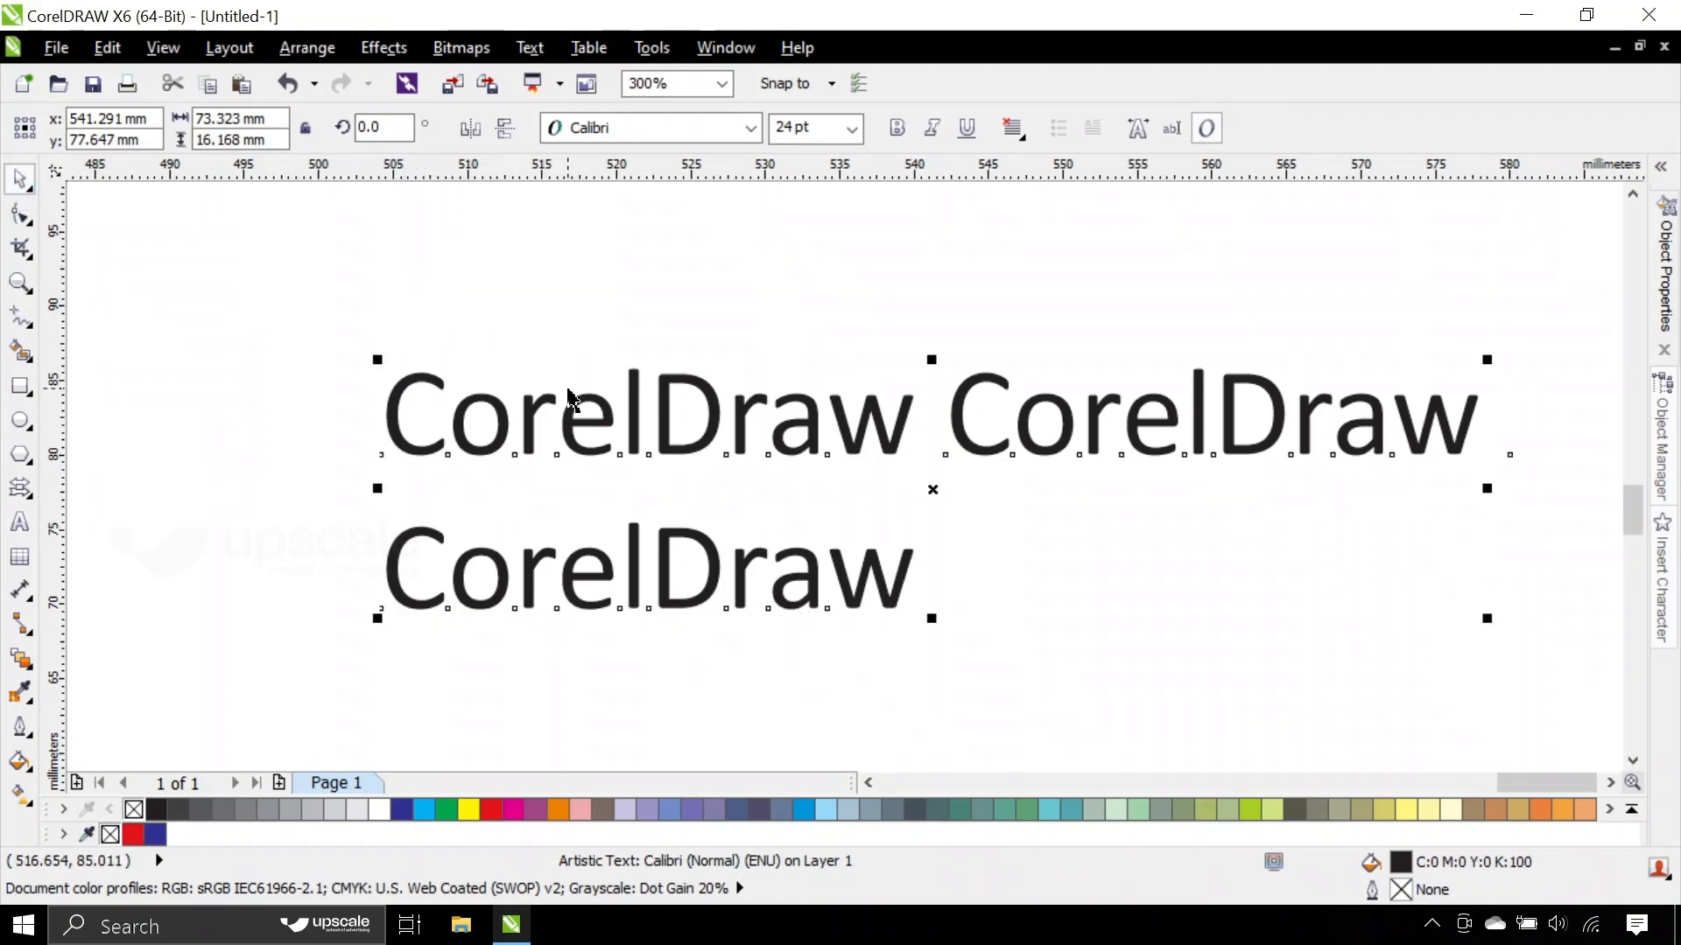
{"action": "left_click_drag", "start_coordinate": [589, 404], "coordinate": [585, 382]}
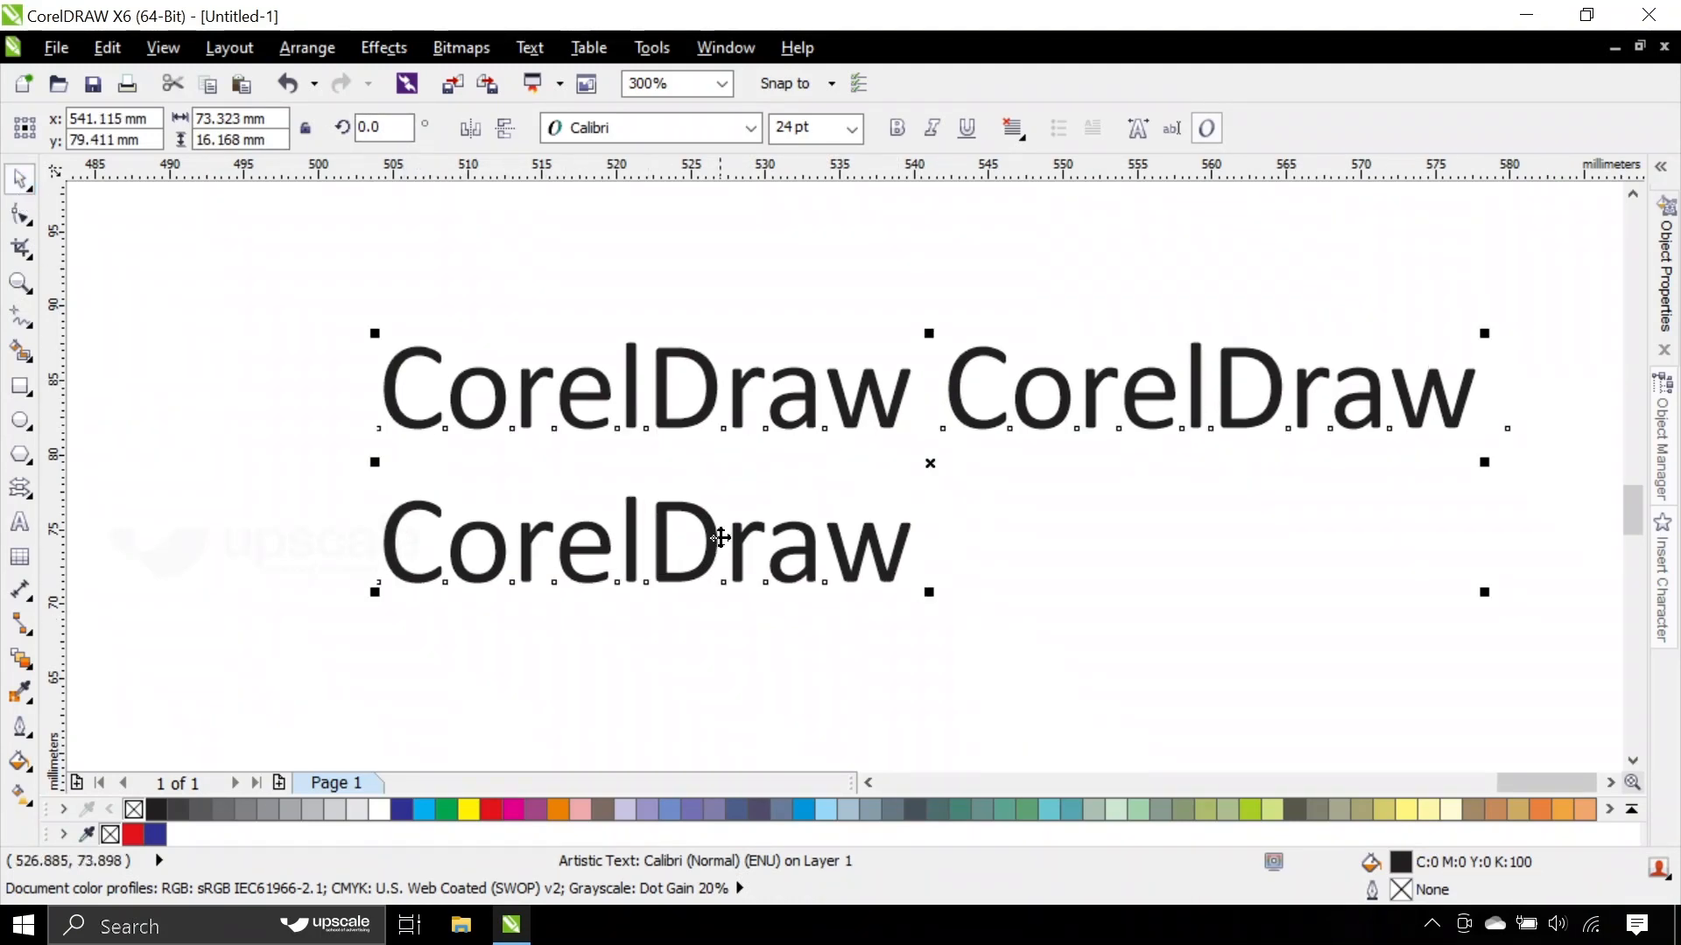
- Try Center alignment on the two-line text, and switch its horizontal alignment to Full Justify
{"action": "left_click", "coordinate": [678, 333]}
{"action": "left_click", "coordinate": [716, 411]}
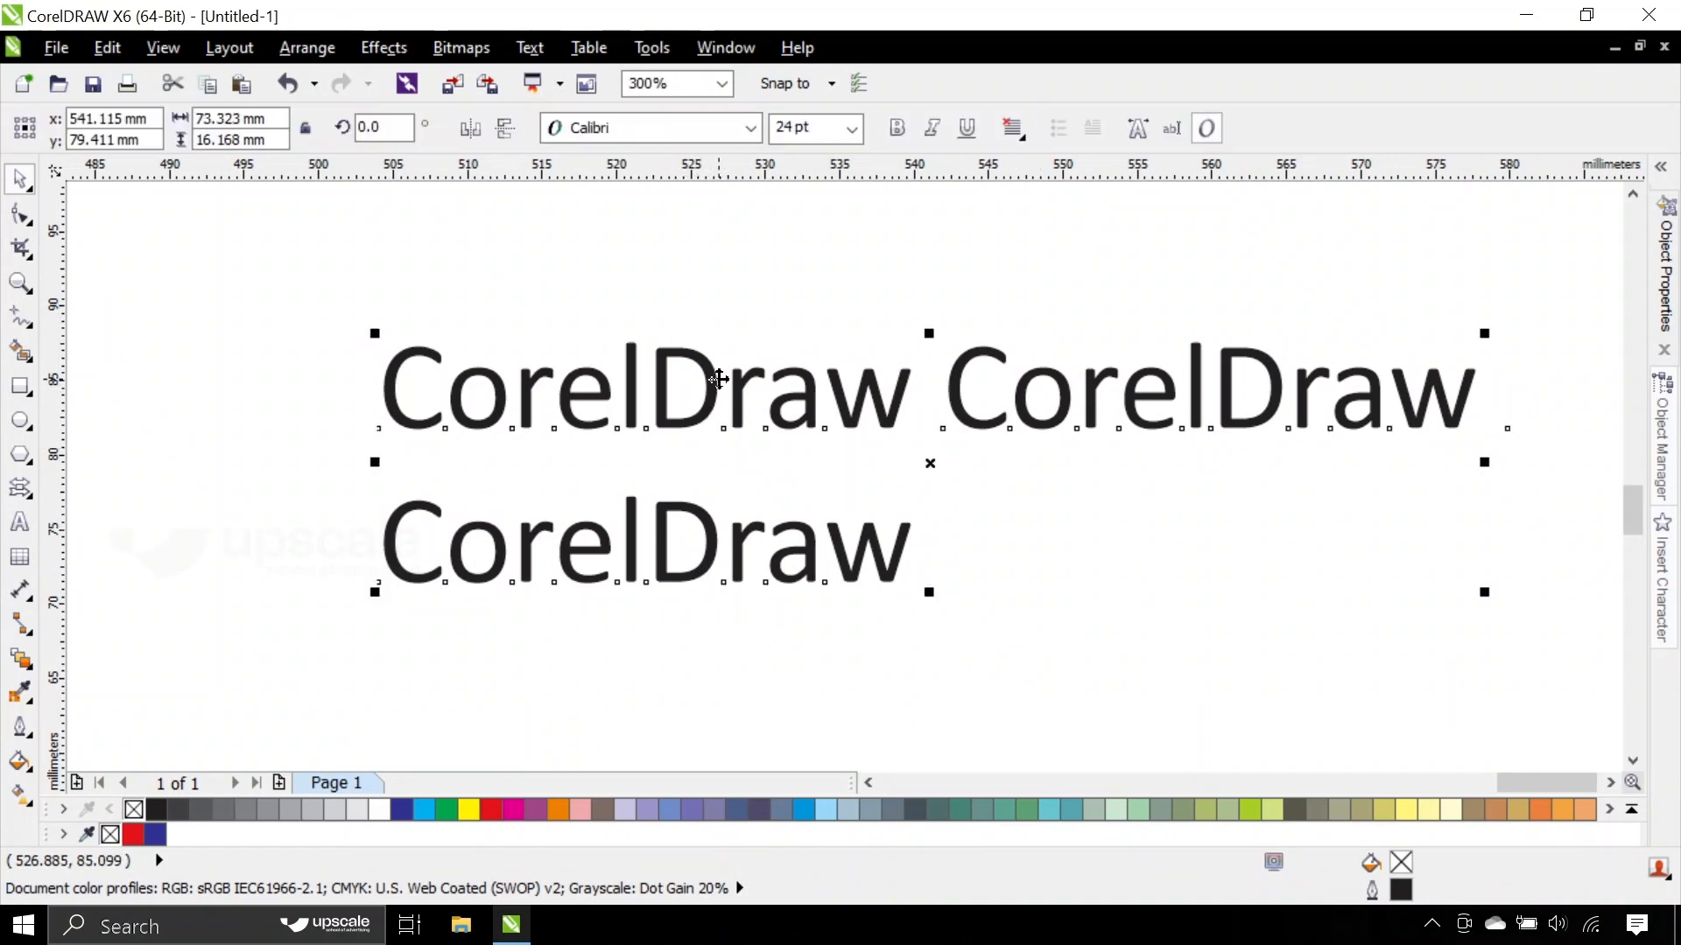
{"action": "left_click", "coordinate": [1013, 128]}
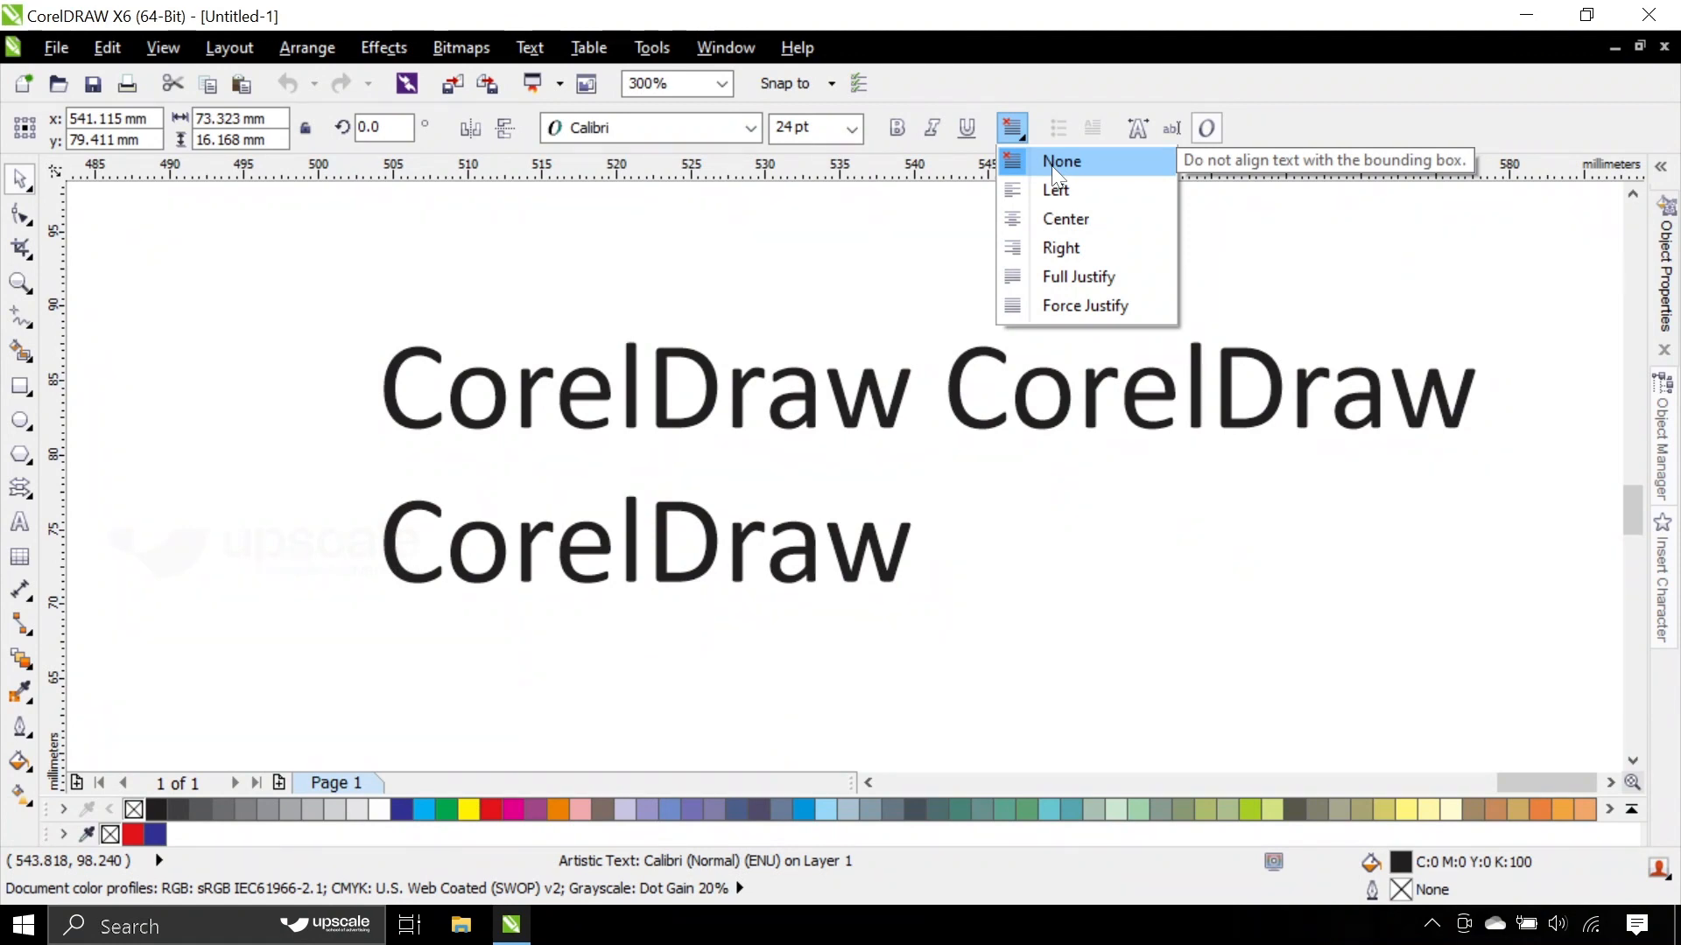
{"action": "left_click", "coordinate": [1053, 219]}
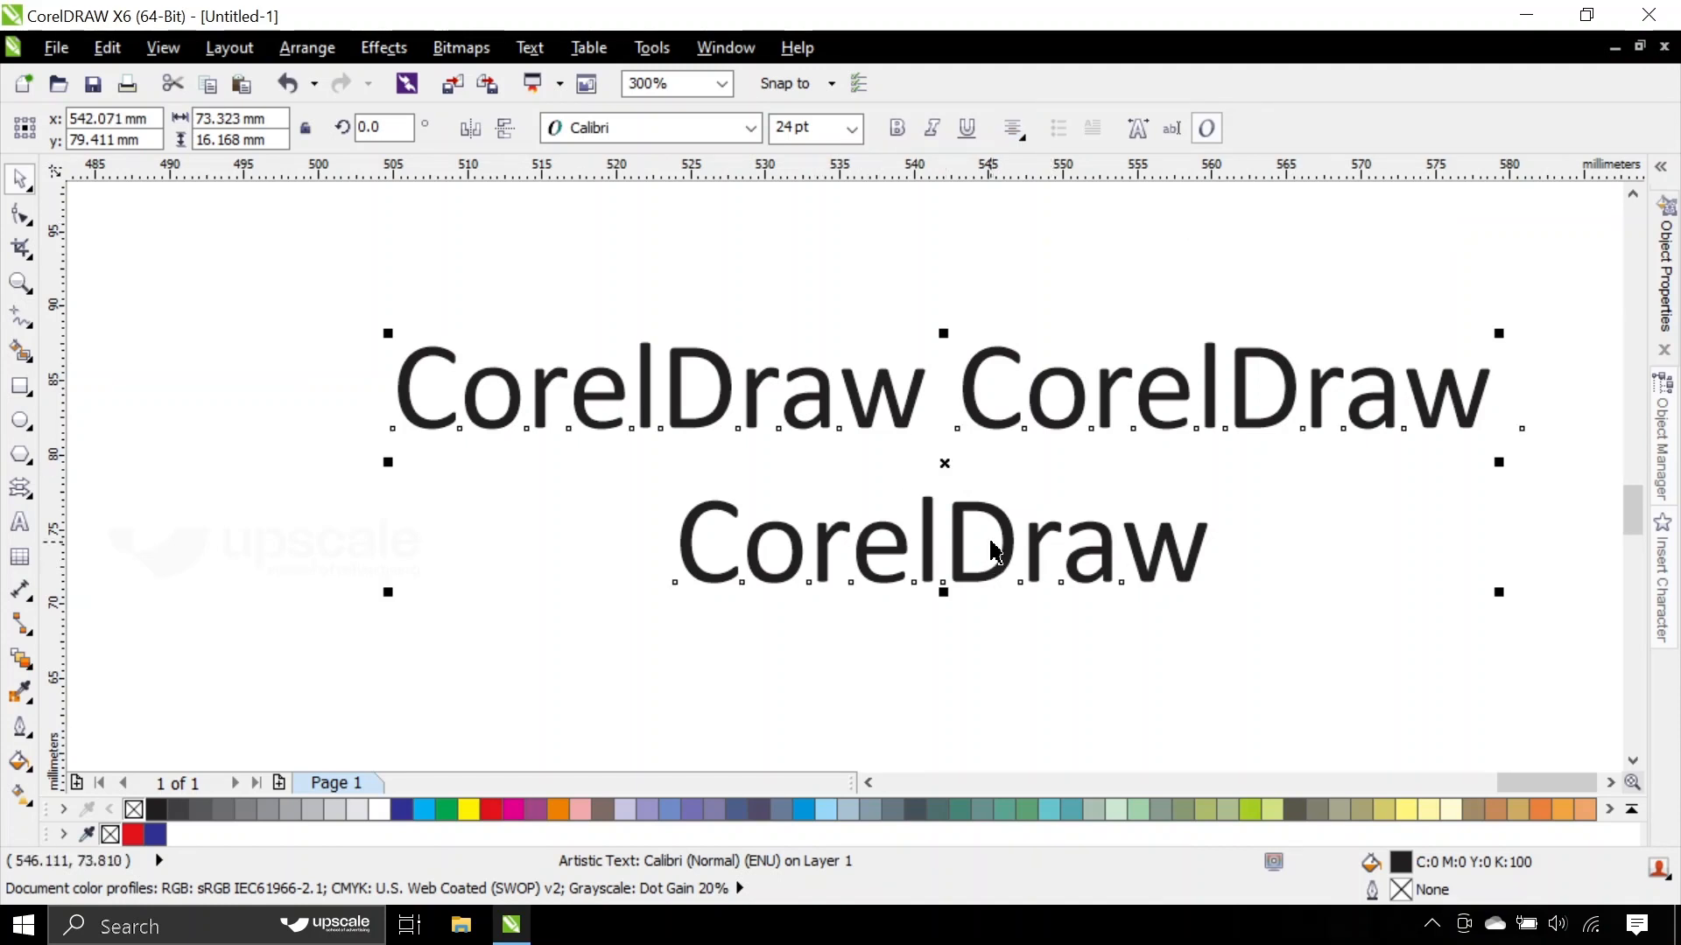
{"action": "left_click", "coordinate": [1012, 128]}
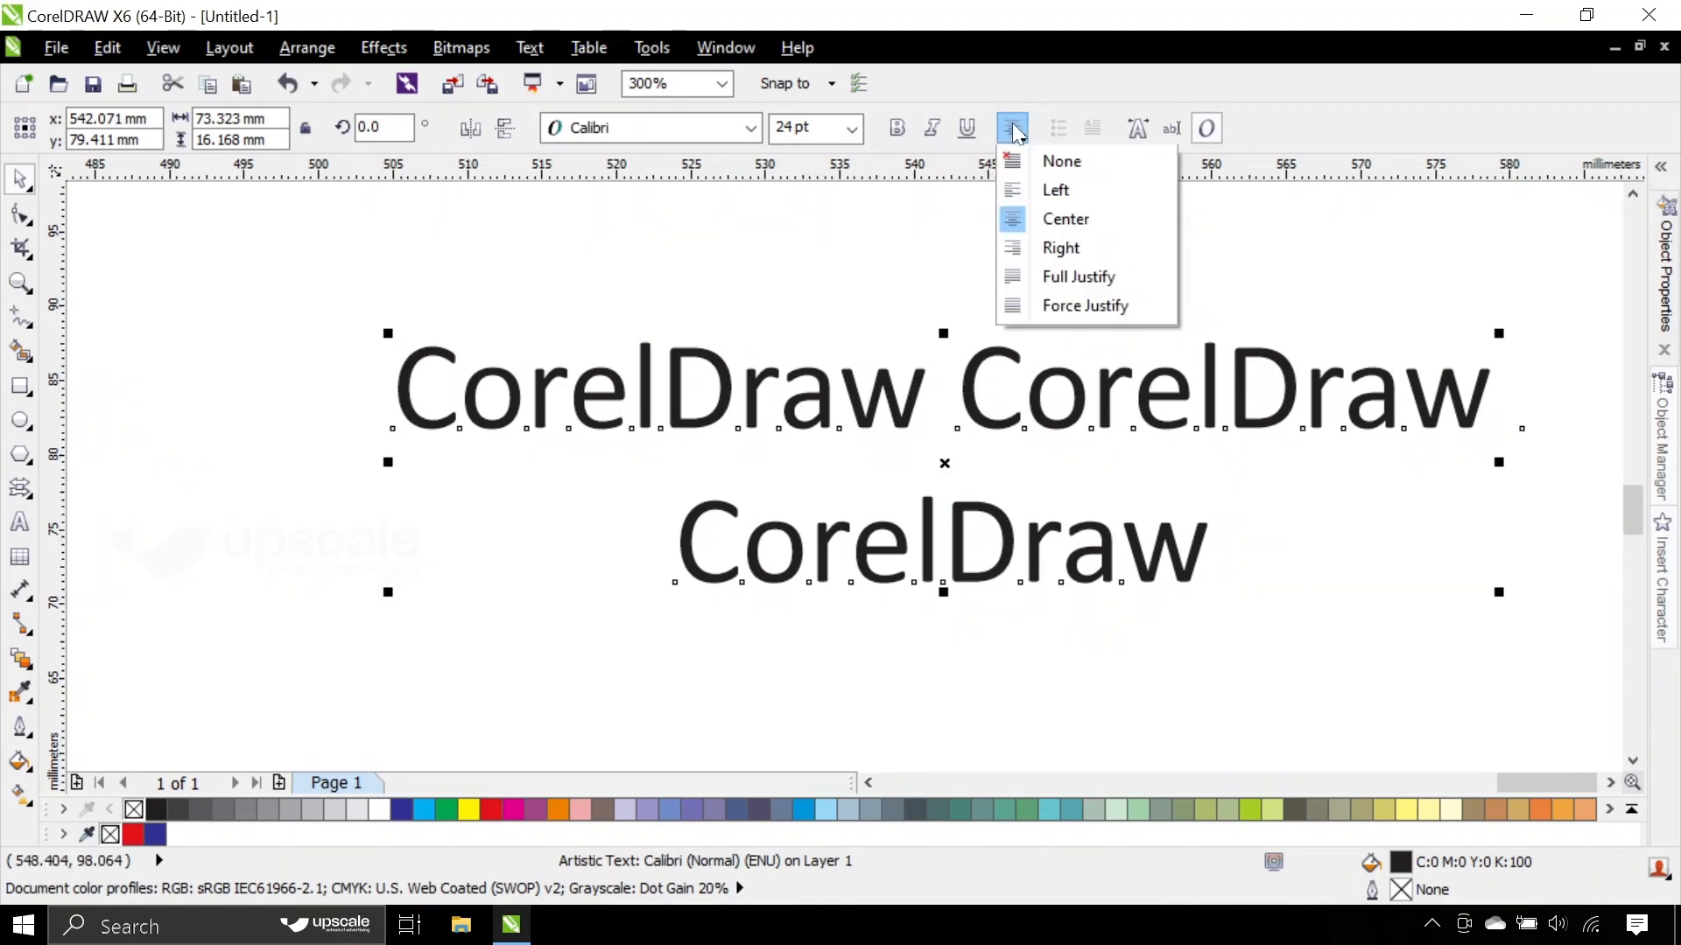
{"action": "left_click", "coordinate": [1060, 279]}
- Copy the word CorelDraw from the second line, paste it as a third line of the text, and deselect the text
{"action": "double_click", "coordinate": [882, 391]}
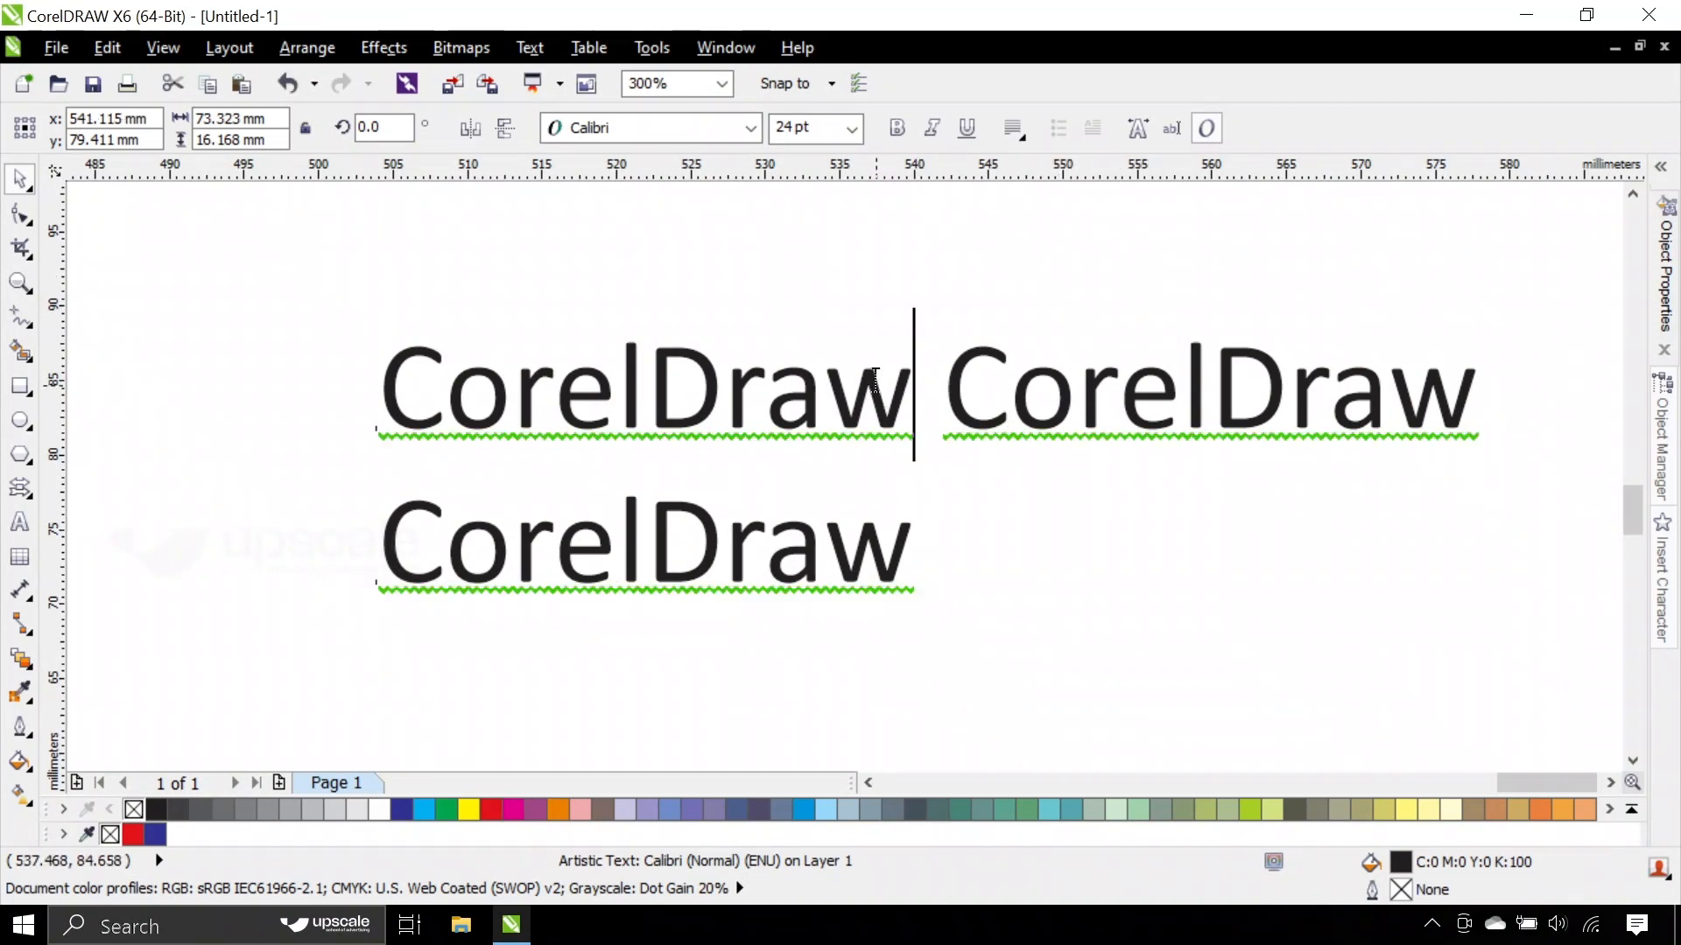
{"action": "left_click", "coordinate": [898, 556]}
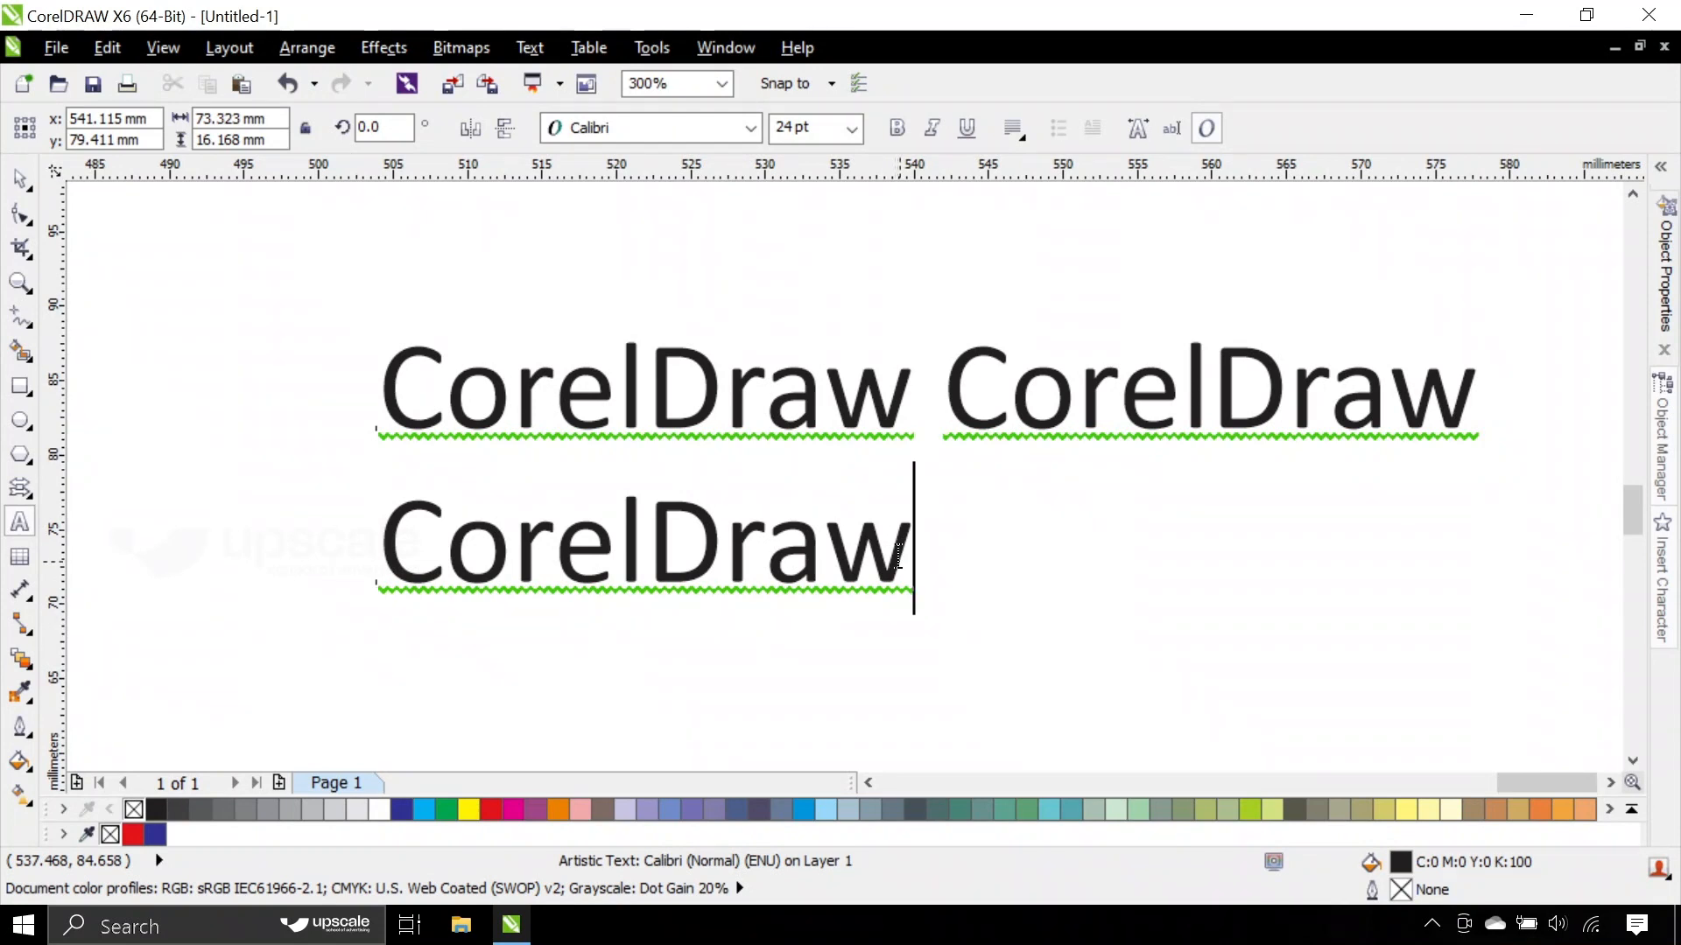
{"action": "left_click_drag", "start_coordinate": [898, 556], "coordinate": [364, 543]}
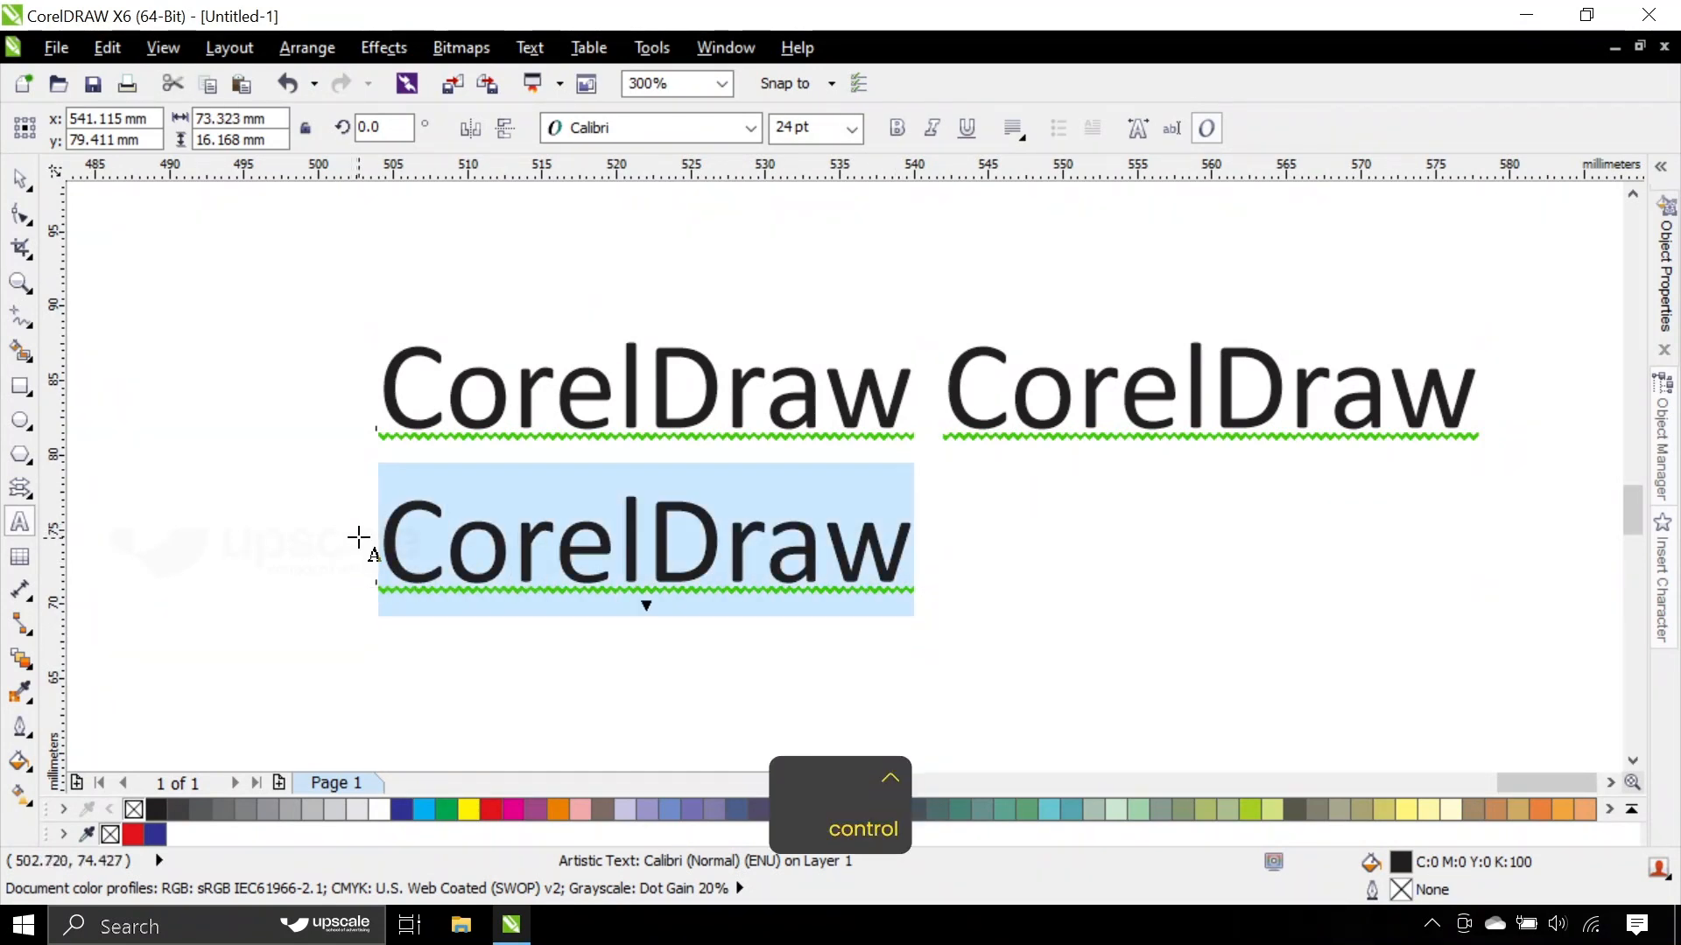
{"action": "key", "text": "ctrl+c"}
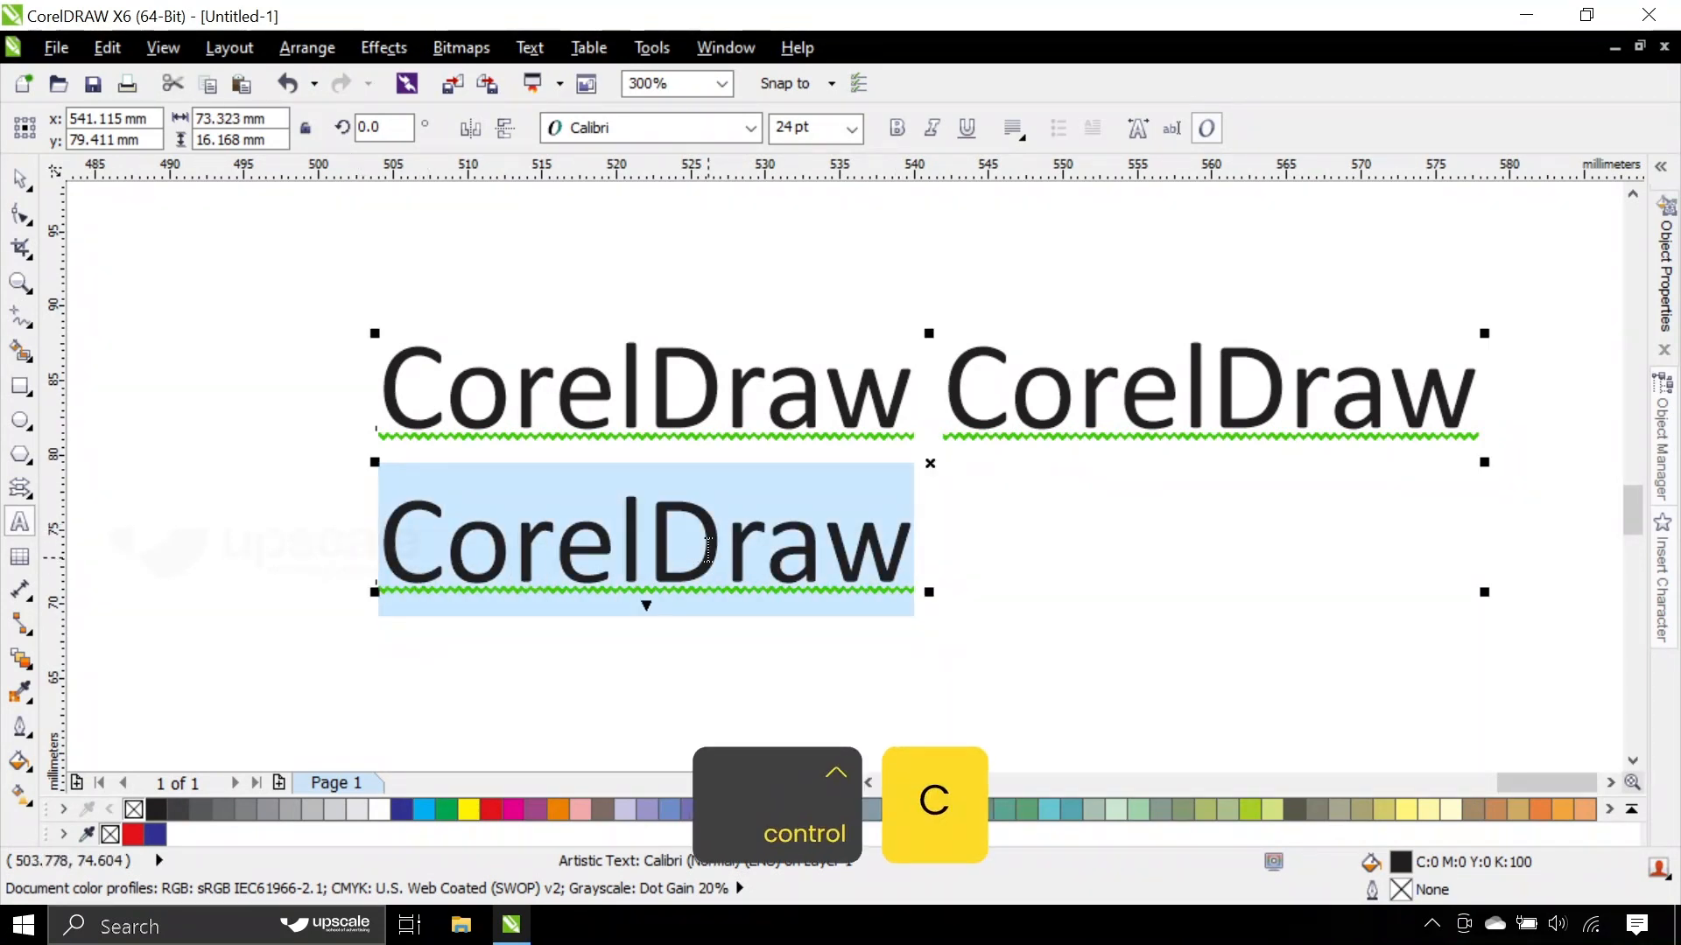
{"action": "left_click", "coordinate": [913, 554]}
{"action": "key", "text": "ctrl+h"}
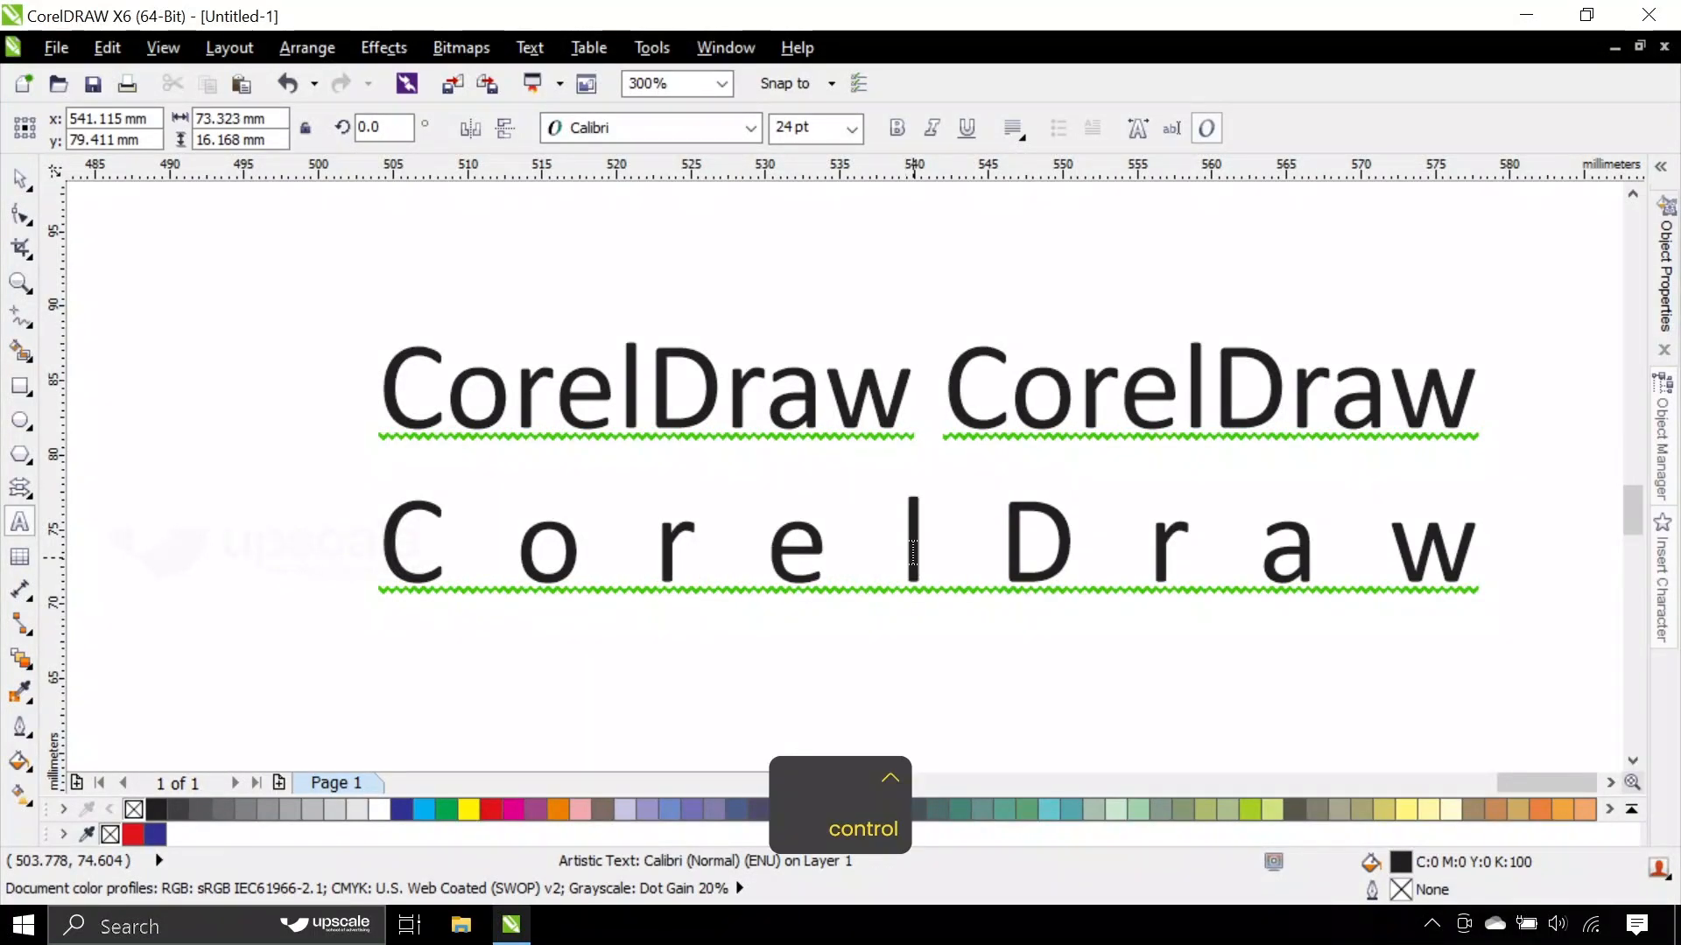
{"action": "key", "text": "ctrl+v"}
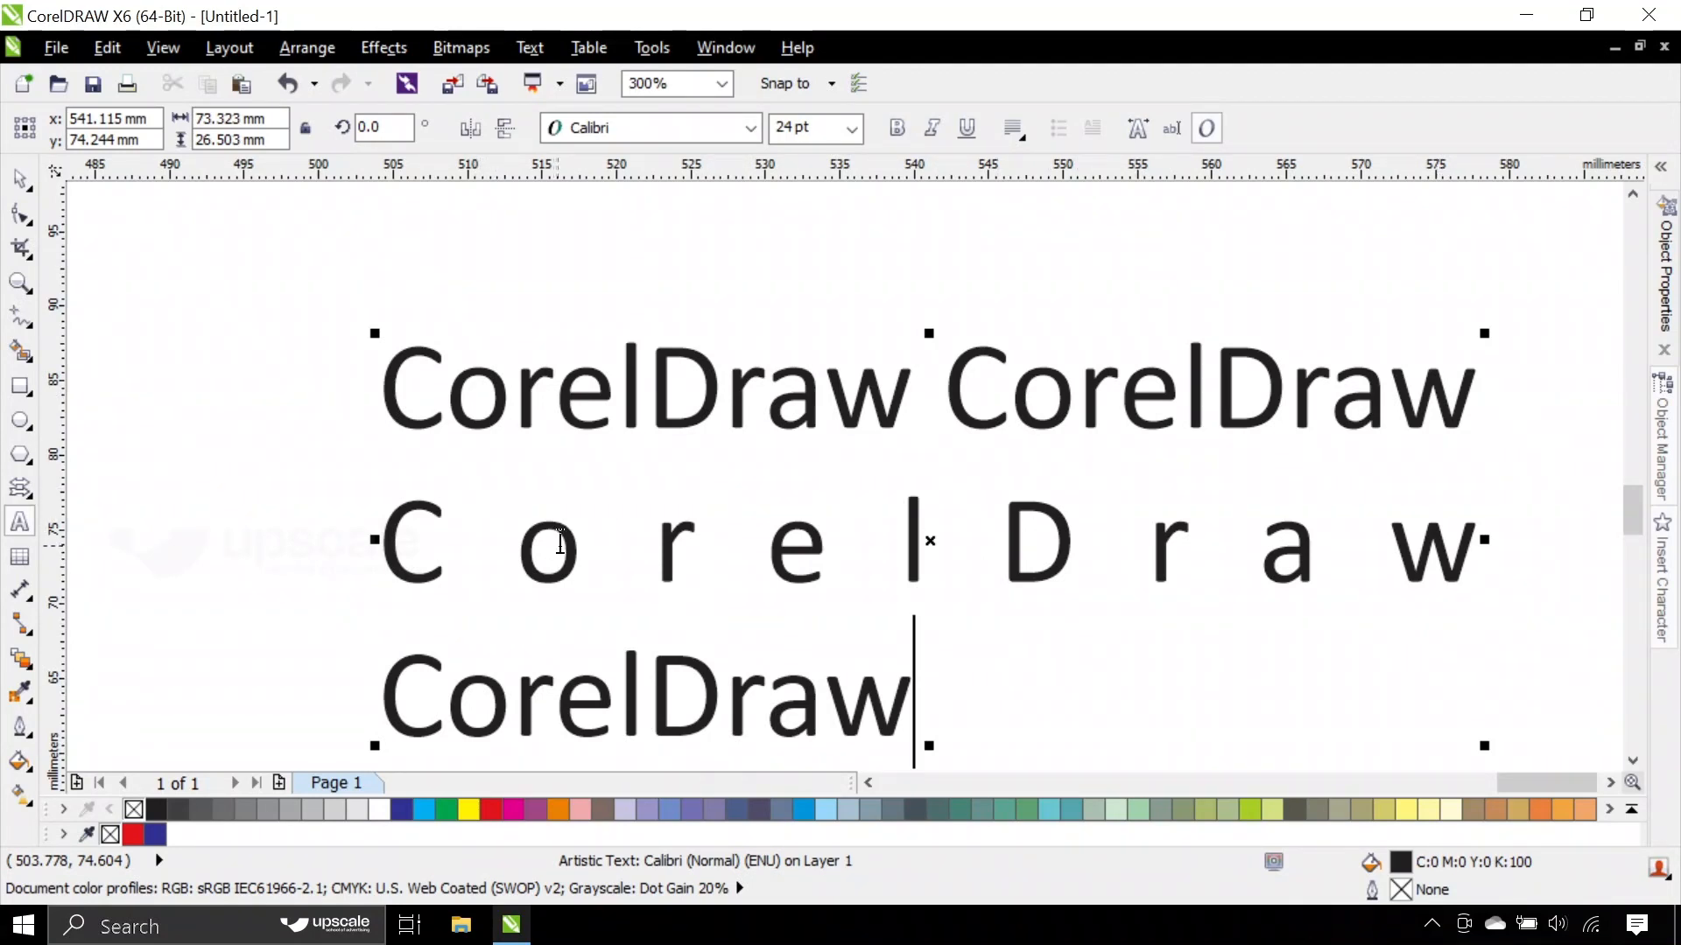
{"action": "left_click", "coordinate": [19, 178]}
{"action": "left_click", "coordinate": [348, 274]}
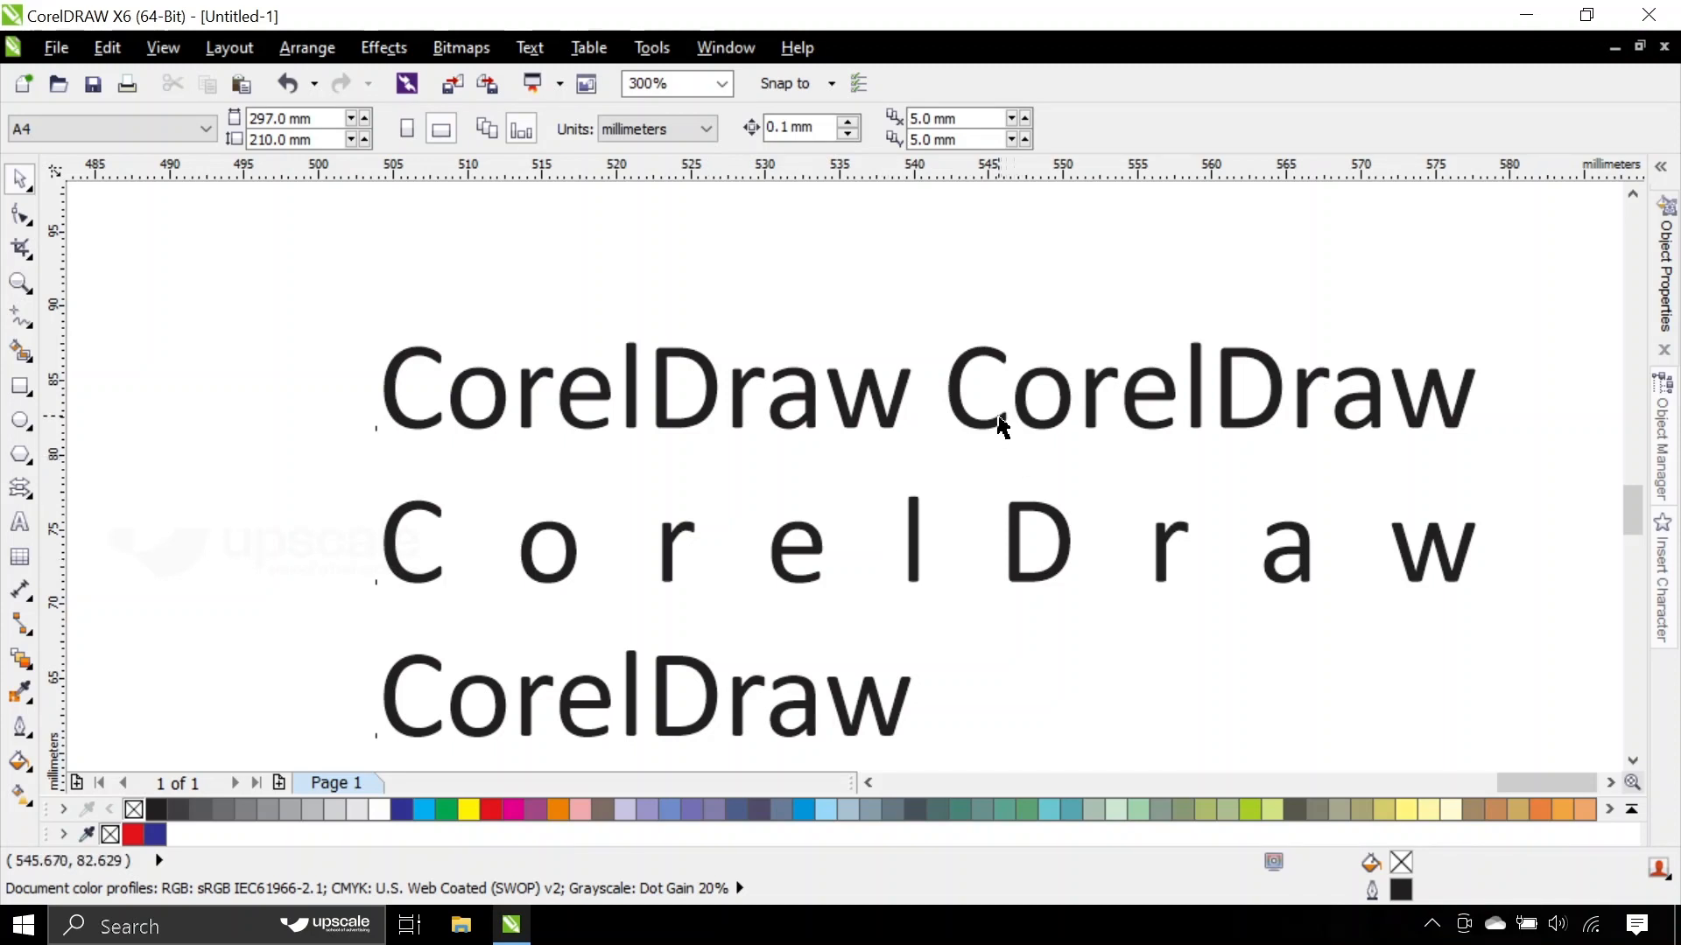
- Move the three-line text to about x 540 mm, y 77 mm and set its horizontal alignment to Force Justify
{"action": "left_click", "coordinate": [965, 414]}
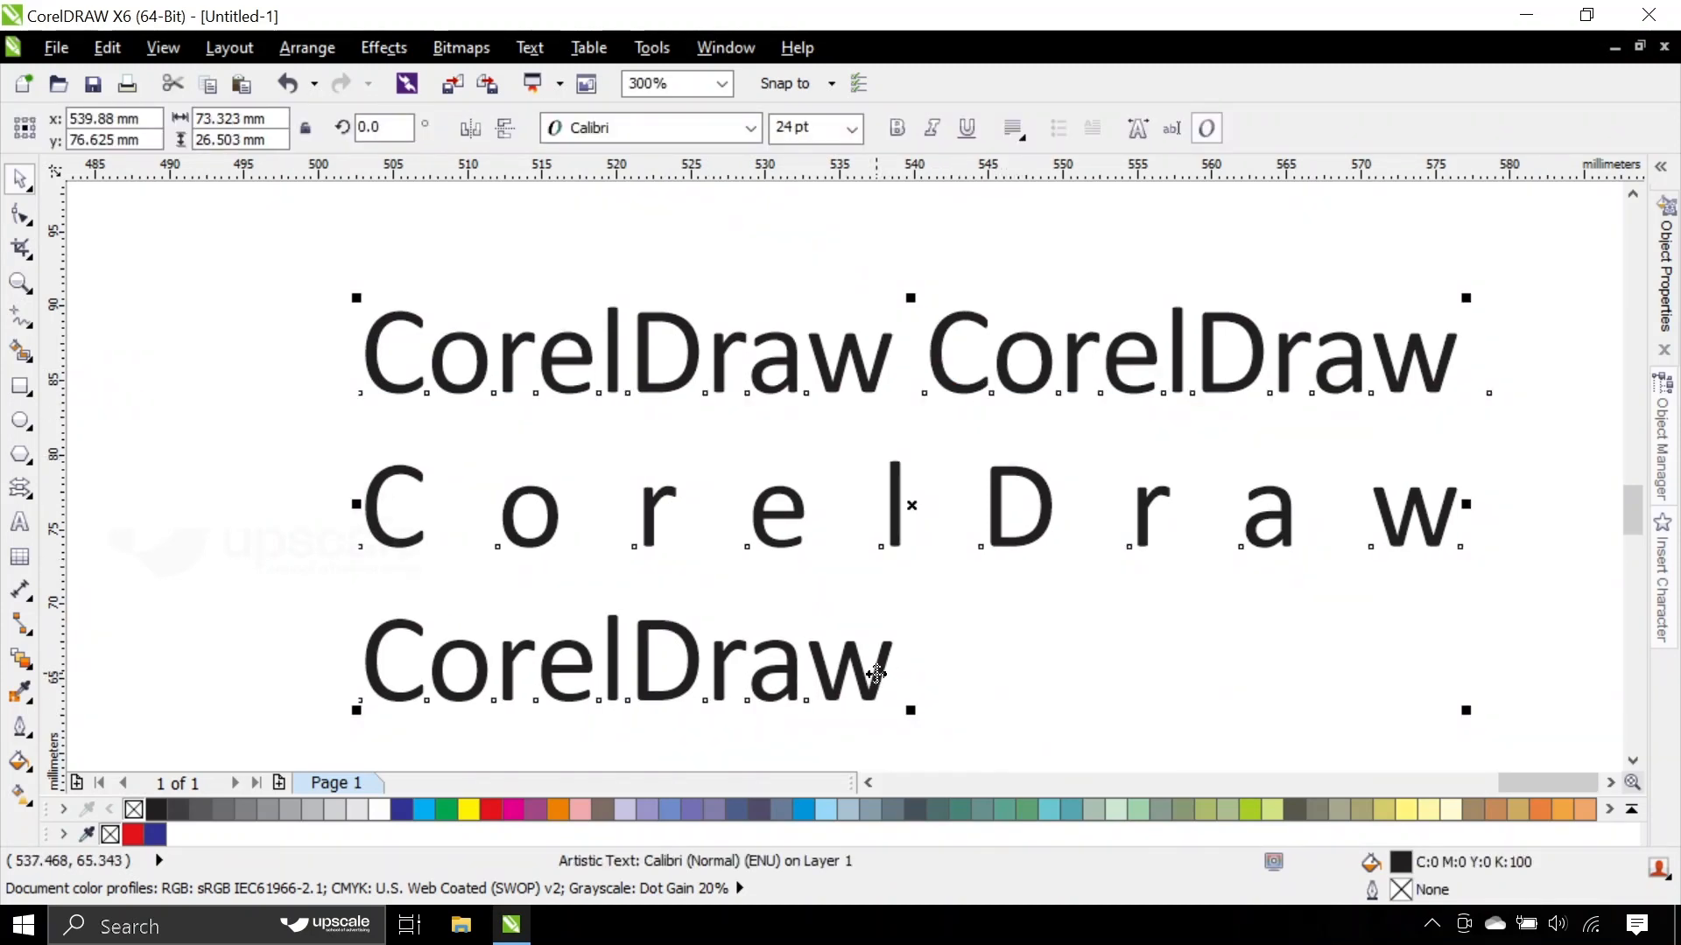
{"action": "left_click", "coordinate": [1012, 129]}
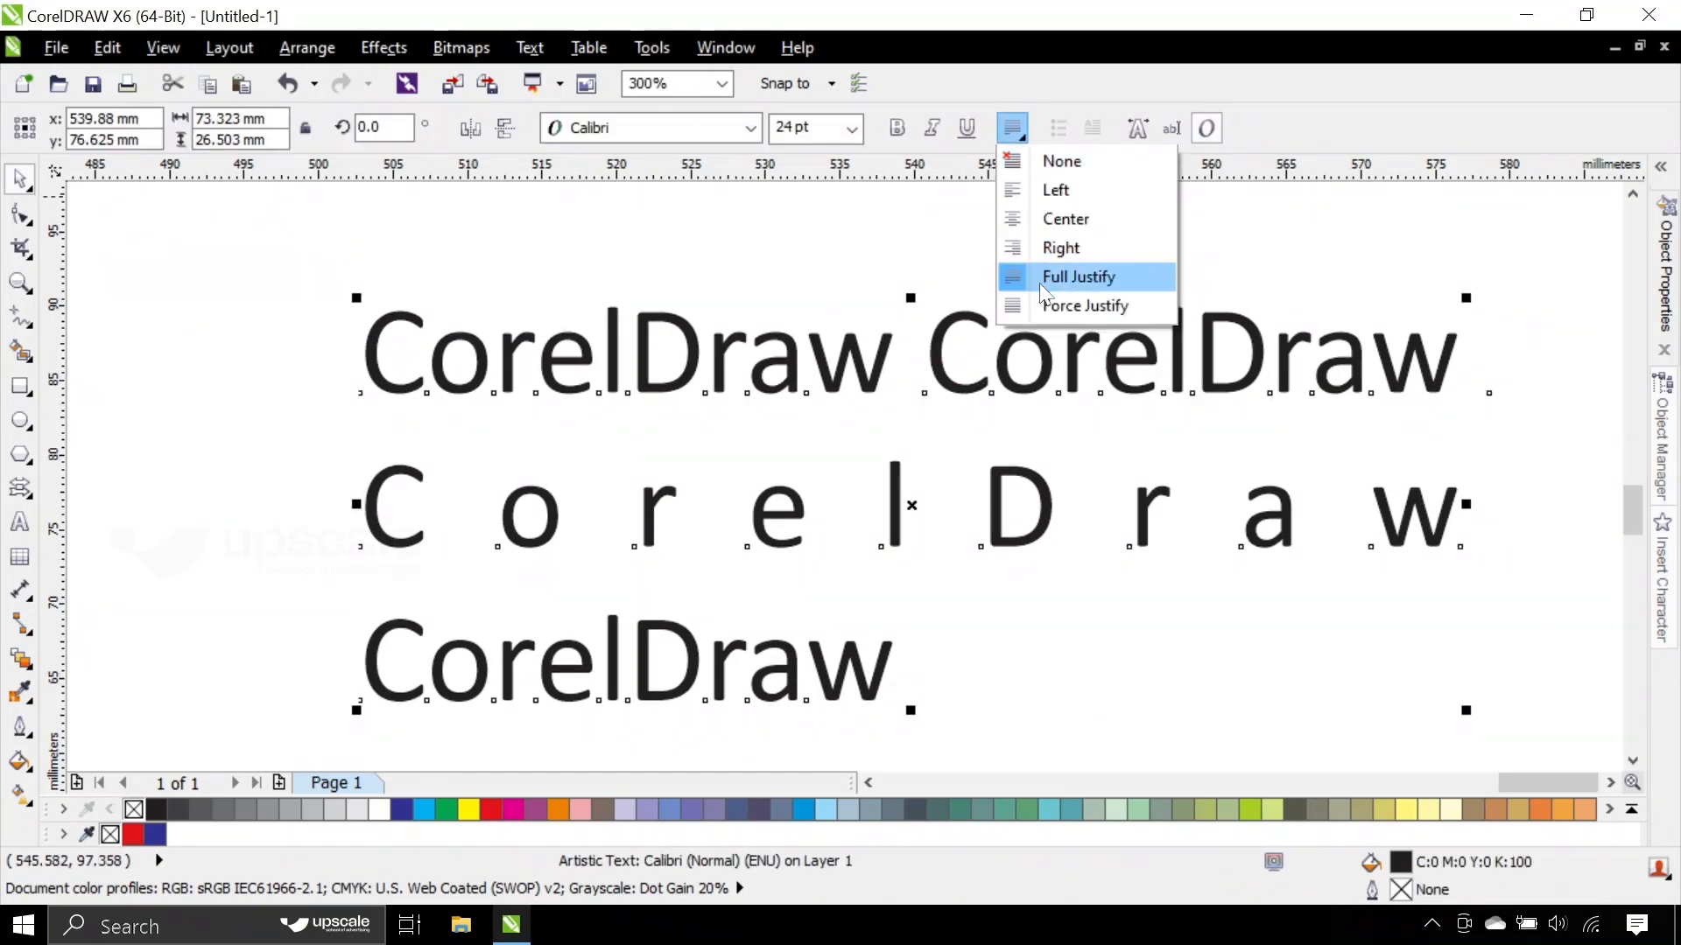
{"action": "left_click", "coordinate": [1054, 303]}
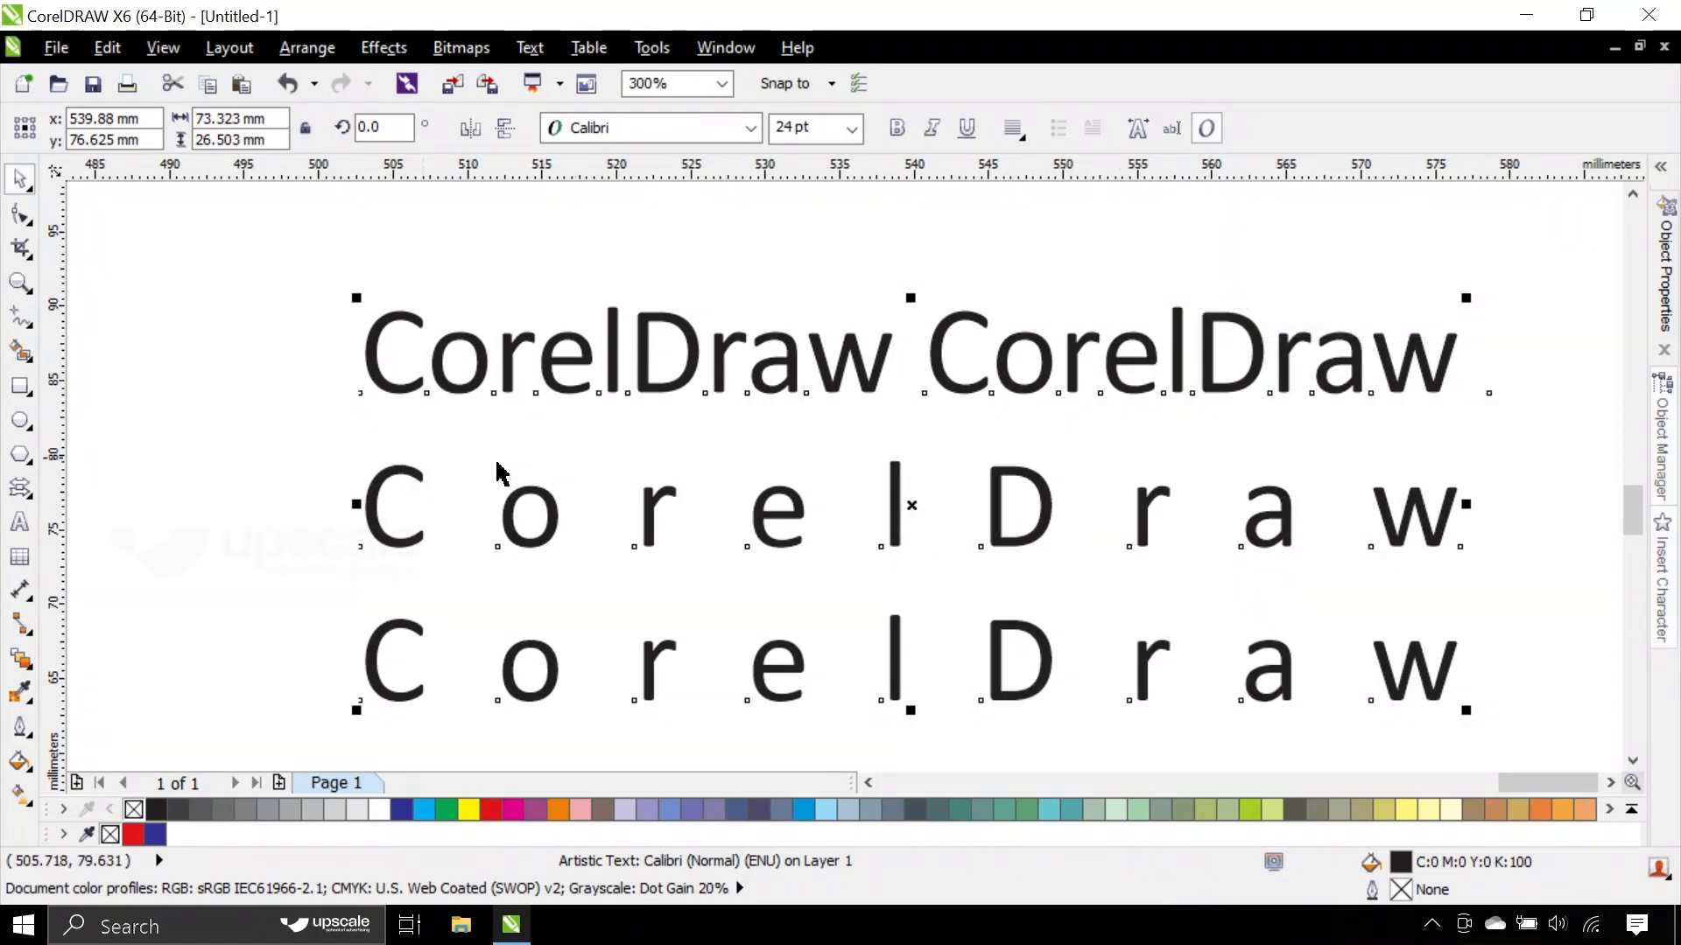
- Set the three-line text's horizontal alignment to Left and deselect it
{"action": "left_click", "coordinate": [1013, 128]}
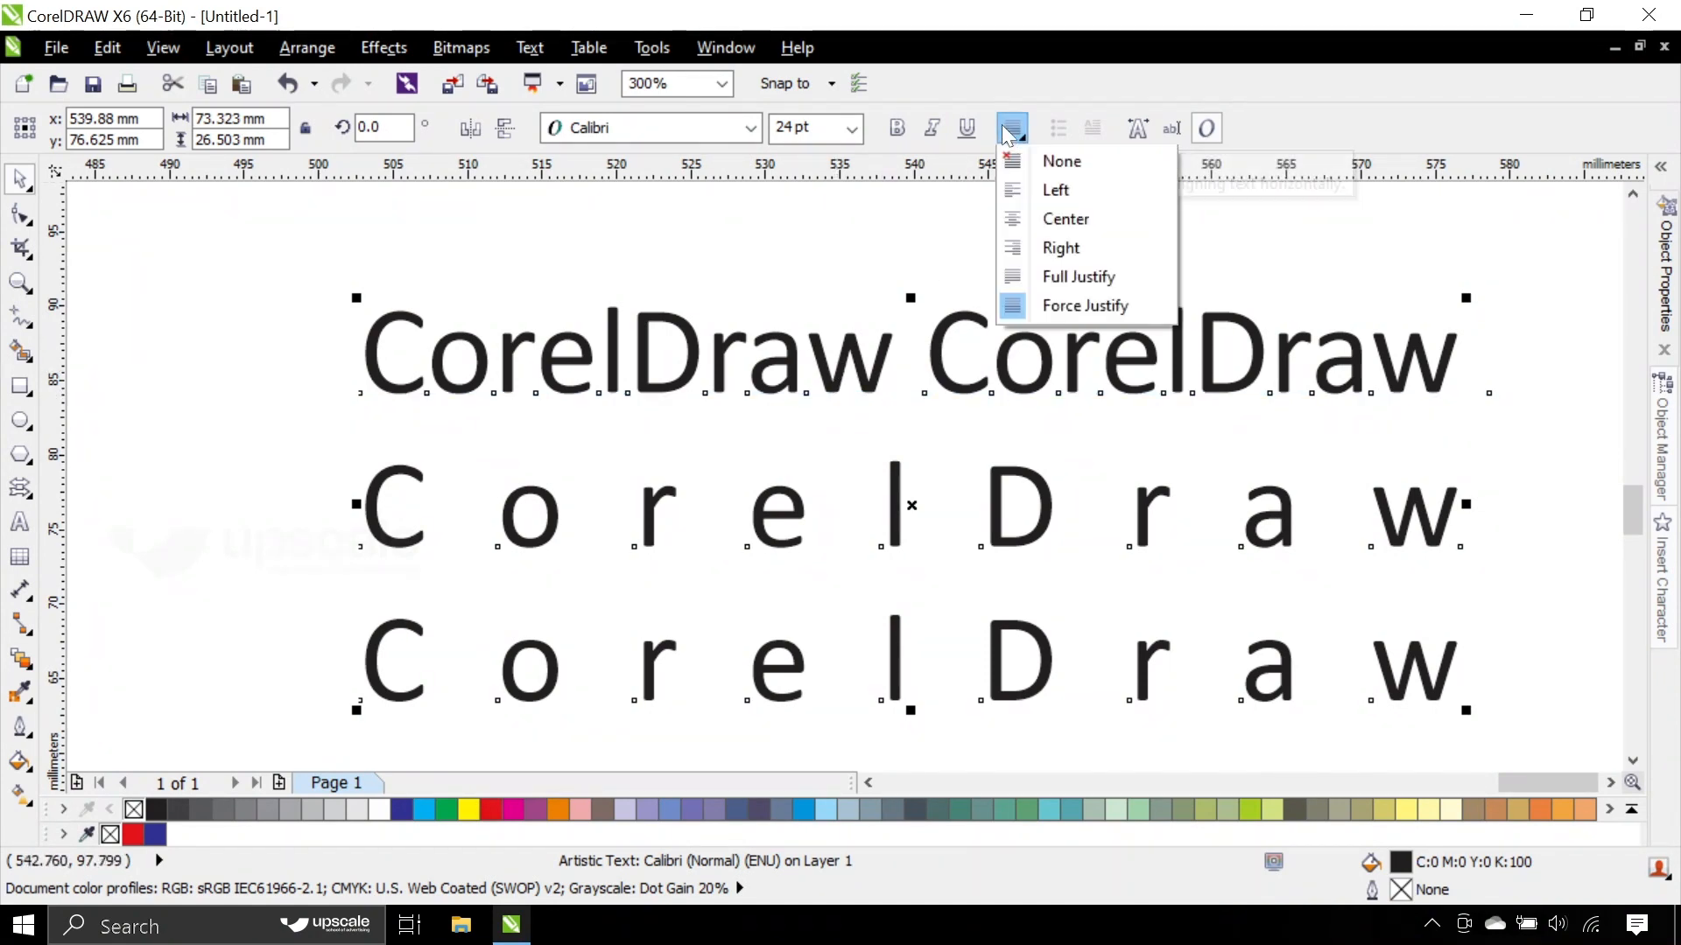
{"action": "left_click", "coordinate": [1038, 187]}
{"action": "left_click", "coordinate": [926, 355]}
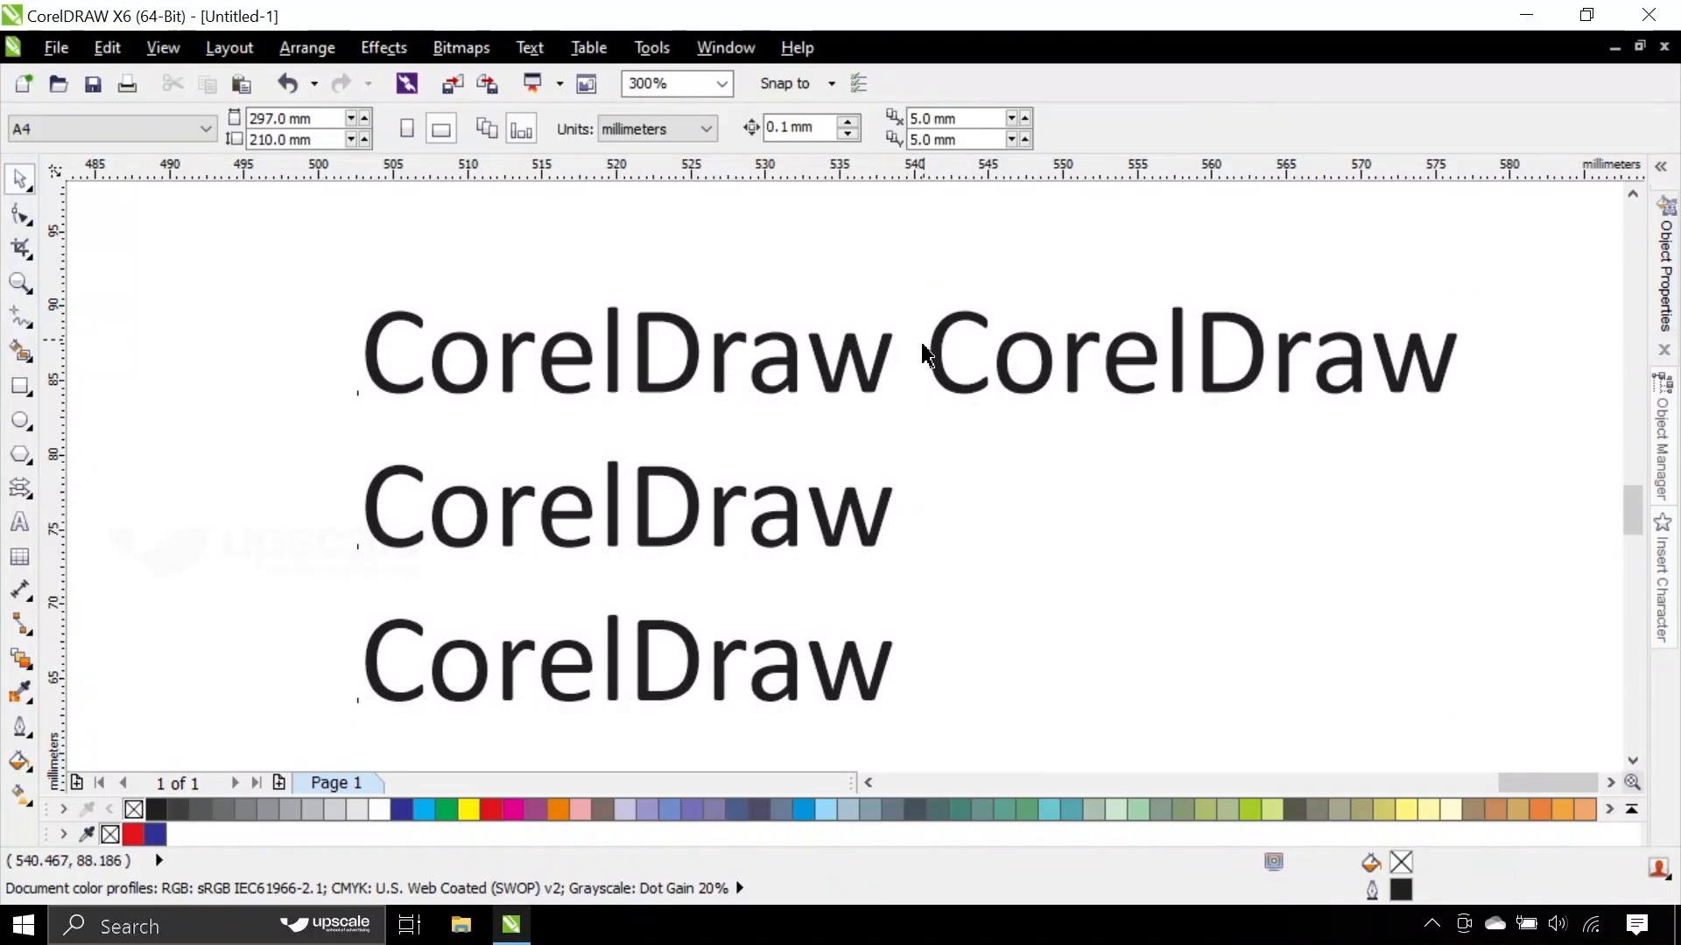
- Delete the second and third lines of the text and move the remaining line to about x 526 mm, y 81 mm
{"action": "left_click", "coordinate": [873, 379]}
{"action": "scroll", "coordinate": [872, 379], "scroll_direction": "down", "scroll_amount": 1}
{"action": "double_click", "coordinate": [872, 379]}
{"action": "left_click_drag", "start_coordinate": [1164, 372], "coordinate": [1216, 536]}
{"action": "key", "text": "Delete"}
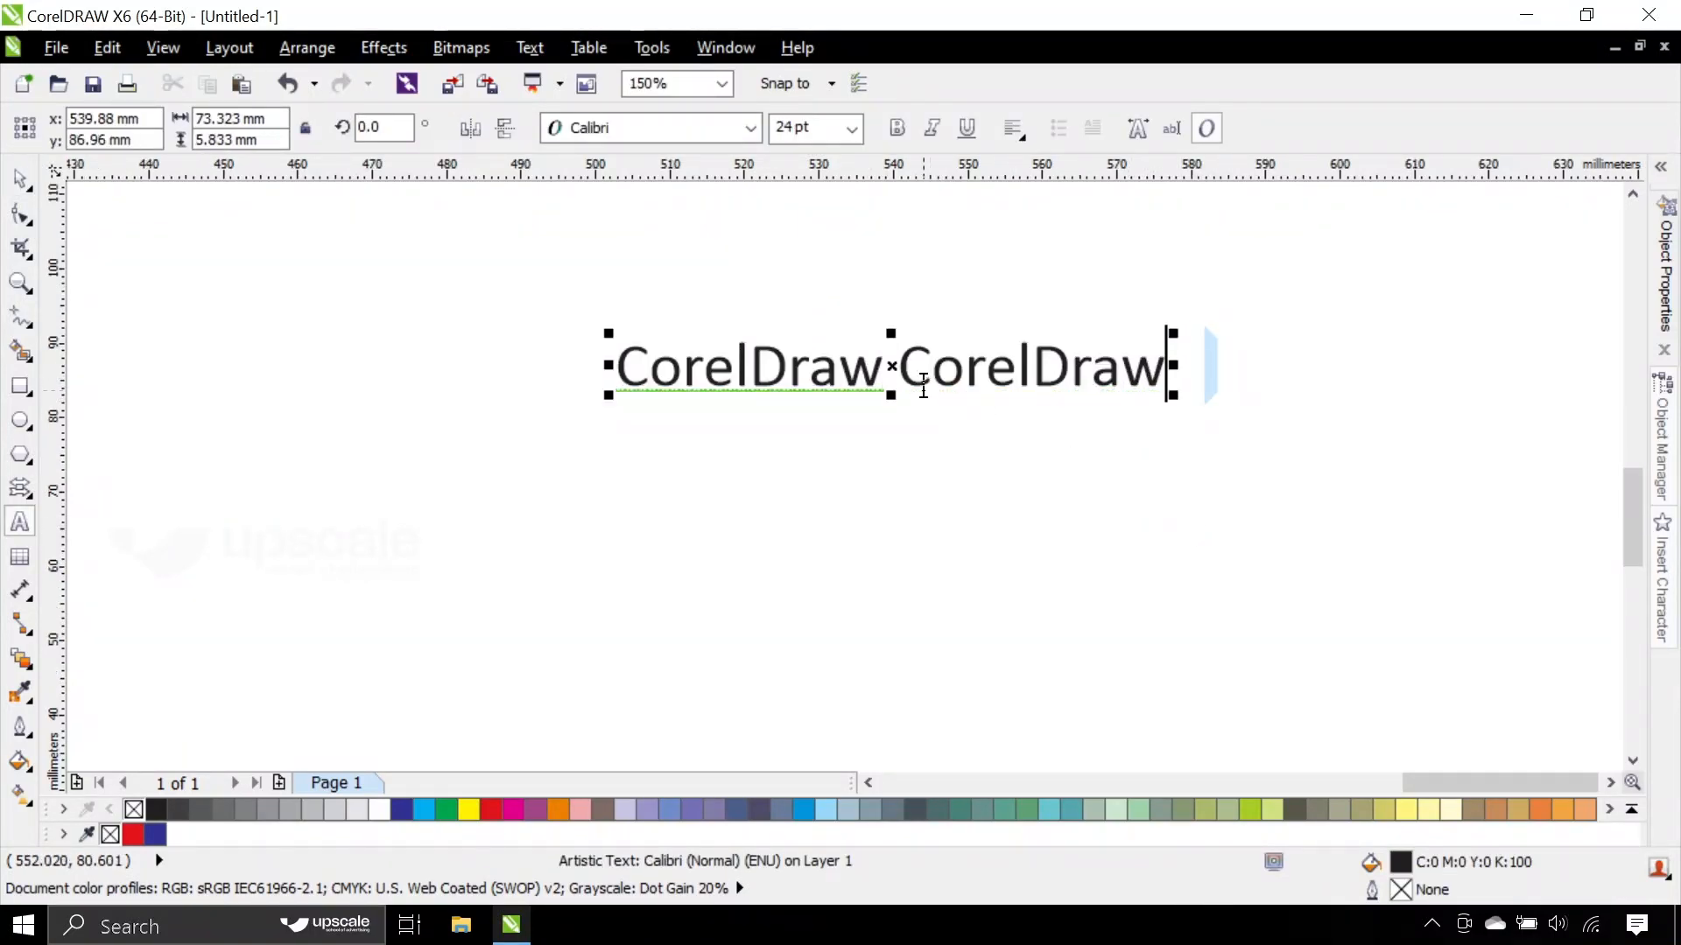
{"action": "left_click", "coordinate": [24, 184]}
{"action": "left_click_drag", "start_coordinate": [781, 372], "coordinate": [675, 418]}
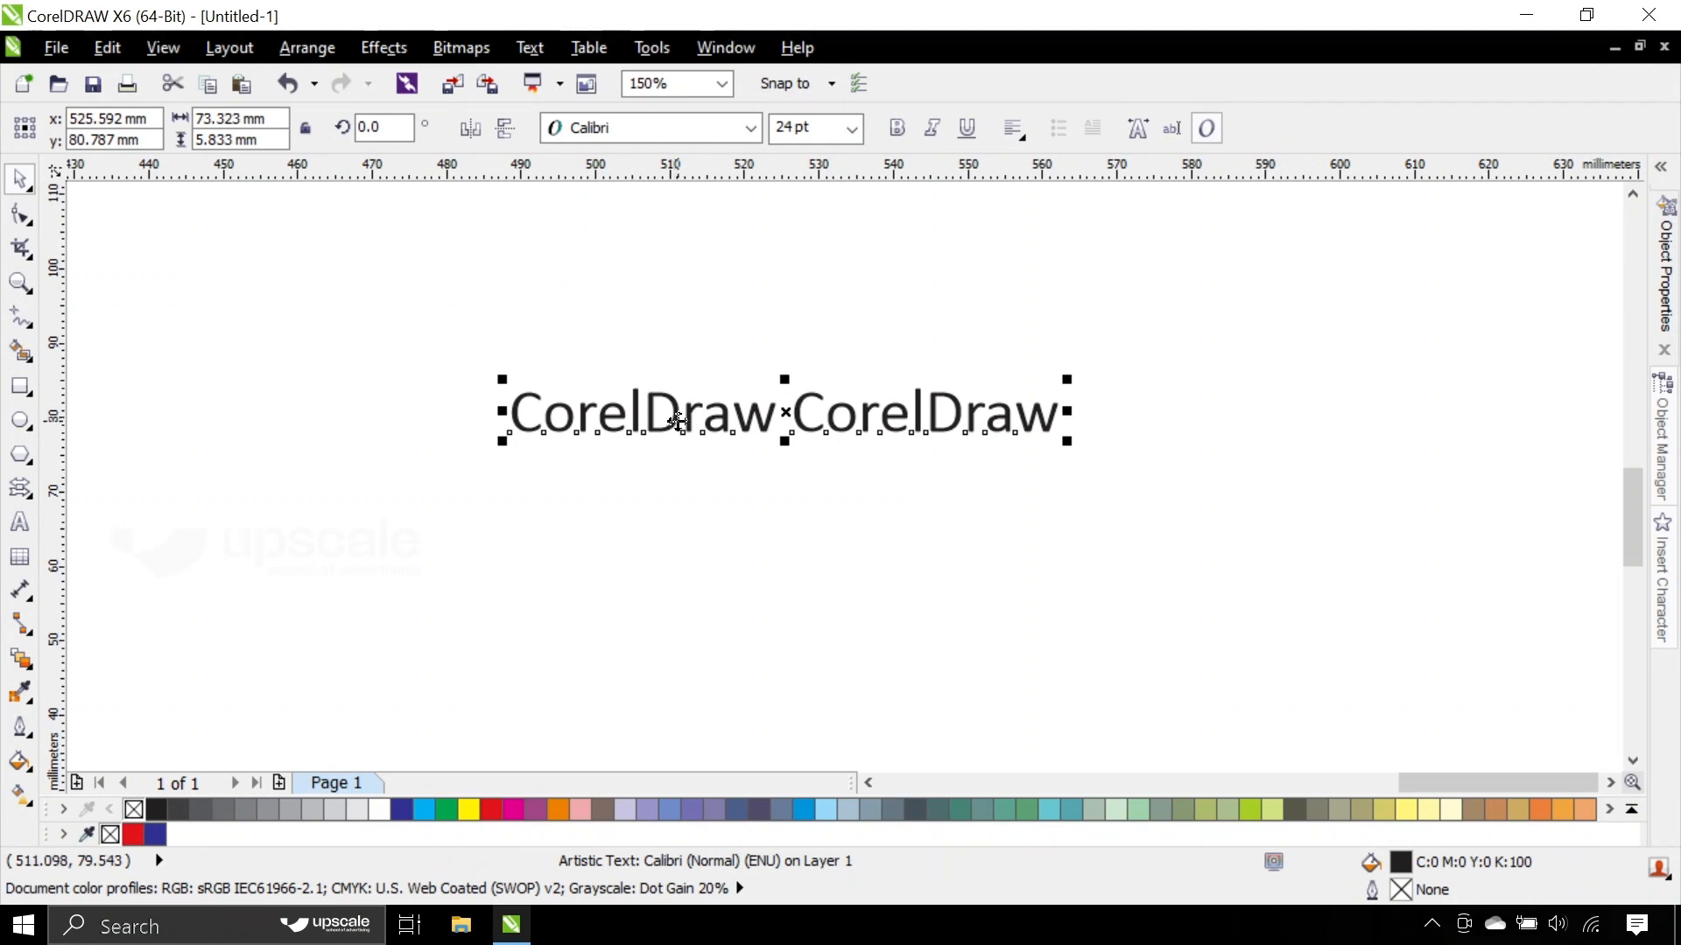
- Widen the character spacing of the CorelDraw line with the Shape tool
{"action": "left_click", "coordinate": [21, 214]}
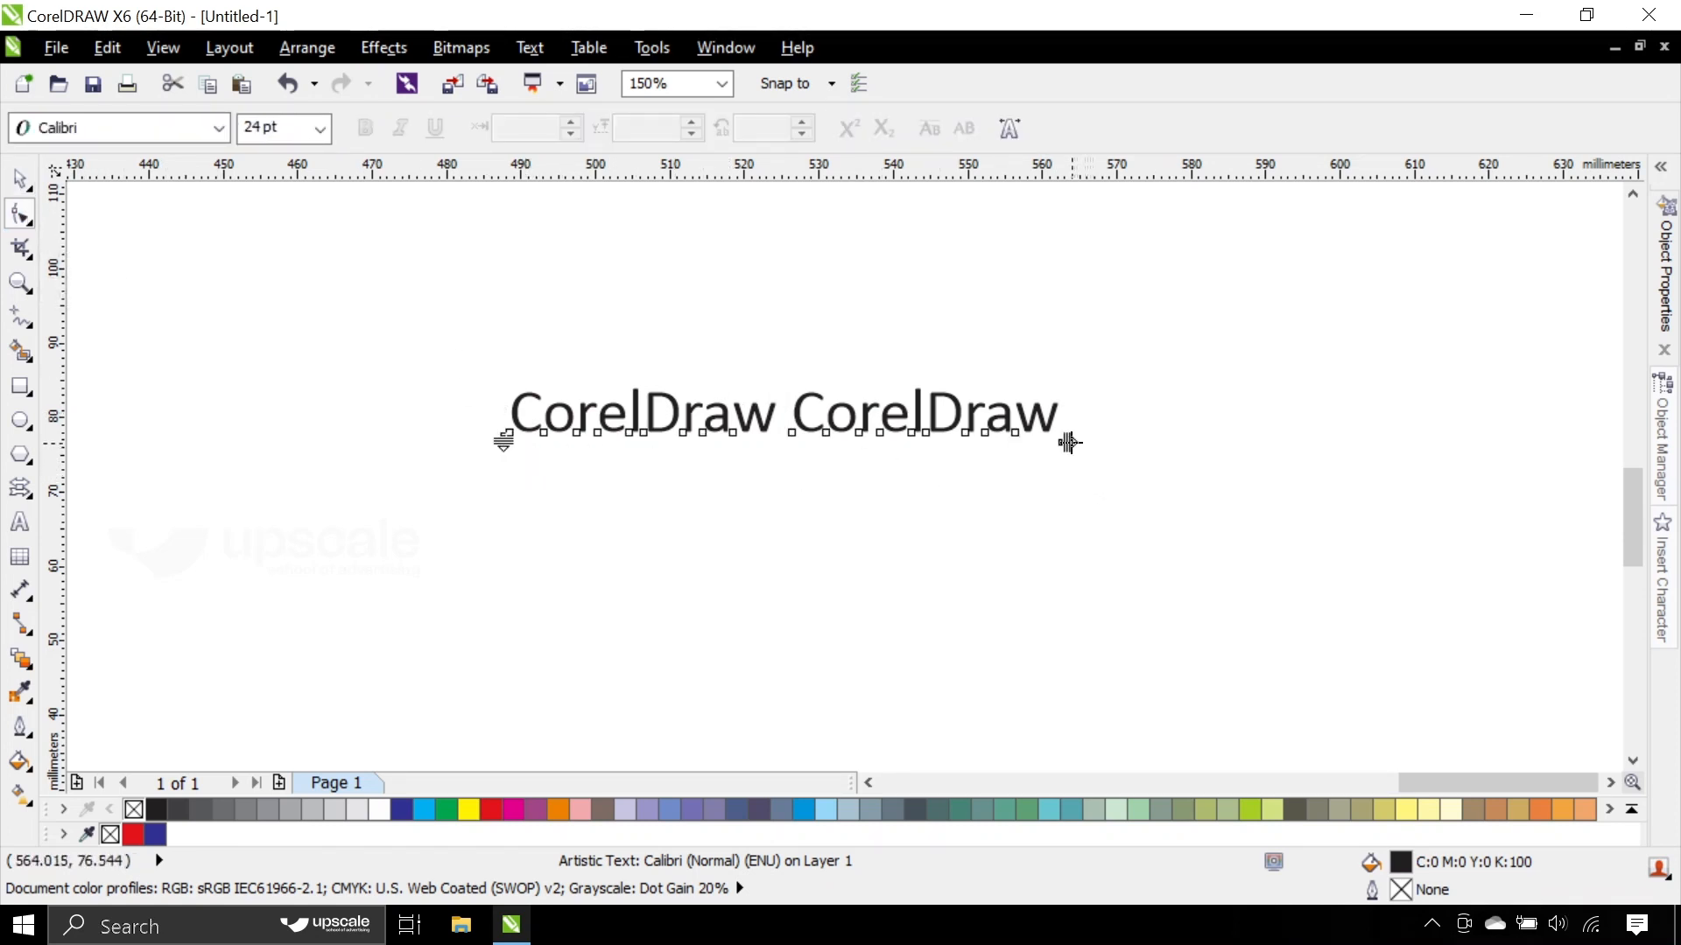
{"action": "left_click_drag", "start_coordinate": [1068, 443], "coordinate": [898, 462]}
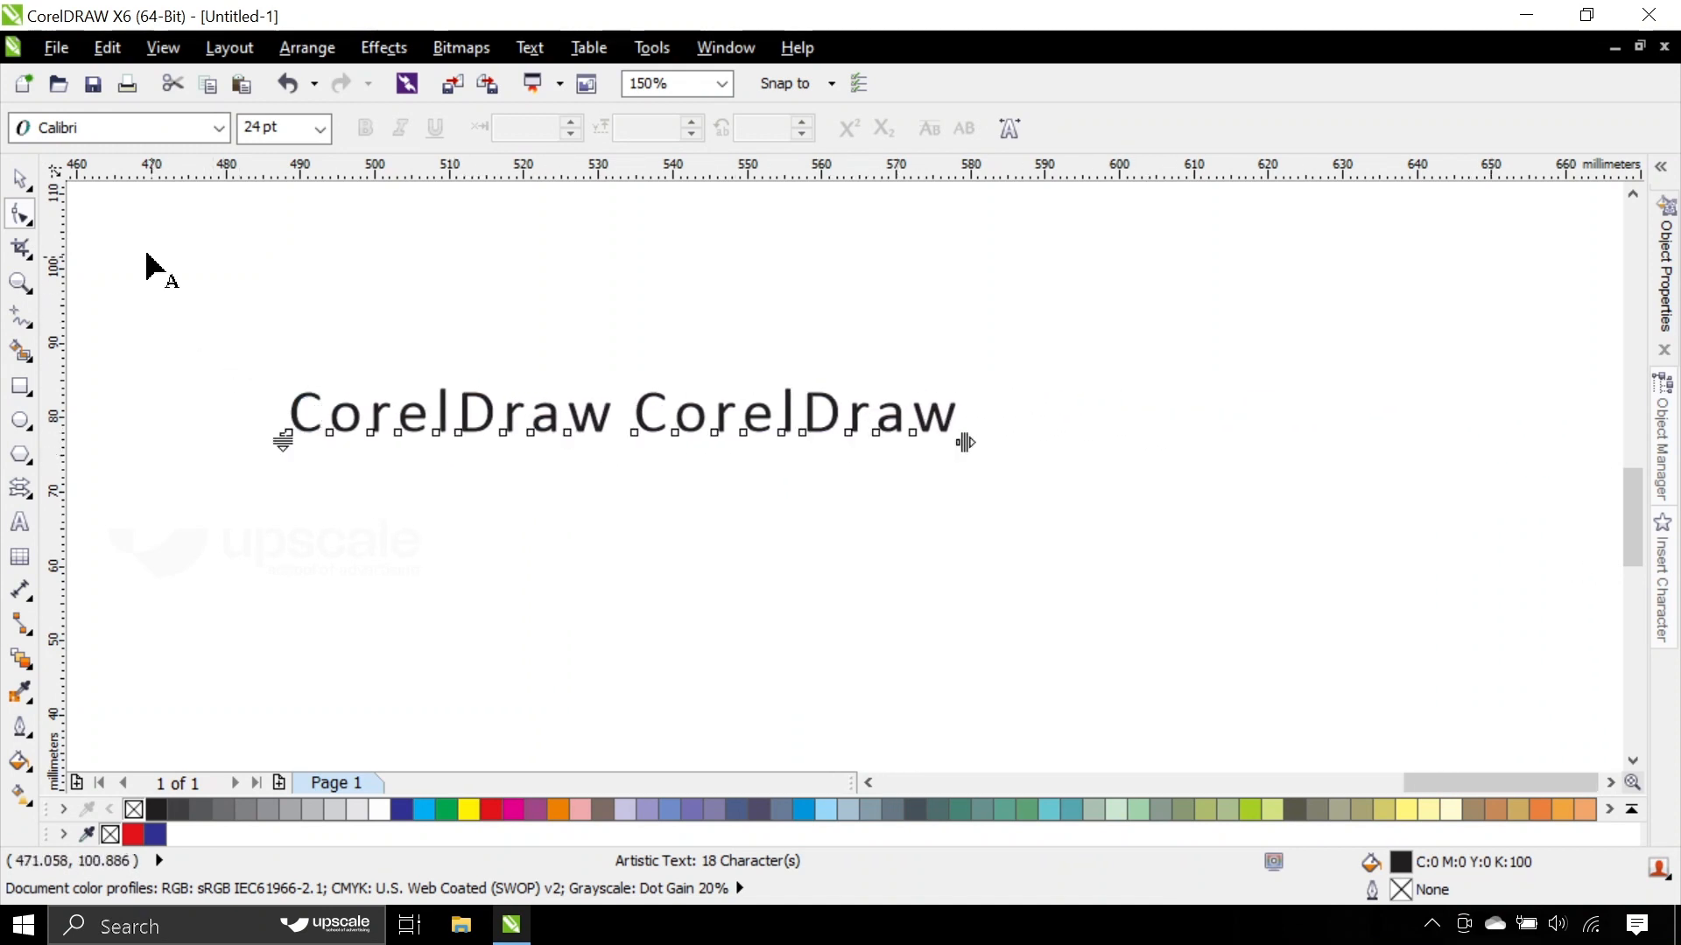
{"action": "left_click", "coordinate": [18, 179]}
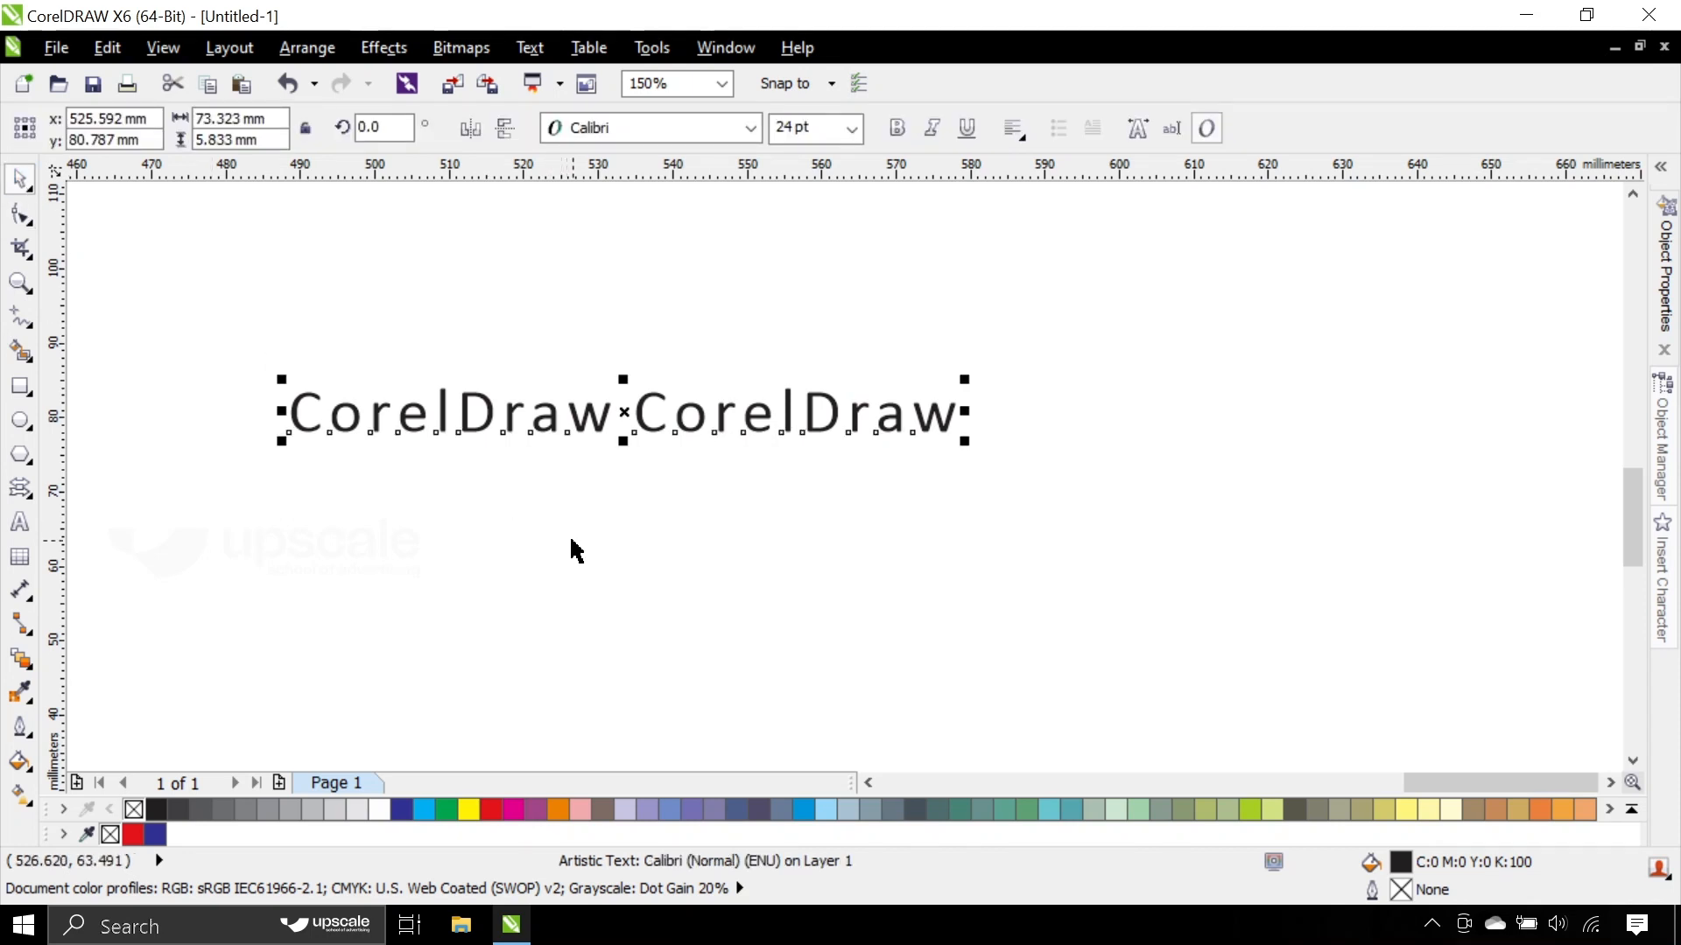
- Undo the spacing change, the move and the deletion of the two lower lines
{"action": "key", "text": "ctrl+z"}
{"action": "key", "text": "ctrl+z"}
{"action": "key", "text": "ctrl+z"}
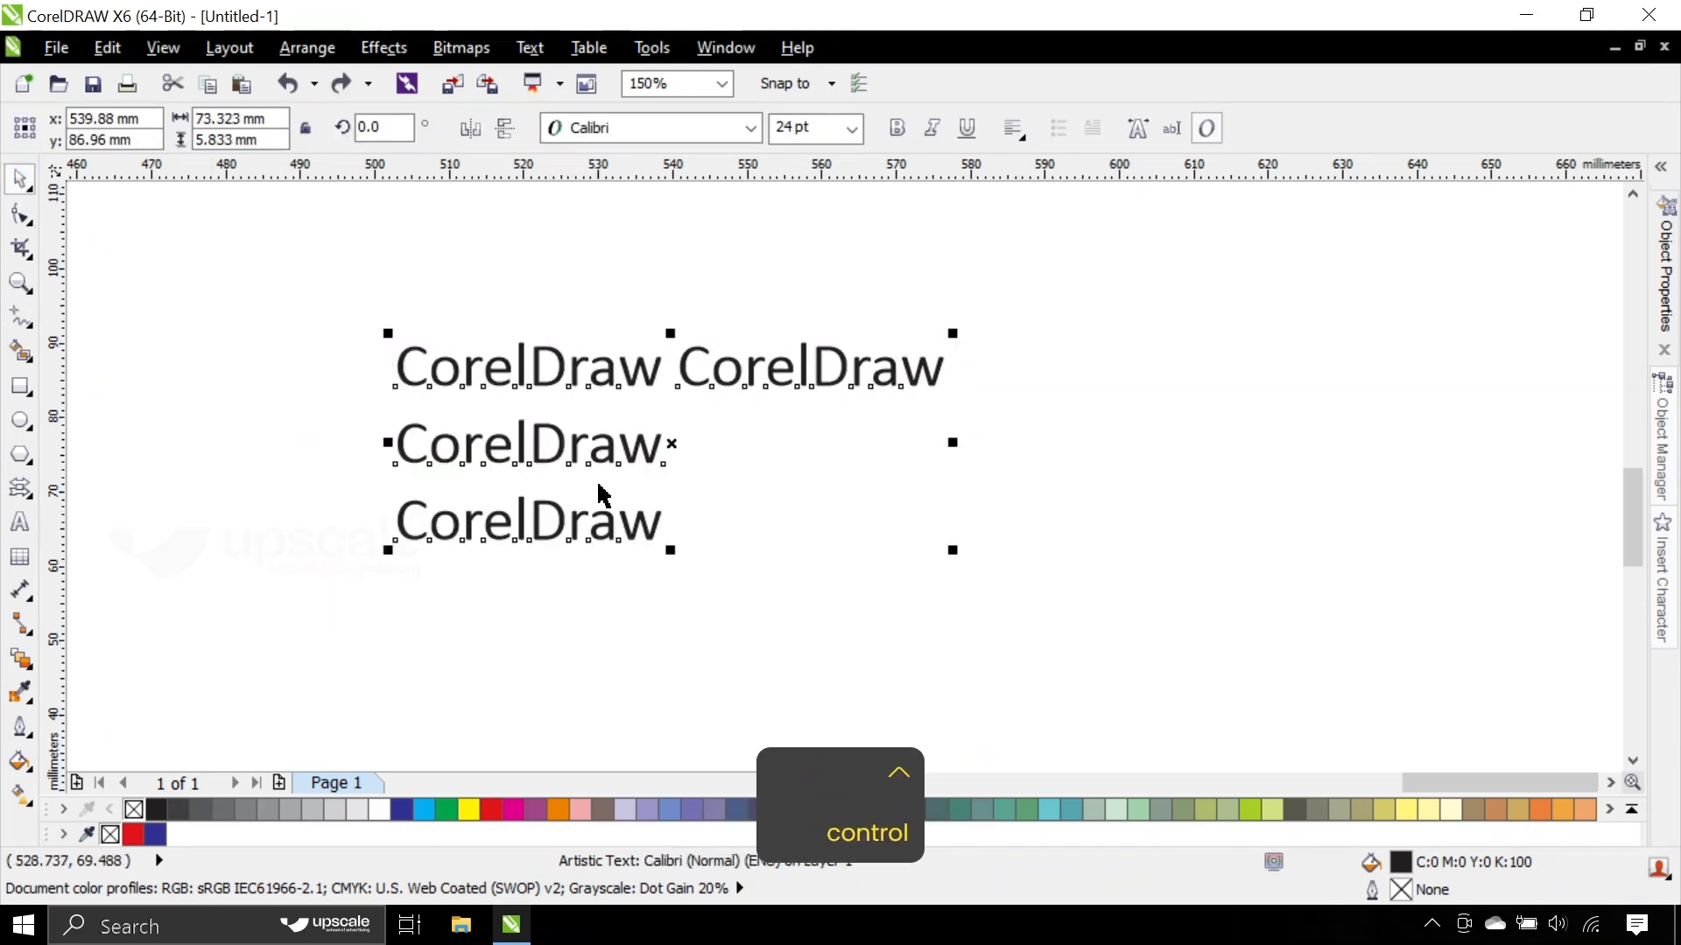
- Move the three-line text to about x 566 mm, y 82 mm and tighten its line spacing with the Shape tool
{"action": "left_click_drag", "start_coordinate": [688, 370], "coordinate": [885, 330]}
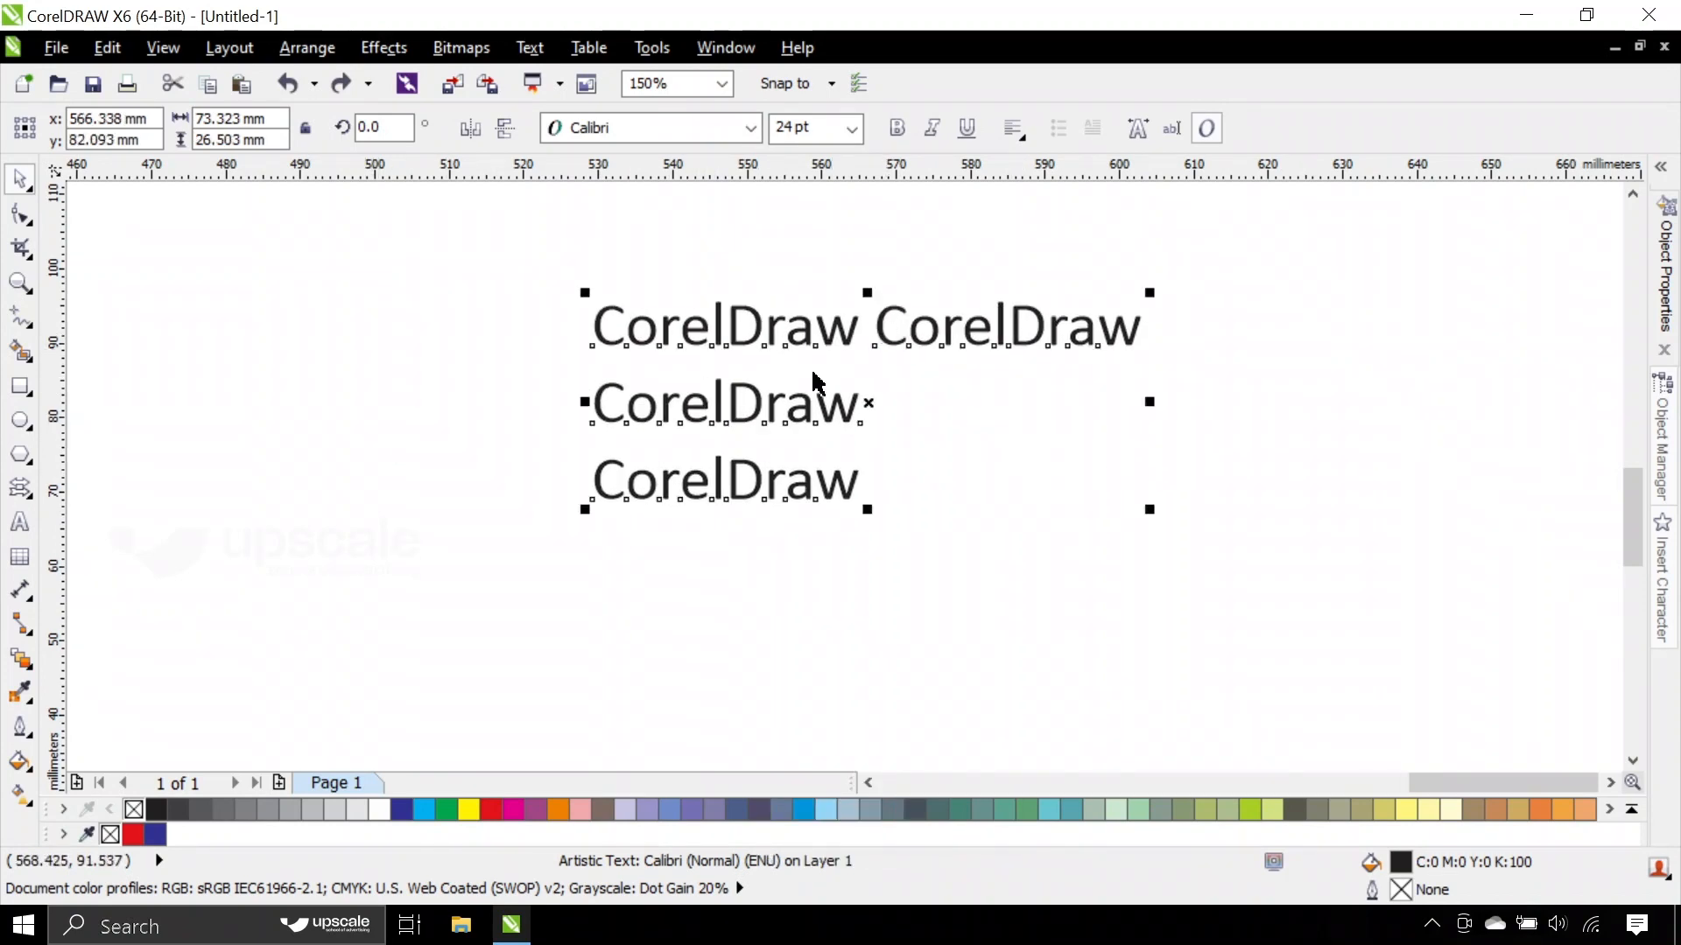
{"action": "left_click", "coordinate": [21, 214]}
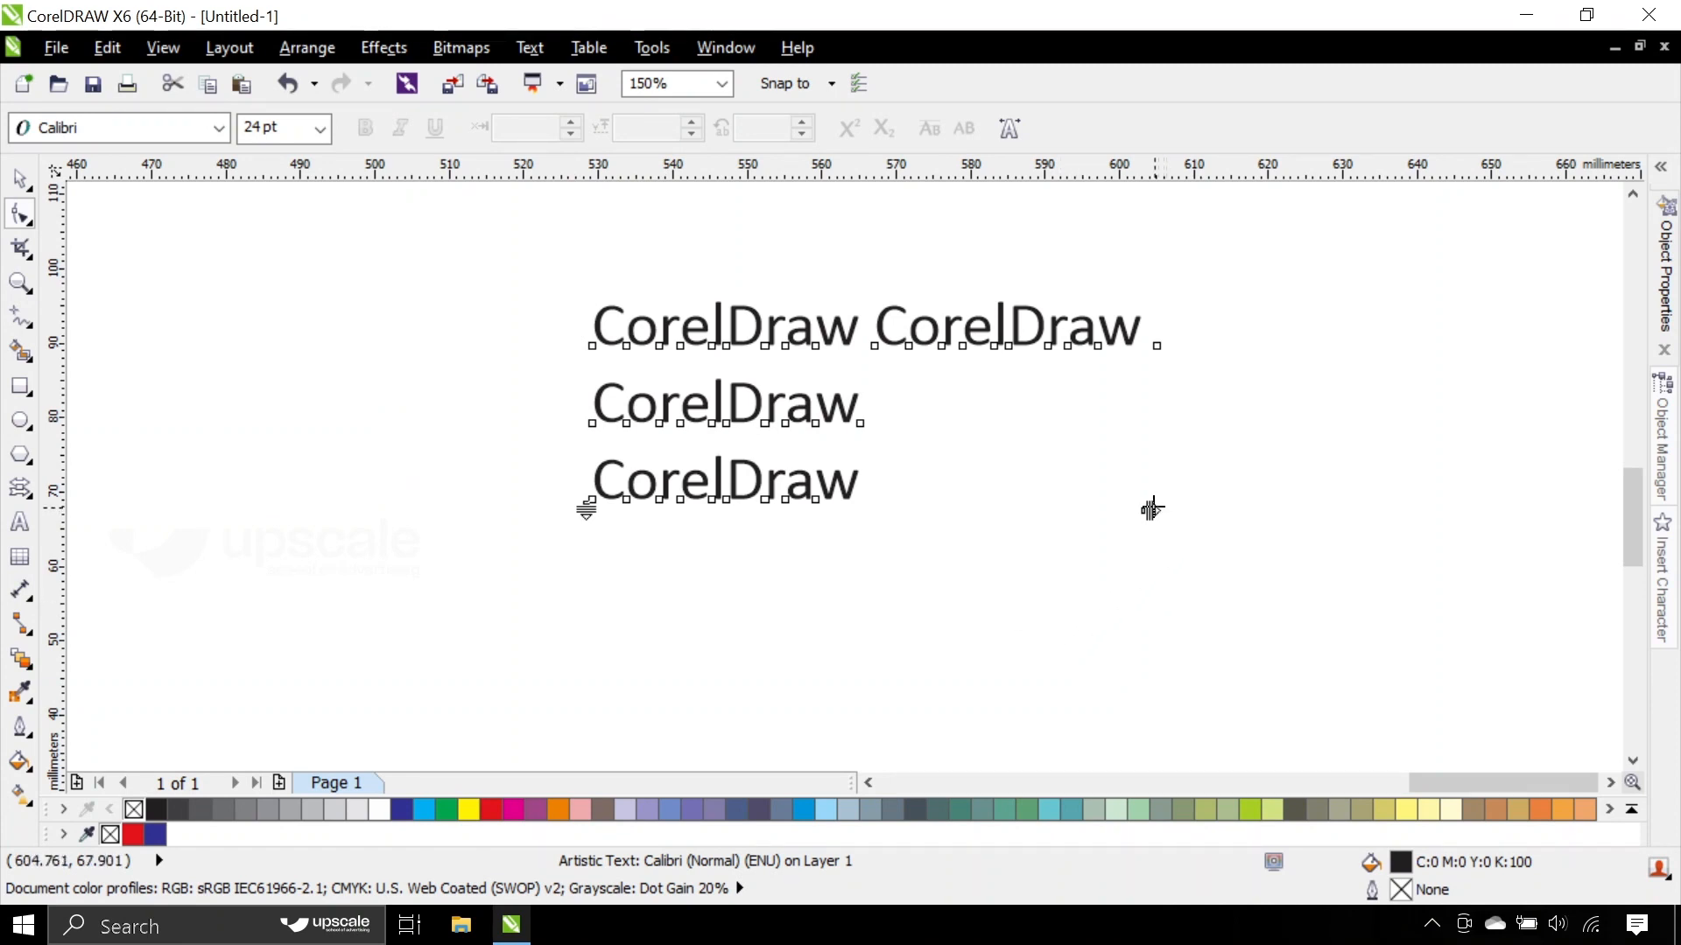
{"action": "left_click_drag", "start_coordinate": [588, 509], "coordinate": [525, 467]}
{"action": "left_click", "coordinate": [19, 179]}
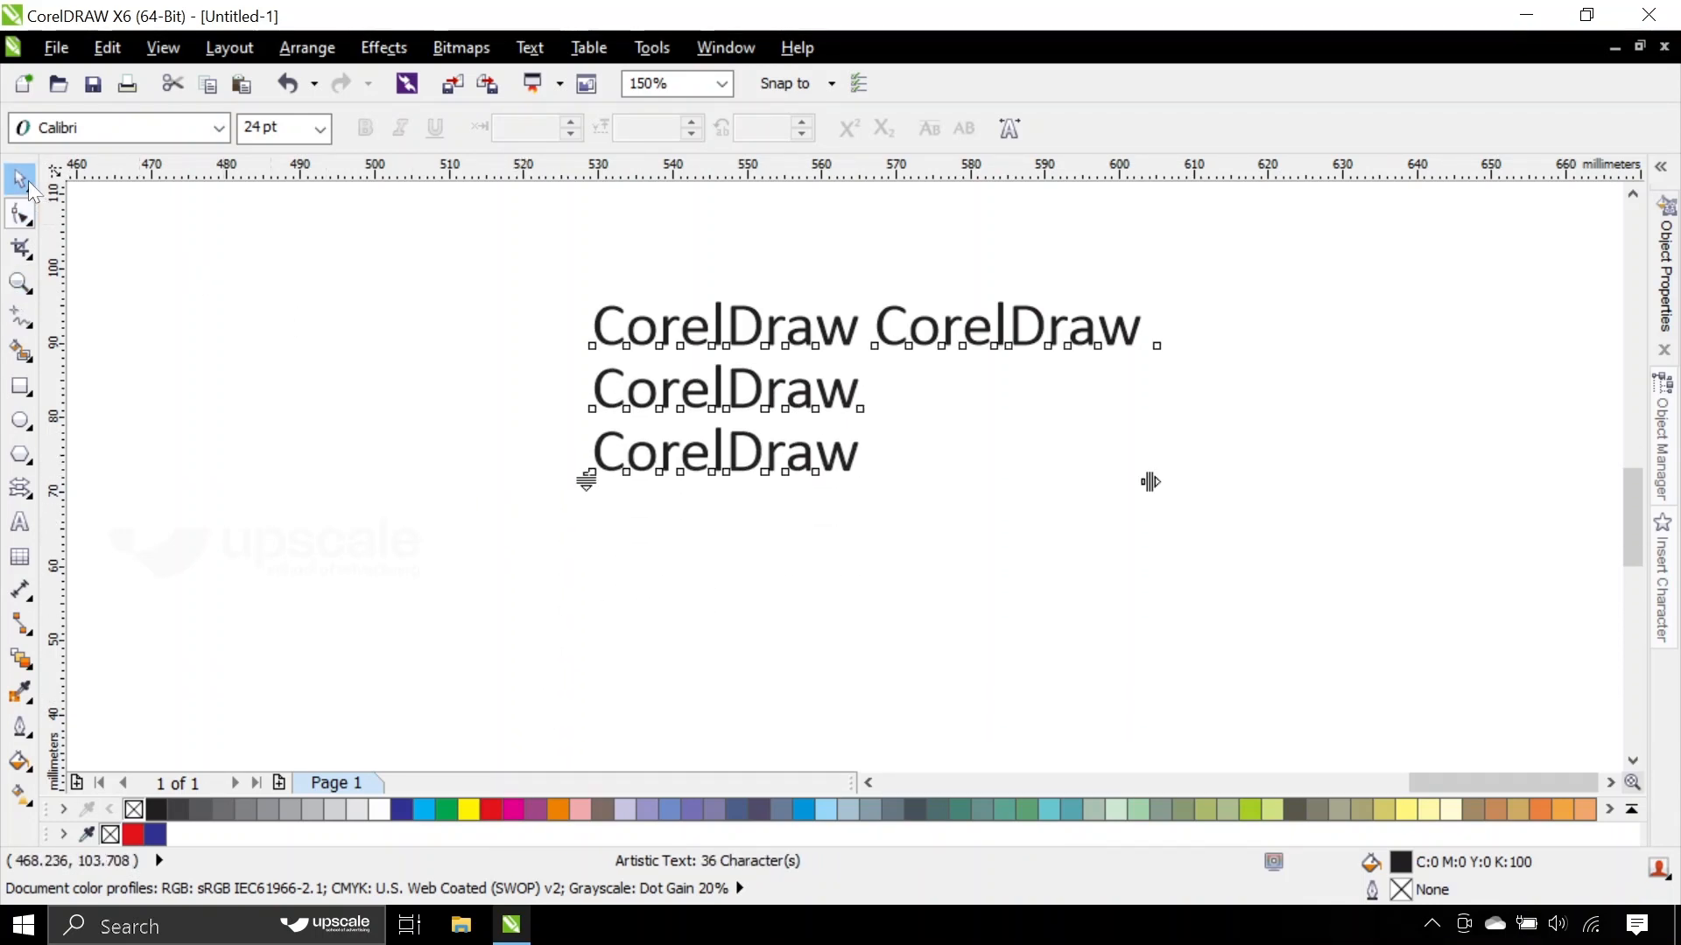
{"action": "key", "text": "Escape"}
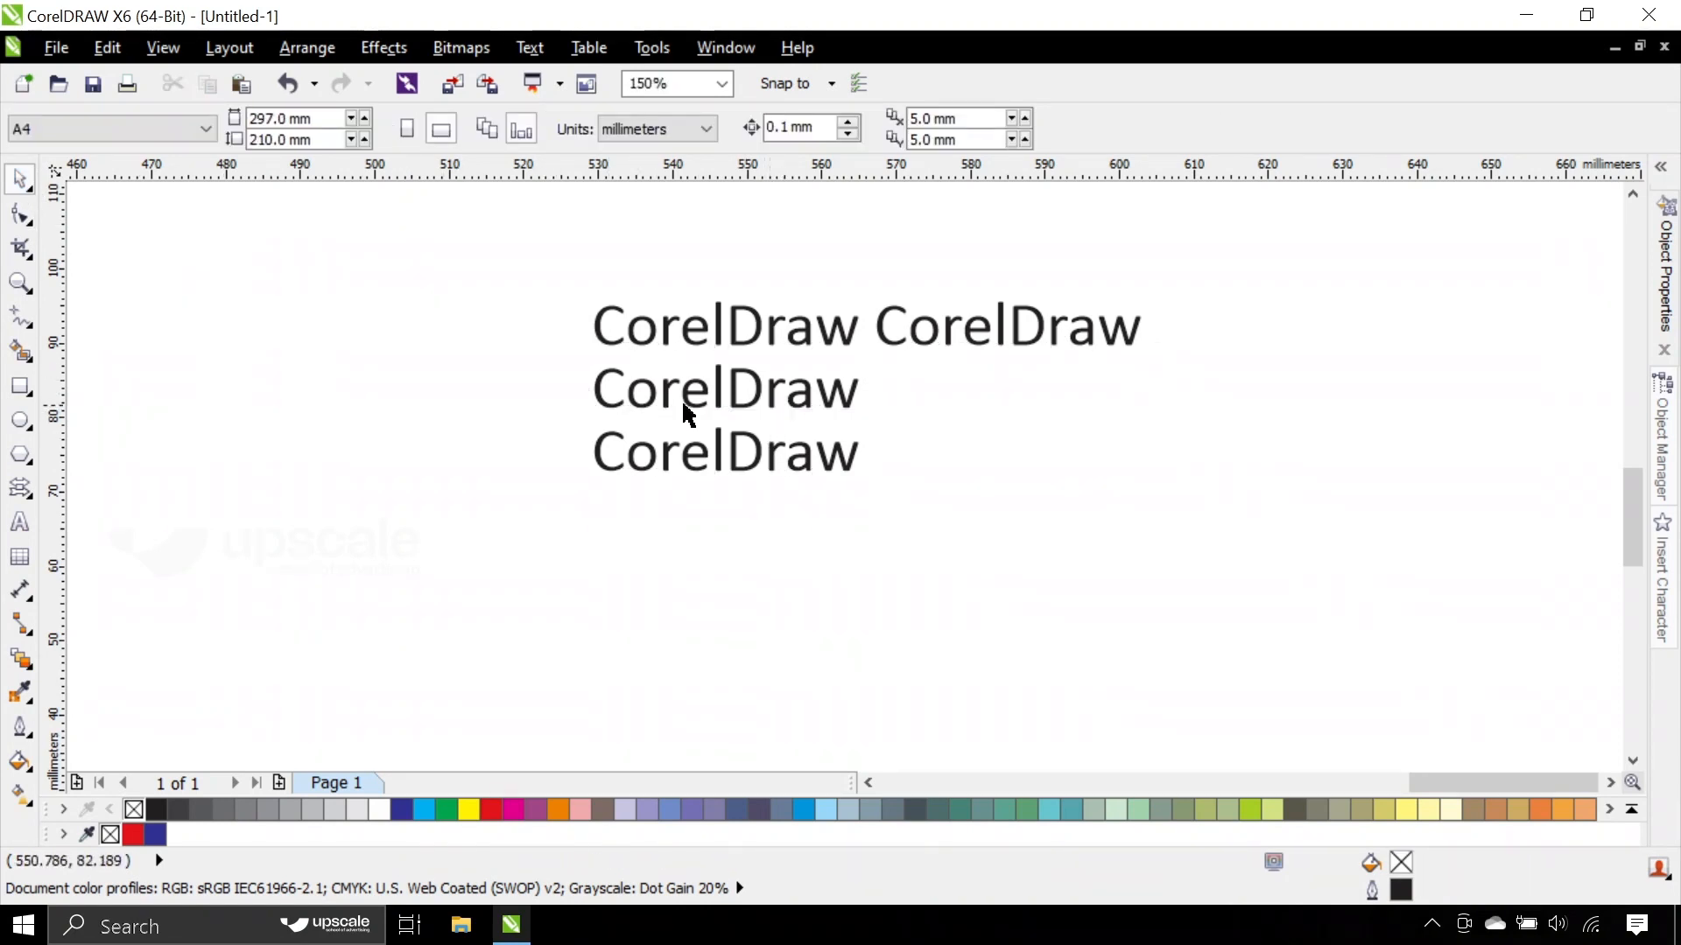
- Delete the second and third CorelDraw lines, keeping only the first line
{"action": "double_click", "coordinate": [604, 391]}
{"action": "left_click_drag", "start_coordinate": [603, 392], "coordinate": [998, 529]}
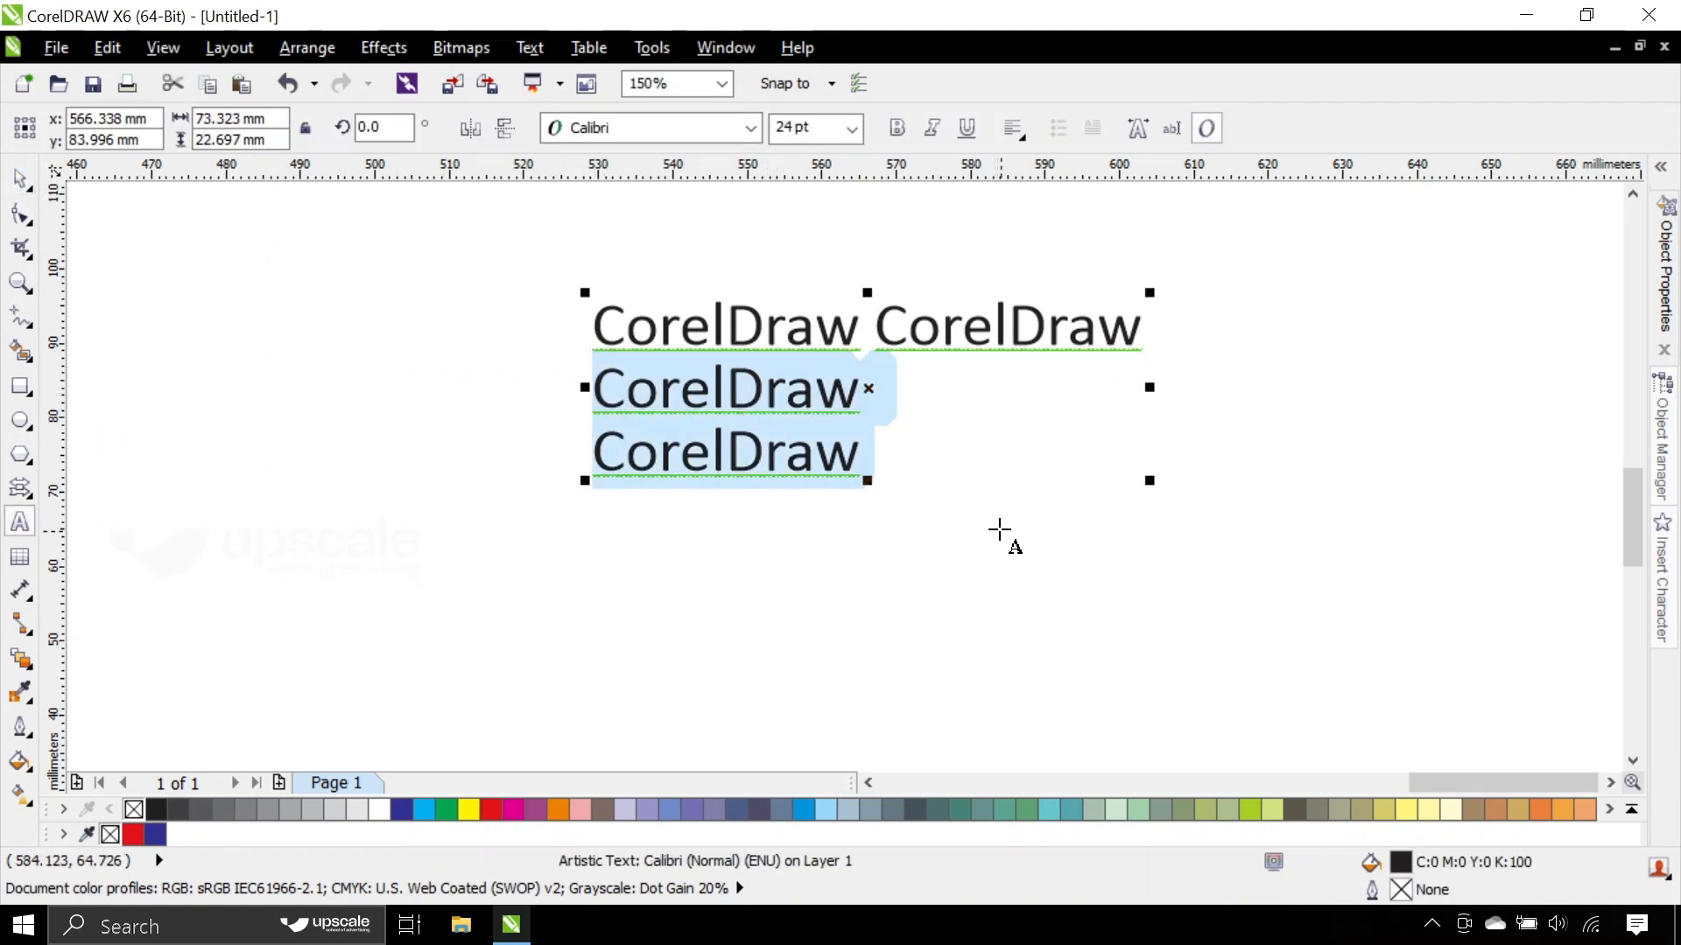
{"action": "key", "text": "Delete"}
{"action": "key", "text": "BackSpace"}
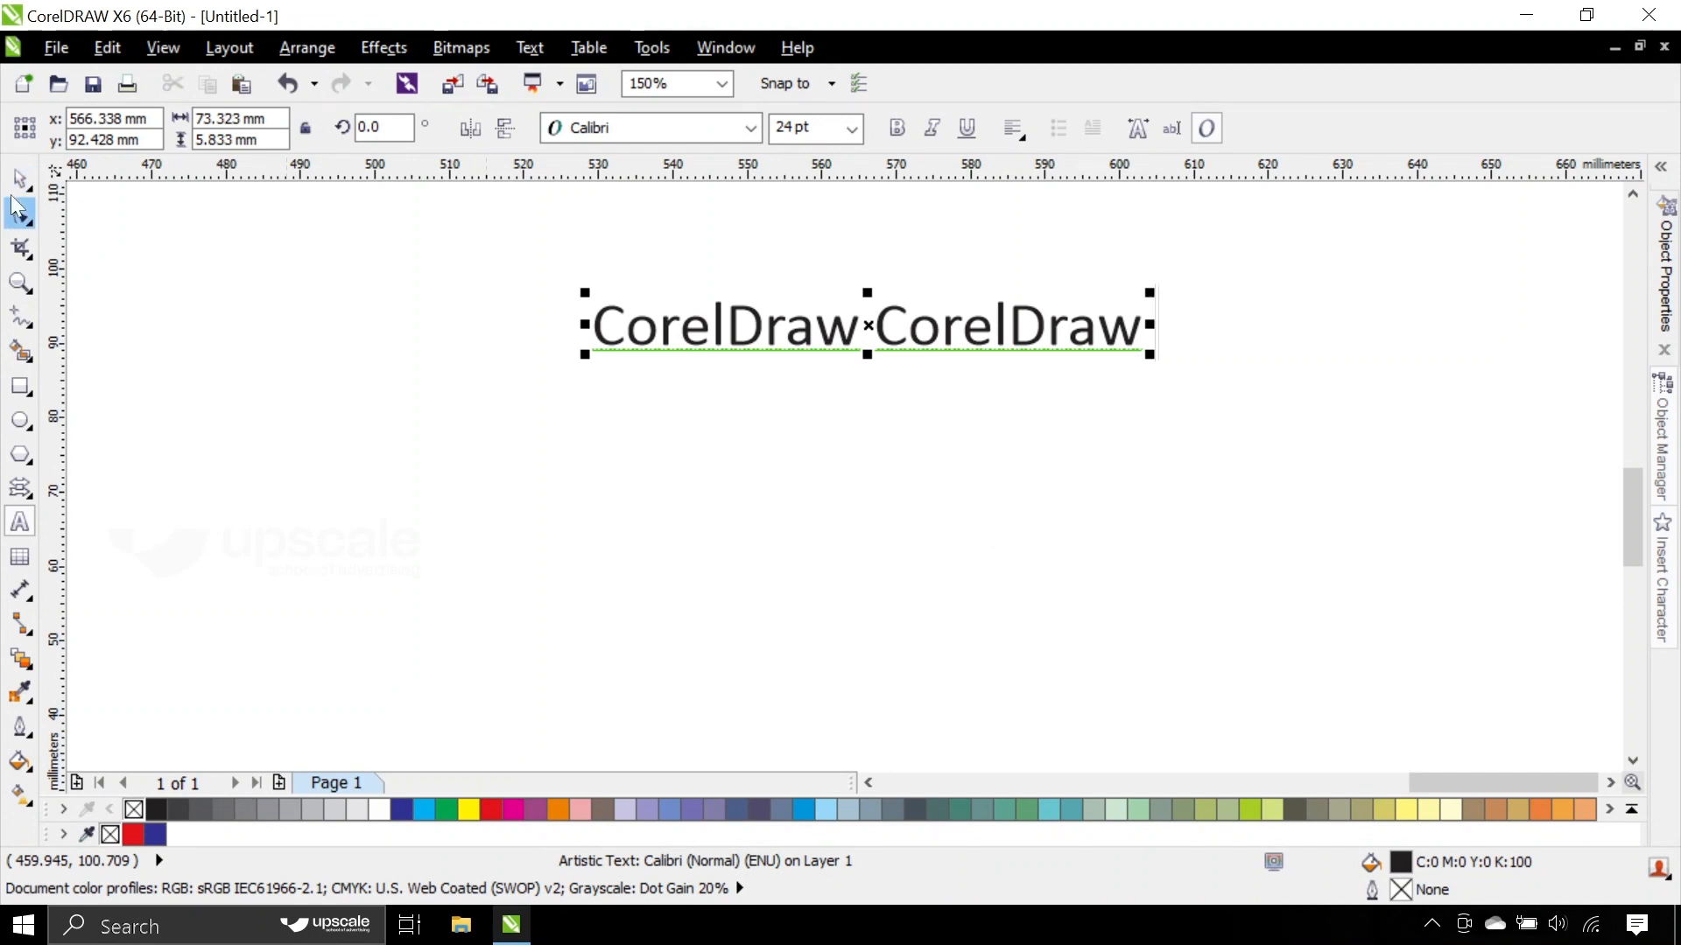
- Try widening only the gap between the two words with the Shape tool, and undo it
{"action": "left_click", "coordinate": [16, 208]}
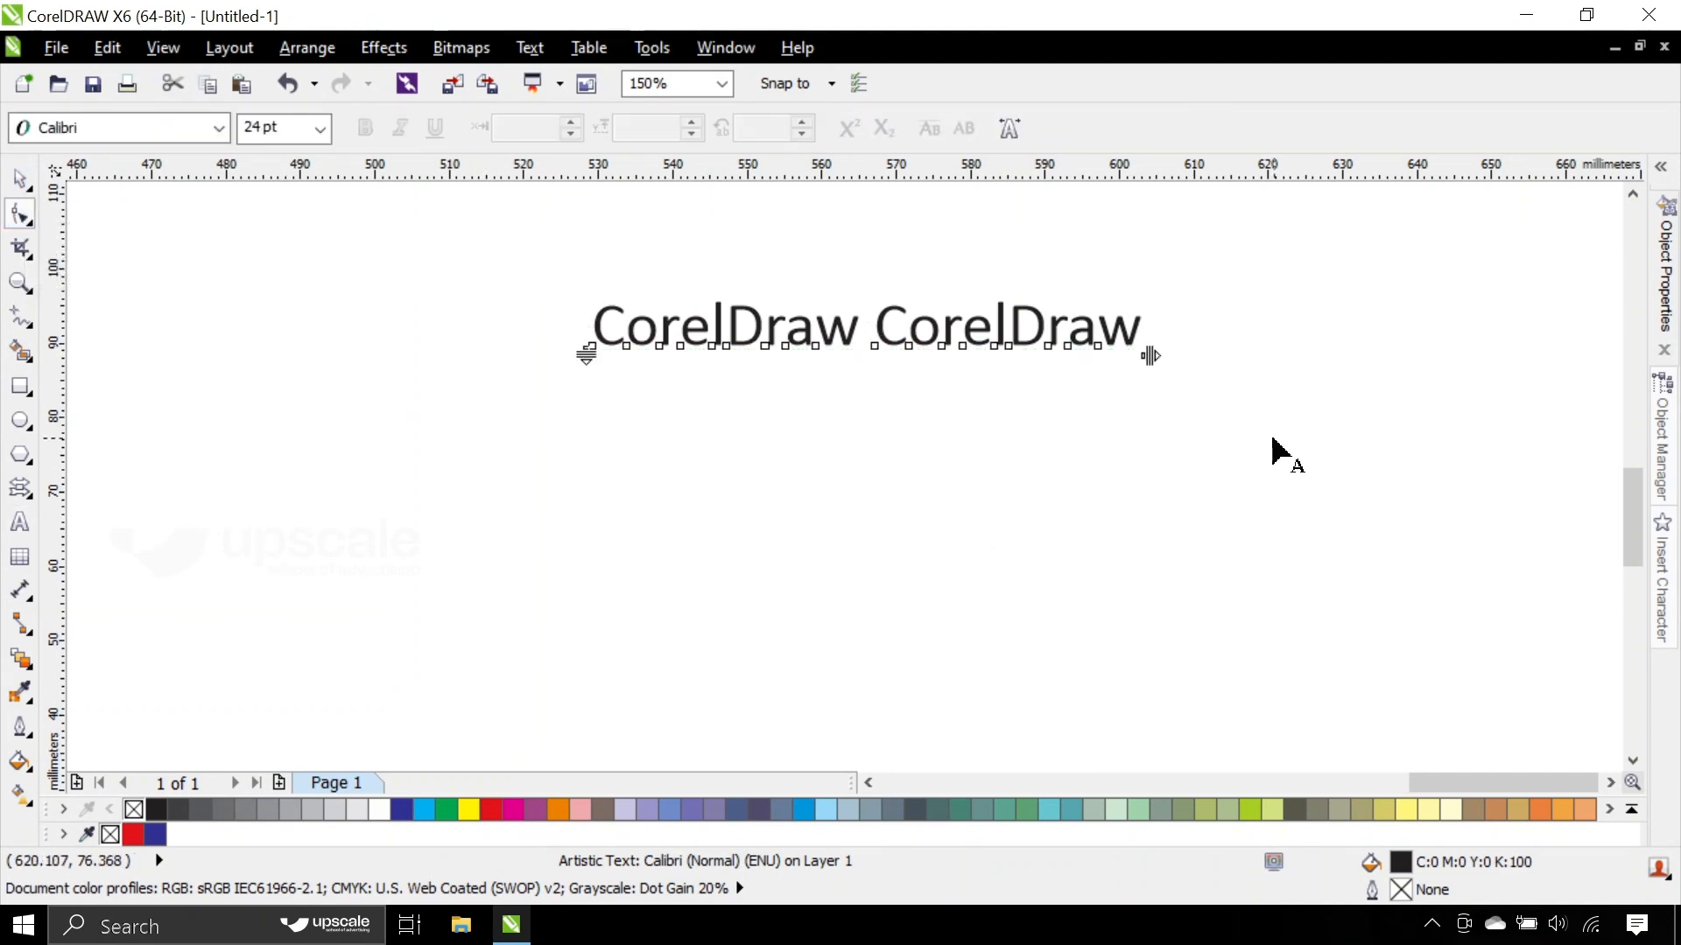
{"action": "left_click_drag", "start_coordinate": [1152, 357], "coordinate": [1505, 379]}
{"action": "key", "text": "ctrl+z"}
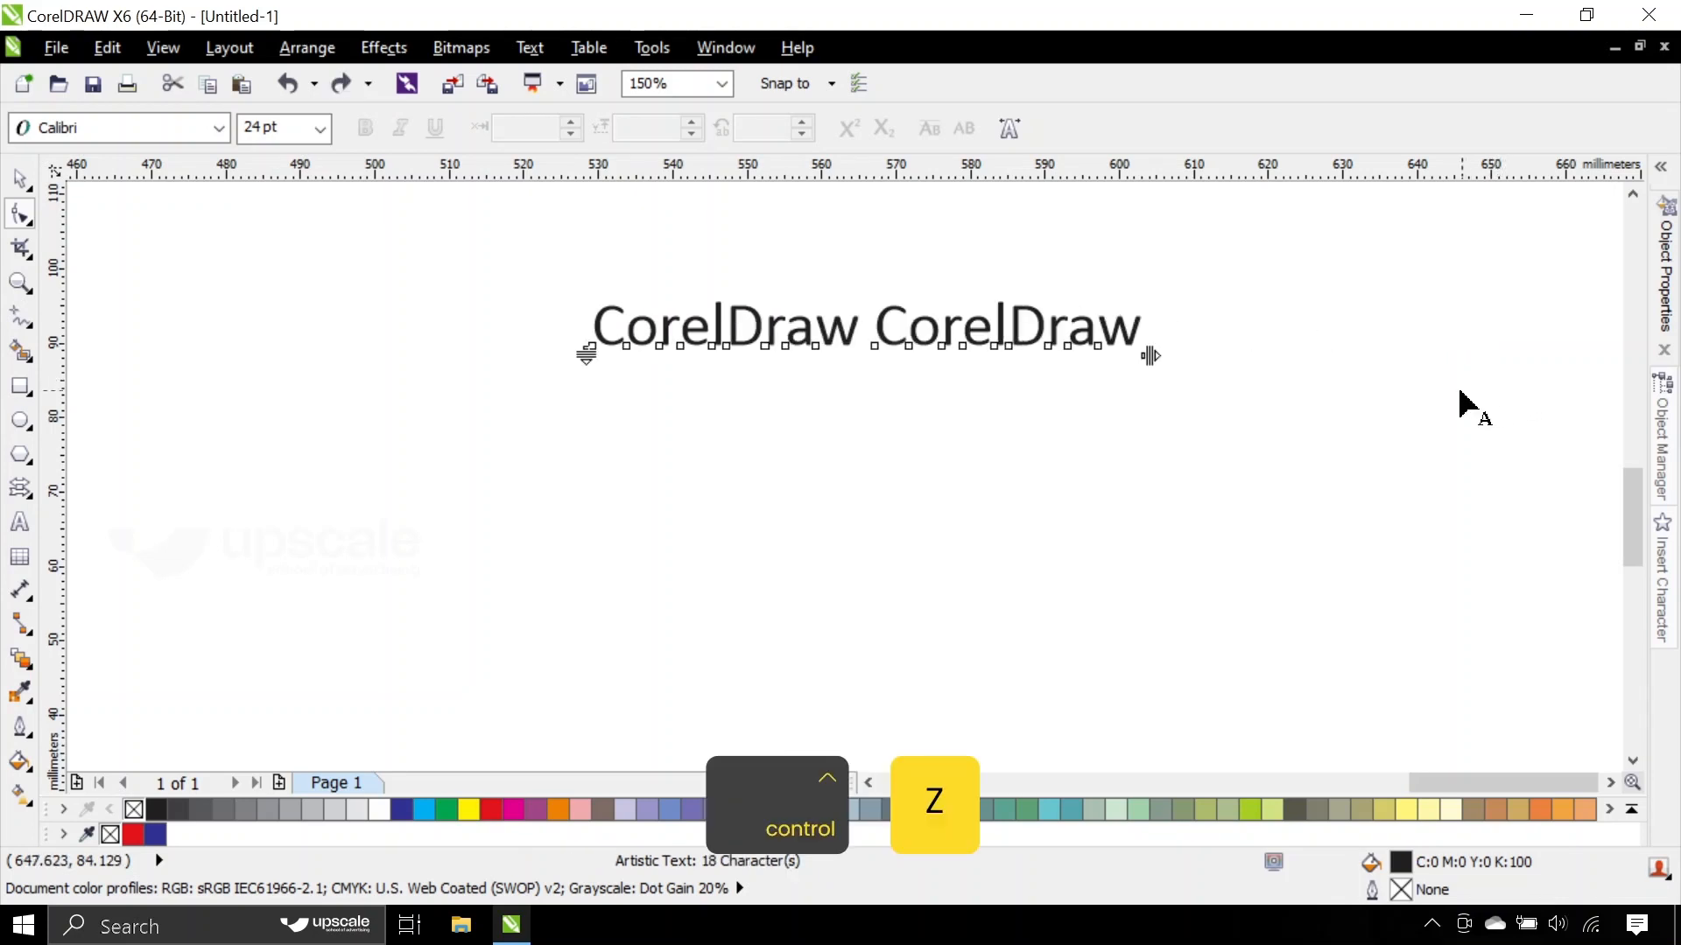
{"action": "left_click_drag", "start_coordinate": [1150, 356], "coordinate": [1482, 377]}
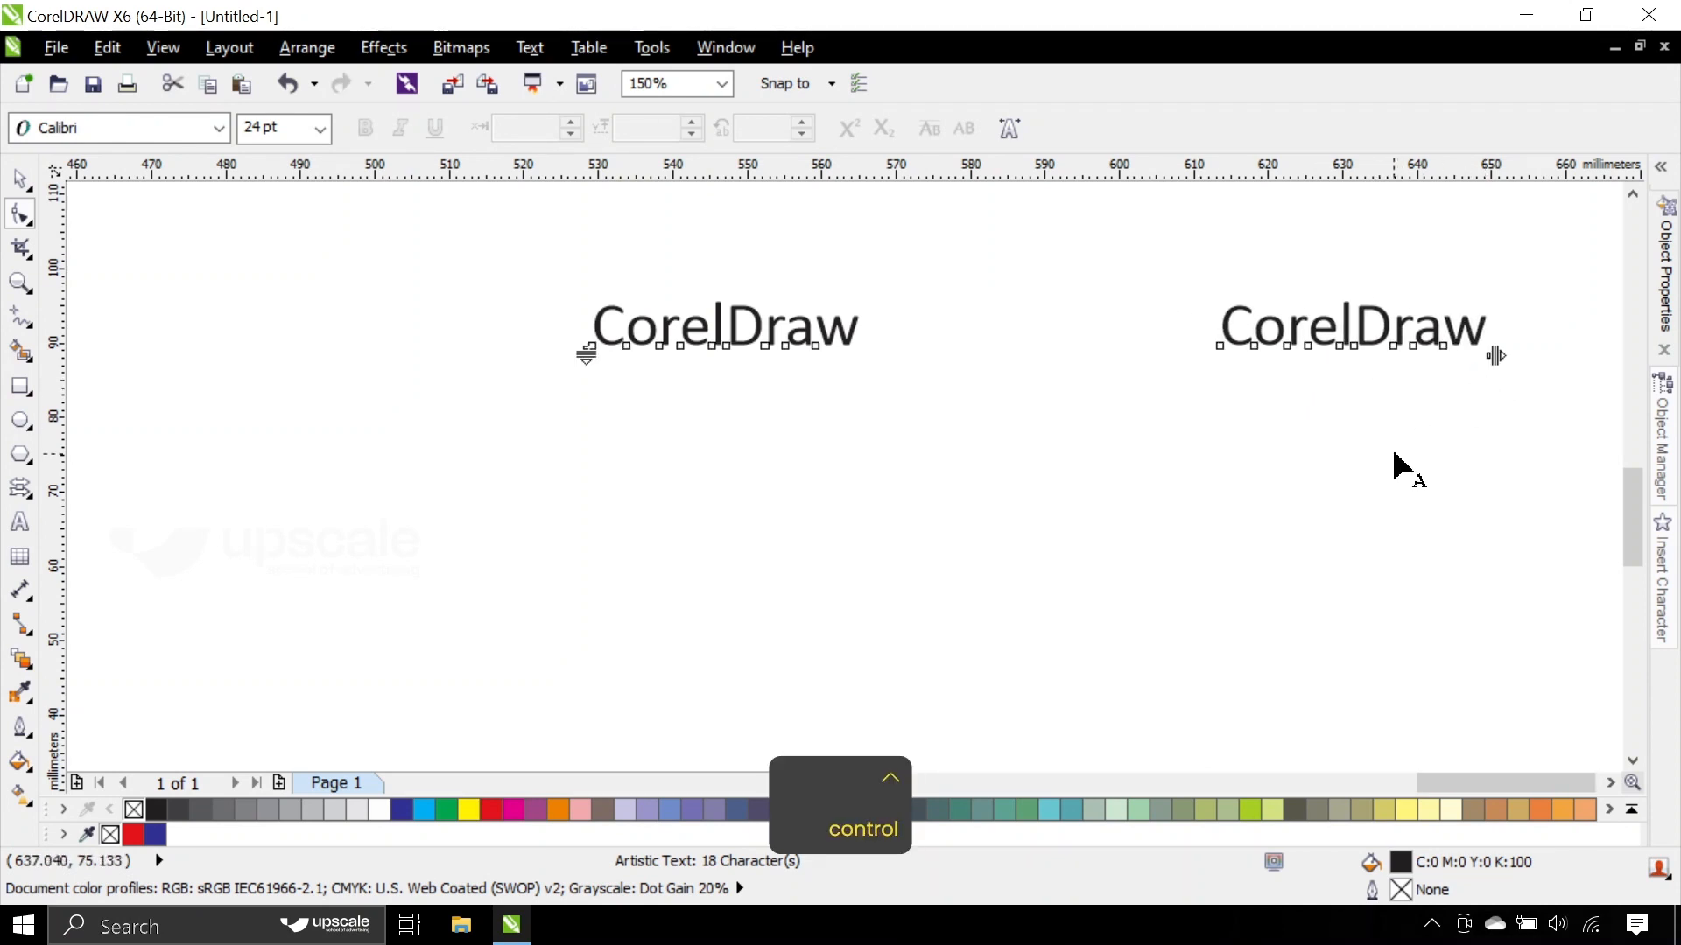
{"action": "key", "text": "ctrl+z"}
- Try widening the character spacing until the line is about 120 mm wide, move the text, and undo both changes
{"action": "left_click_drag", "start_coordinate": [1149, 356], "coordinate": [1519, 375]}
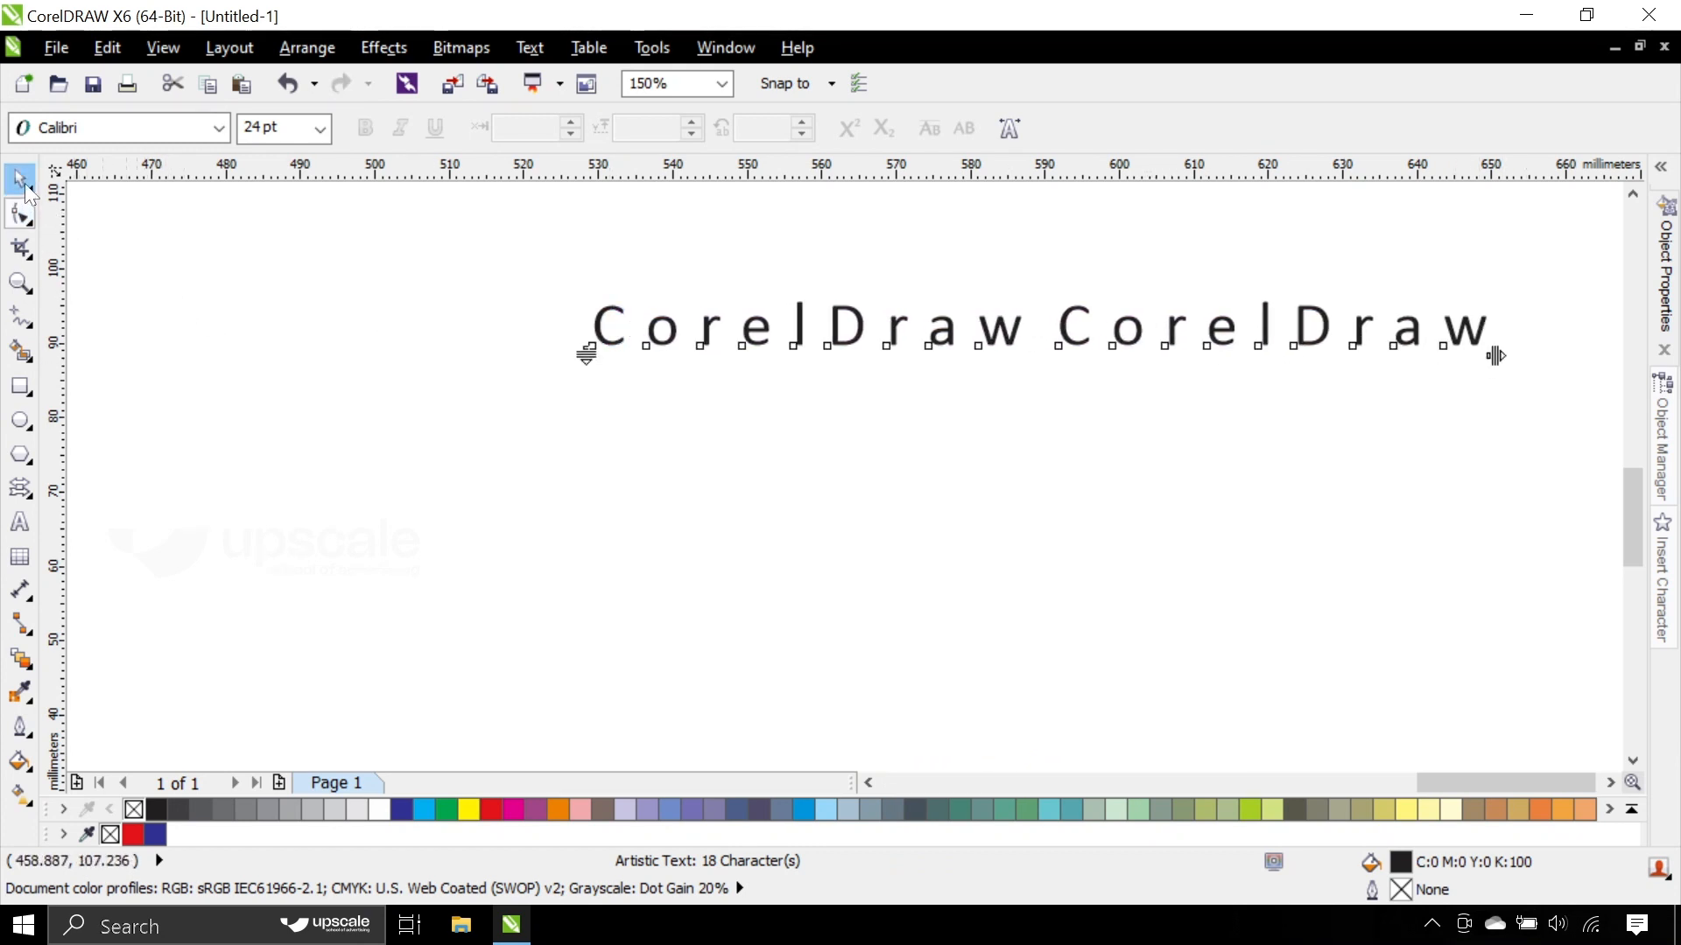
{"action": "left_click", "coordinate": [25, 188]}
{"action": "left_click_drag", "start_coordinate": [902, 328], "coordinate": [662, 462]}
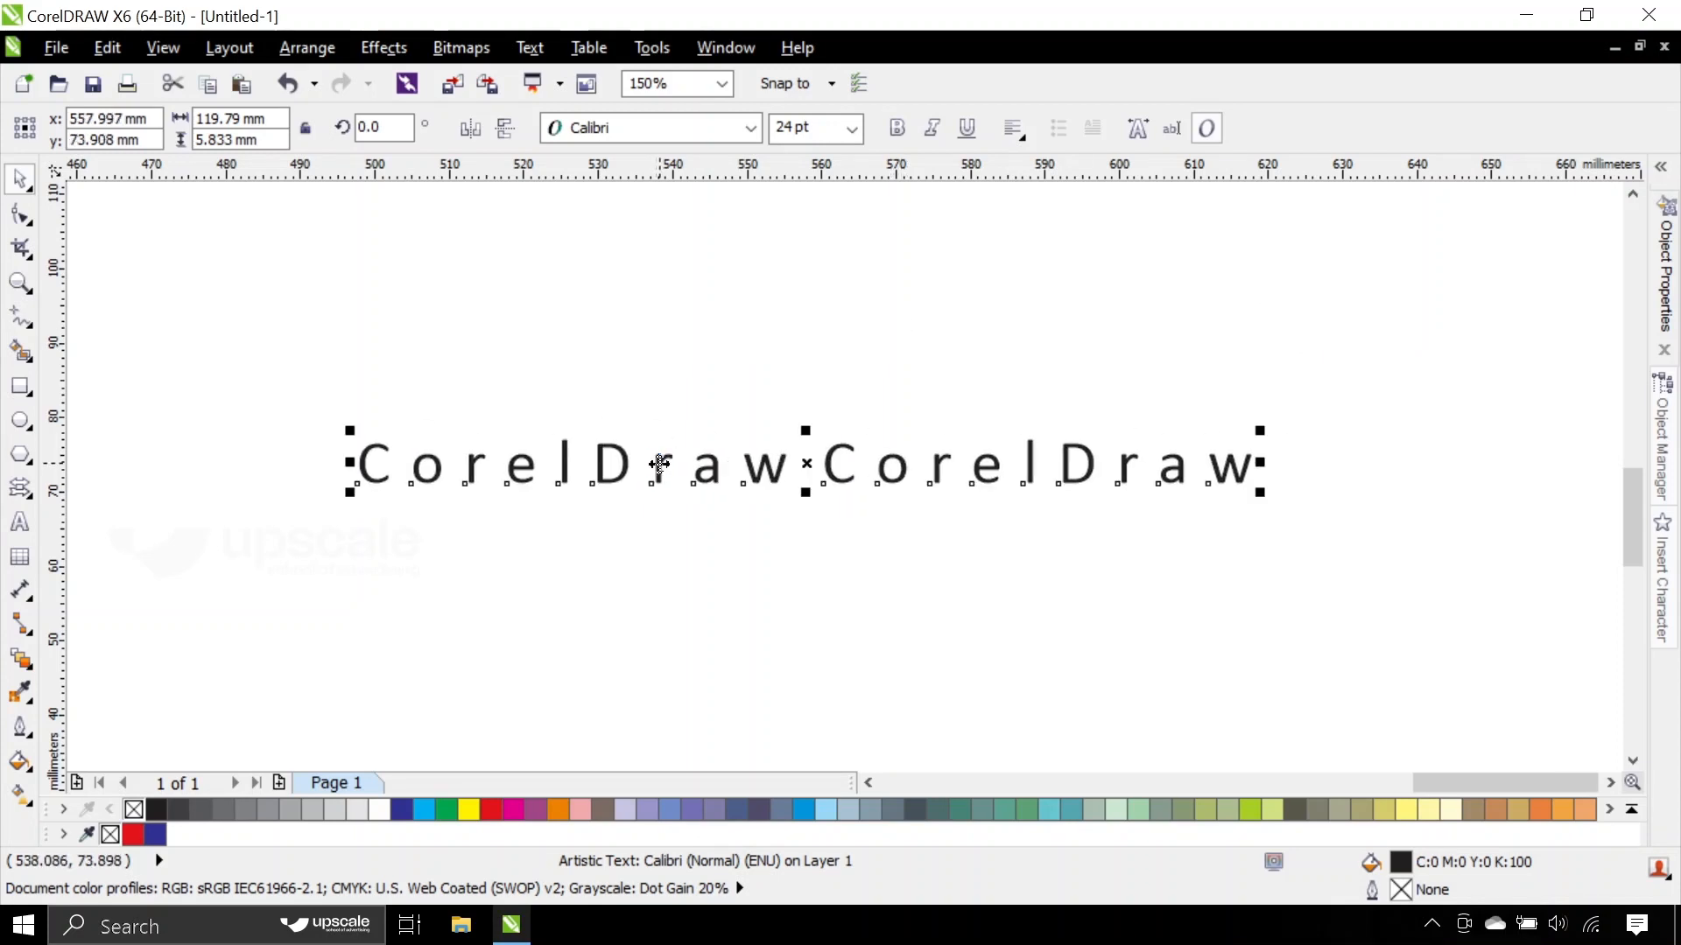
{"action": "key", "text": "ctrl+z"}
{"action": "key", "text": "ctrl+z"}
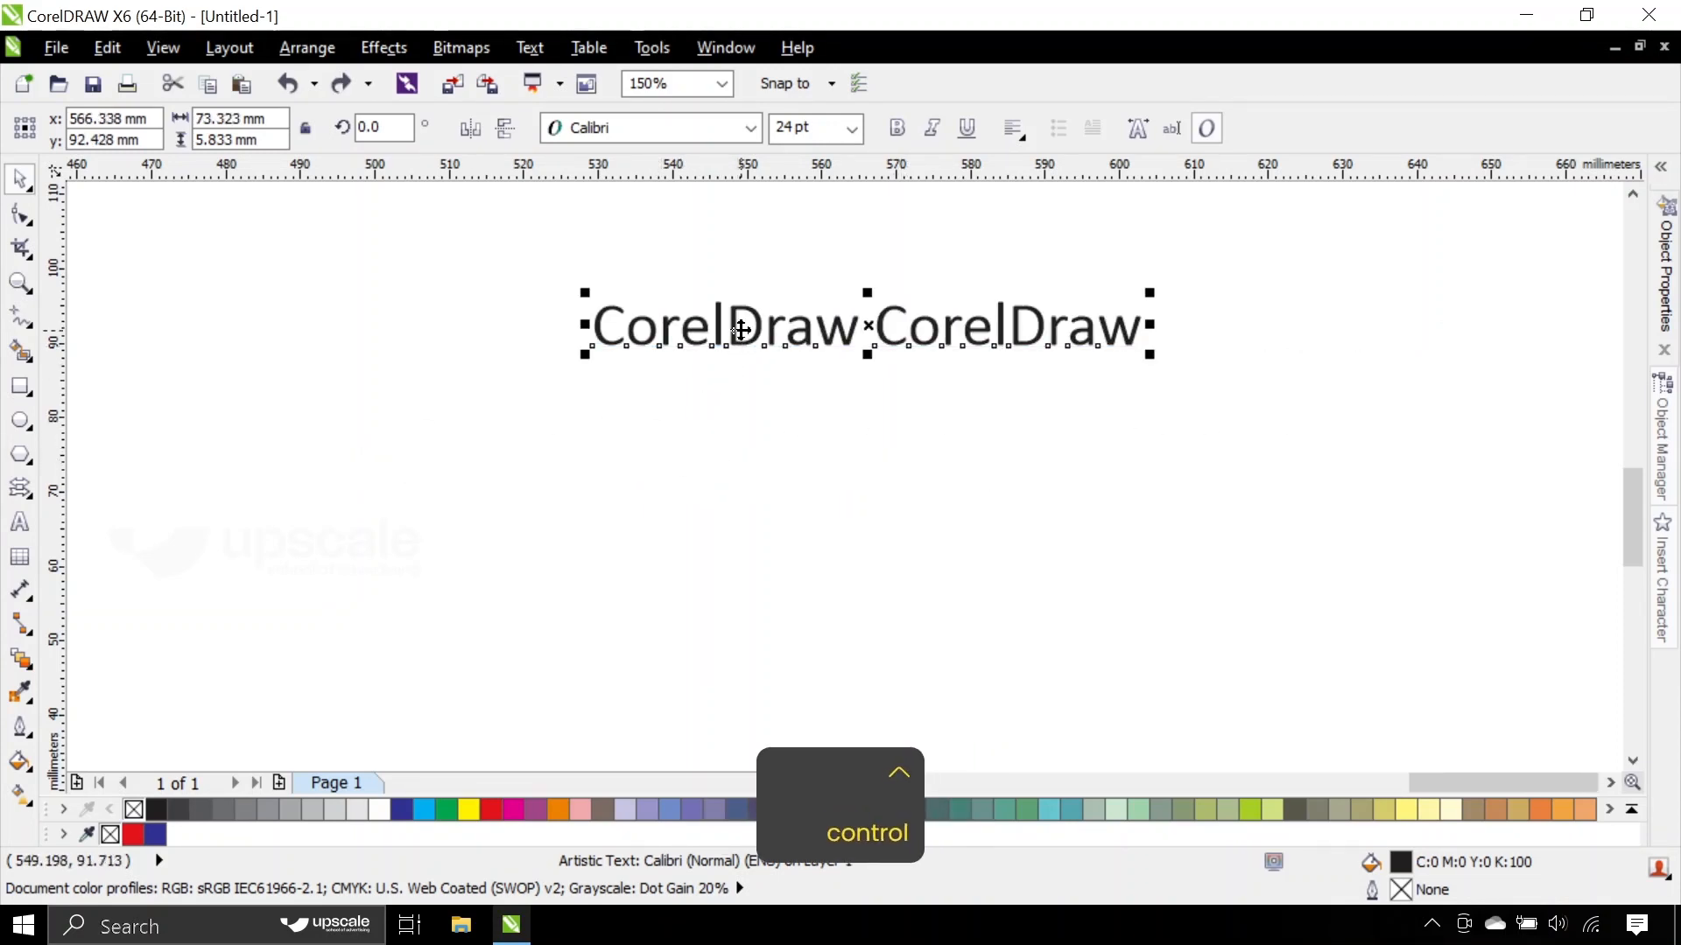
- Move the text line to about x 554 mm, y 74 mm and change its font to Panton (Normal)
{"action": "left_click_drag", "start_coordinate": [734, 329], "coordinate": [650, 453]}
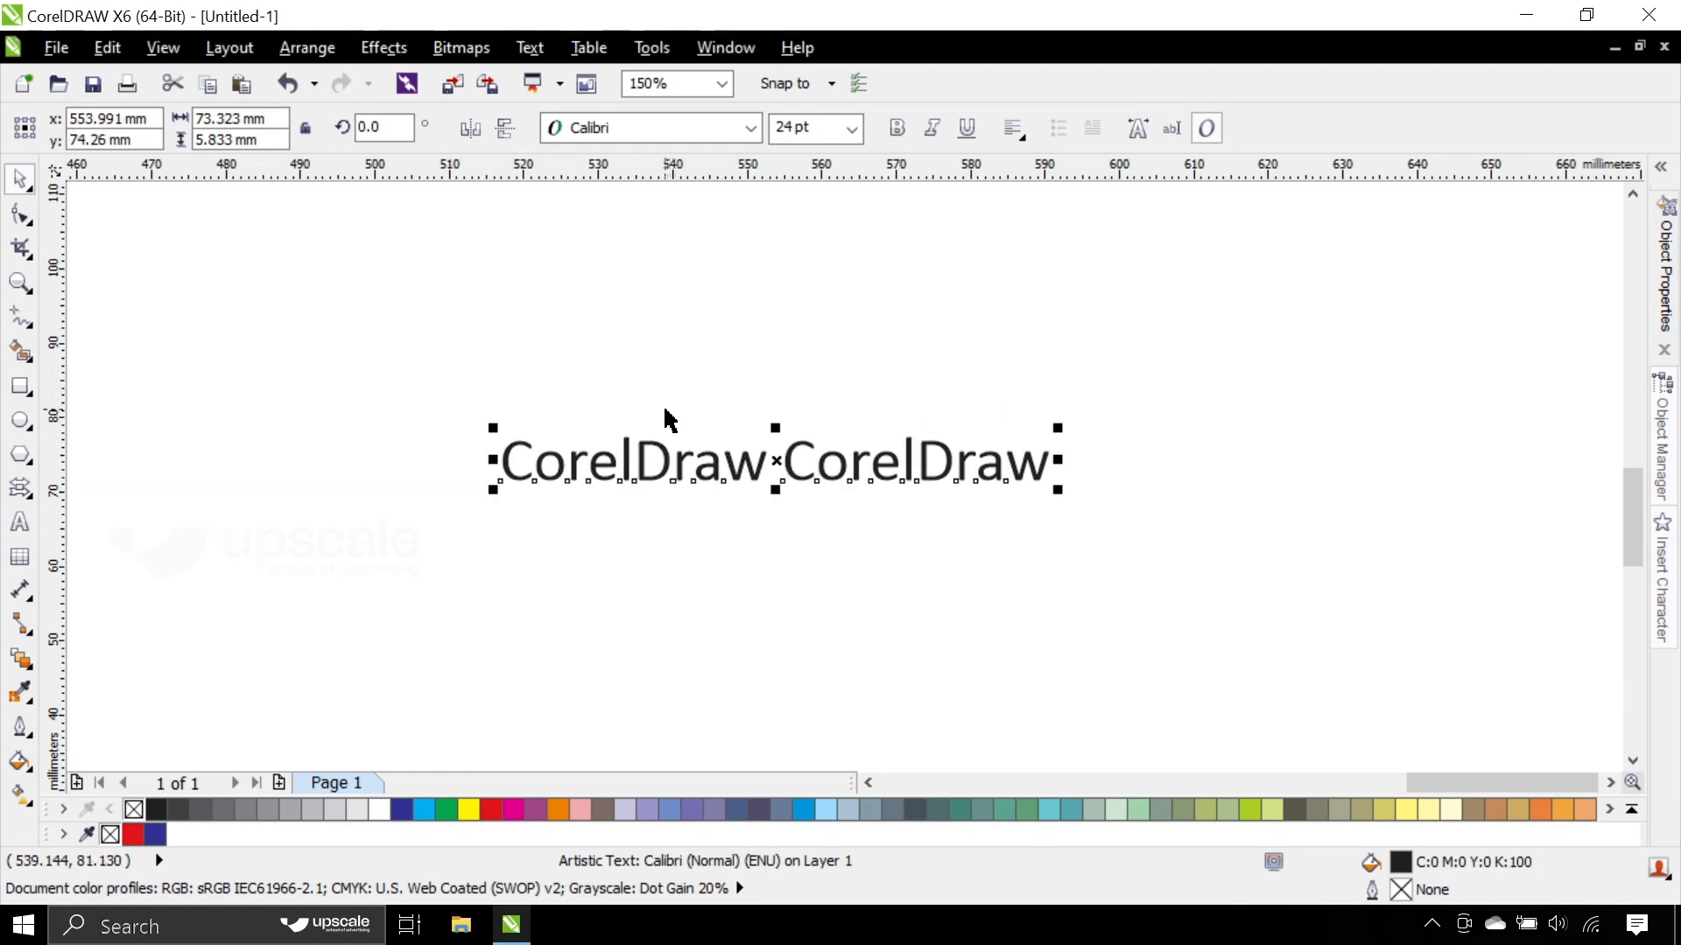
{"action": "left_click", "coordinate": [665, 475]}
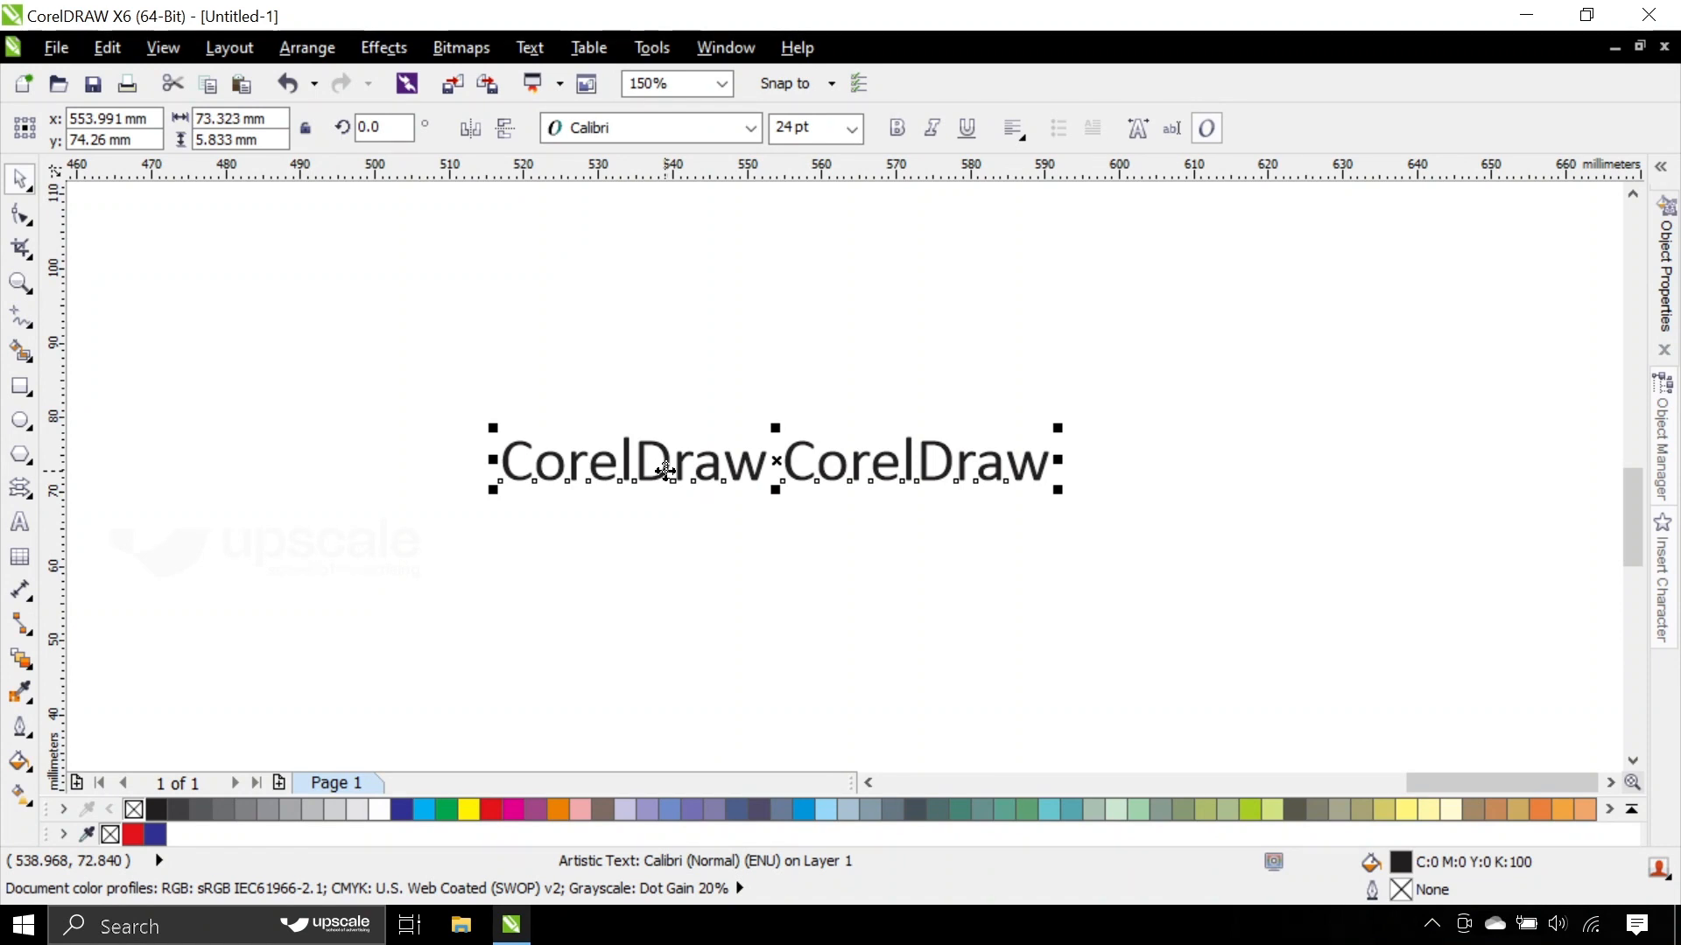
{"action": "left_click", "coordinate": [650, 131]}
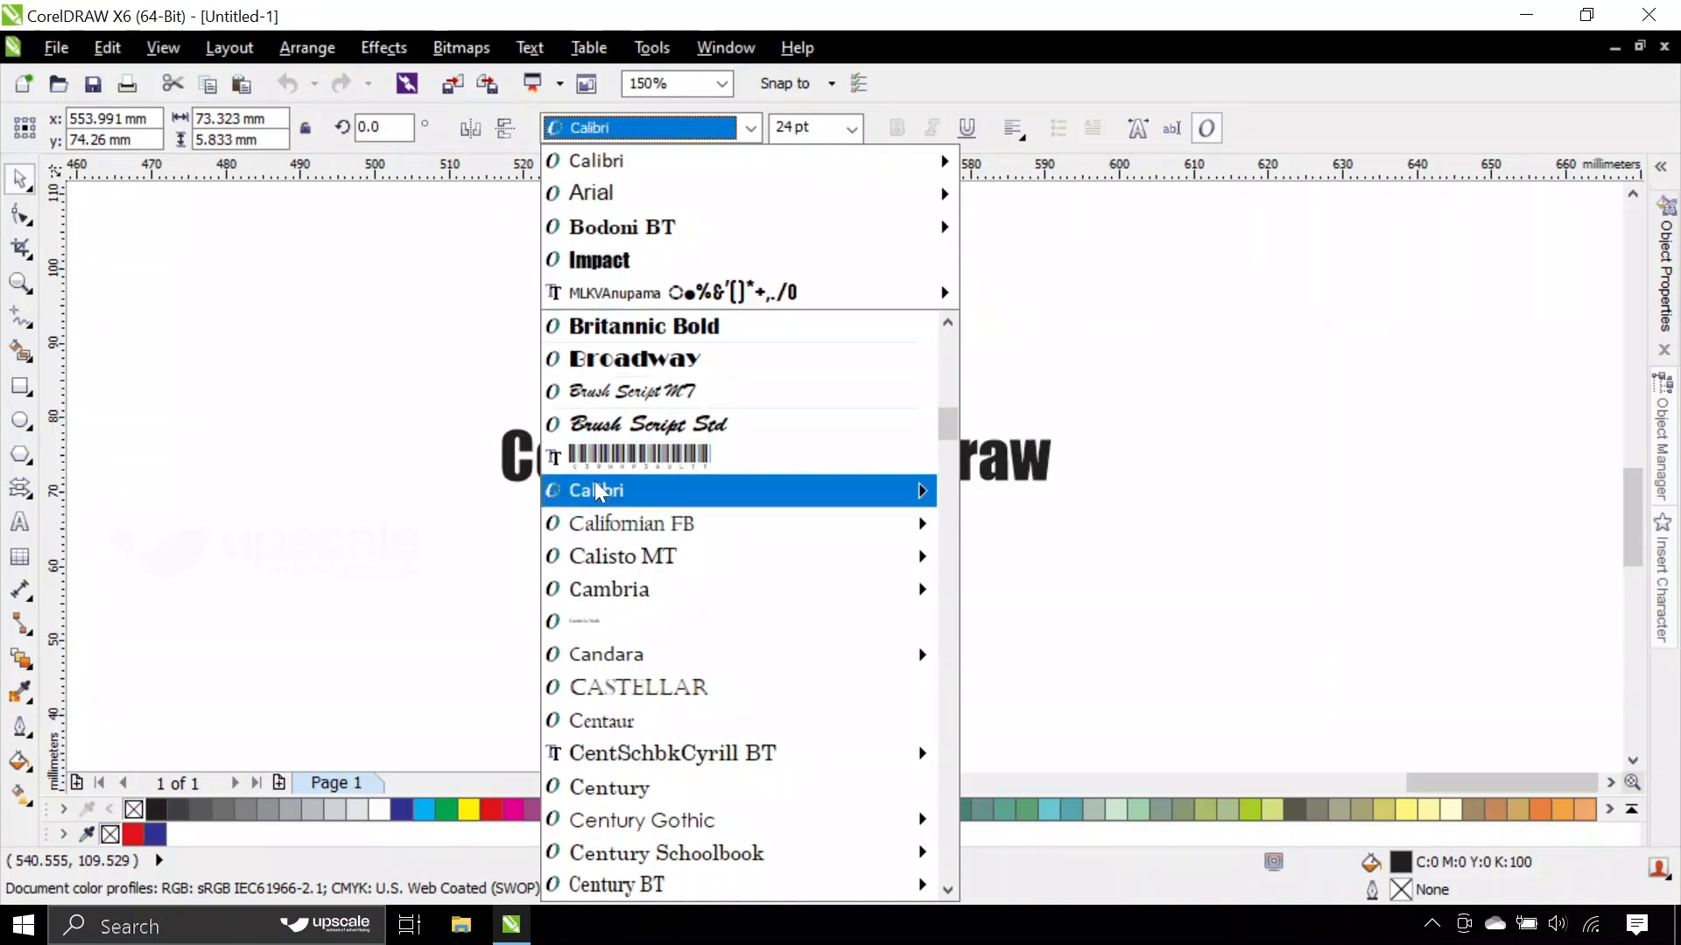
{"action": "mouse_move", "coordinate": [604, 490]}
{"action": "scroll", "coordinate": [622, 495], "scroll_direction": "down", "scroll_amount": 2}
{"action": "scroll", "coordinate": [621, 495], "scroll_direction": "down", "scroll_amount": 3}
{"action": "mouse_move", "coordinate": [624, 457]}
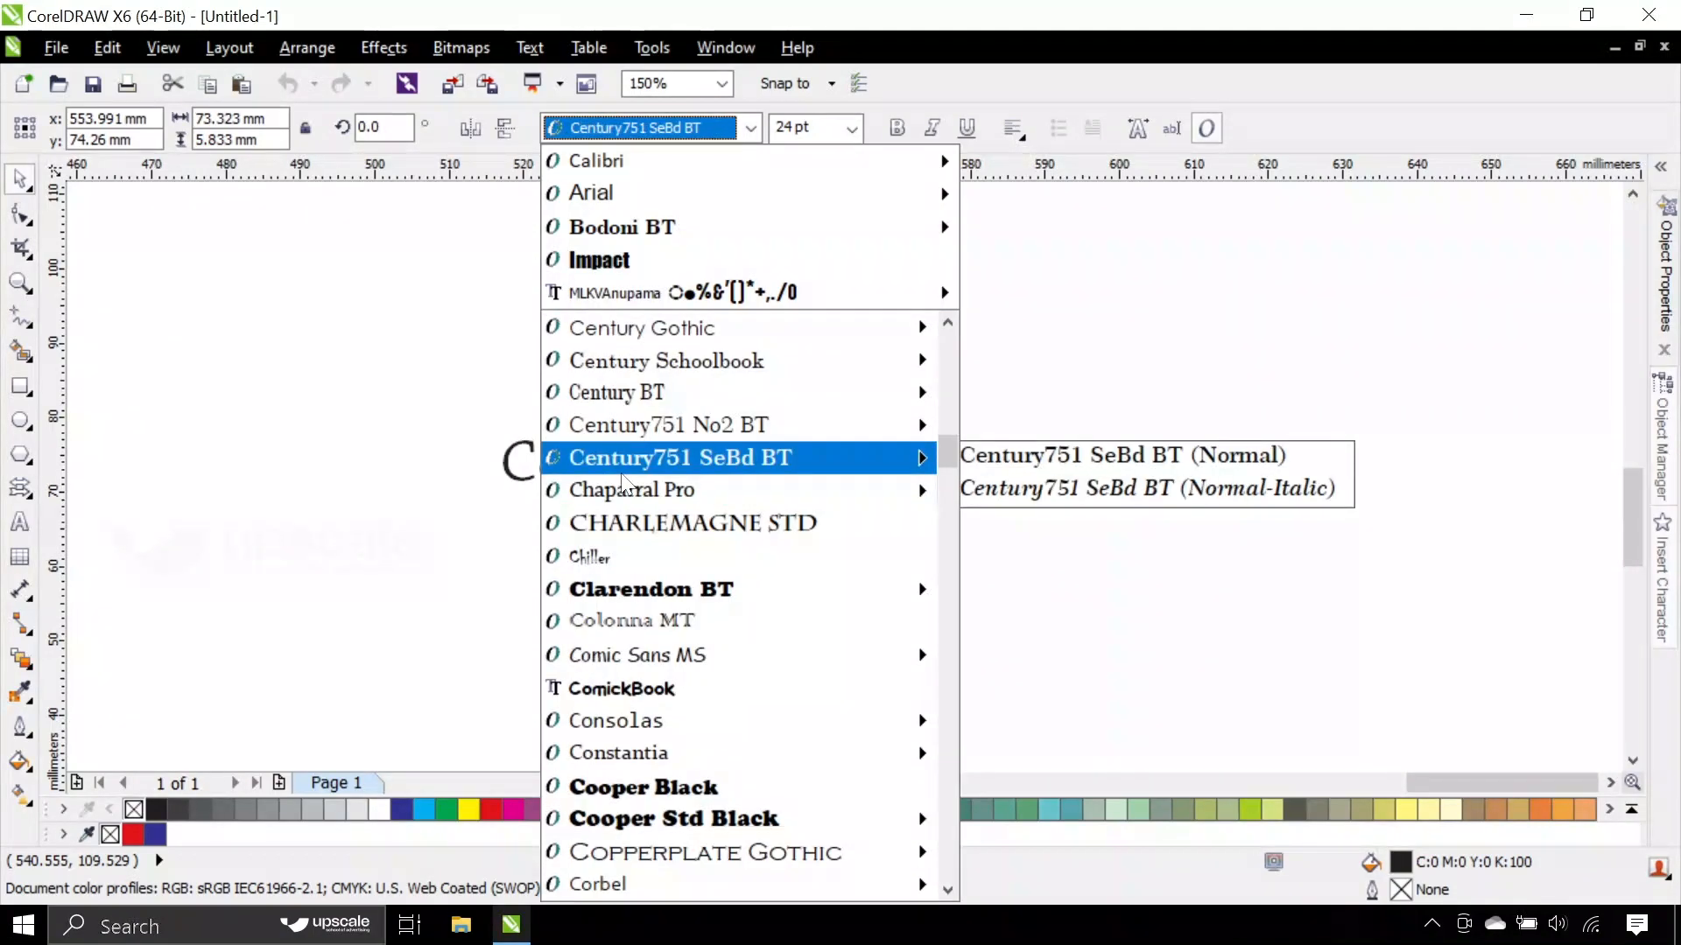
{"action": "scroll", "coordinate": [624, 482], "scroll_direction": "down", "scroll_amount": 1}
{"action": "scroll", "coordinate": [623, 483], "scroll_direction": "down", "scroll_amount": 6}
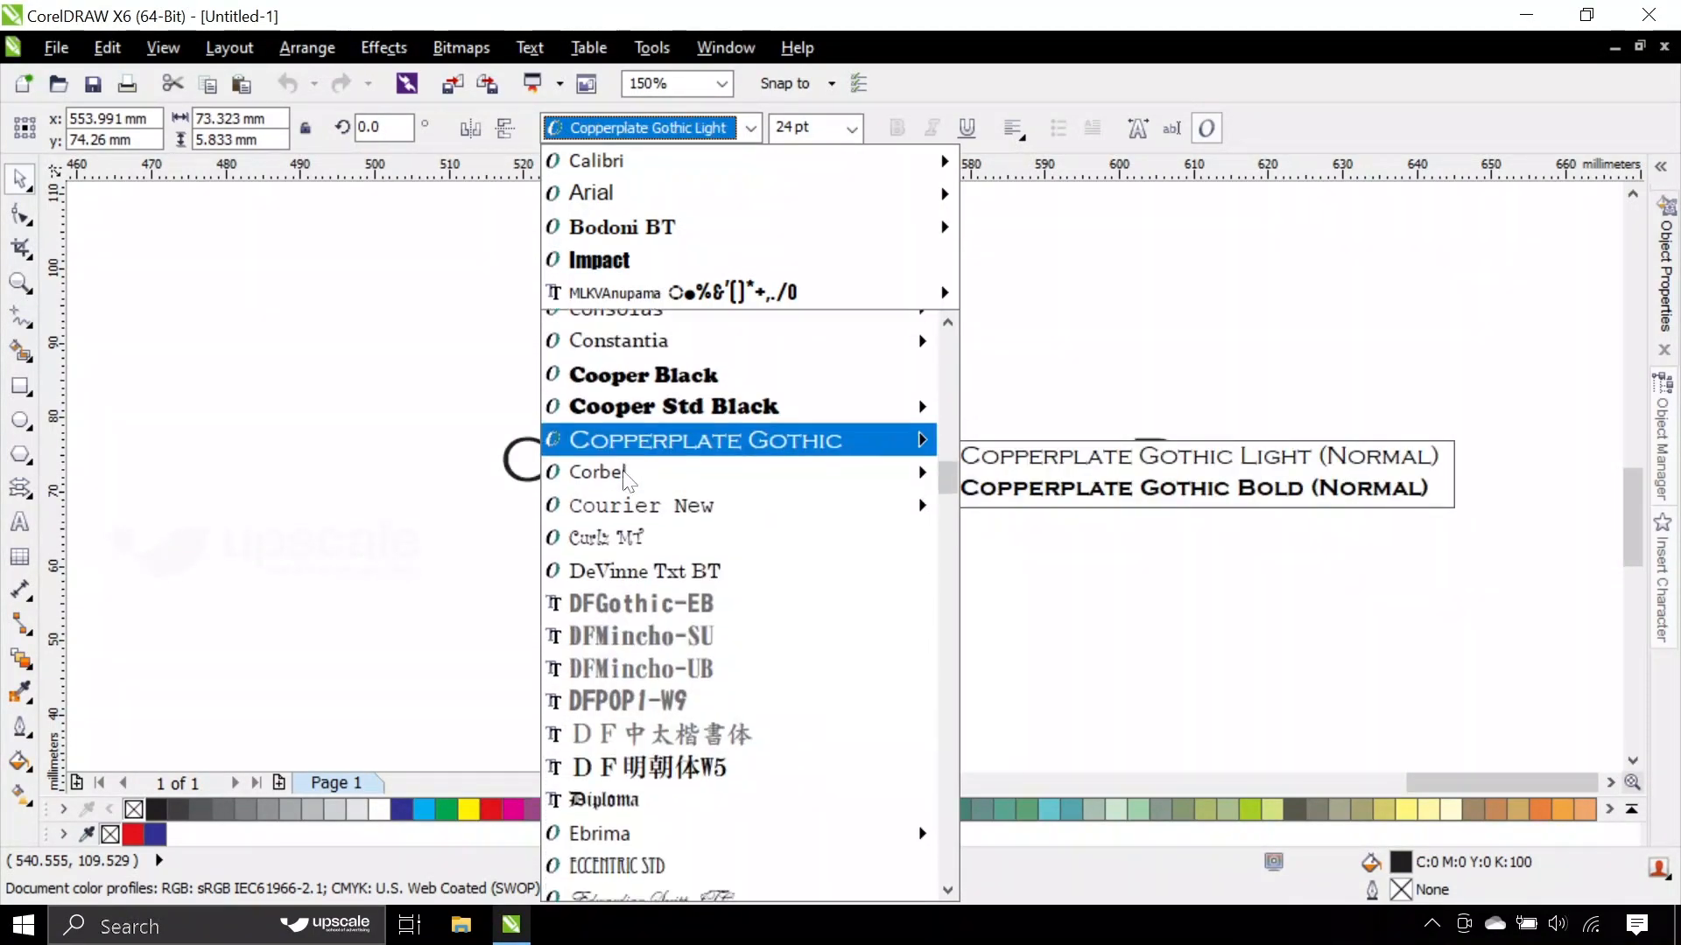
{"action": "scroll", "coordinate": [625, 480], "scroll_direction": "down", "scroll_amount": 2}
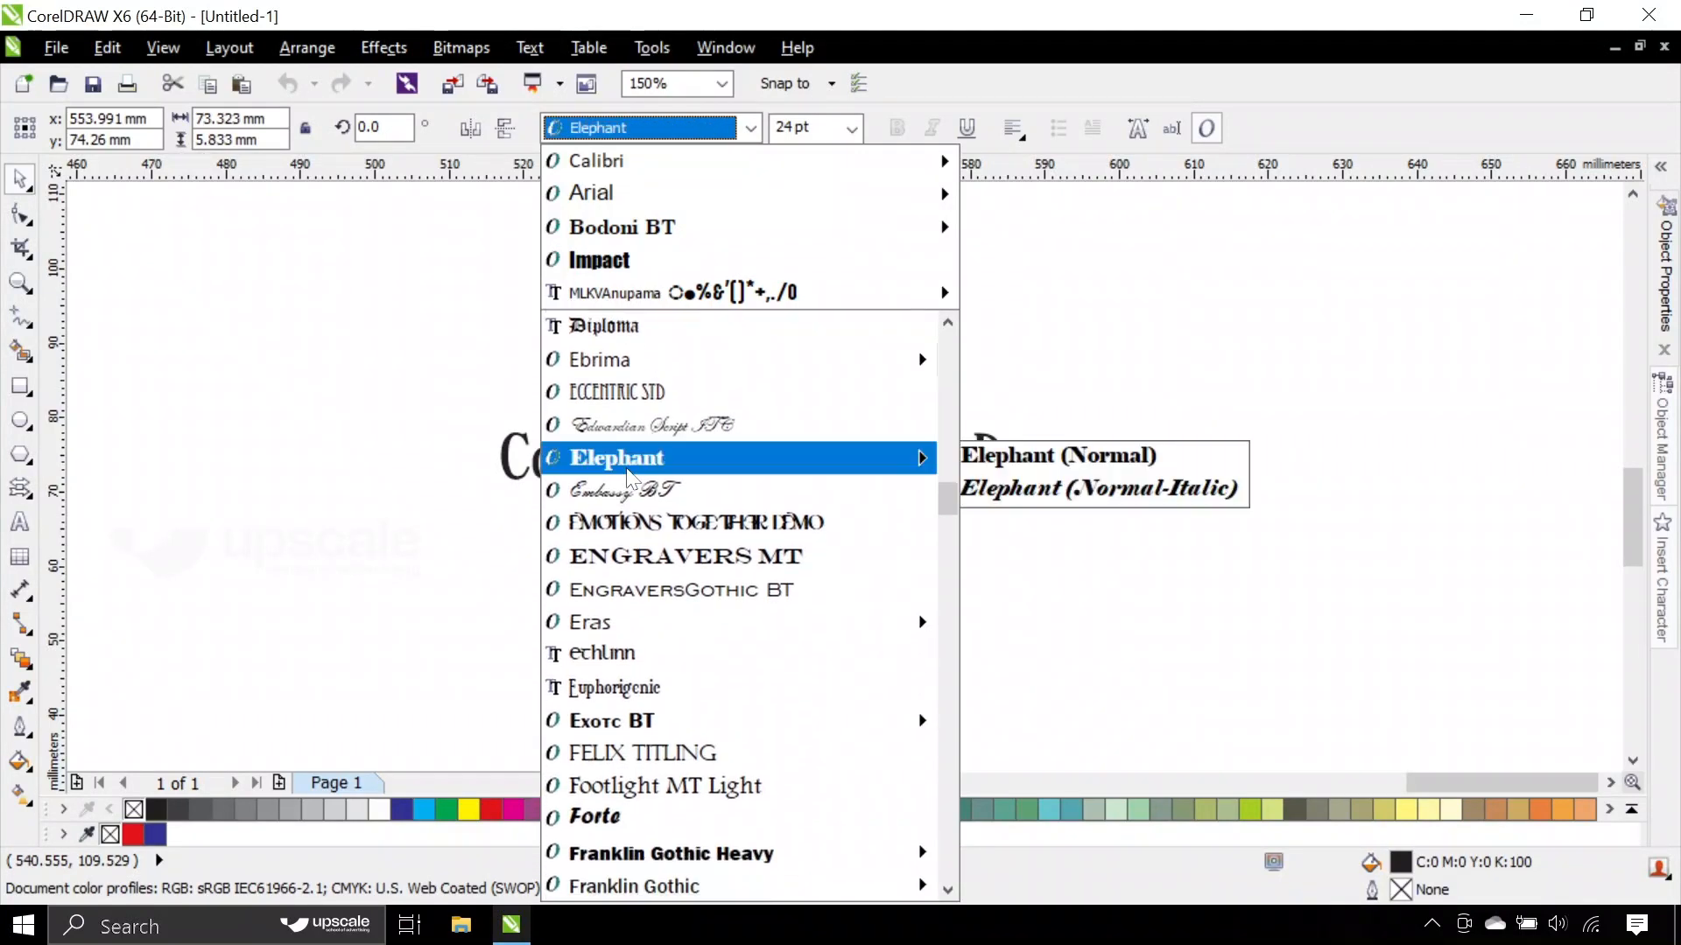
{"action": "type", "text": "P"}
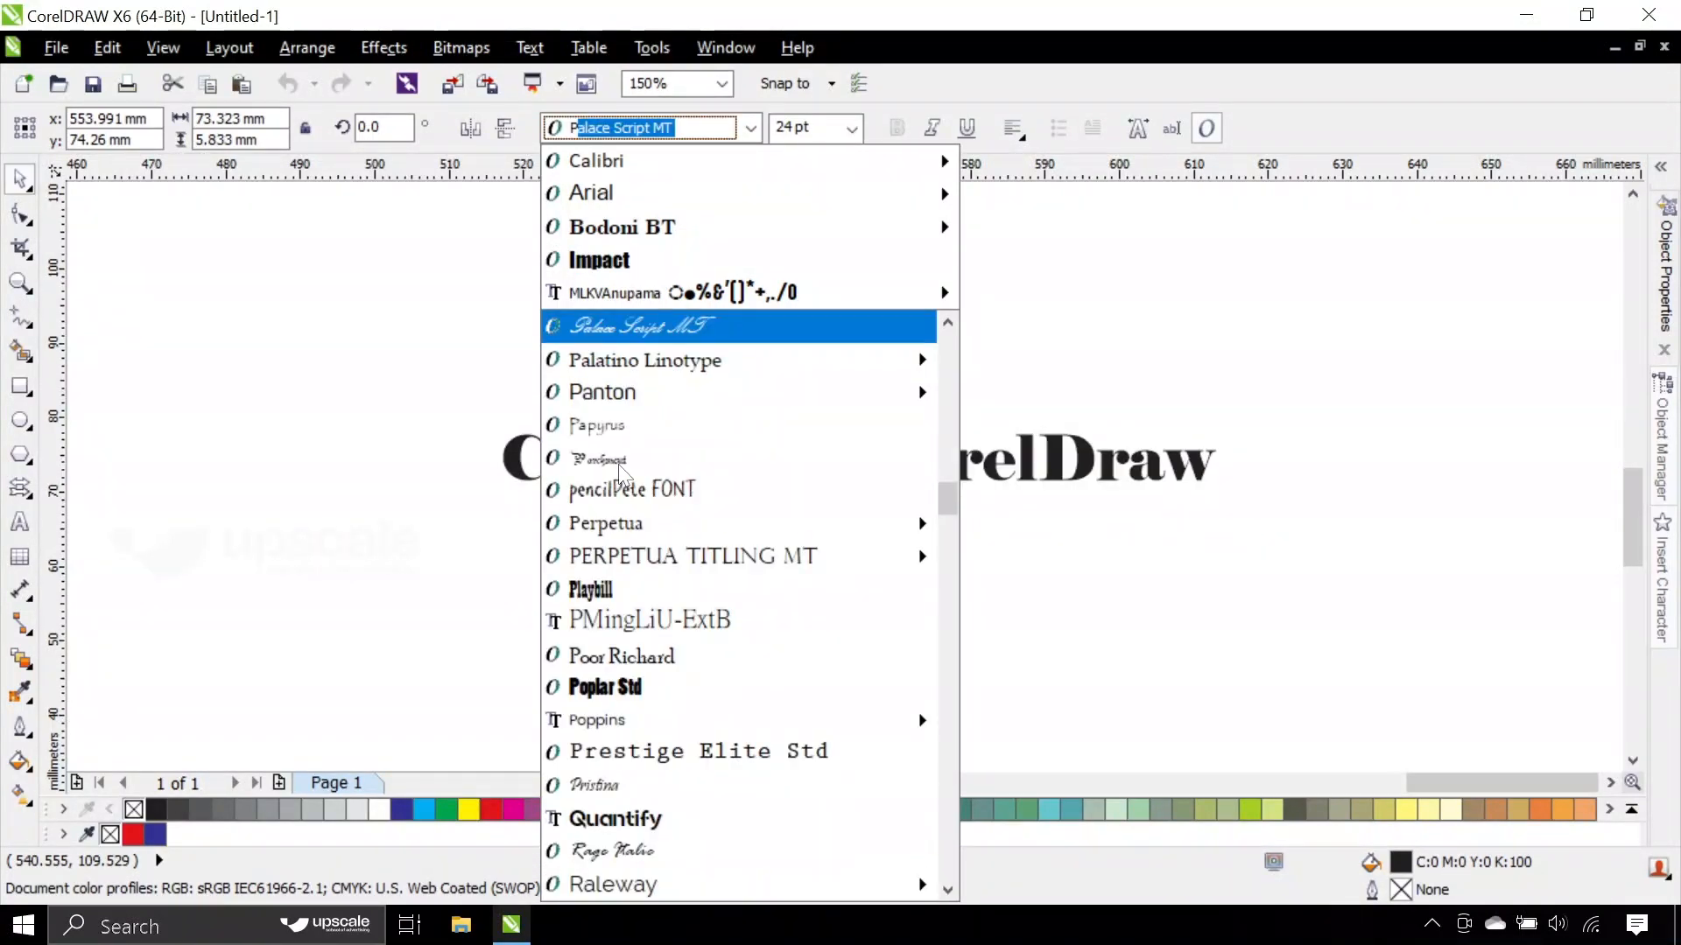
{"action": "type", "text": "anton"}
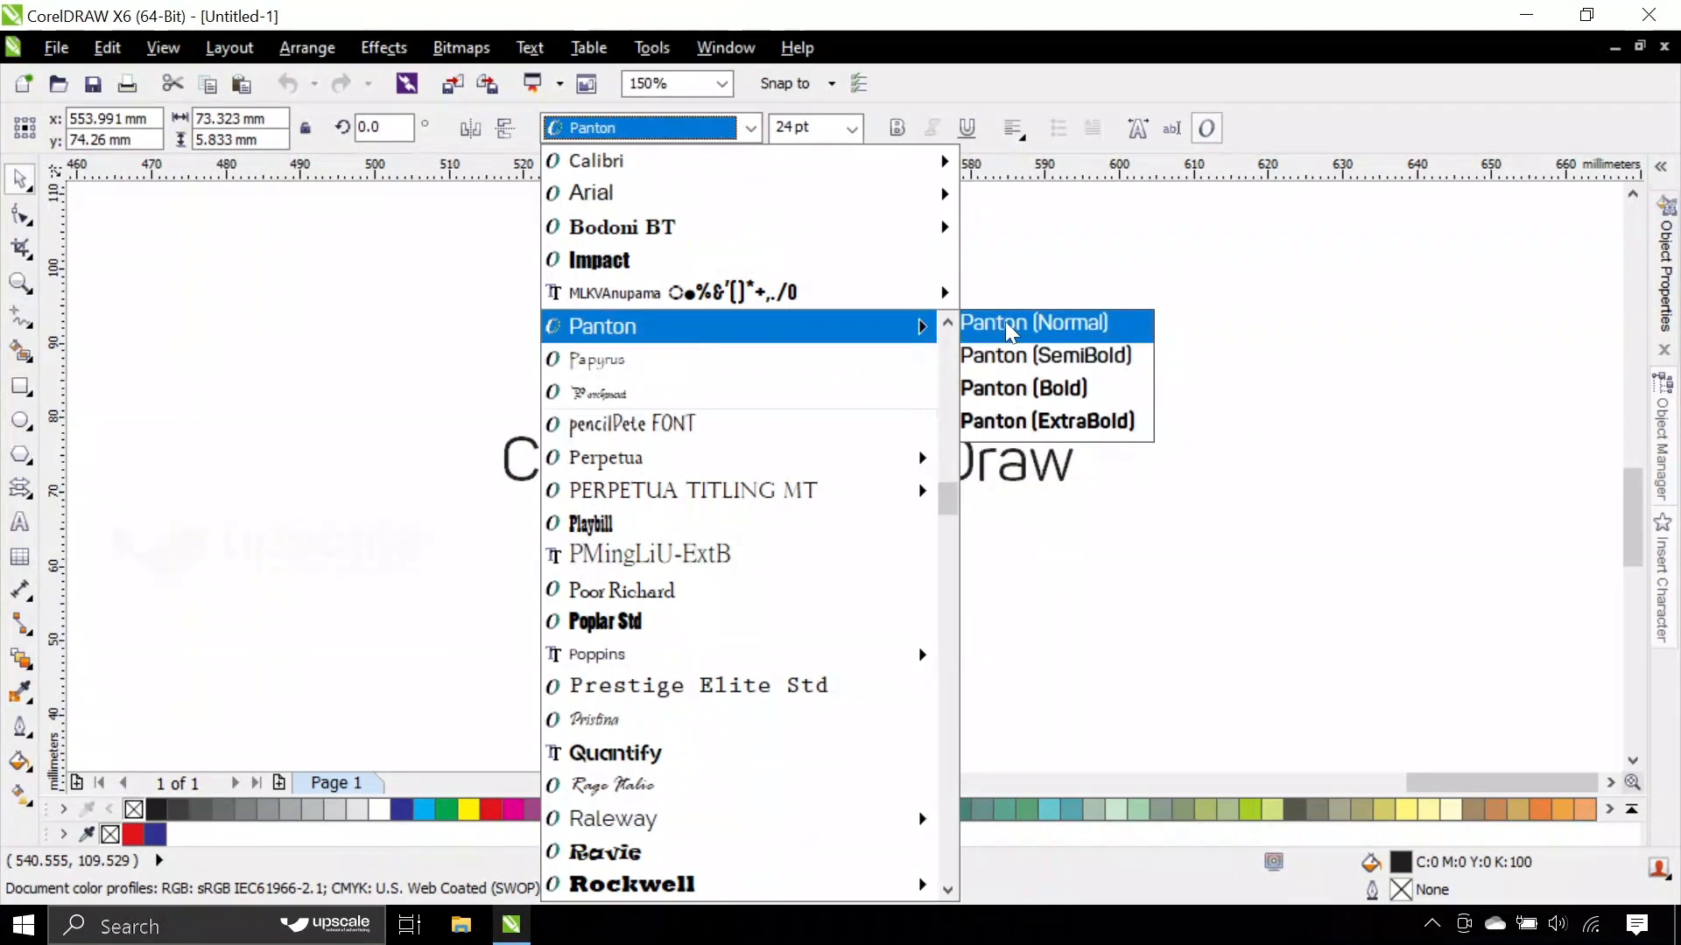
{"action": "left_click", "coordinate": [977, 324]}
{"action": "left_click", "coordinate": [751, 438]}
- Move the Panton text to about x 561 mm, y 80 mm and deselect it
{"action": "scroll", "coordinate": [636, 455], "scroll_direction": "up", "scroll_amount": 3}
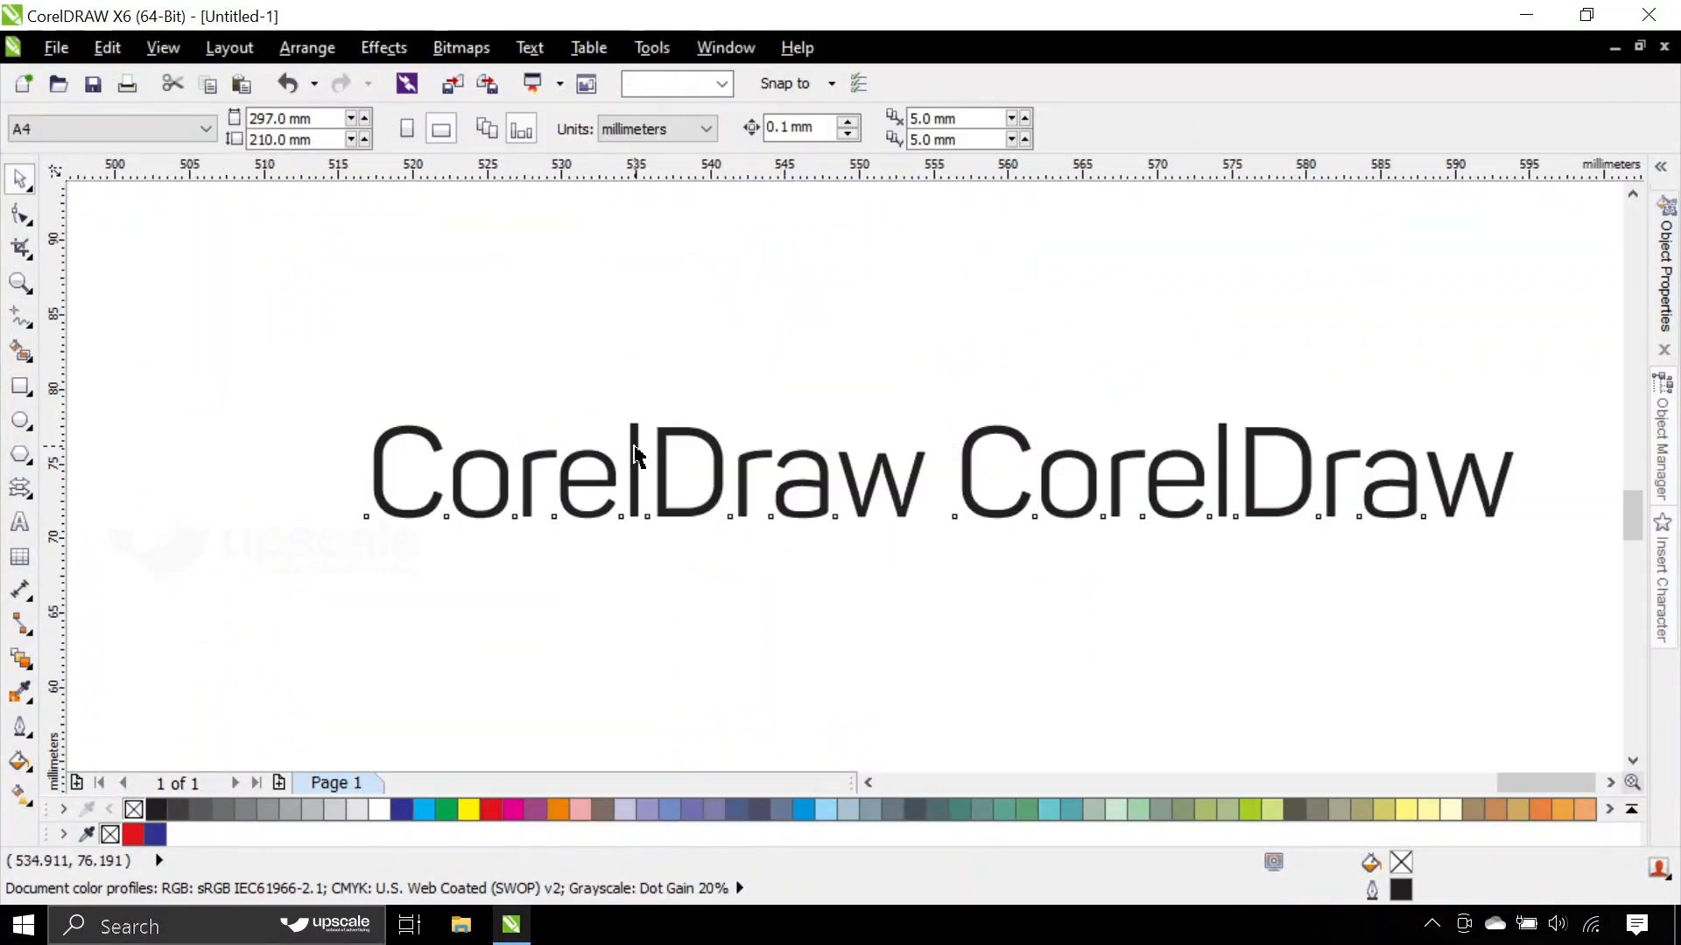
{"action": "left_click", "coordinate": [636, 455]}
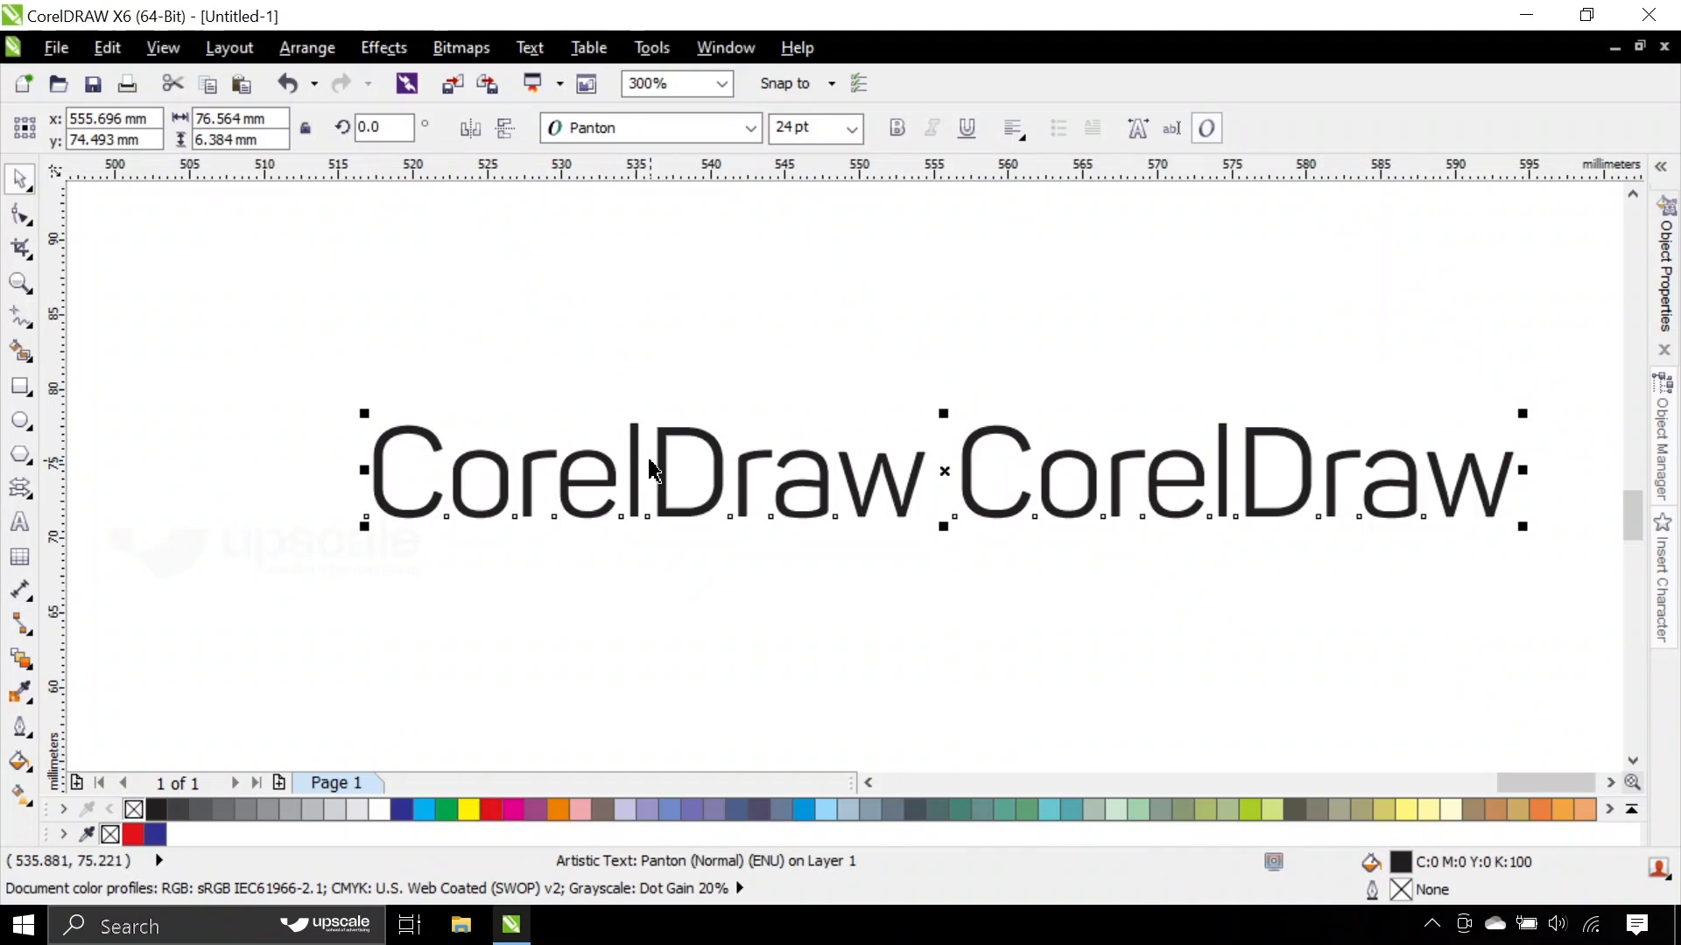
{"action": "left_click_drag", "start_coordinate": [638, 450], "coordinate": [712, 366]}
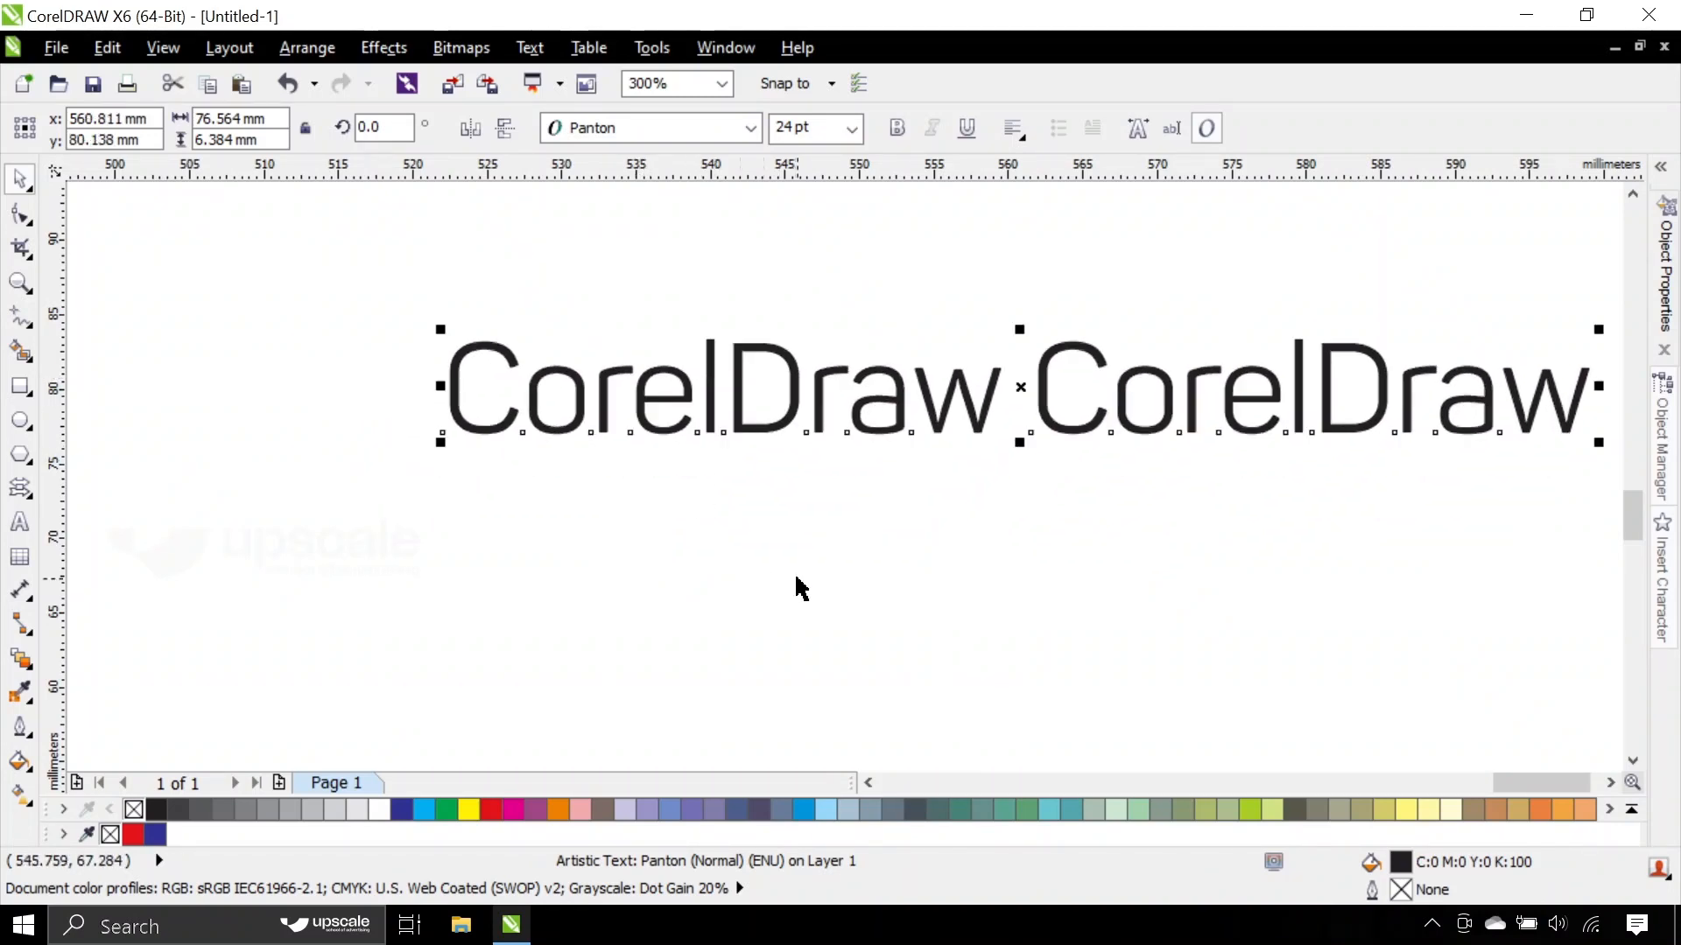
{"action": "left_click", "coordinate": [795, 589]}
- Delete the second word CorelDraw from the line and finish editing the text
{"action": "double_click", "coordinate": [909, 394]}
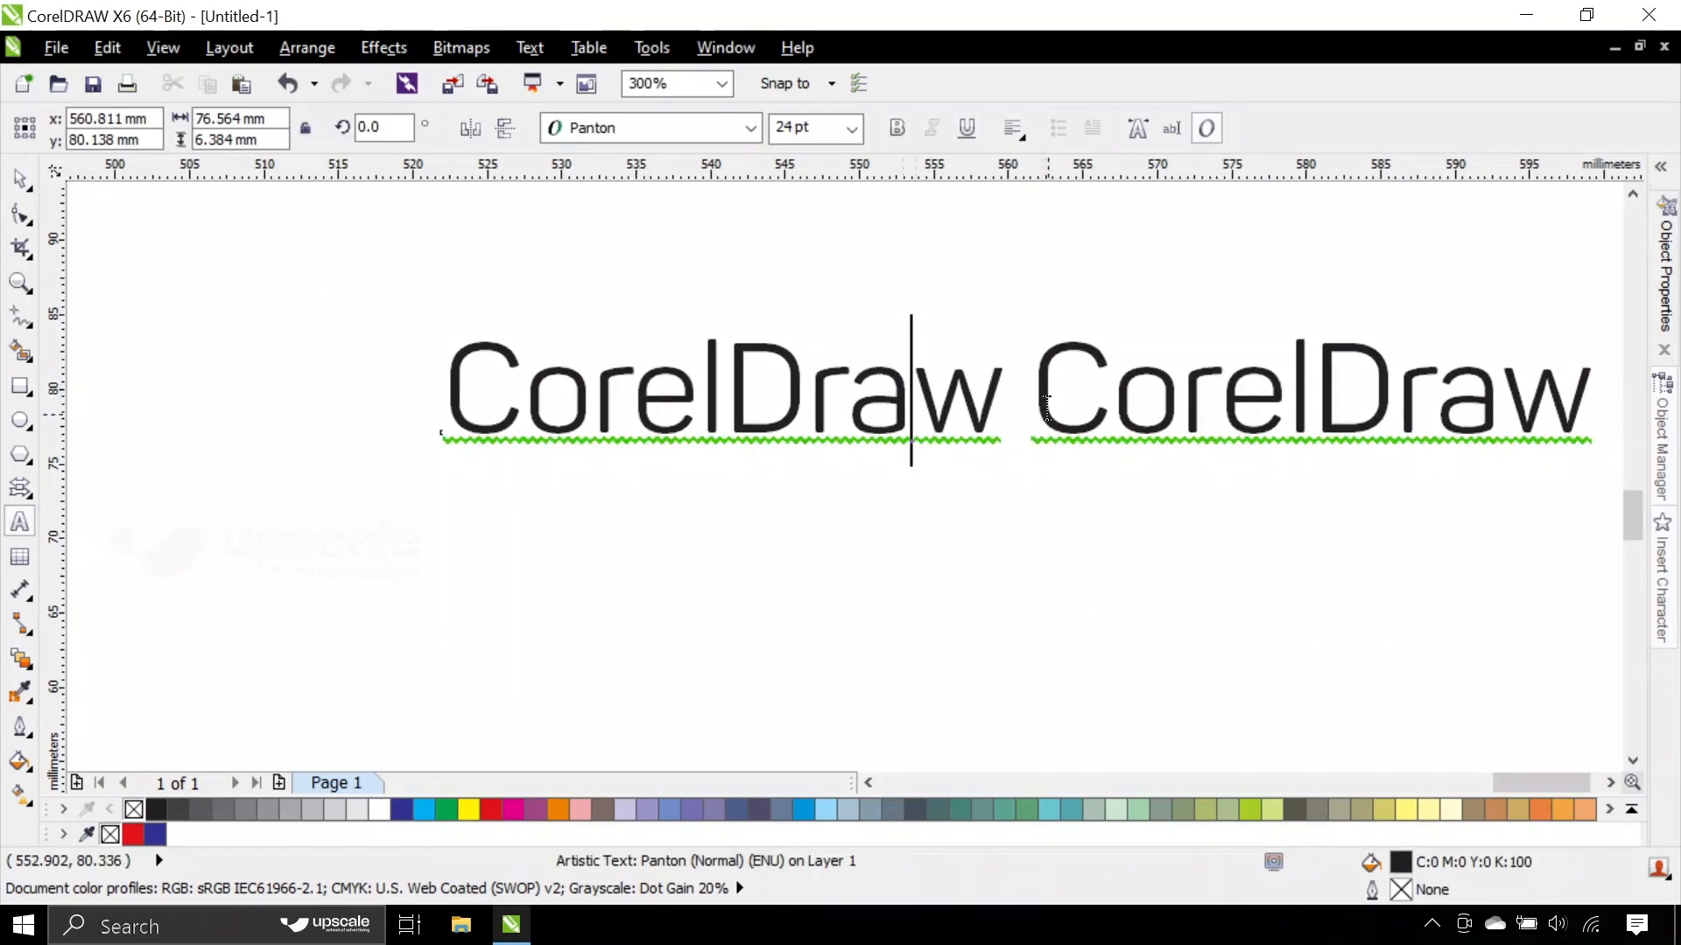
{"action": "scroll", "coordinate": [1015, 394], "scroll_direction": "down", "scroll_amount": 2}
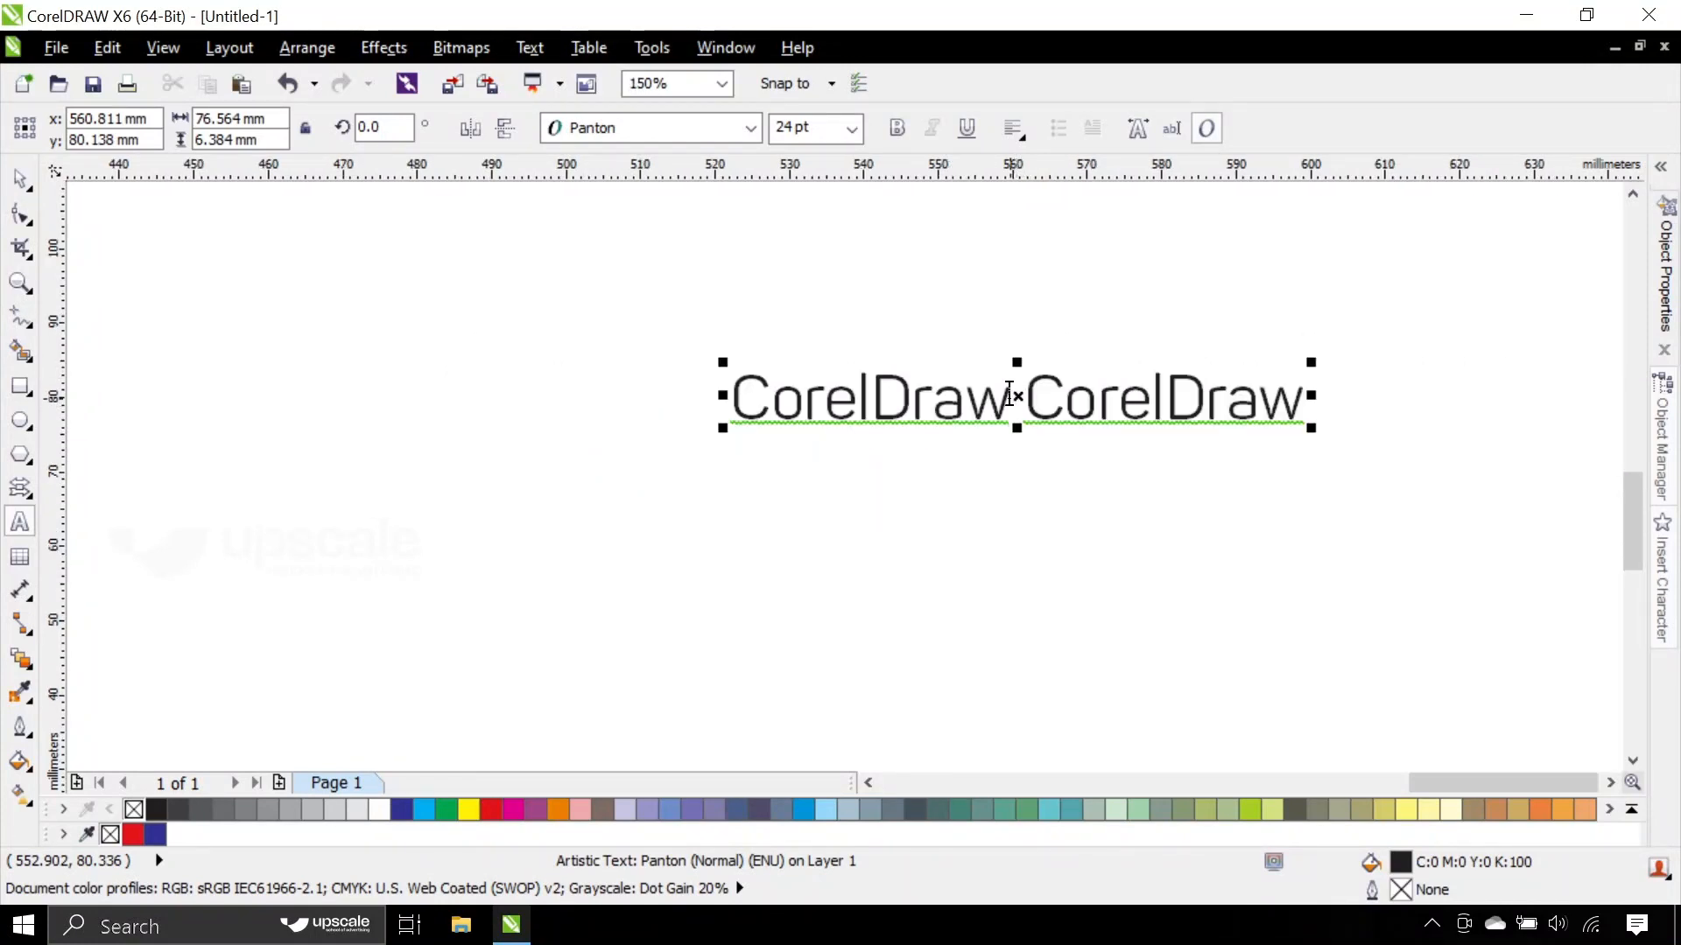
{"action": "left_click_drag", "start_coordinate": [1015, 394], "coordinate": [1405, 470]}
{"action": "key", "text": "Delete"}
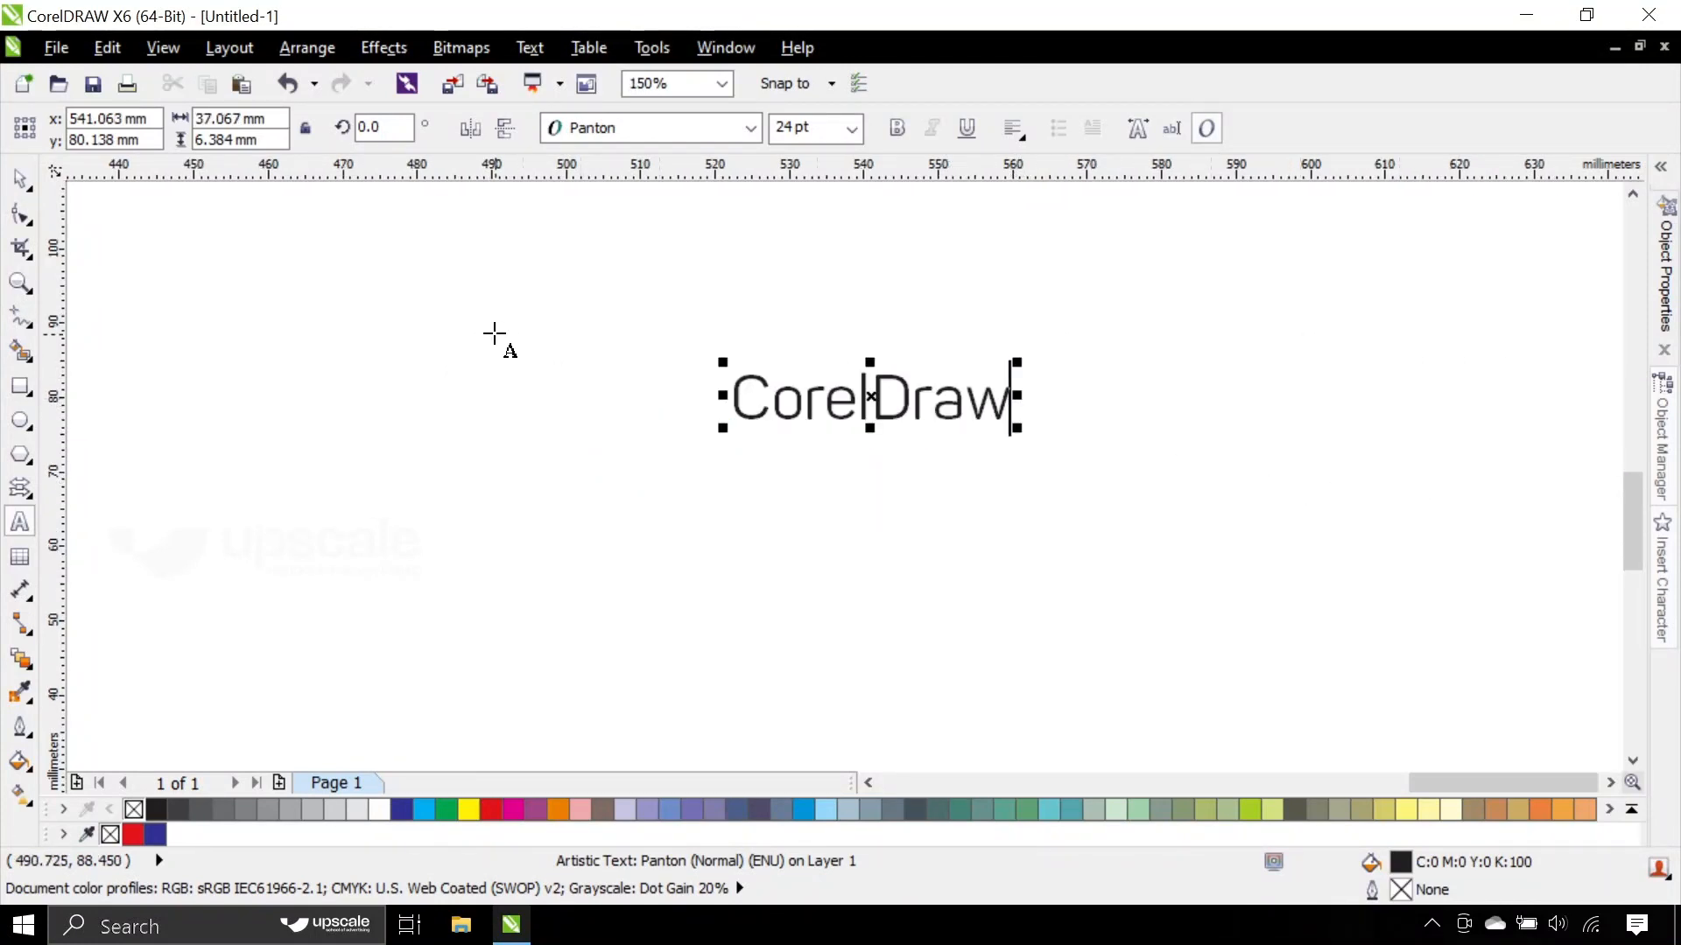
{"action": "left_click", "coordinate": [19, 177]}
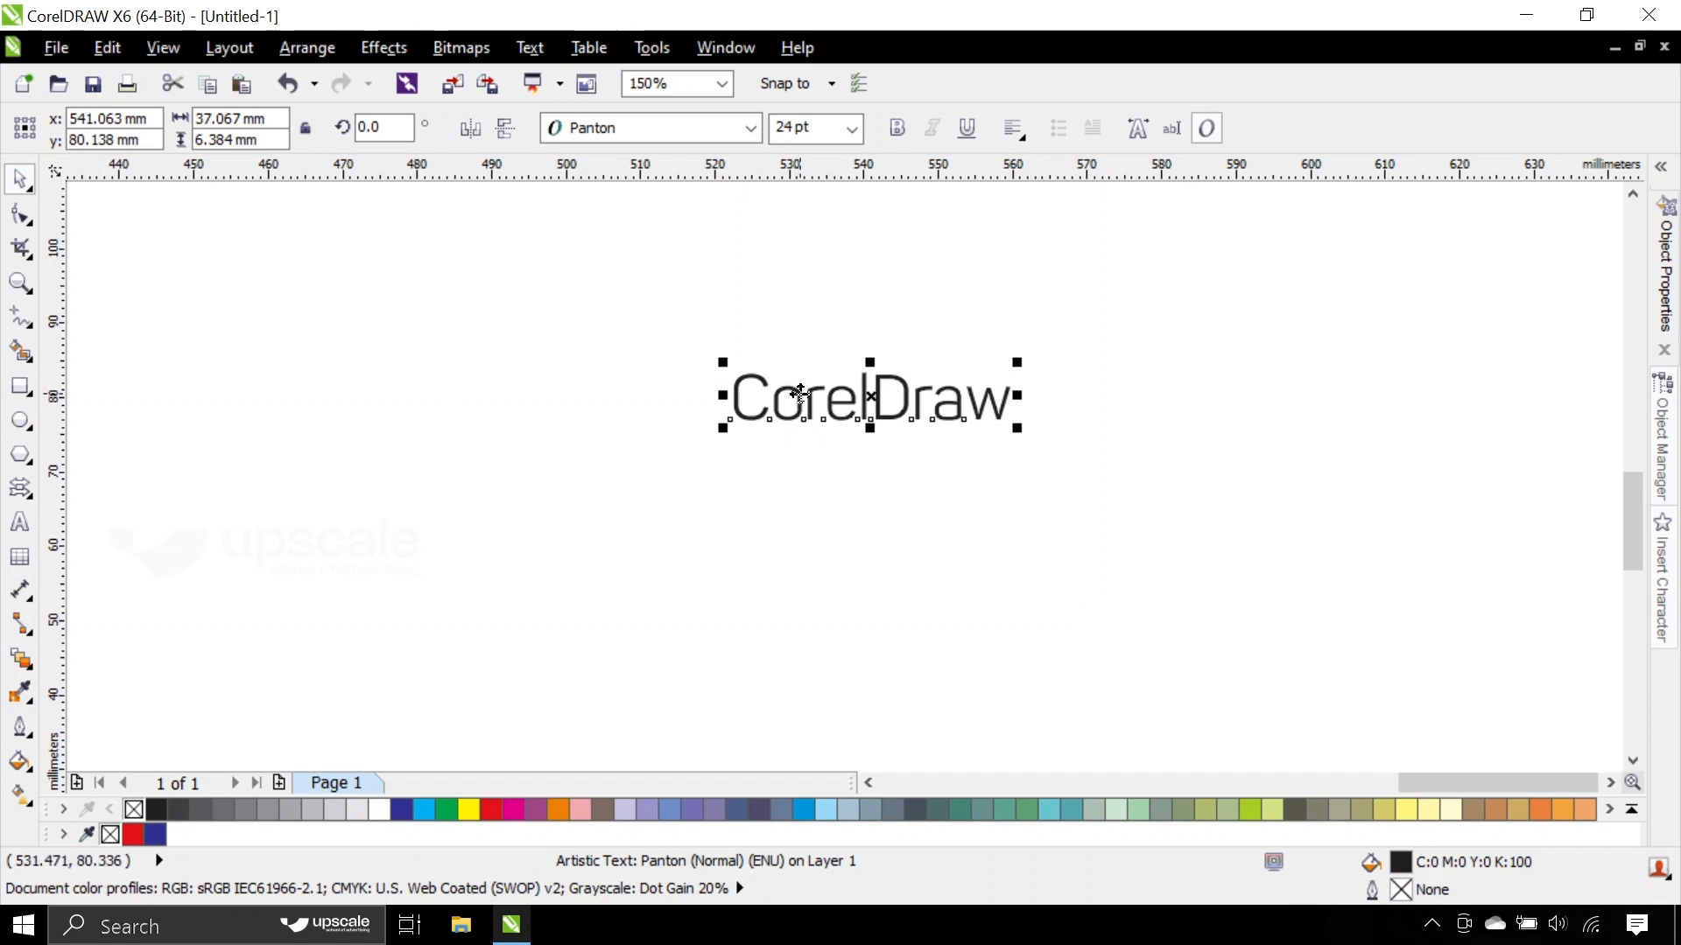
- Move the CorelDraw text to about x 533 mm, y 67 mm and deselect it
{"action": "left_click_drag", "start_coordinate": [801, 394], "coordinate": [744, 490]}
{"action": "left_click", "coordinate": [772, 417]}
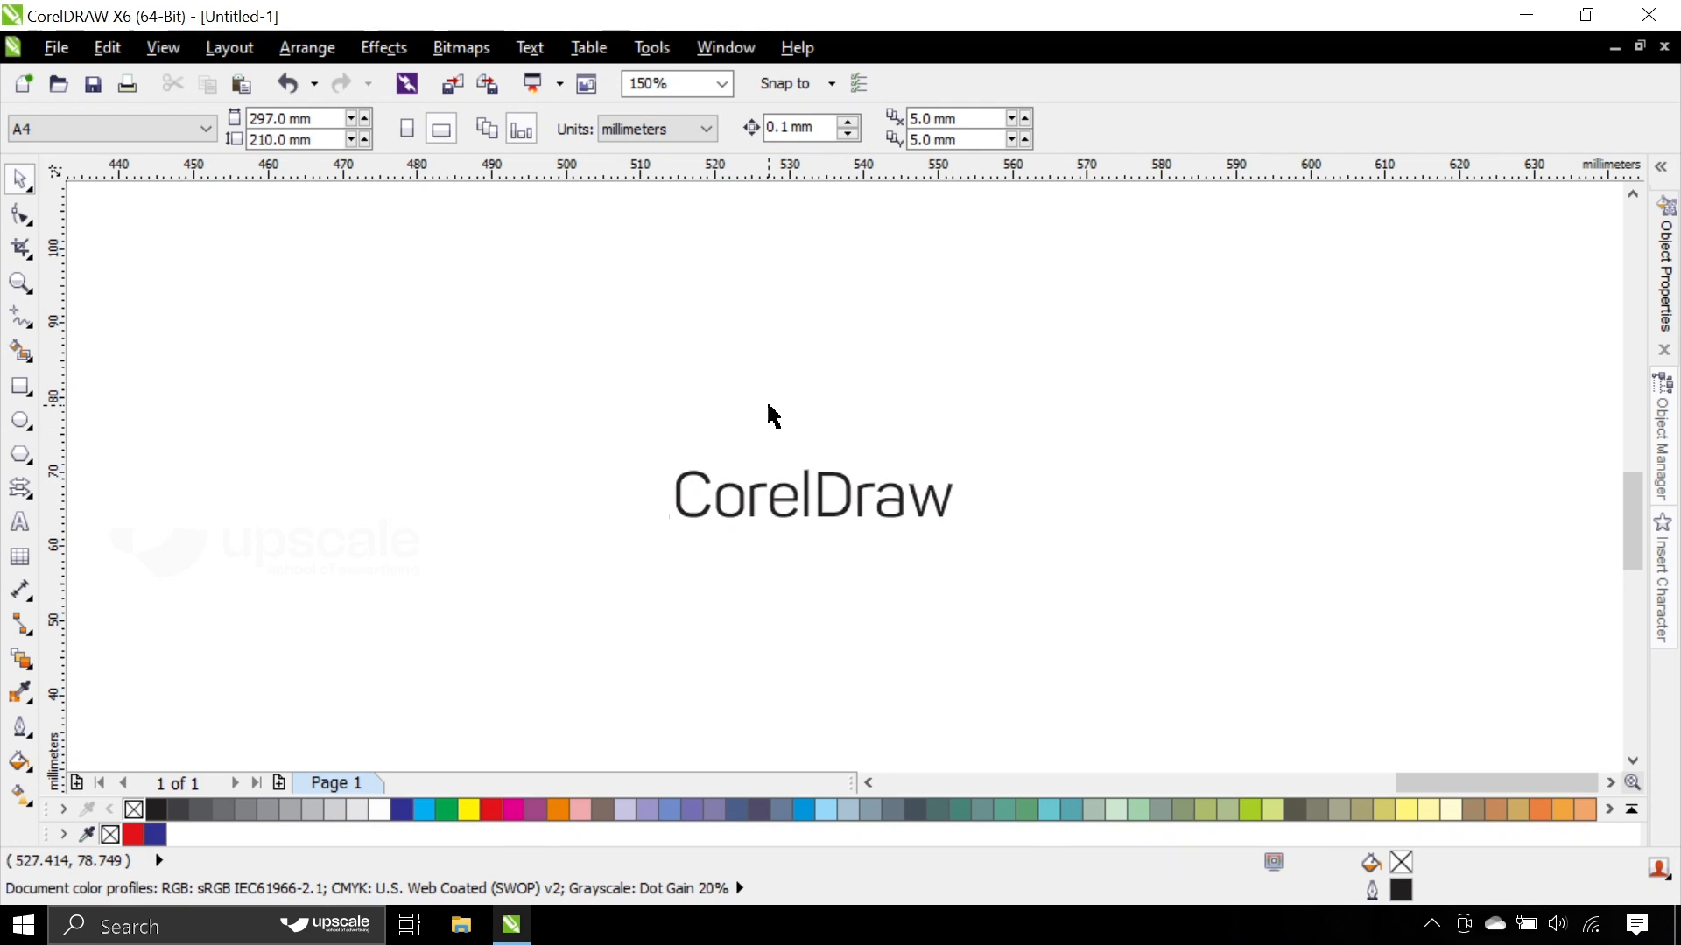
{"action": "left_click", "coordinate": [816, 489]}
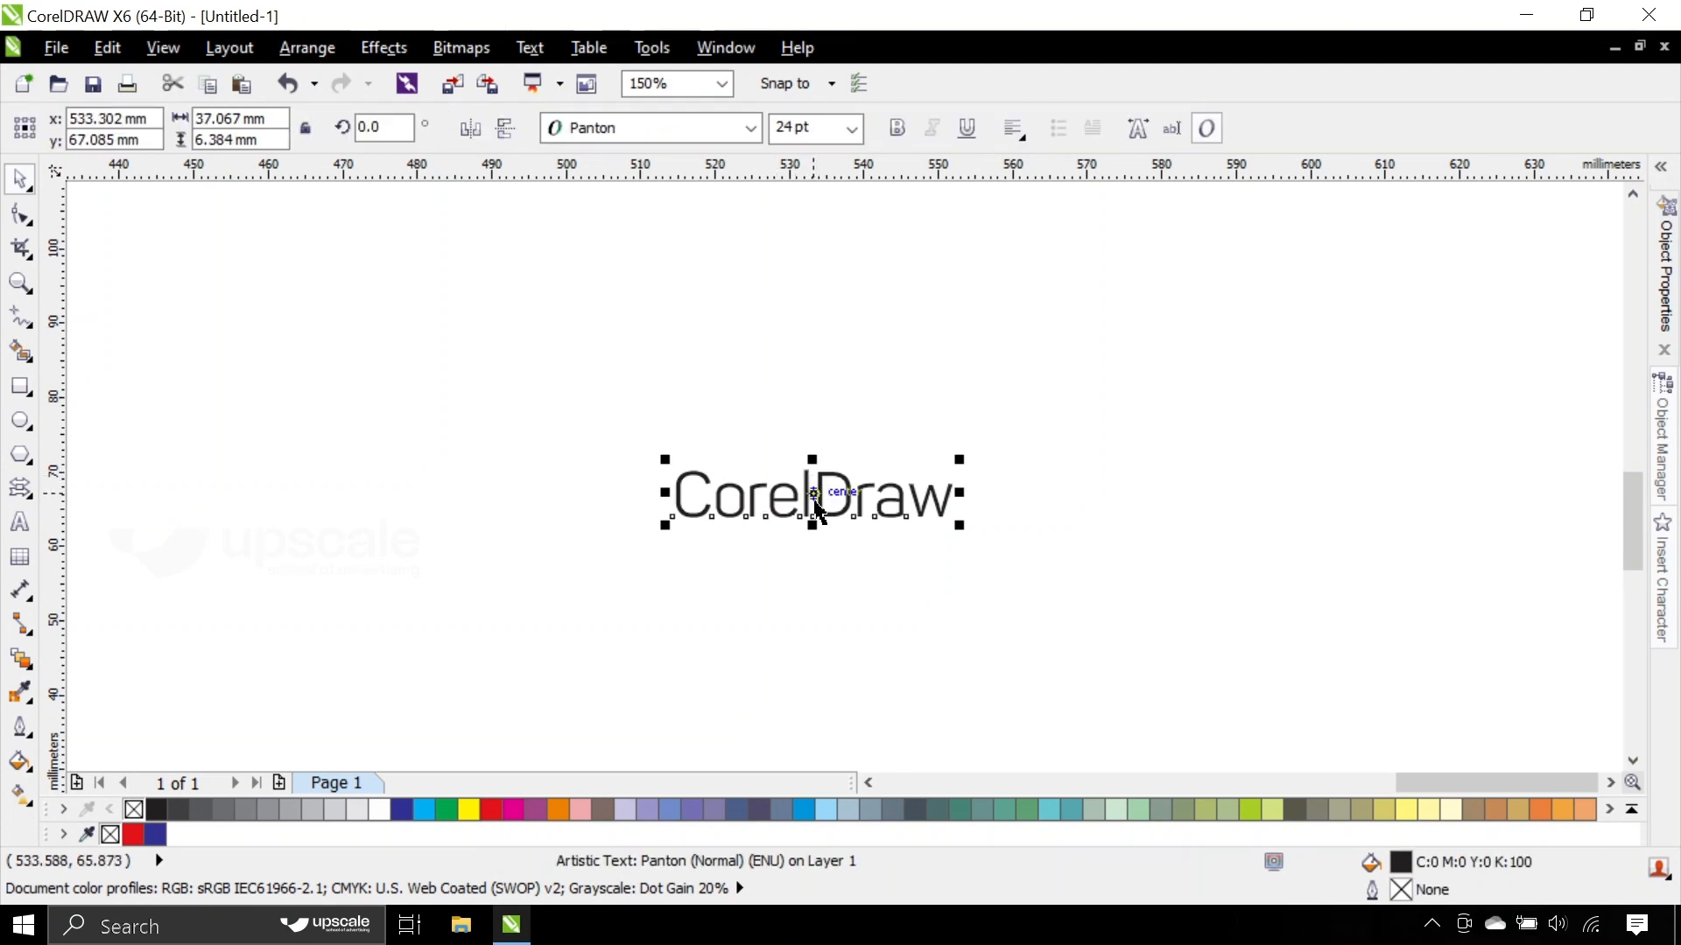
{"action": "left_click", "coordinate": [755, 444]}
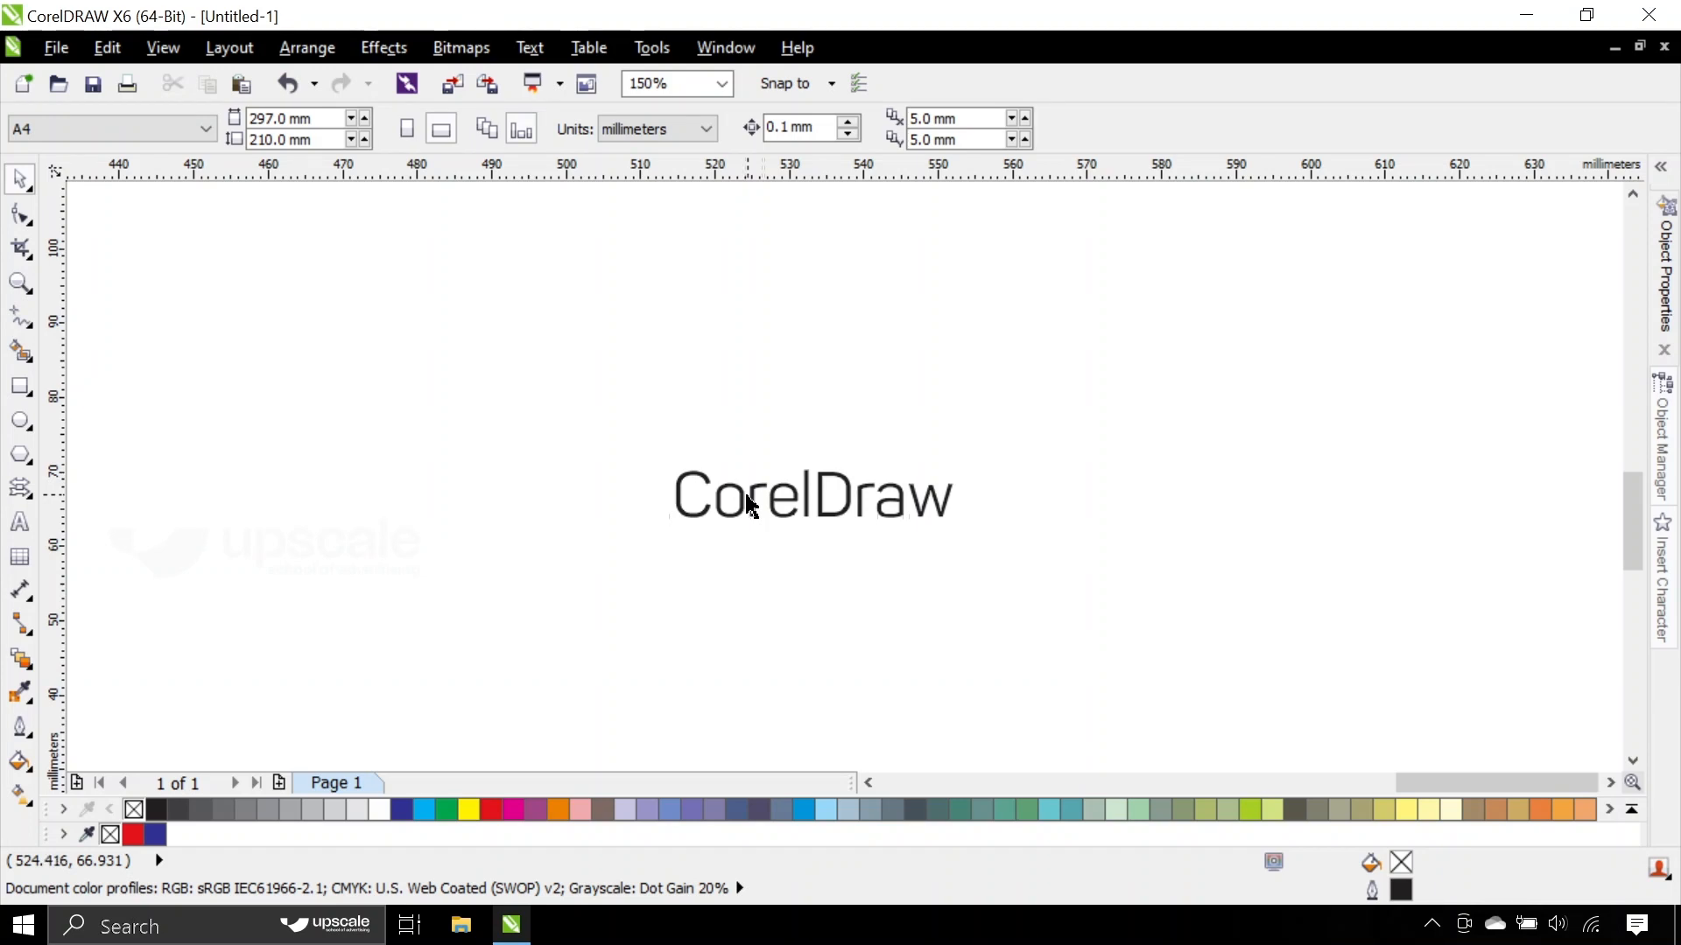
- Convert the CorelDraw artistic text to curves and deselect it
{"action": "left_click", "coordinate": [756, 506]}
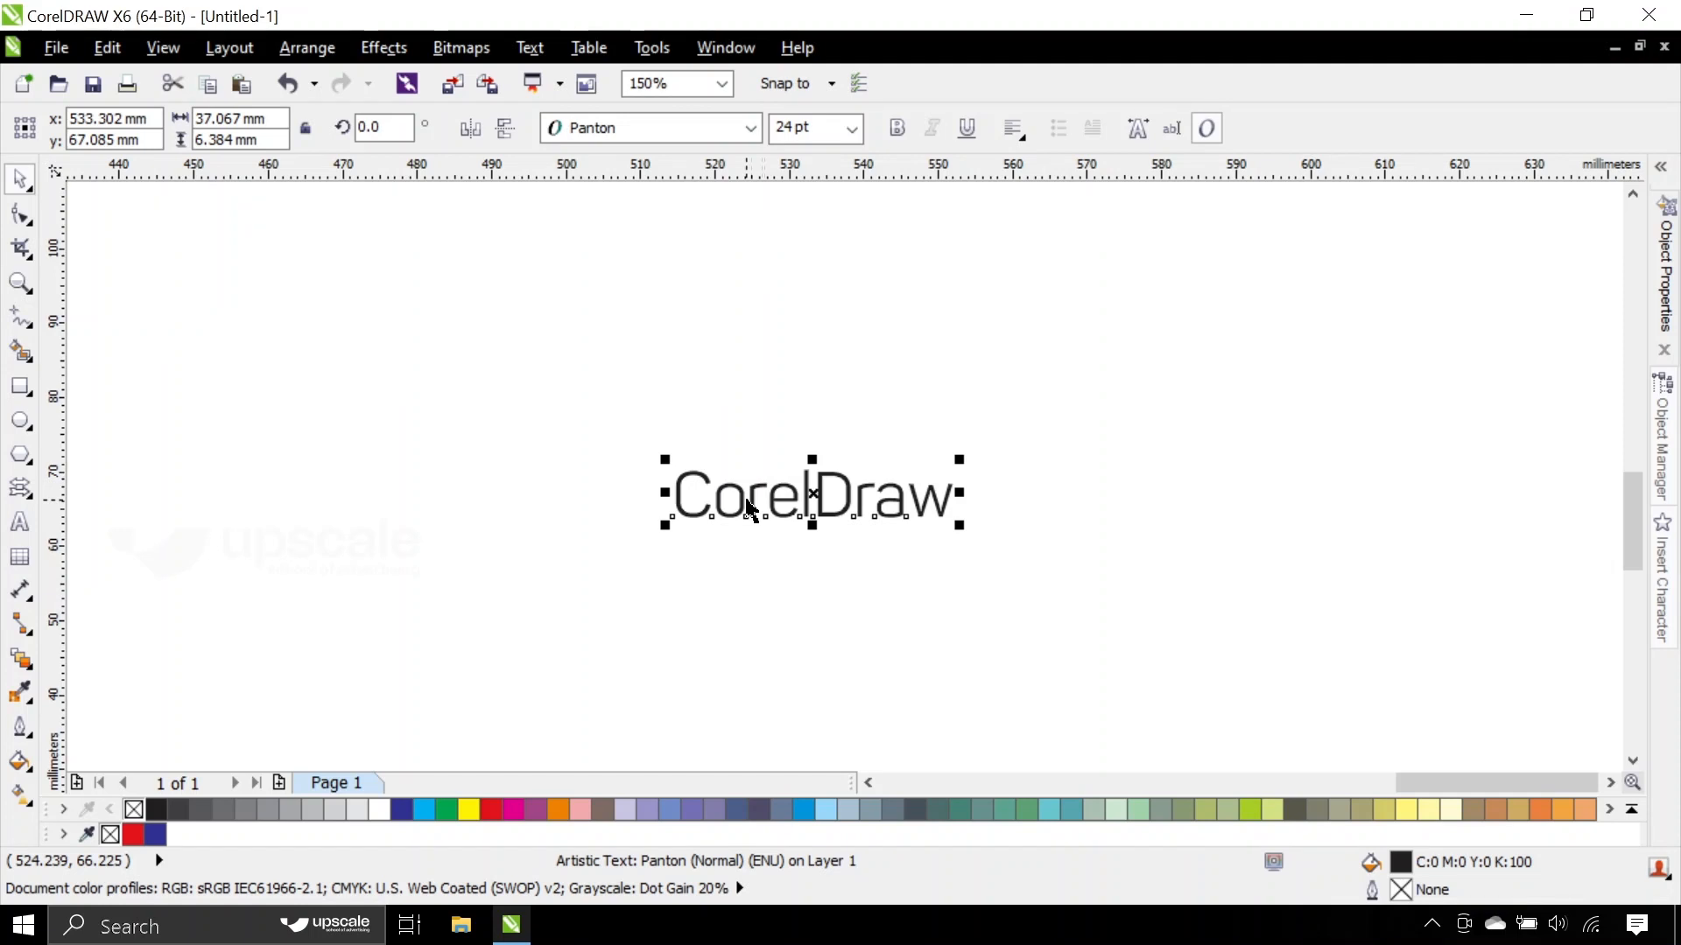
{"action": "right_click", "coordinate": [763, 493]}
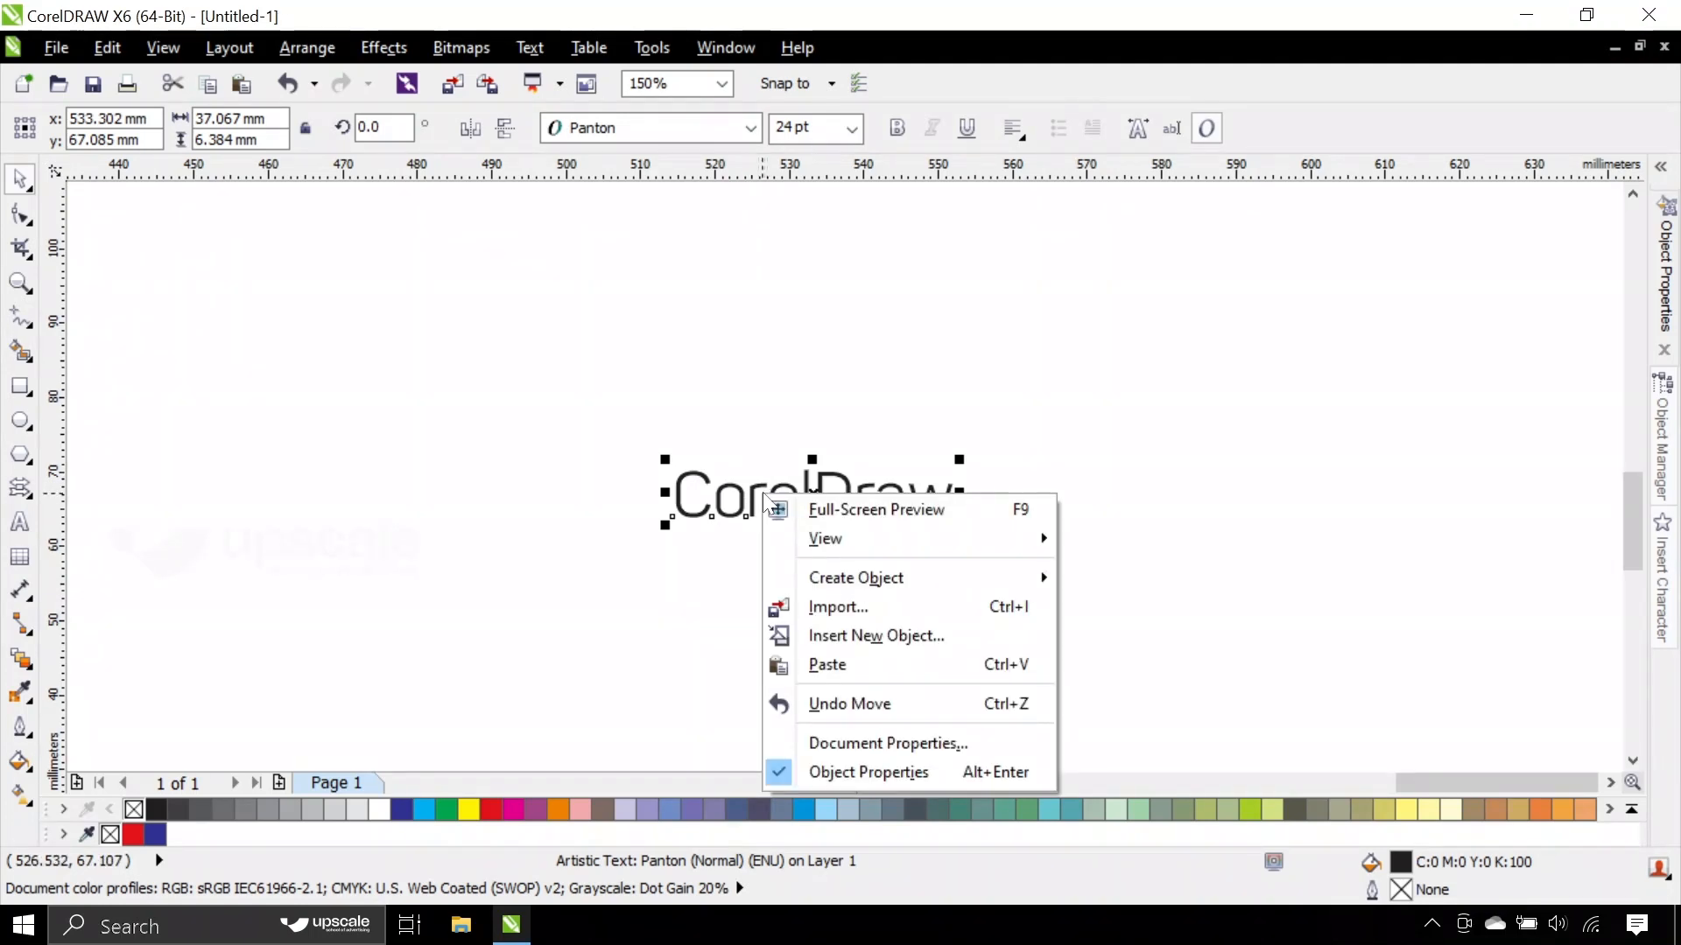
{"action": "left_click", "coordinate": [735, 490]}
{"action": "right_click", "coordinate": [735, 490]}
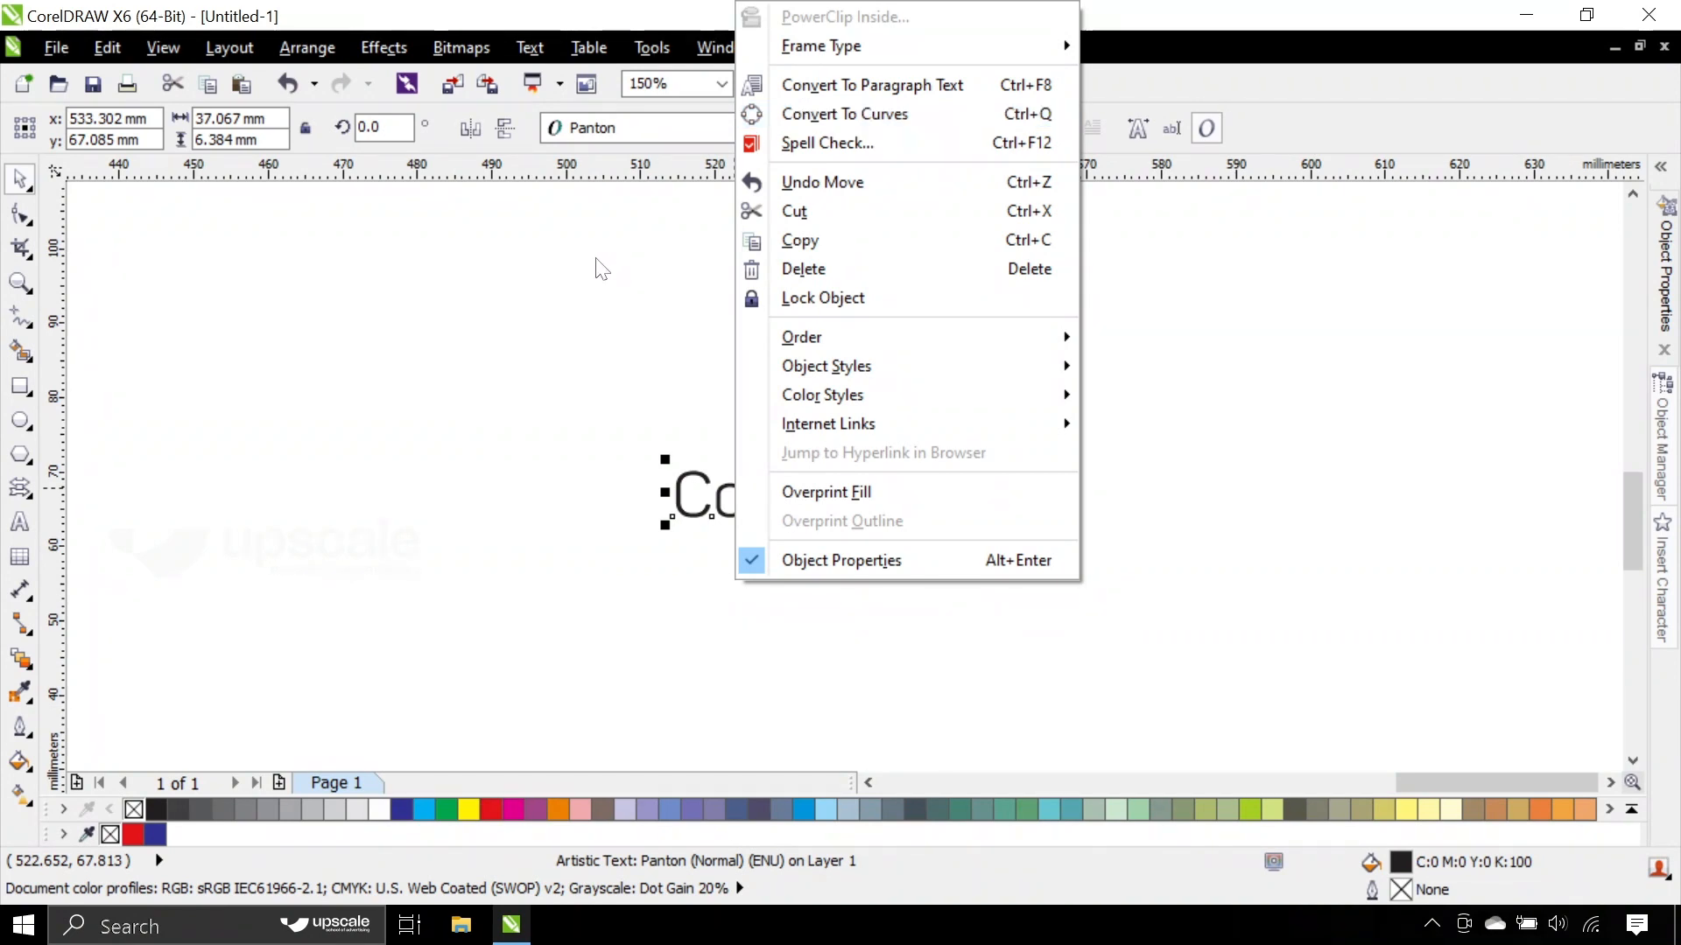
{"action": "left_click", "coordinate": [515, 313]}
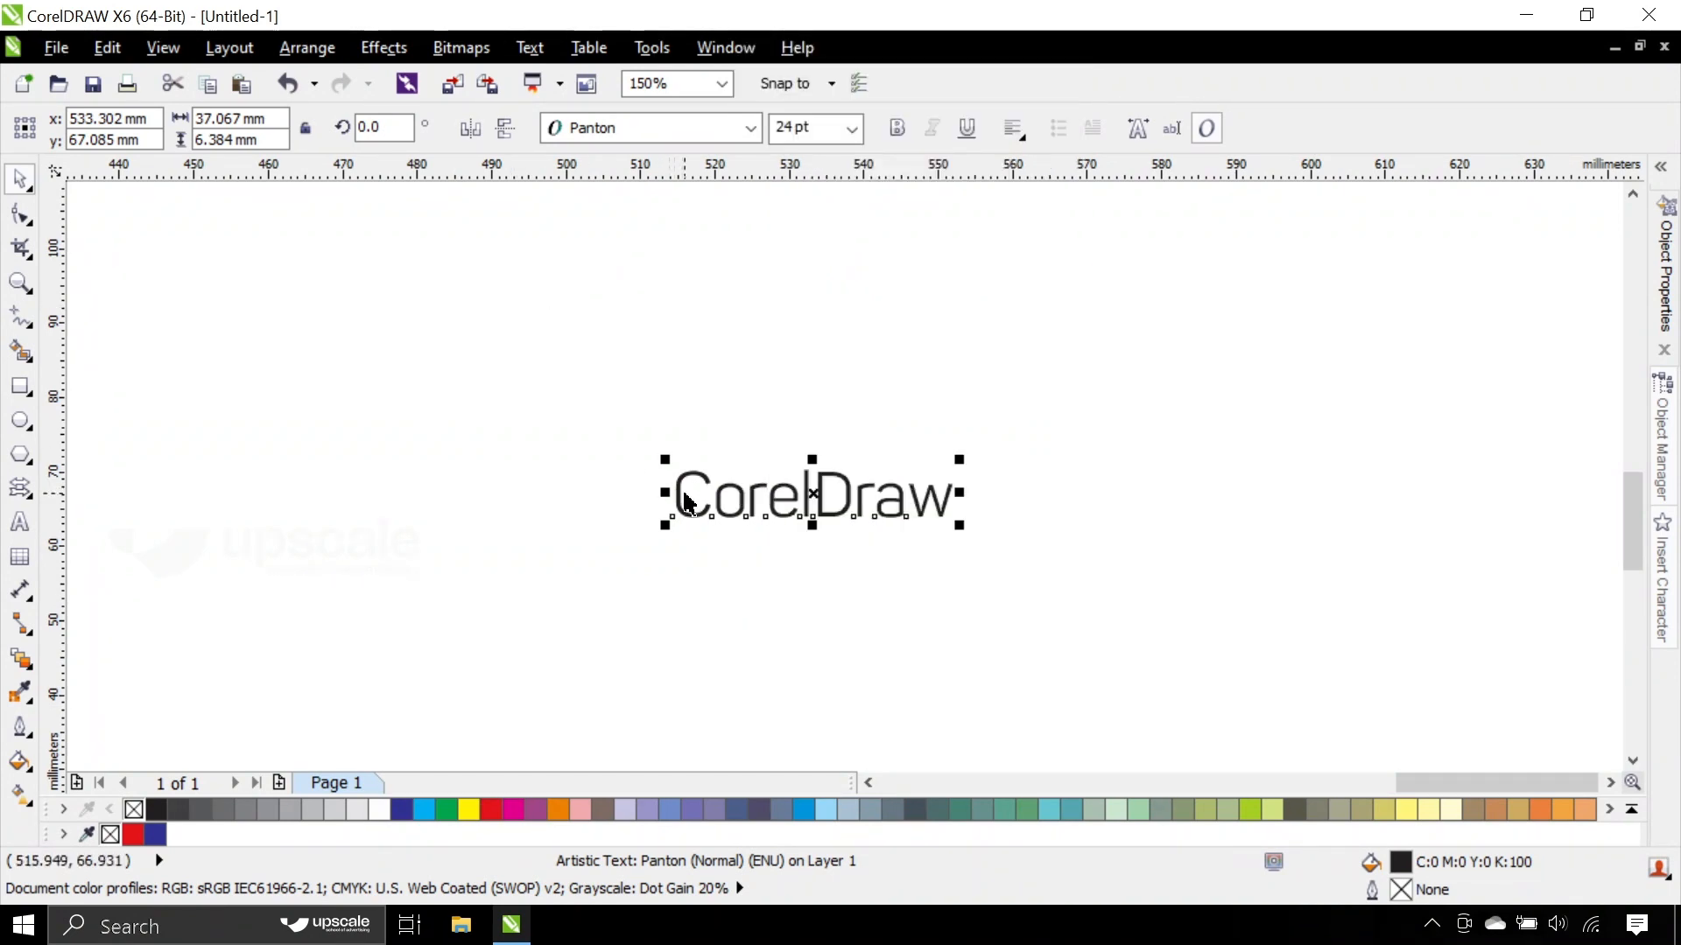
{"action": "key", "text": "ctrl+q"}
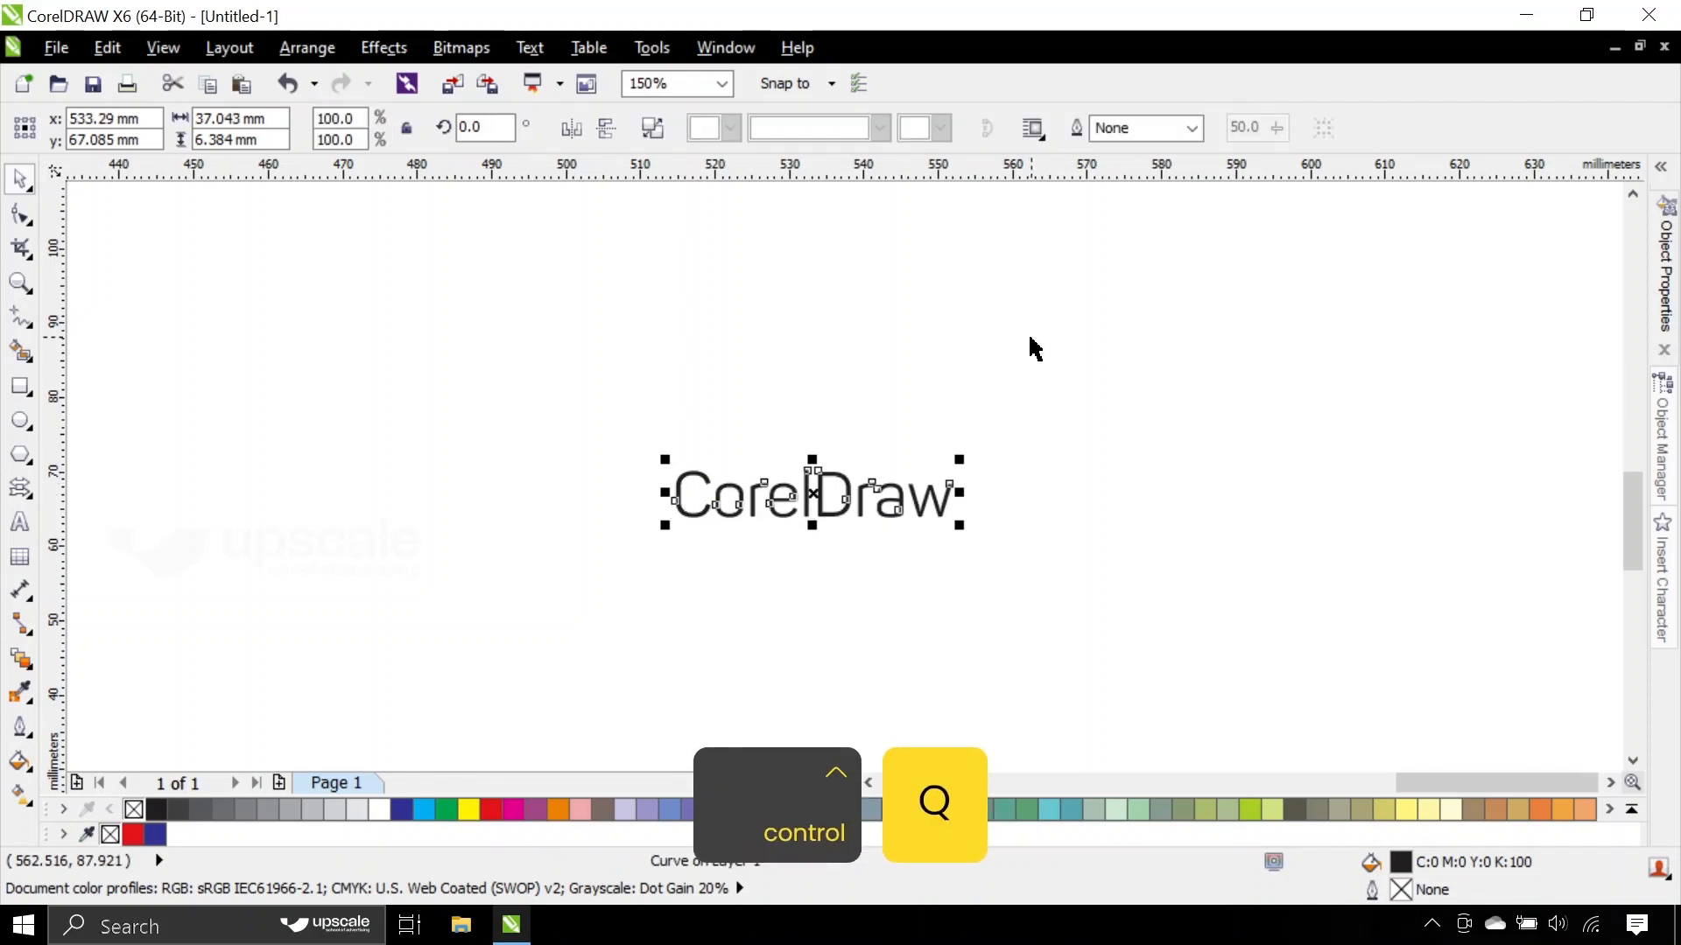
{"action": "left_click", "coordinate": [1031, 348]}
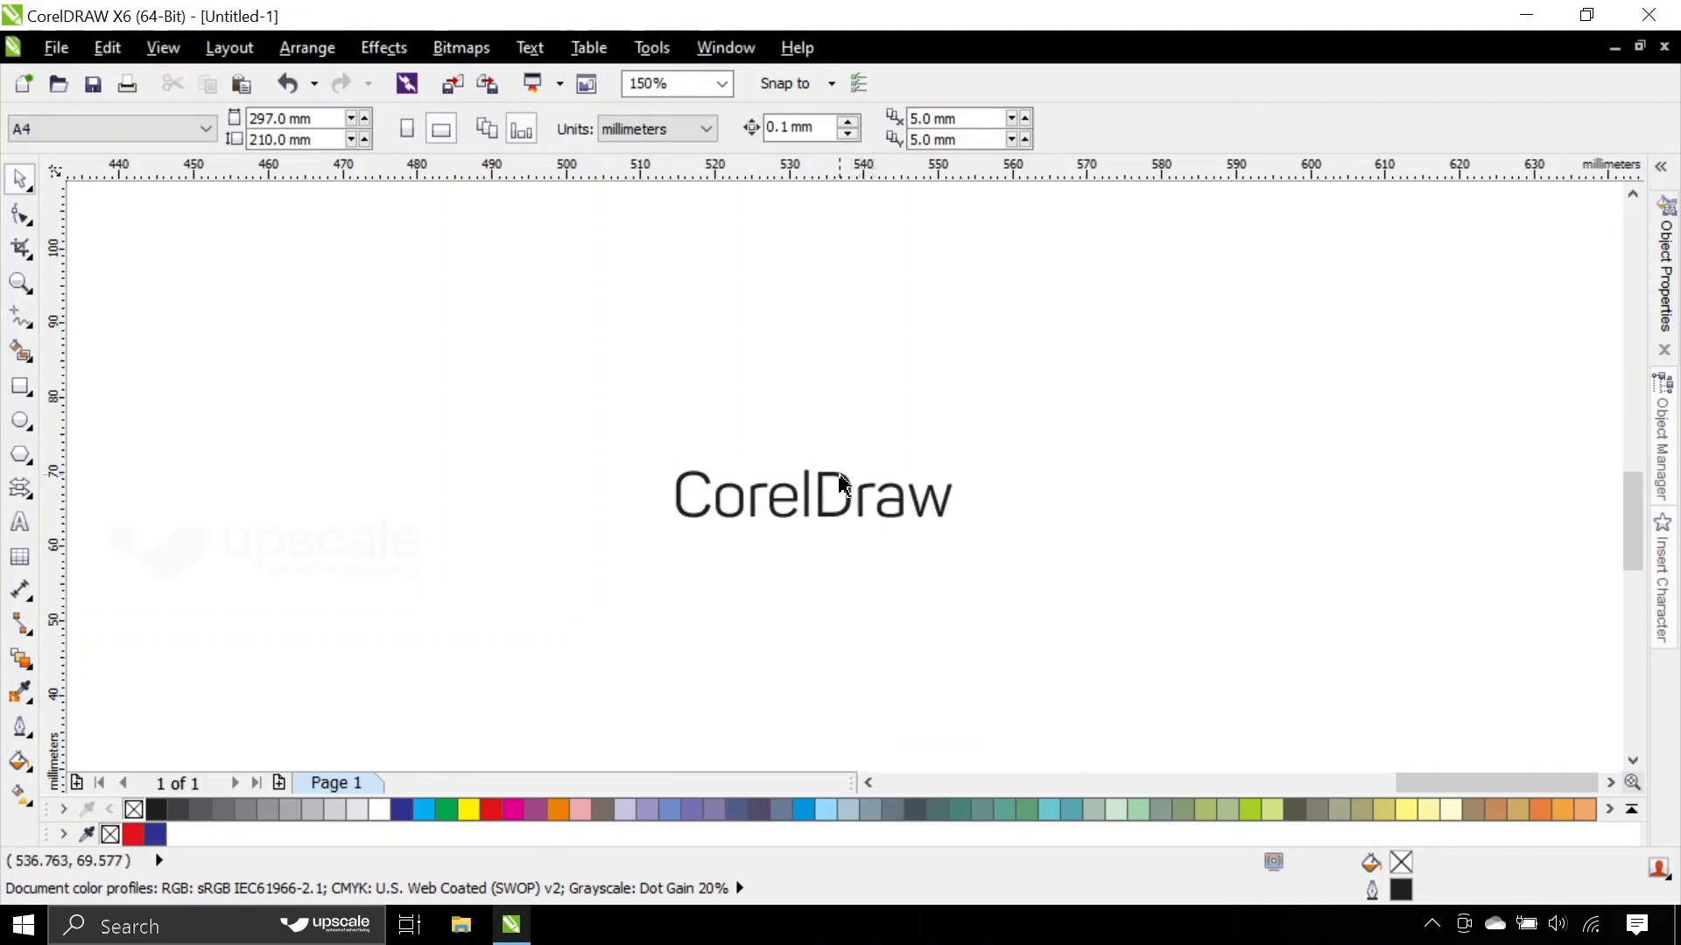
- Examine the nodes and outlines of the converted CorelDraw lettering up close
{"action": "left_click", "coordinate": [840, 486]}
{"action": "left_click", "coordinate": [879, 415]}
{"action": "scroll", "coordinate": [750, 496], "scroll_direction": "up", "scroll_amount": 2}
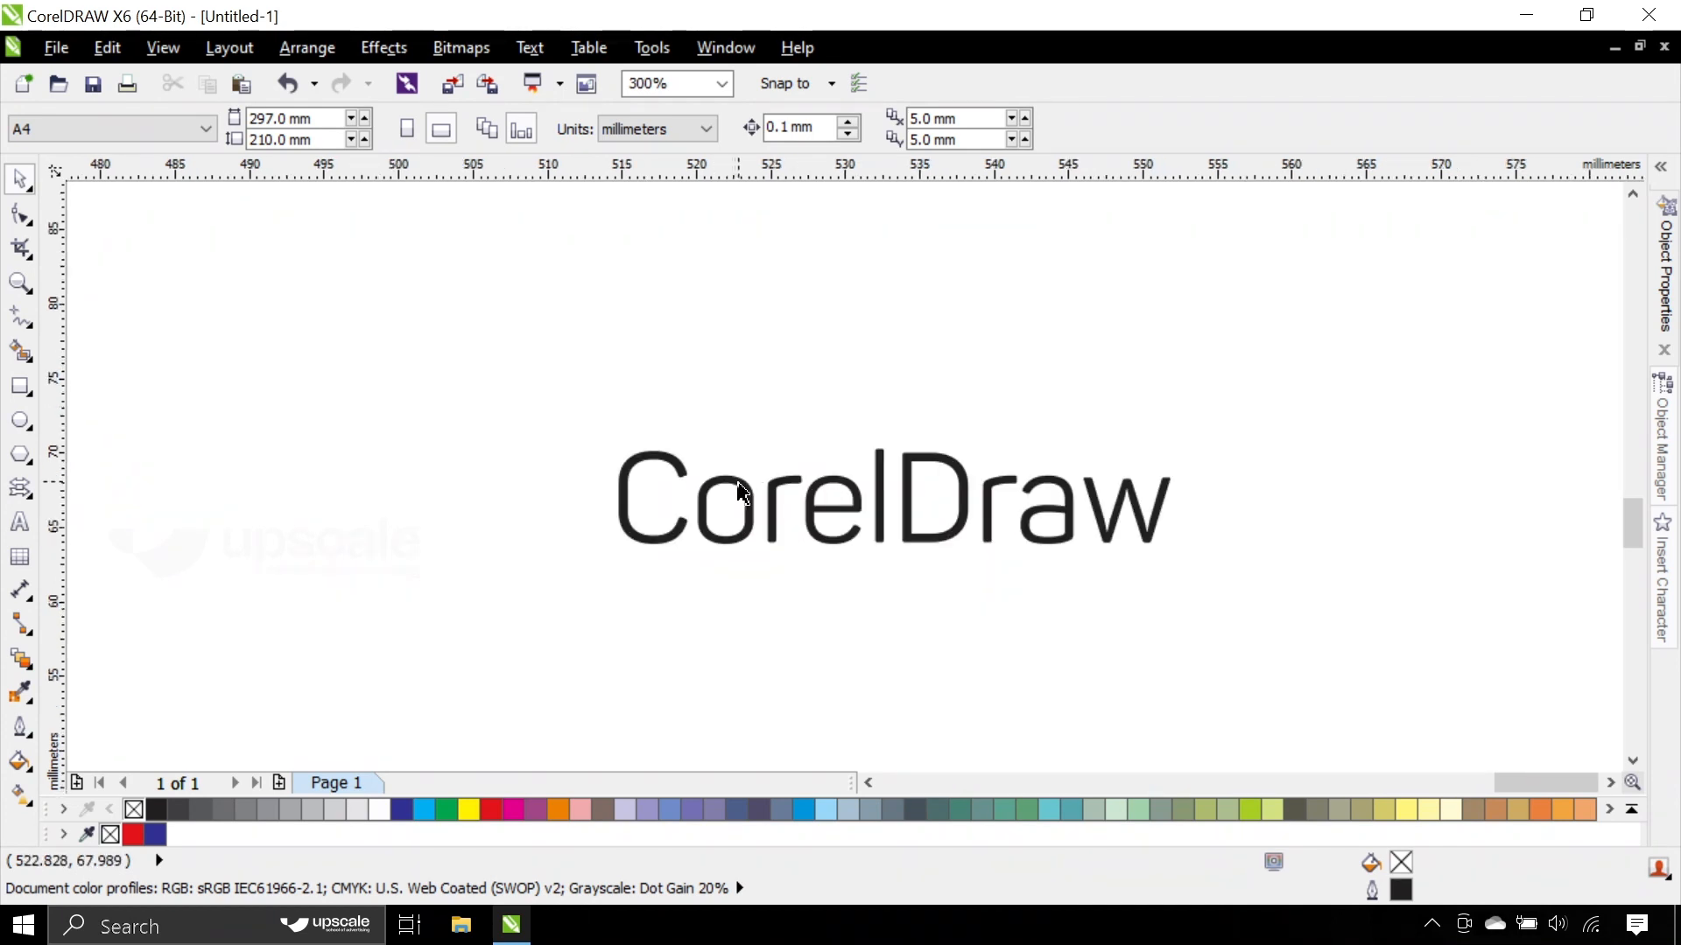
{"action": "left_click", "coordinate": [740, 481]}
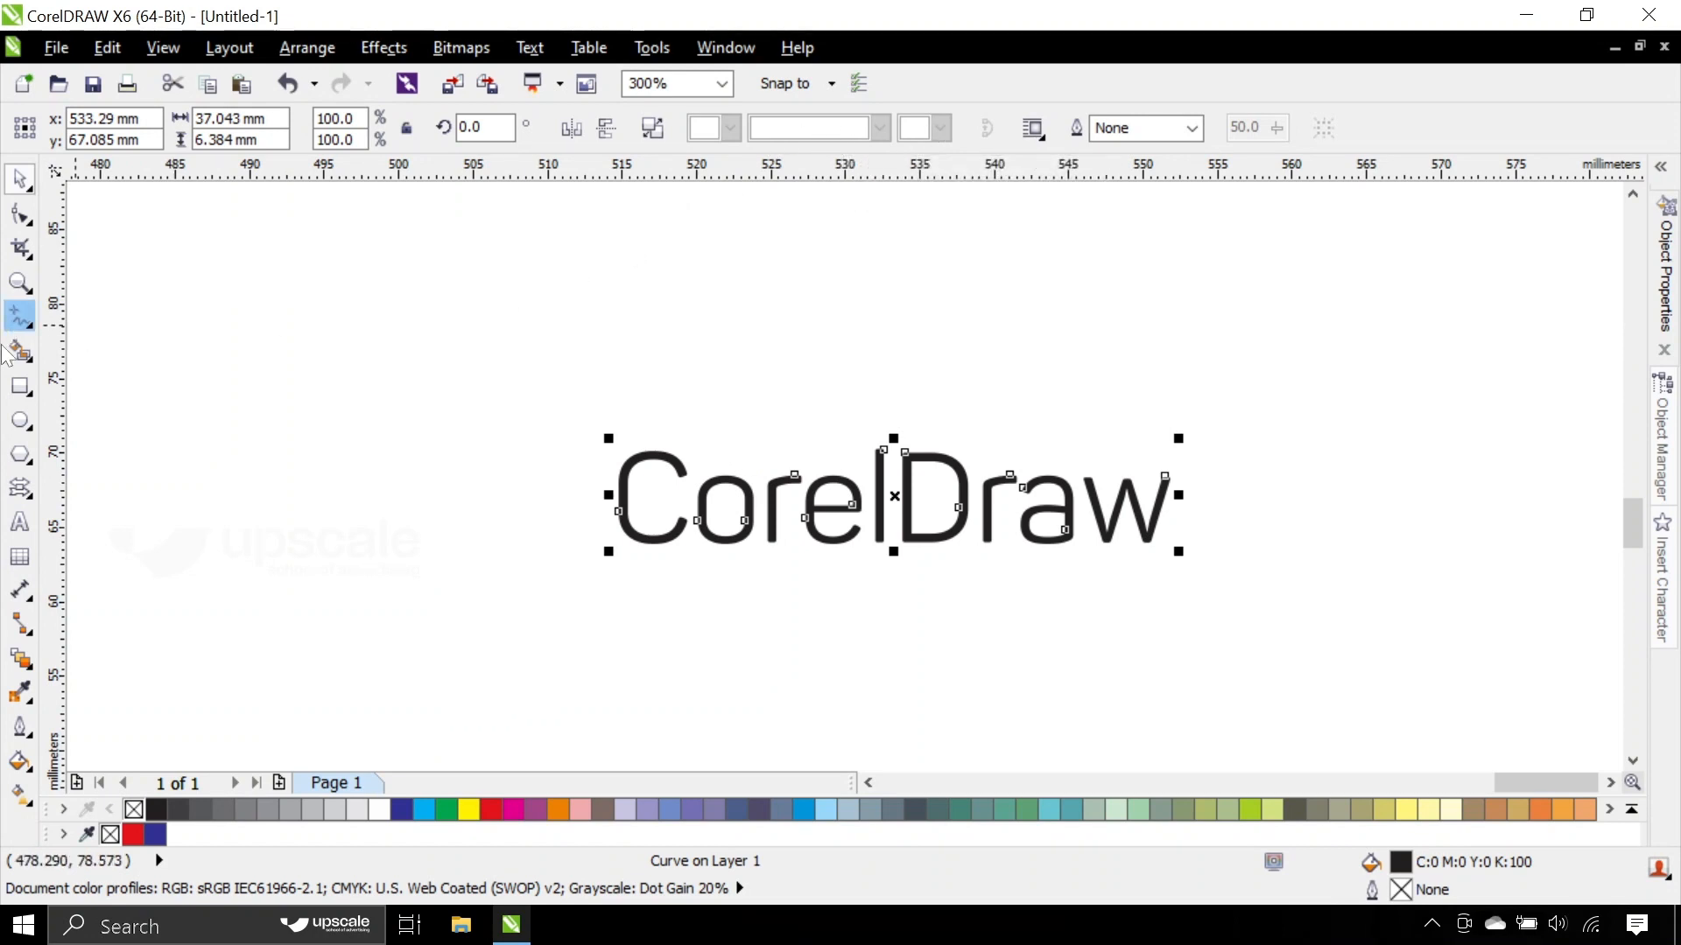
{"action": "left_click", "coordinate": [616, 337]}
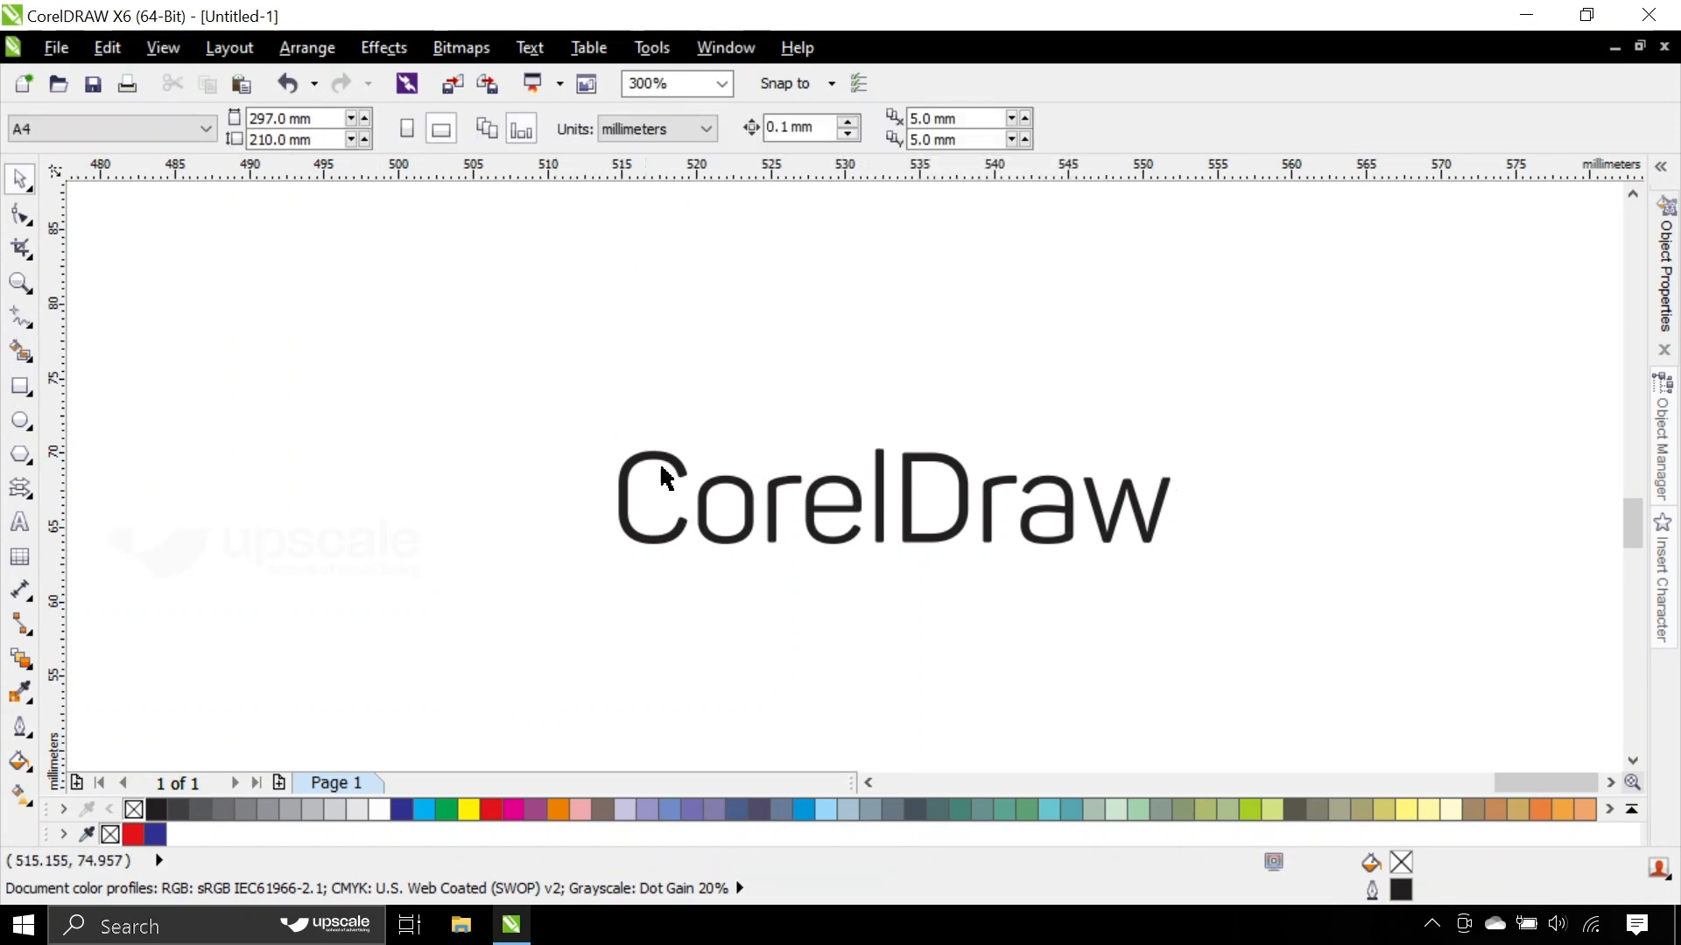
{"action": "left_click", "coordinate": [665, 459]}
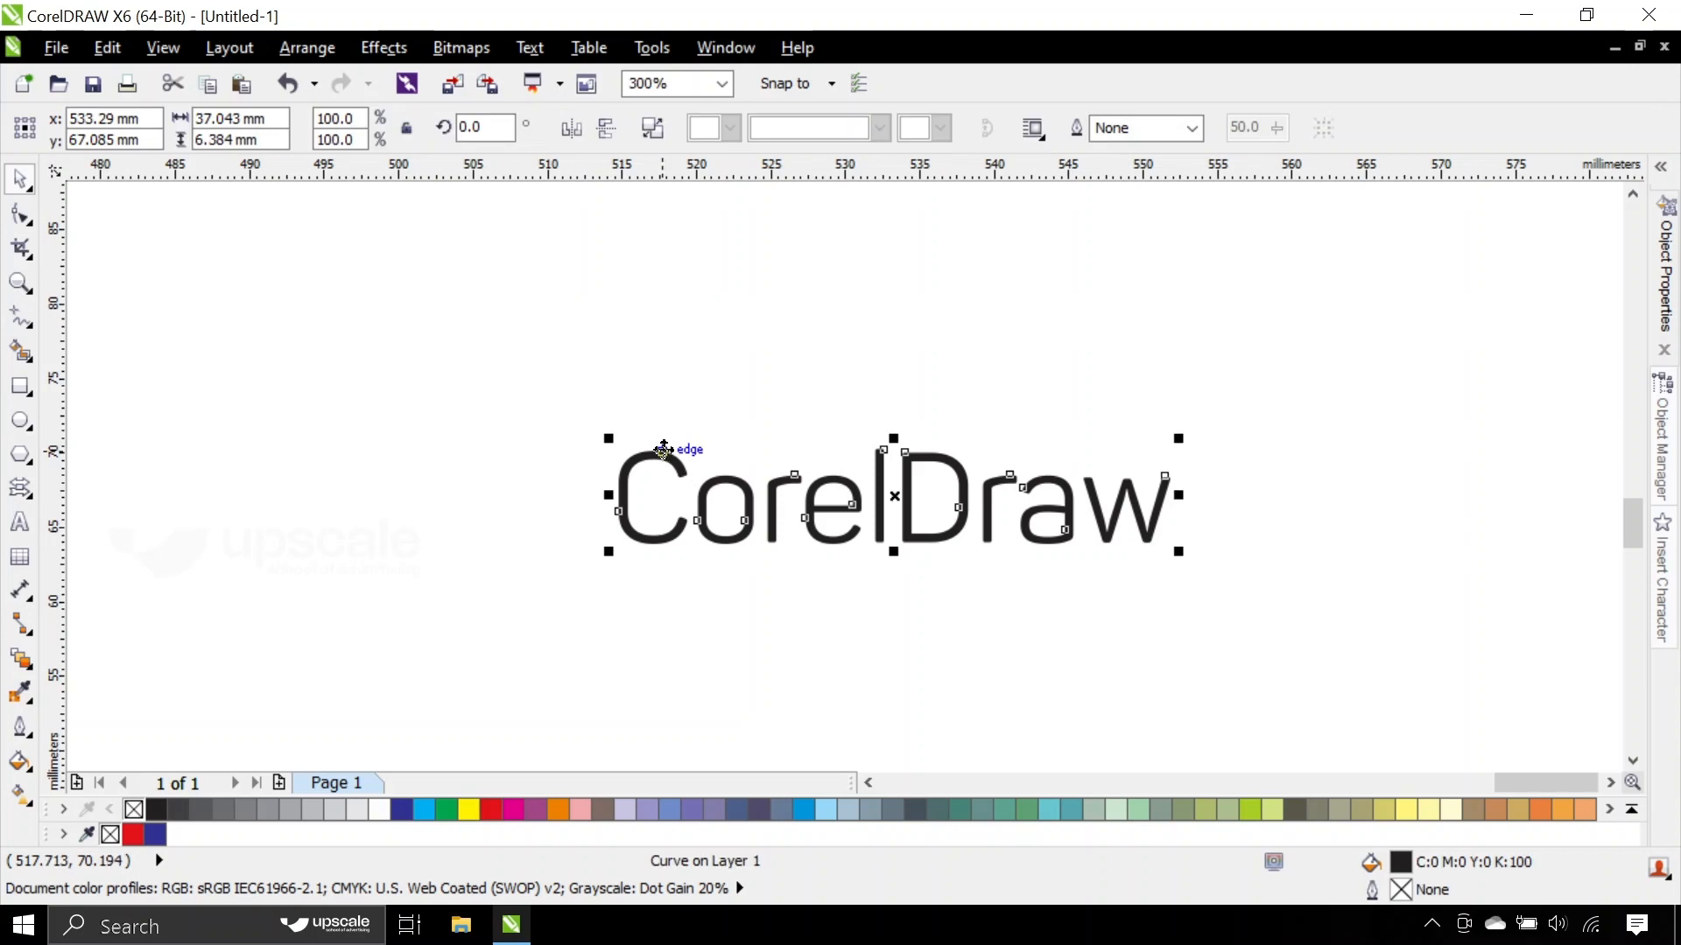
{"action": "left_click", "coordinate": [697, 398]}
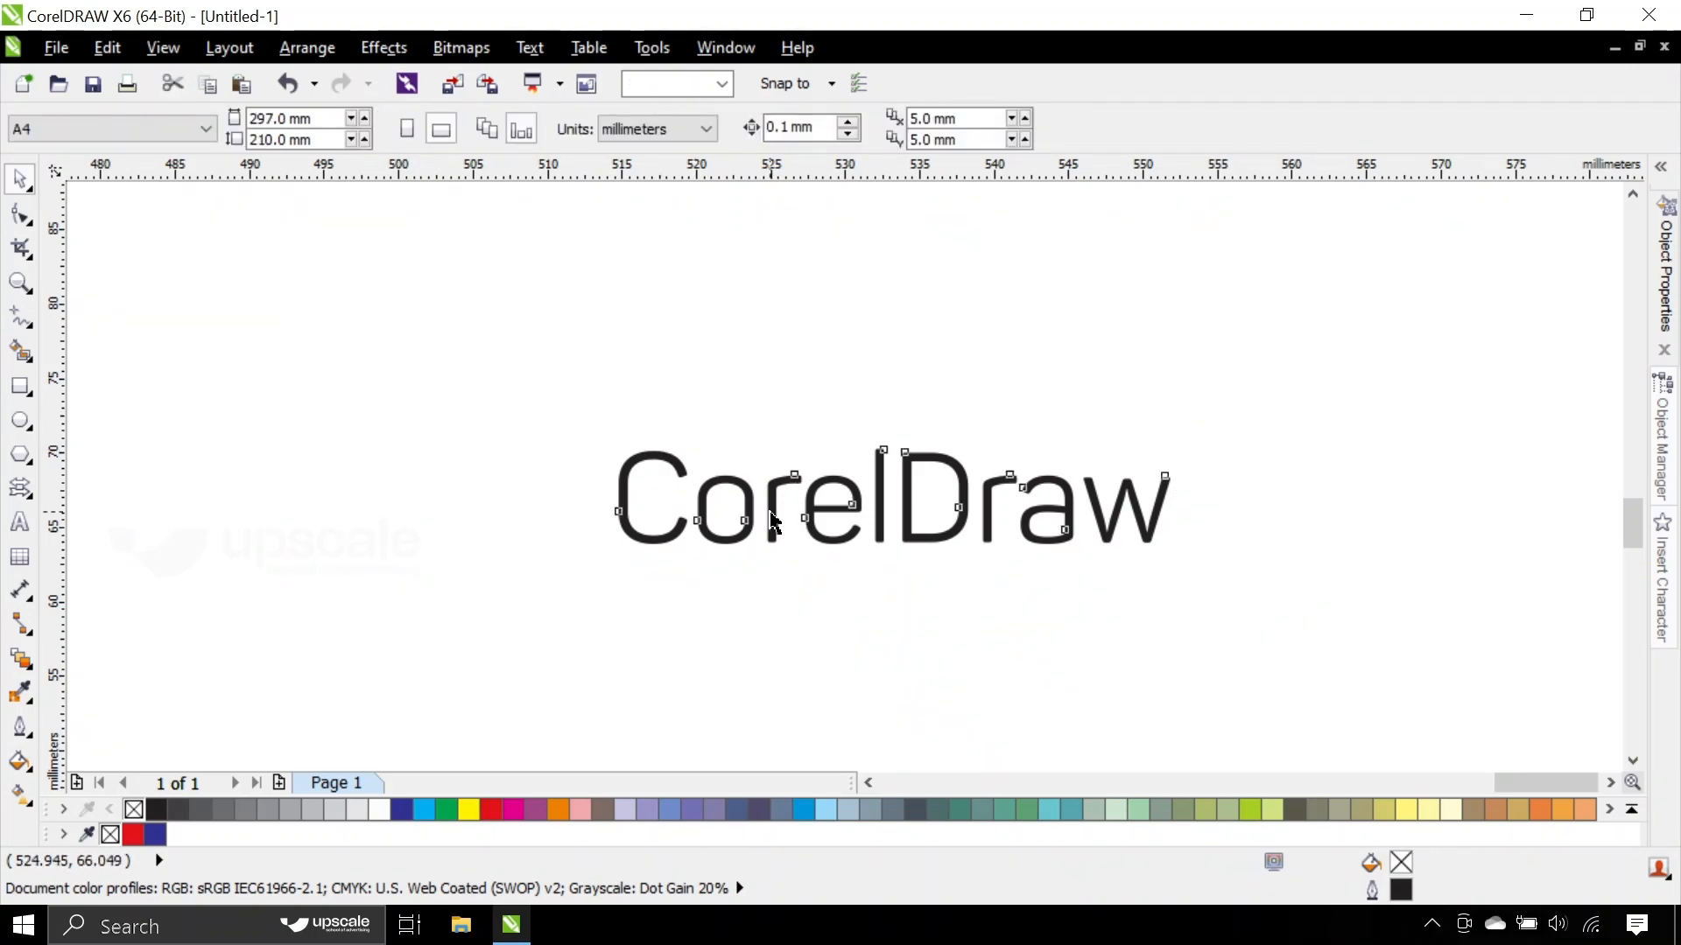
- Move the CorelDraw curve object to about x 532 mm, y 69 mm and deselect it
{"action": "left_click", "coordinate": [767, 501]}
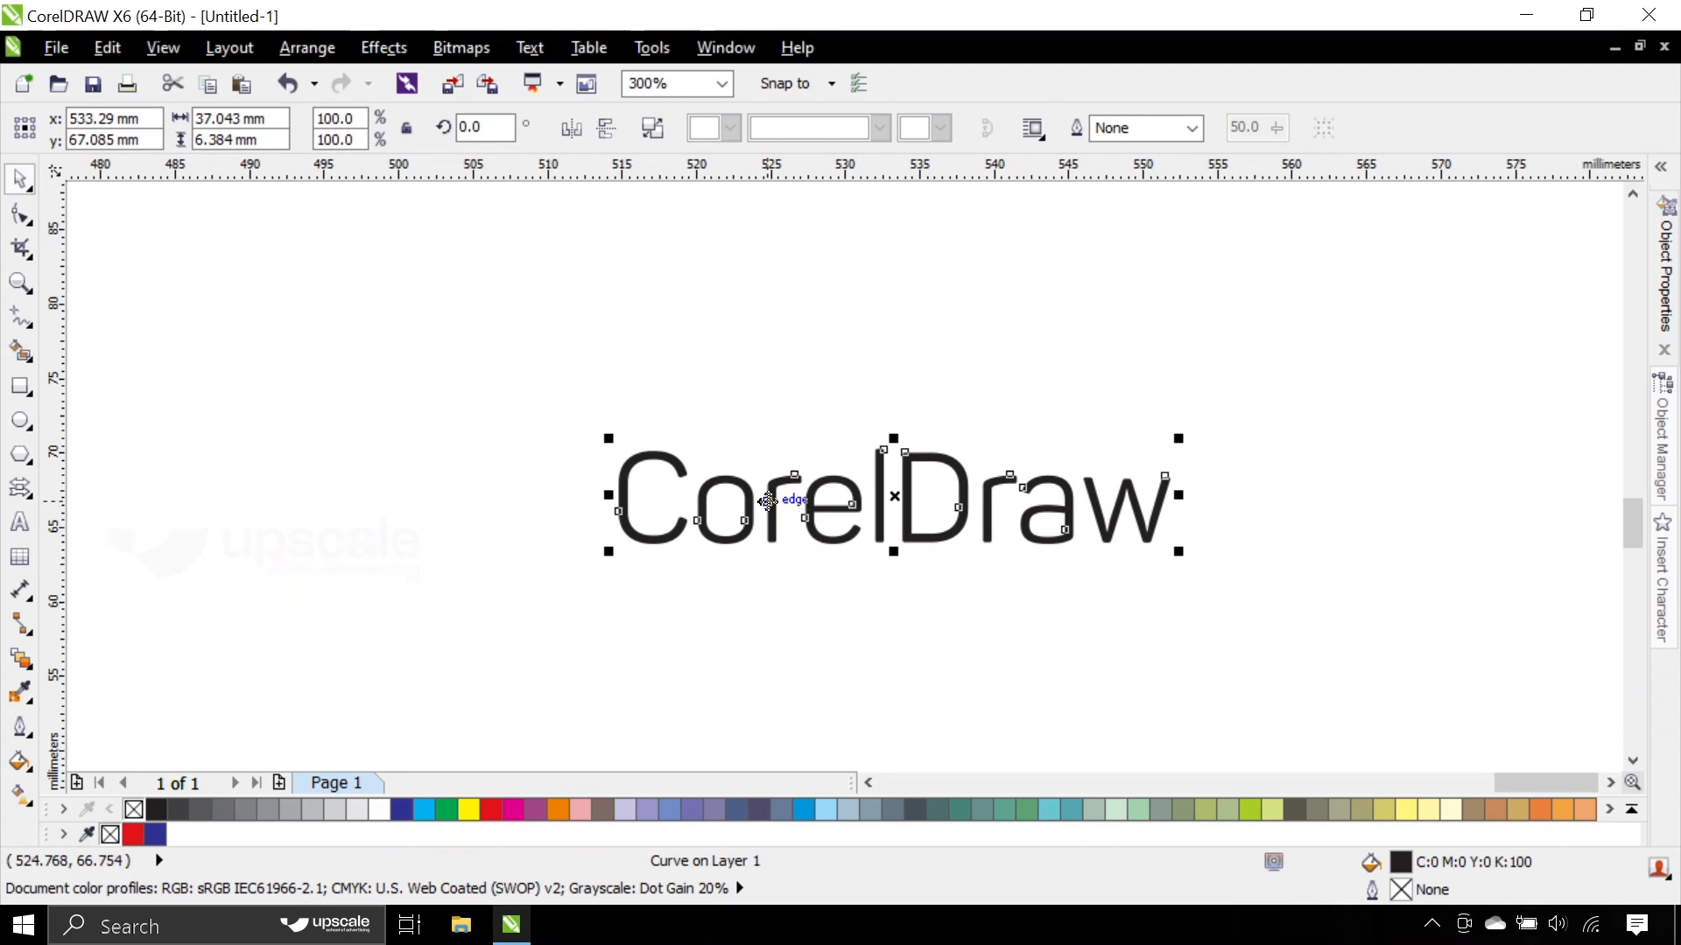
{"action": "left_click_drag", "start_coordinate": [768, 501], "coordinate": [706, 486]}
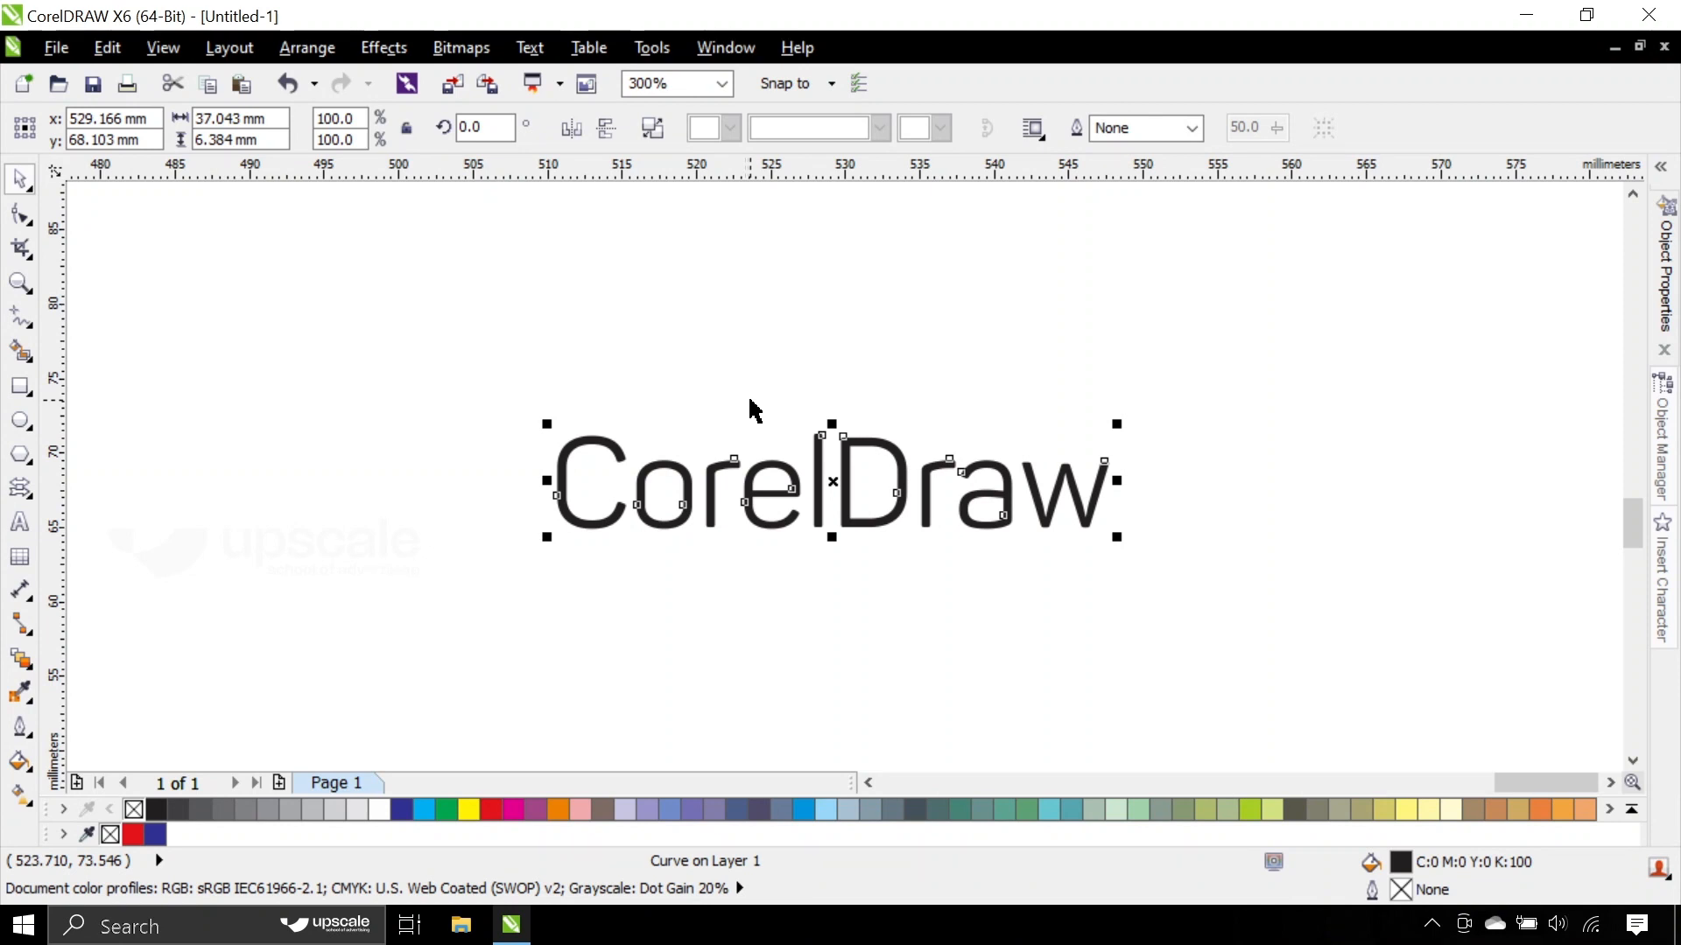
{"action": "left_click_drag", "start_coordinate": [767, 462], "coordinate": [776, 501]}
{"action": "left_click", "coordinate": [777, 443]}
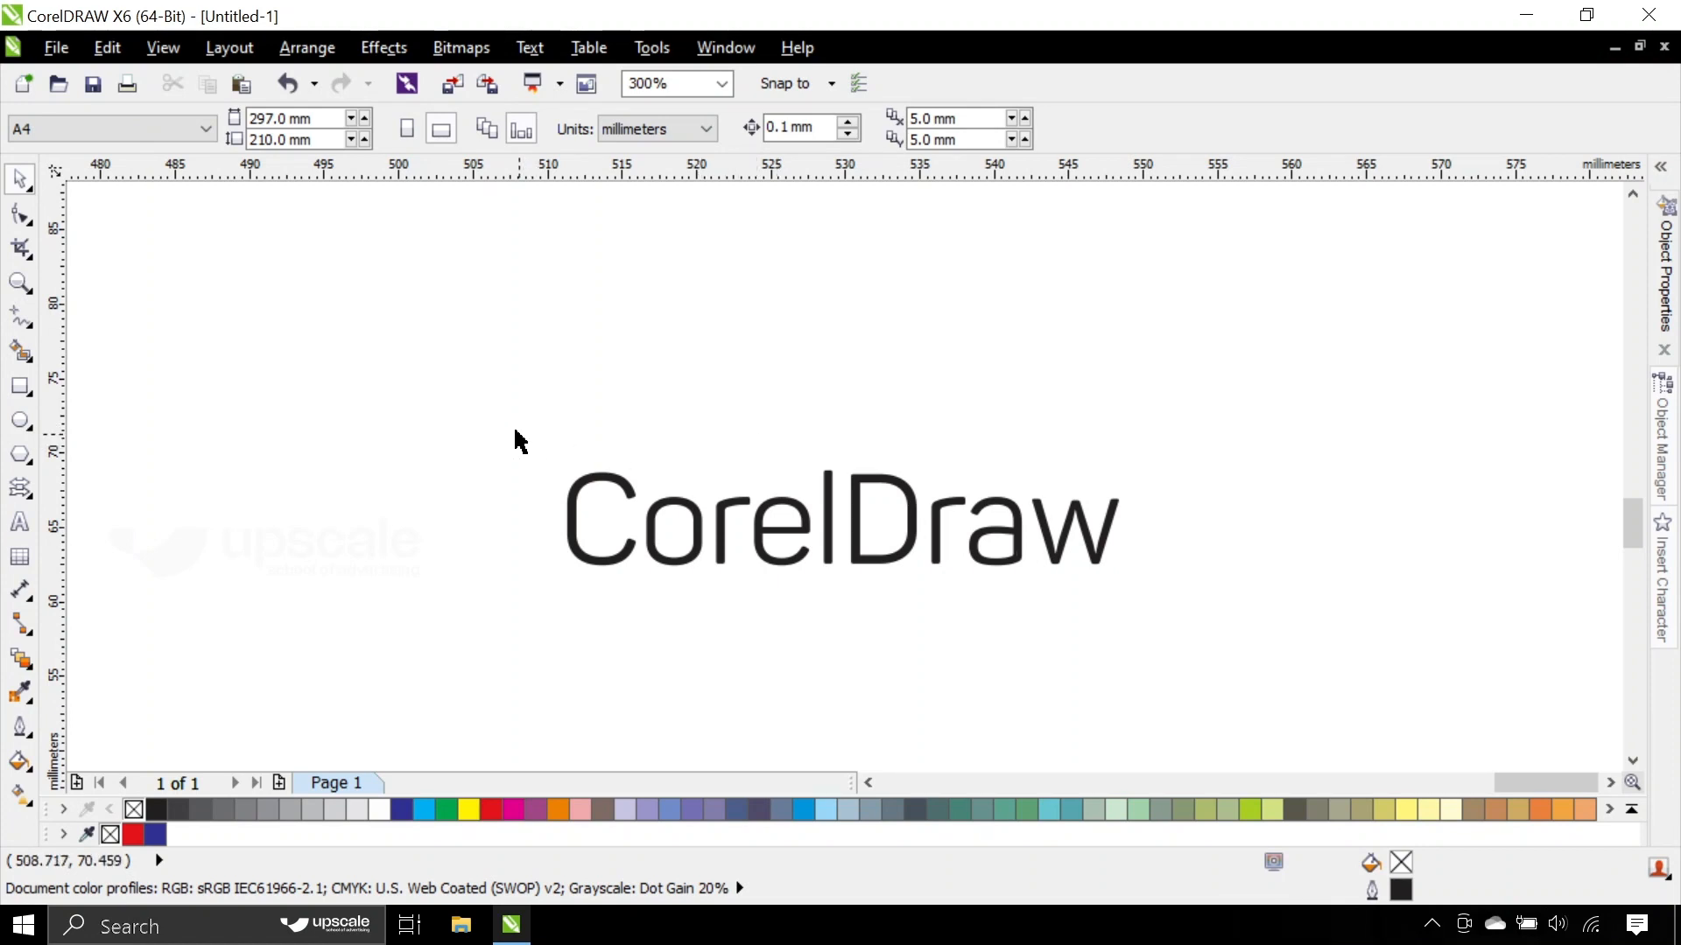
{"action": "left_click_drag", "start_coordinate": [502, 408], "coordinate": [1219, 691]}
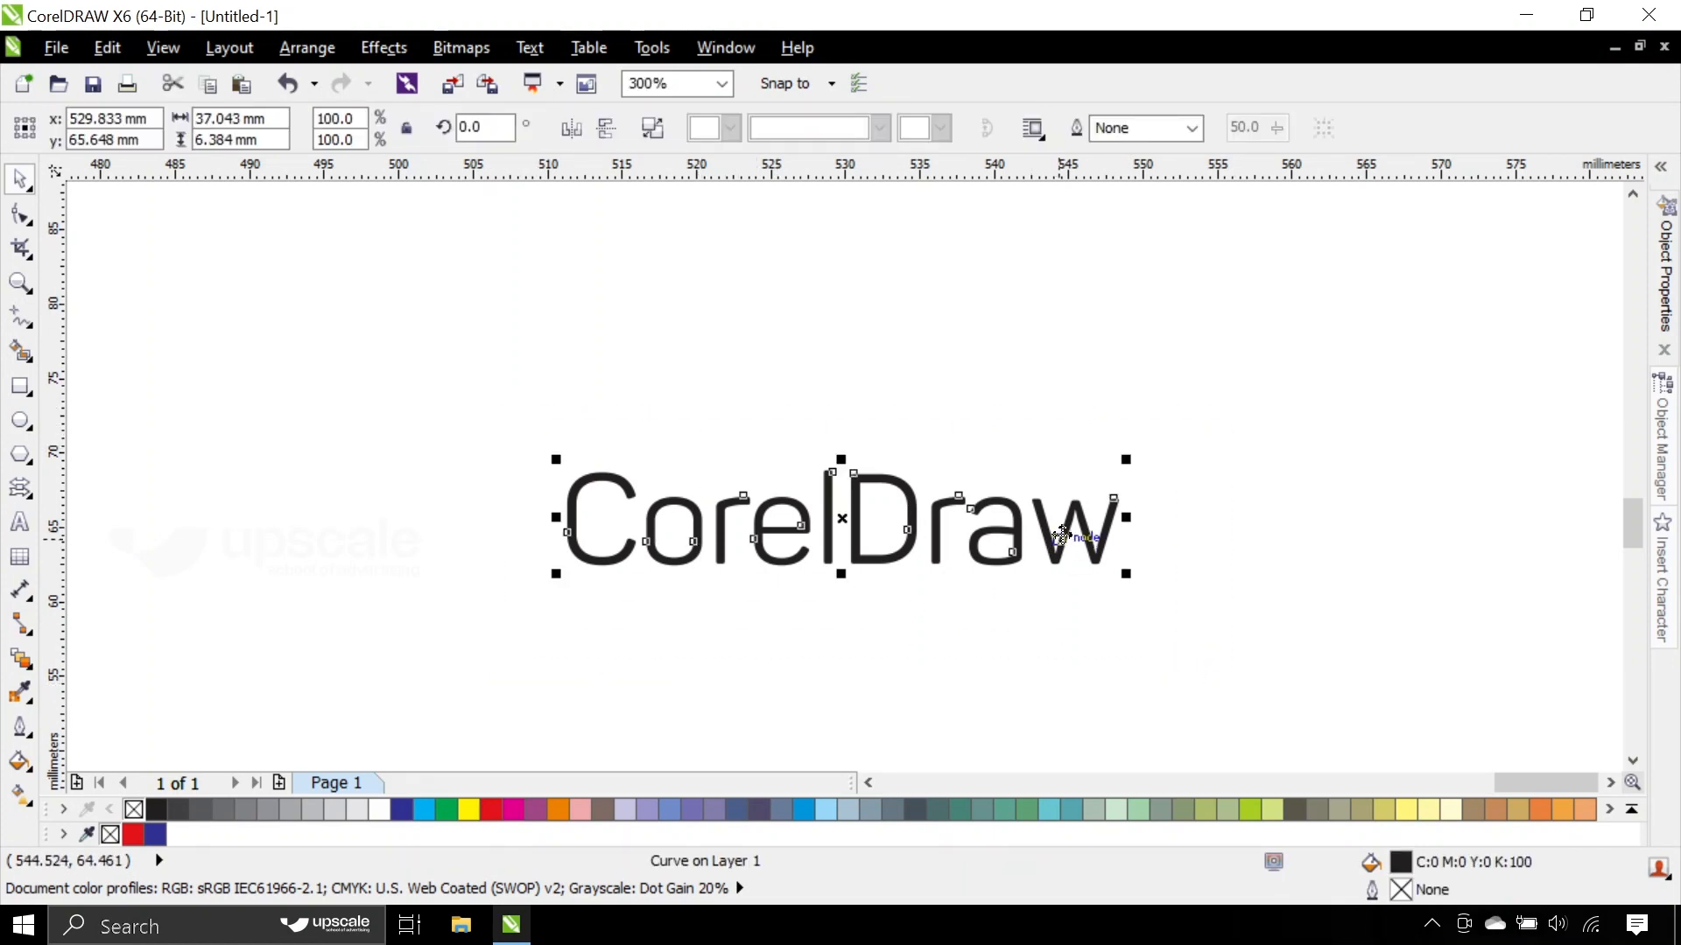
{"action": "left_click_drag", "start_coordinate": [1064, 536], "coordinate": [1089, 487]}
{"action": "left_click", "coordinate": [578, 289]}
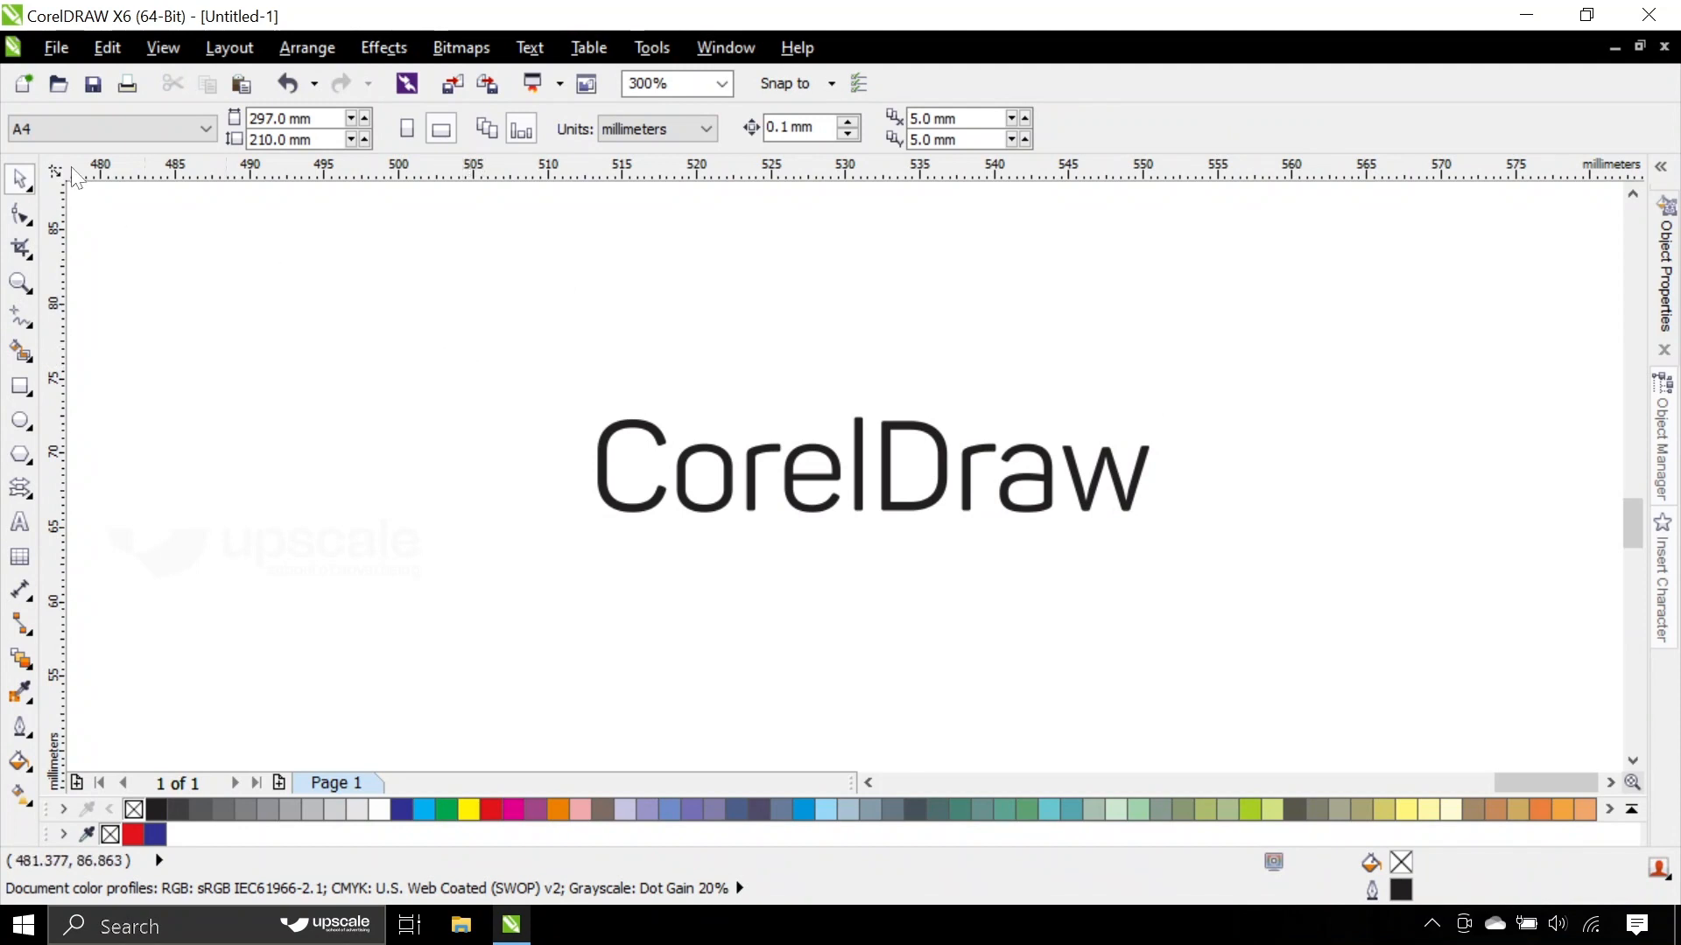
- Start saving the drawing to the Desktop under the file name text
{"action": "left_click", "coordinate": [58, 48]}
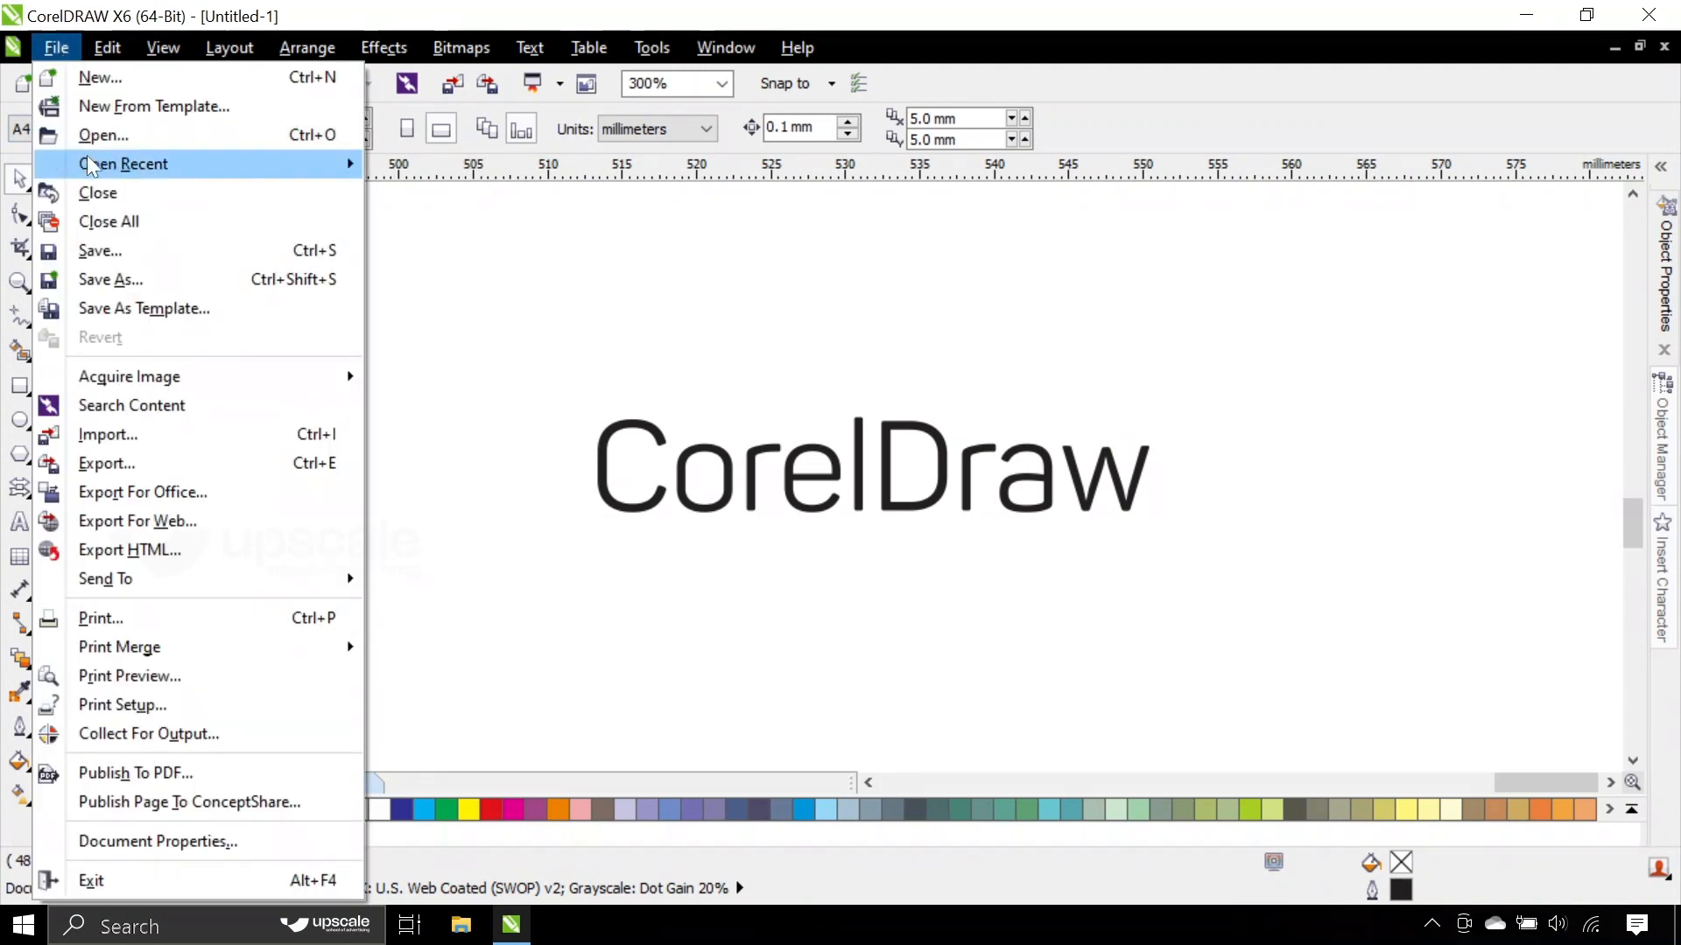
{"action": "left_click", "coordinate": [112, 254]}
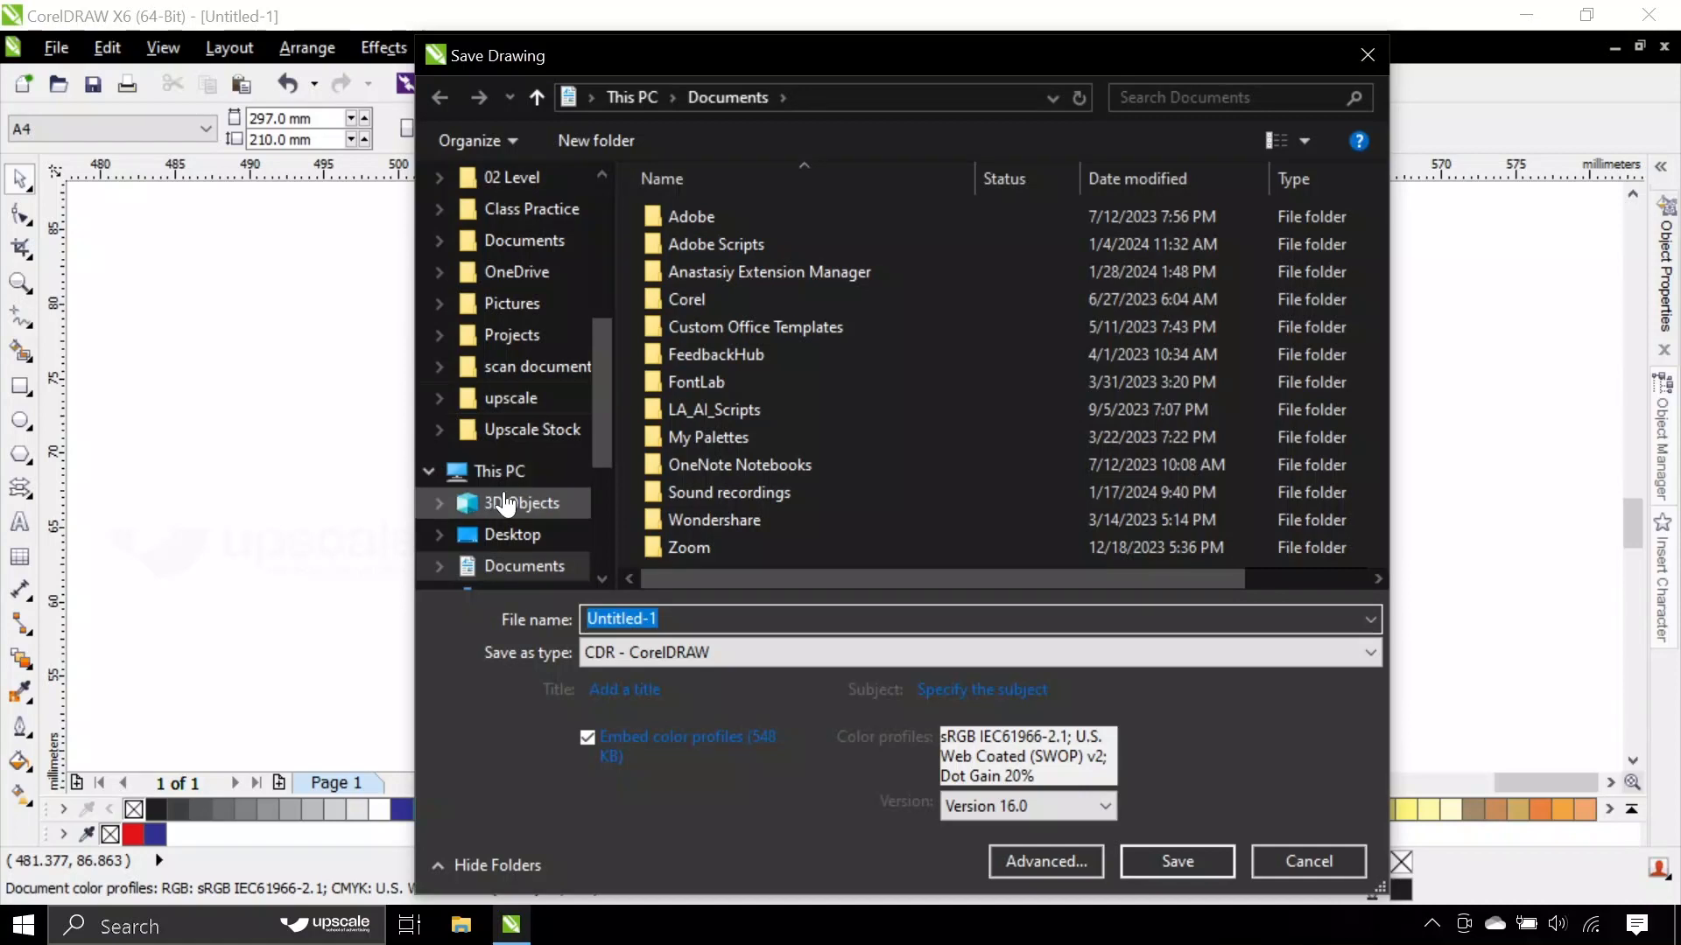
{"action": "left_click", "coordinate": [494, 534]}
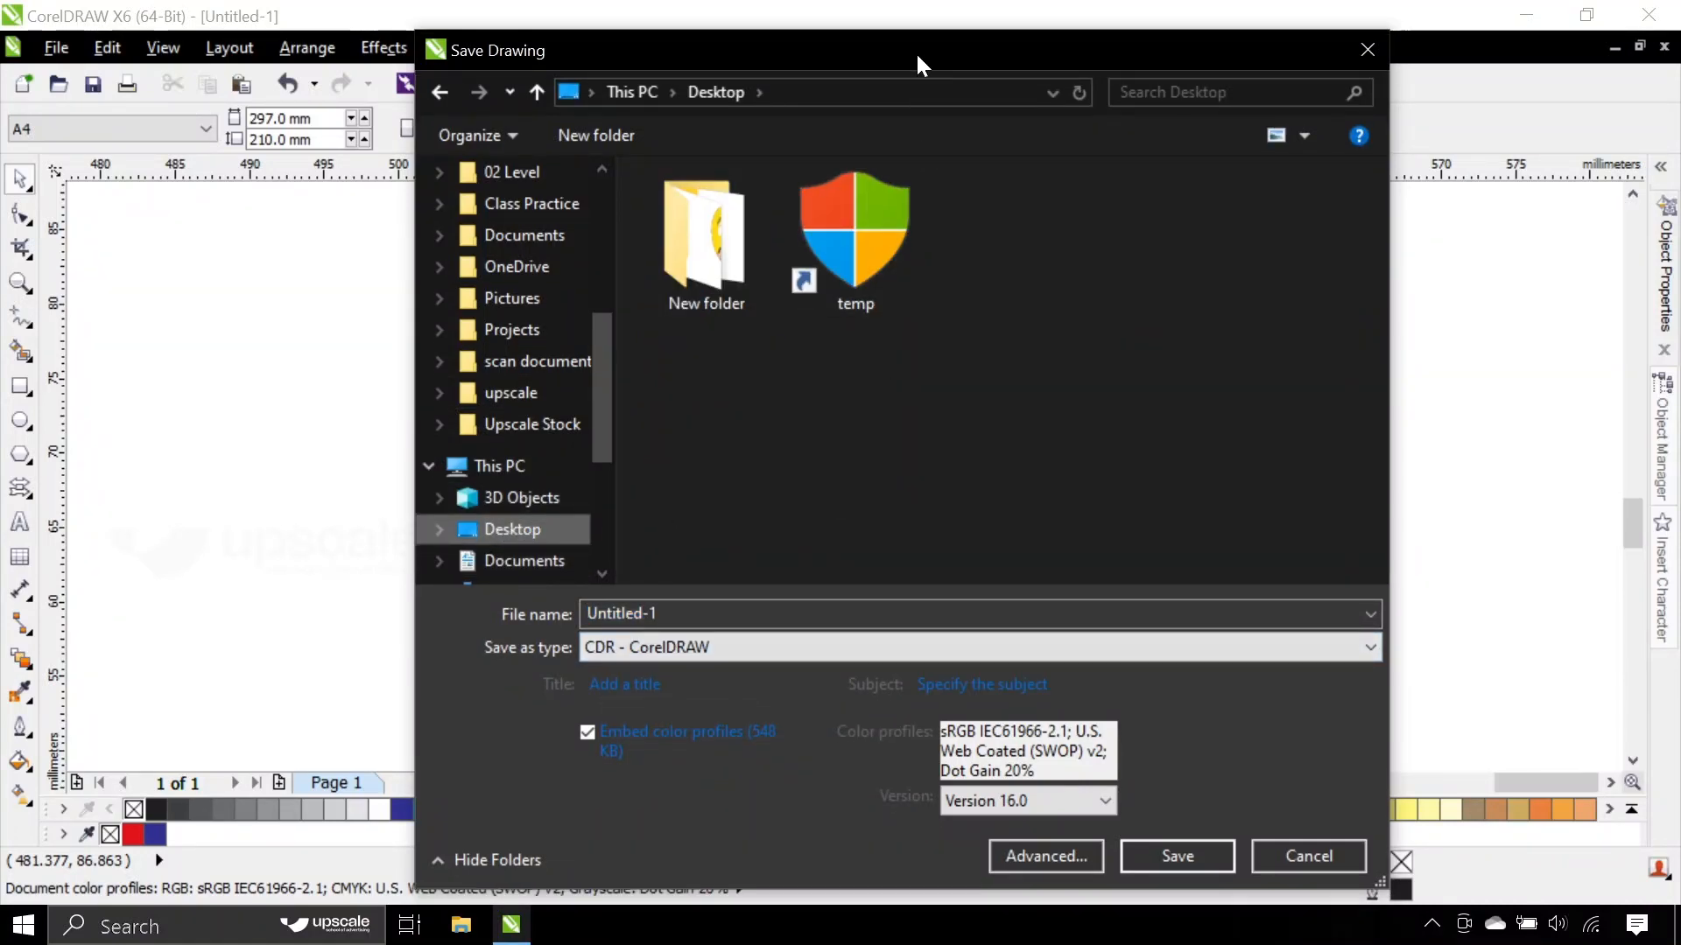
{"action": "left_click_drag", "start_coordinate": [915, 51], "coordinate": [888, 16]}
{"action": "left_click_drag", "start_coordinate": [646, 586], "coordinate": [409, 597]}
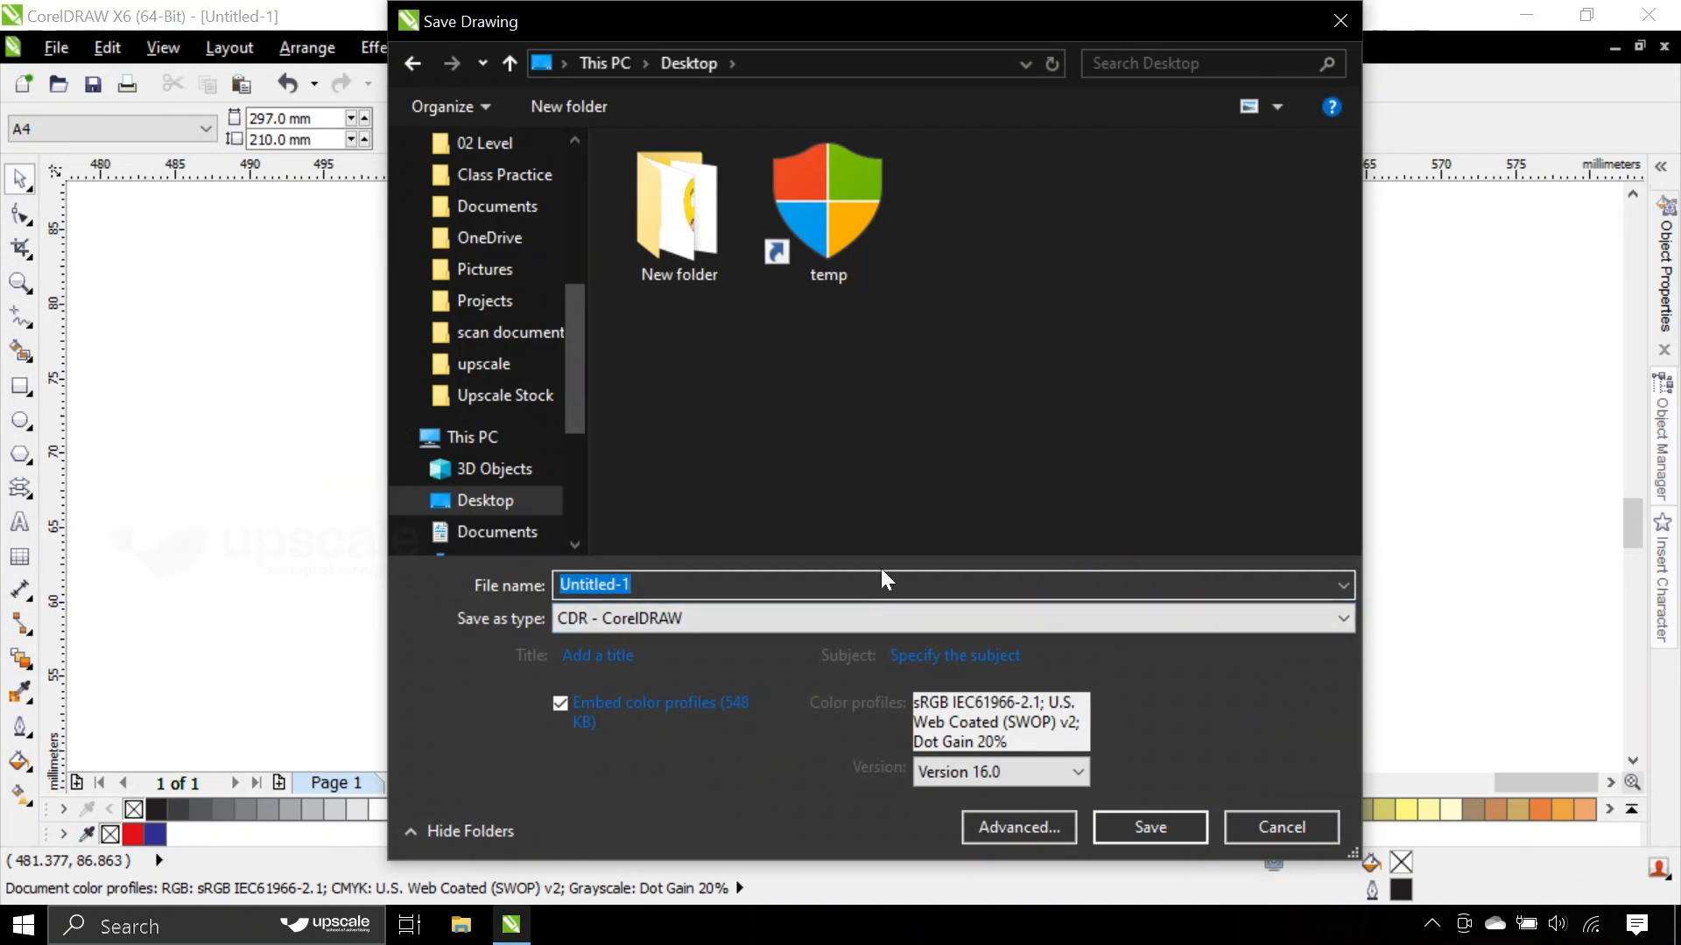
{"action": "type", "text": "tes"}
{"action": "key", "text": "BackSpace"}
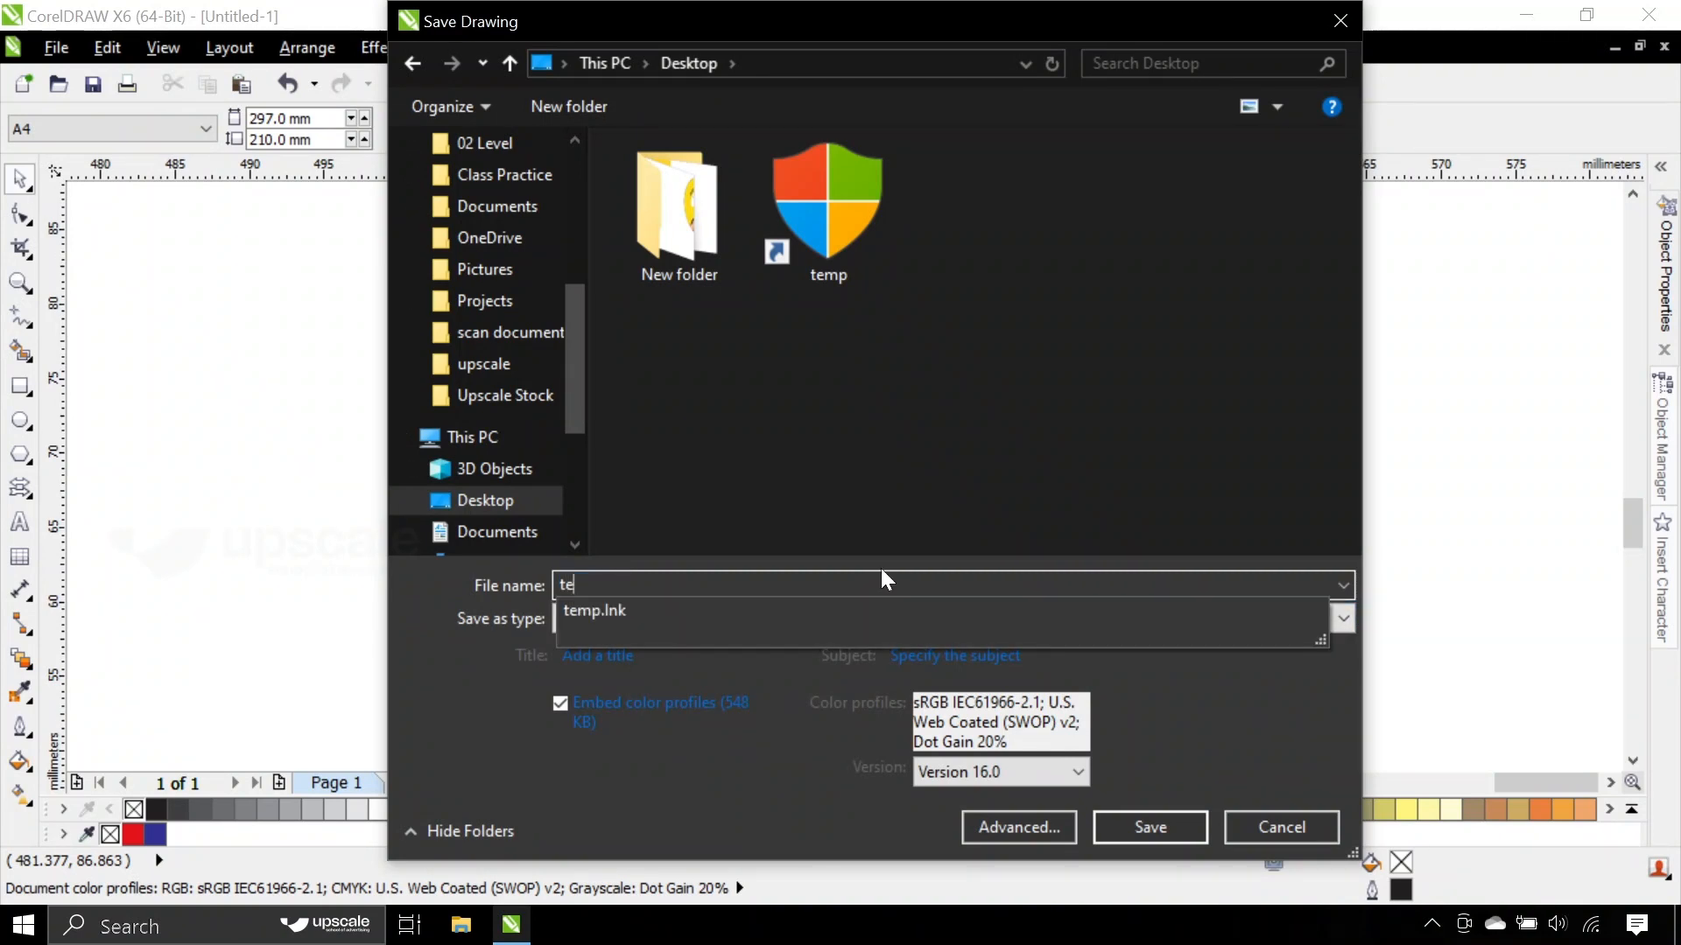
{"action": "type", "text": "xt"}
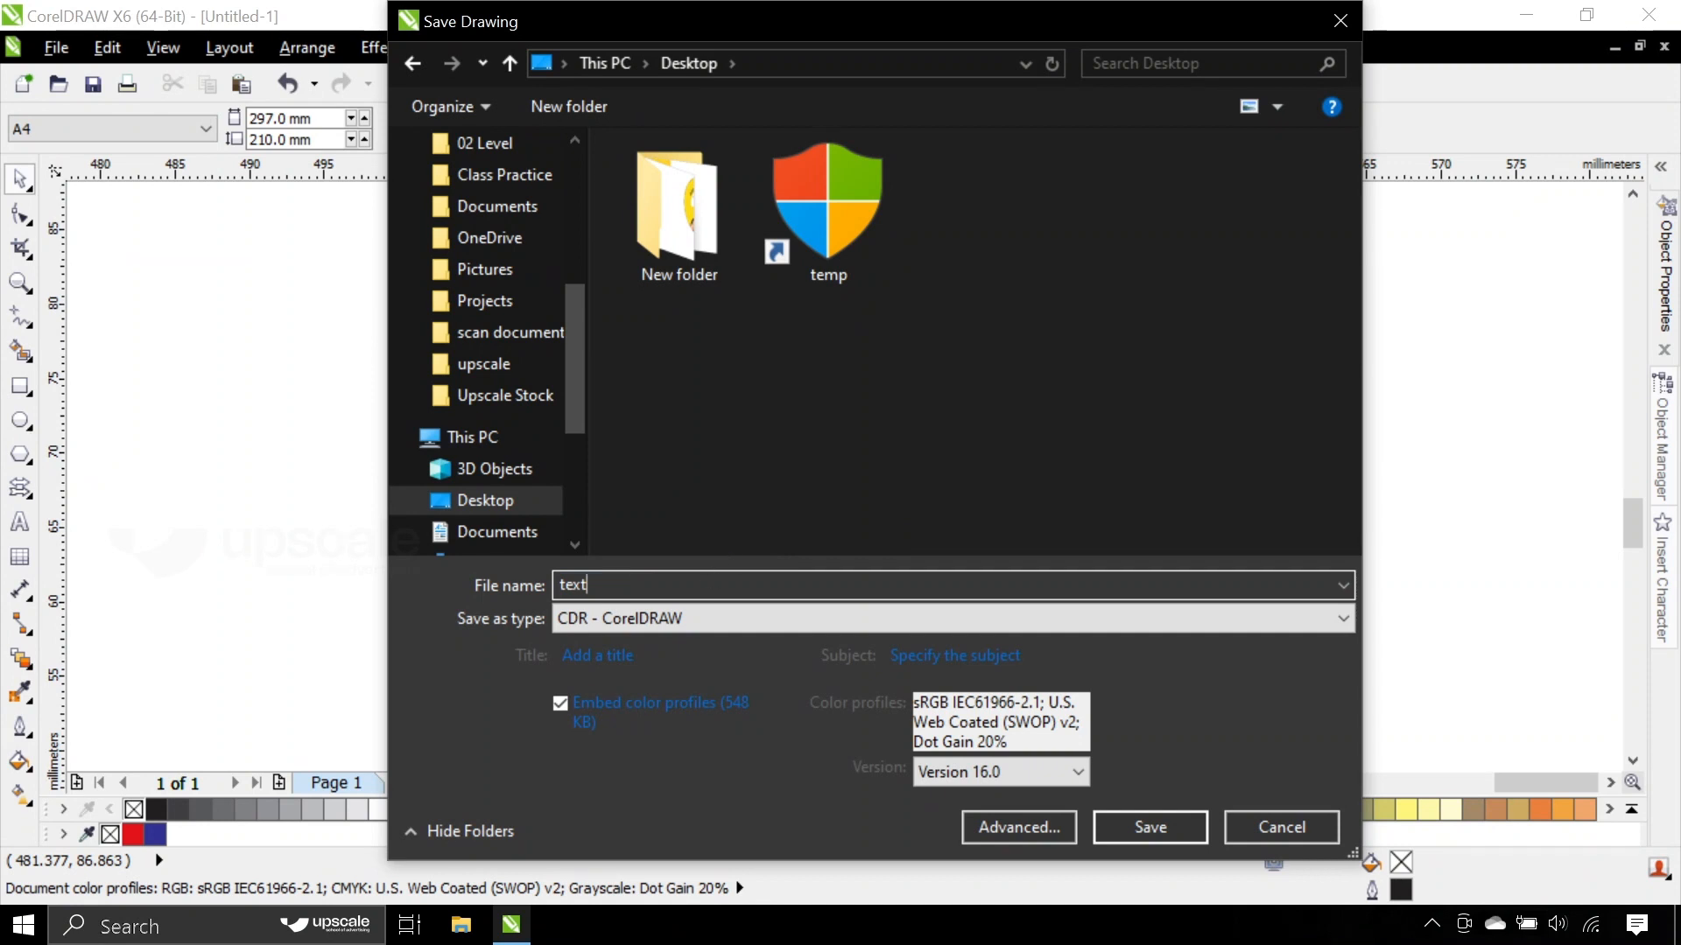
- Choose Version 13.0 as the file's save version and cancel the save
{"action": "left_click", "coordinate": [984, 771]}
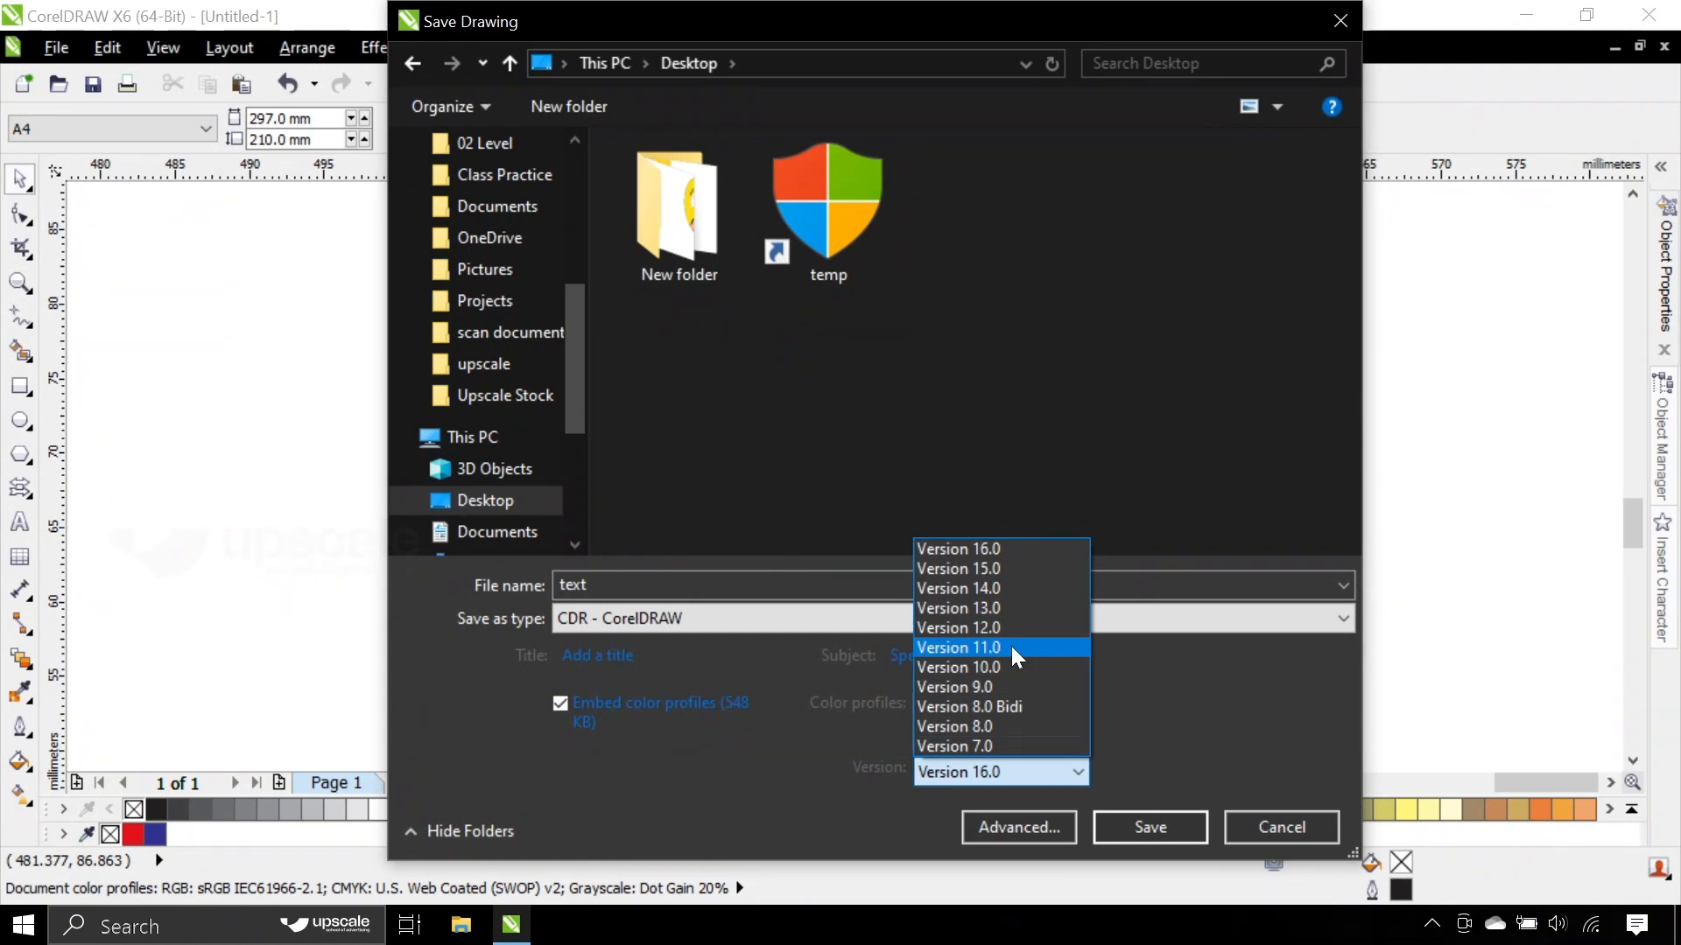
{"action": "left_click", "coordinate": [975, 609]}
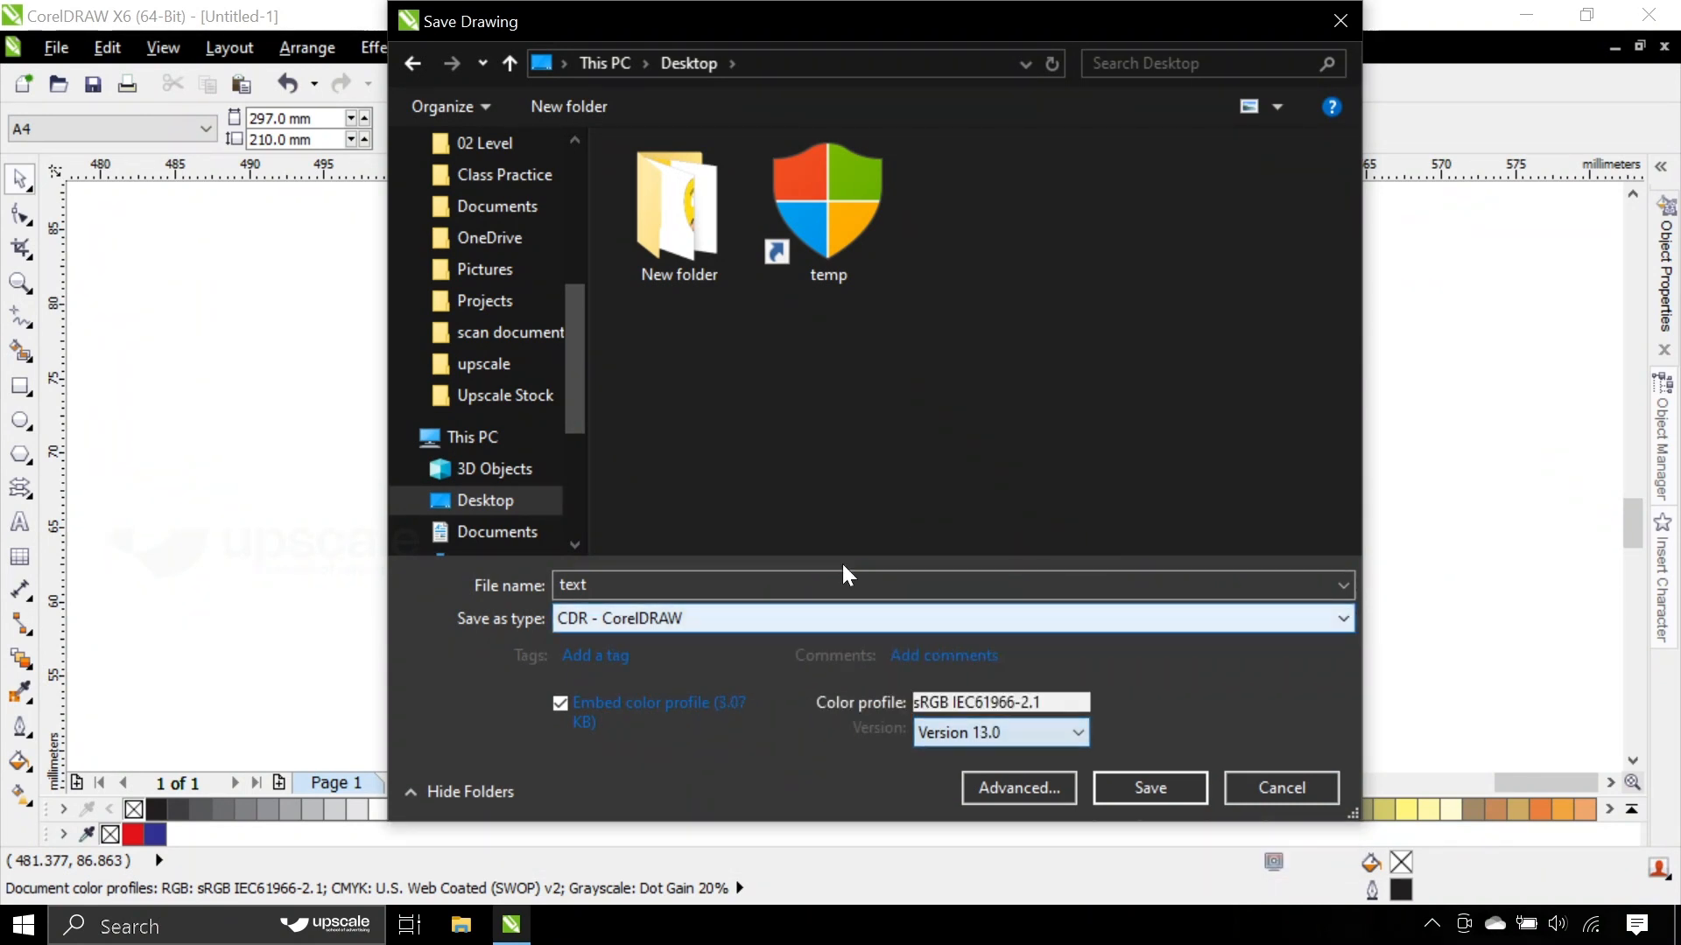
{"action": "left_click", "coordinate": [953, 719]}
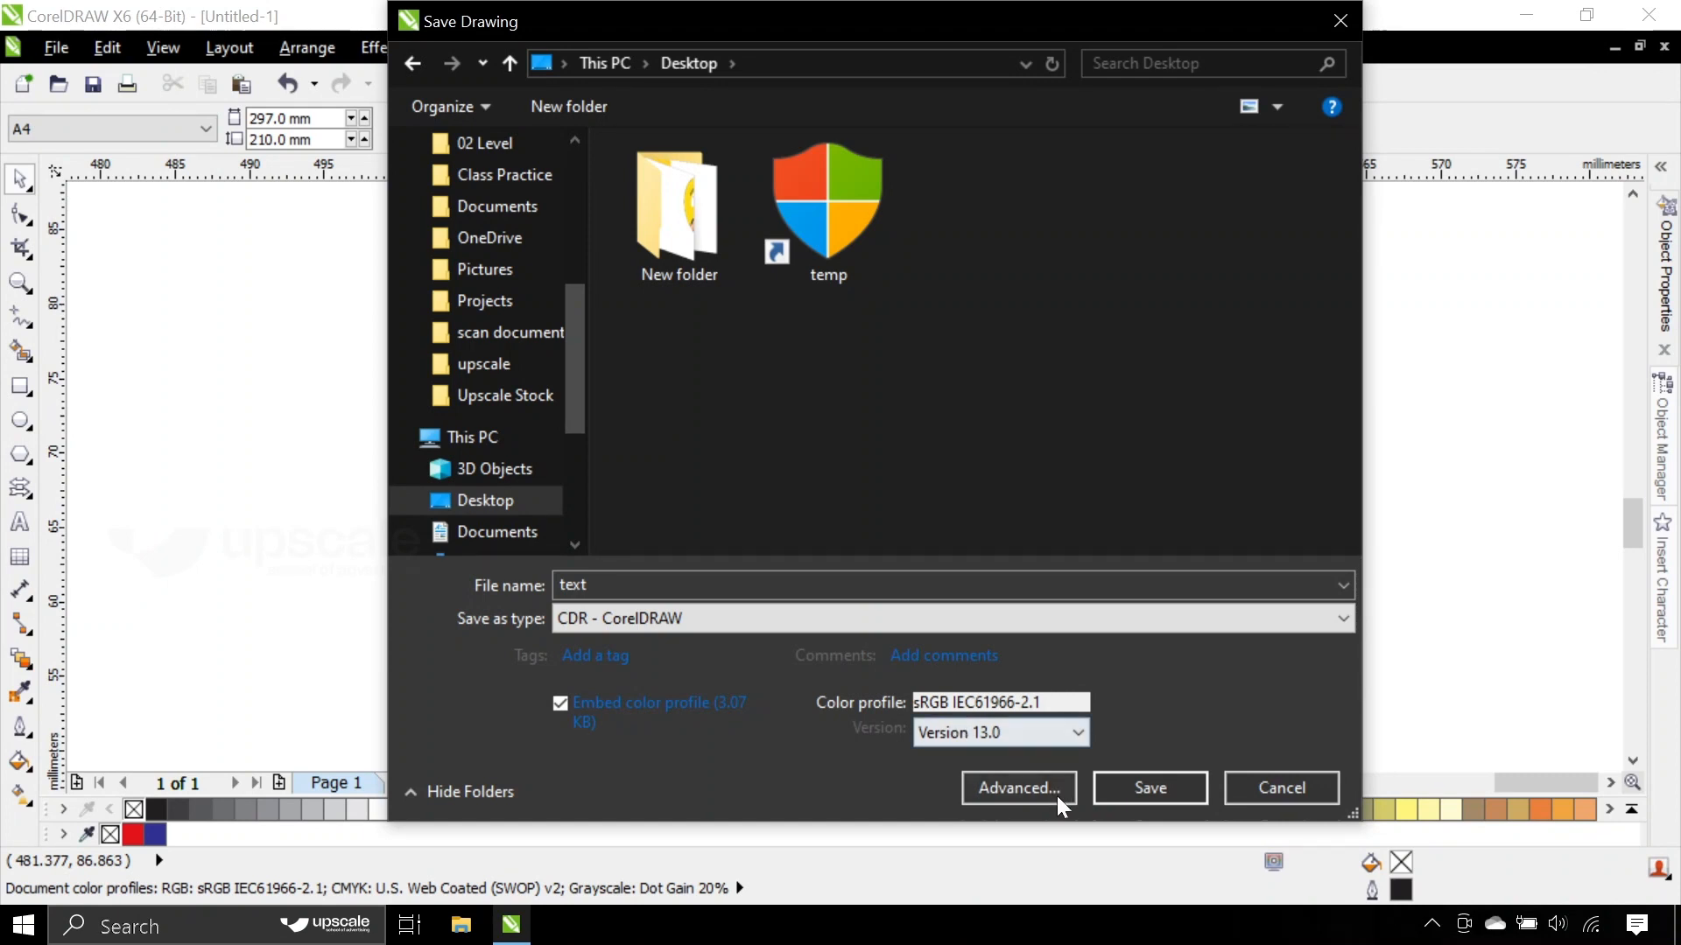
{"action": "left_click", "coordinate": [1142, 786]}
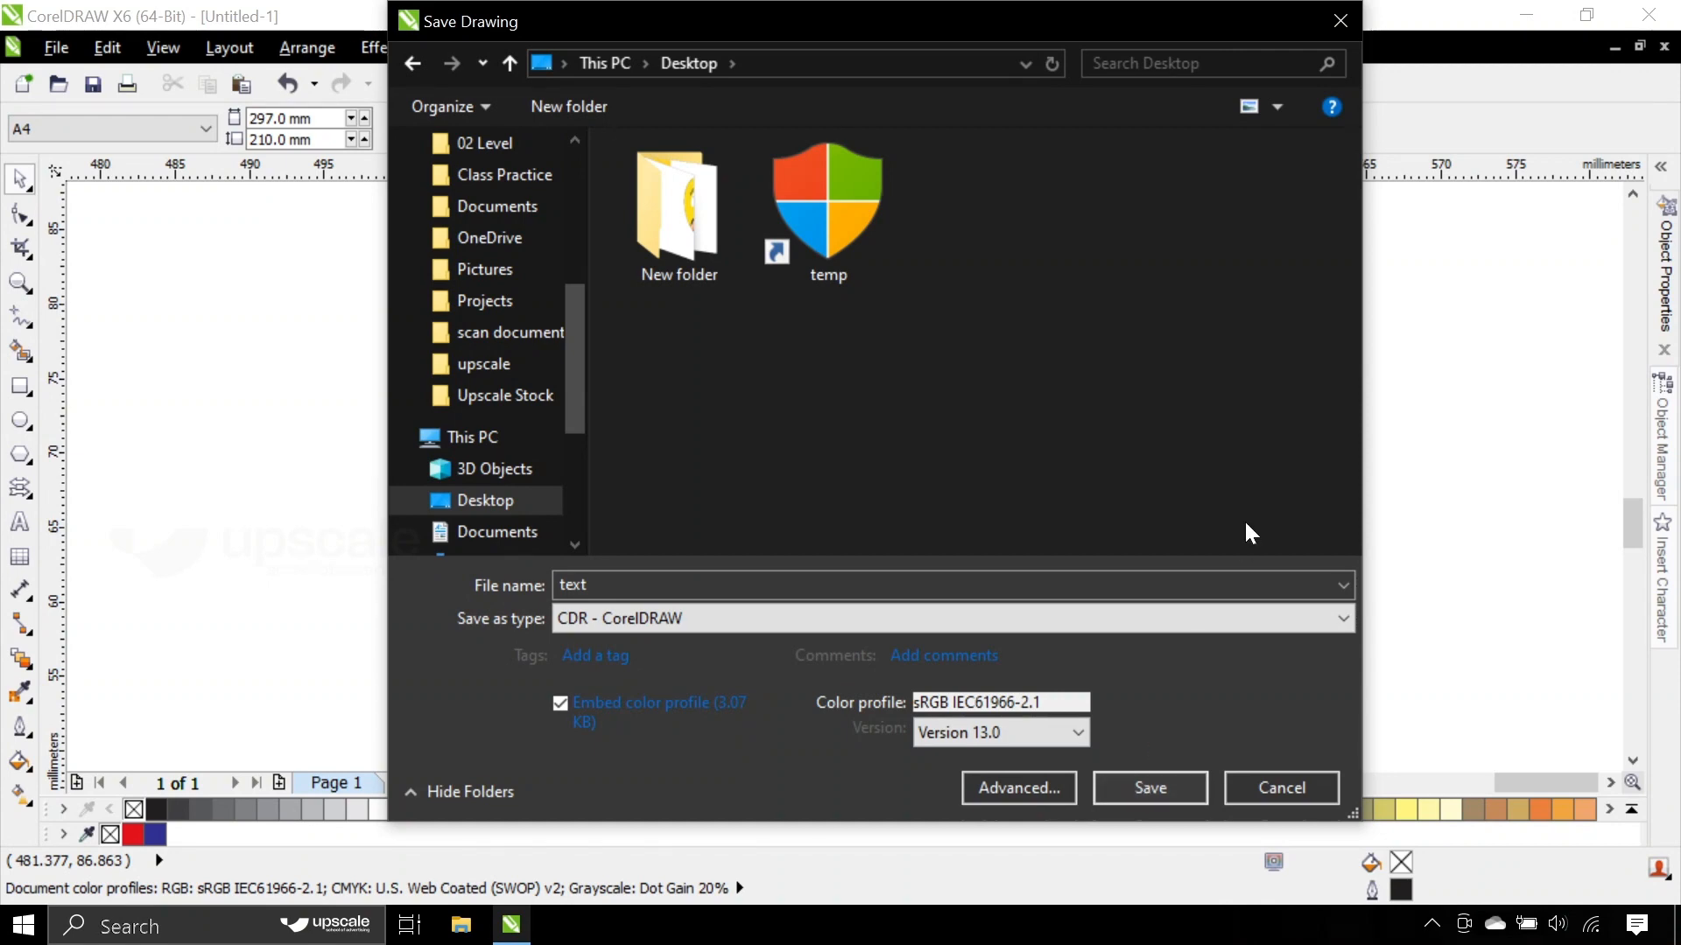
{"action": "left_click", "coordinate": [1285, 786]}
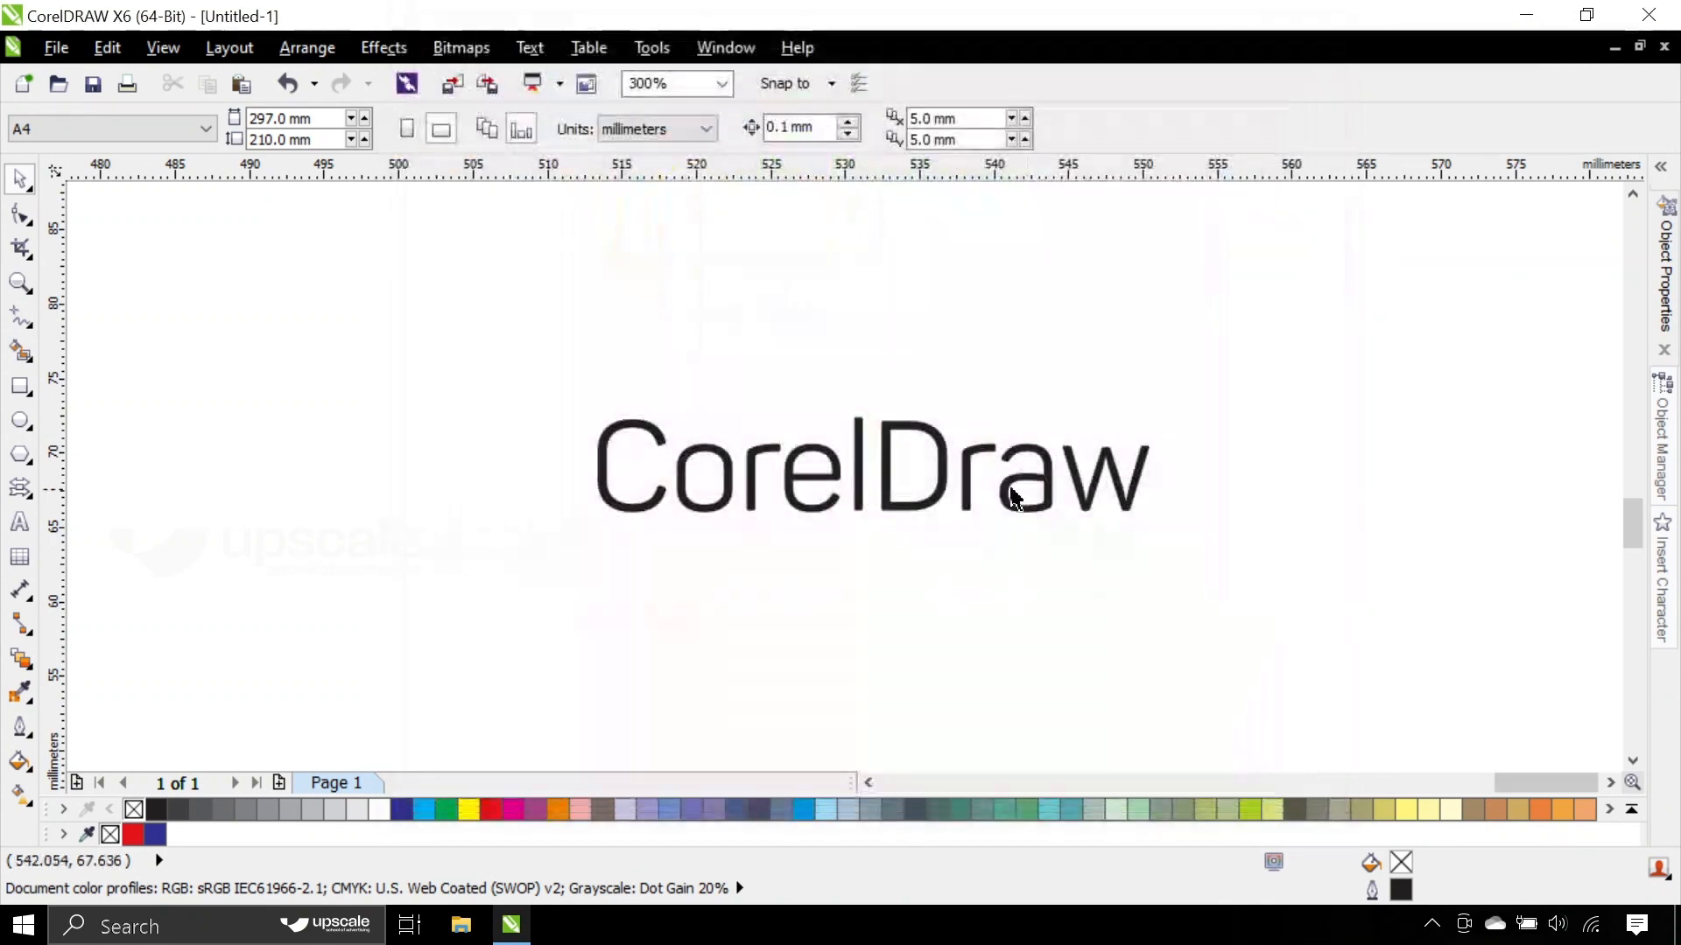
- Select the whole CorelDraw curve object by enclosing it in a selection marquee
{"action": "left_click", "coordinate": [863, 461]}
{"action": "left_click", "coordinate": [683, 387]}
{"action": "left_click_drag", "start_coordinate": [514, 368], "coordinate": [1334, 648]}
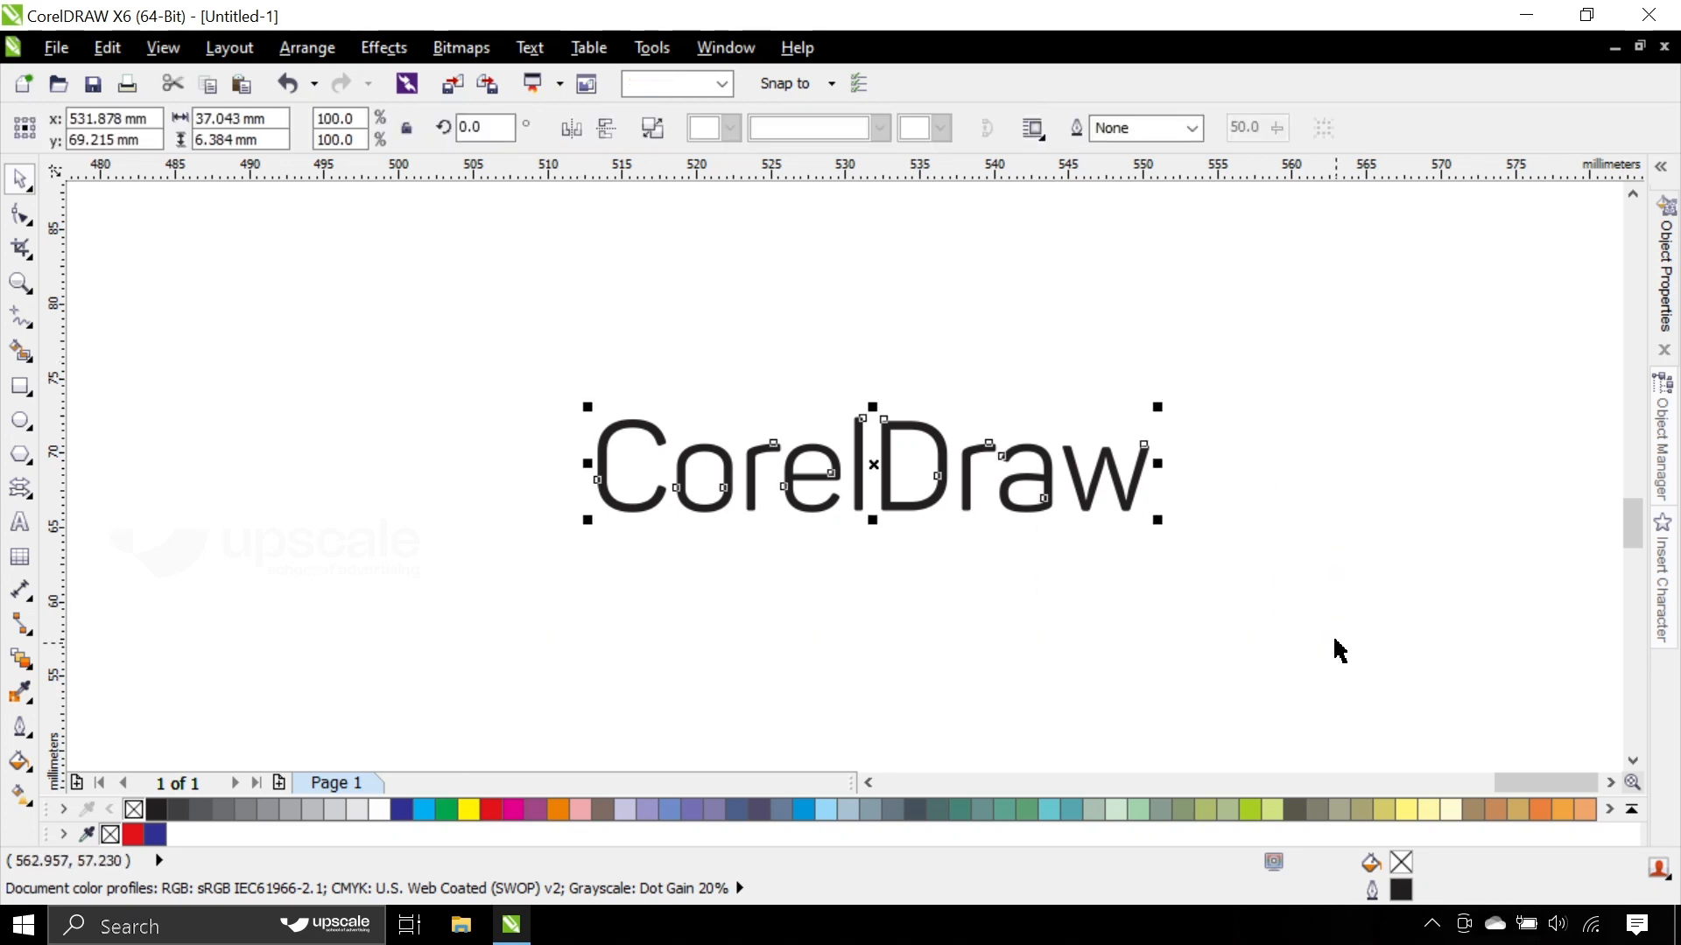